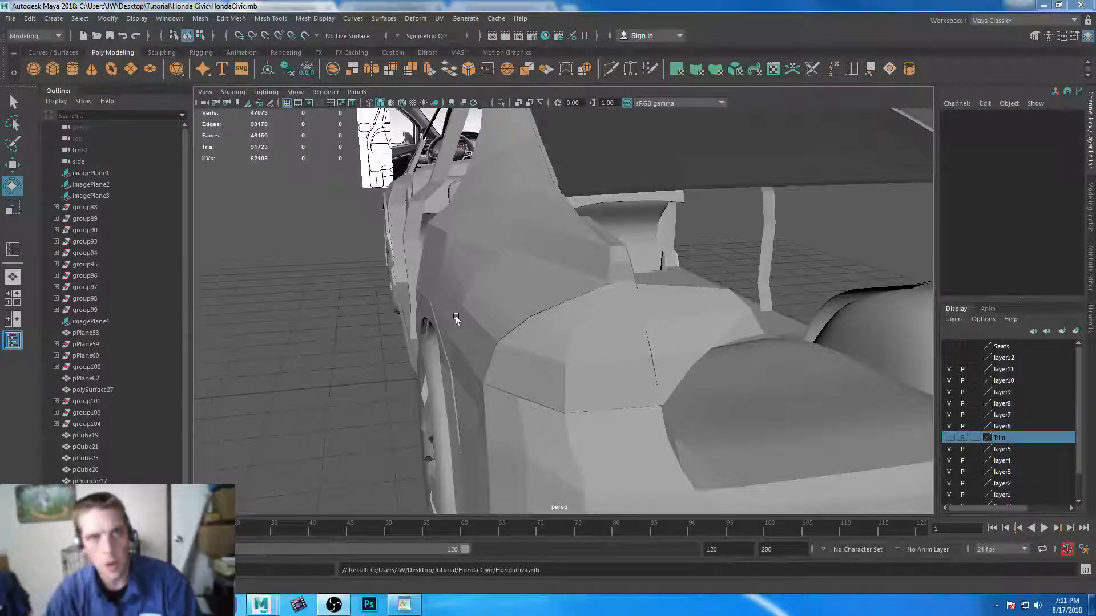
# - Show layer12 and duplicate the front and rear door groups on one side of the car
pyautogui.click(949, 358)
pyautogui.keyDown('alt'); pyautogui.moveTo(444, 268); pyautogui.dragTo(354, 269, button='right'); pyautogui.keyUp('alt')
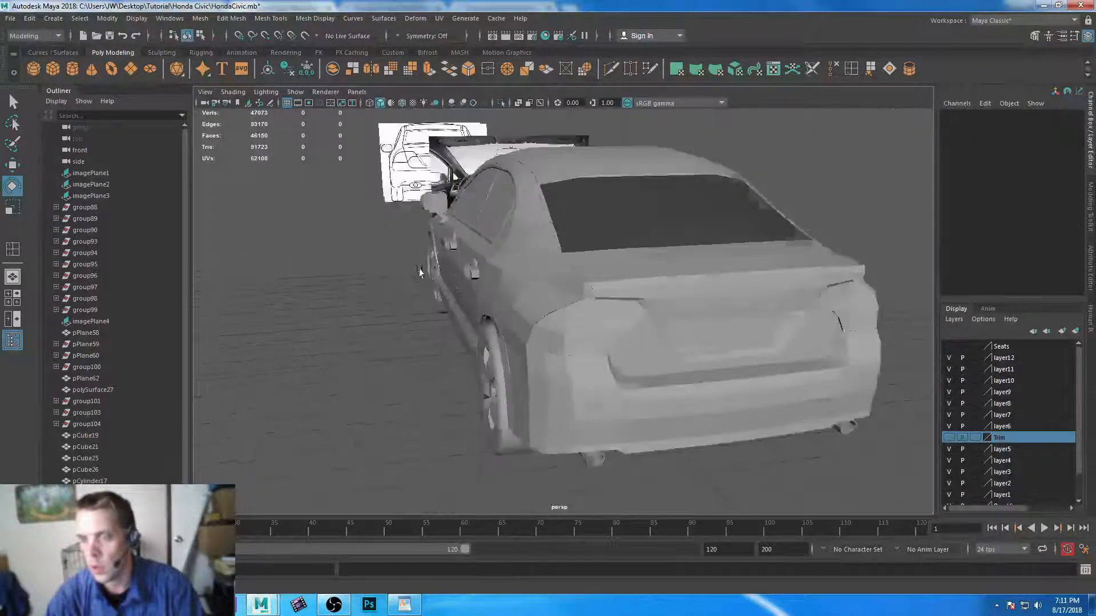
pyautogui.keyDown('alt'); pyautogui.moveTo(354, 268); pyautogui.dragTo(442, 287); pyautogui.keyUp('alt')
pyautogui.click(543, 320)
pyautogui.keyDown('shift'); pyautogui.click(645, 332); pyautogui.keyUp('shift')
pyautogui.keyDown('shift'); pyautogui.click(645, 332); pyautogui.keyUp('shift')
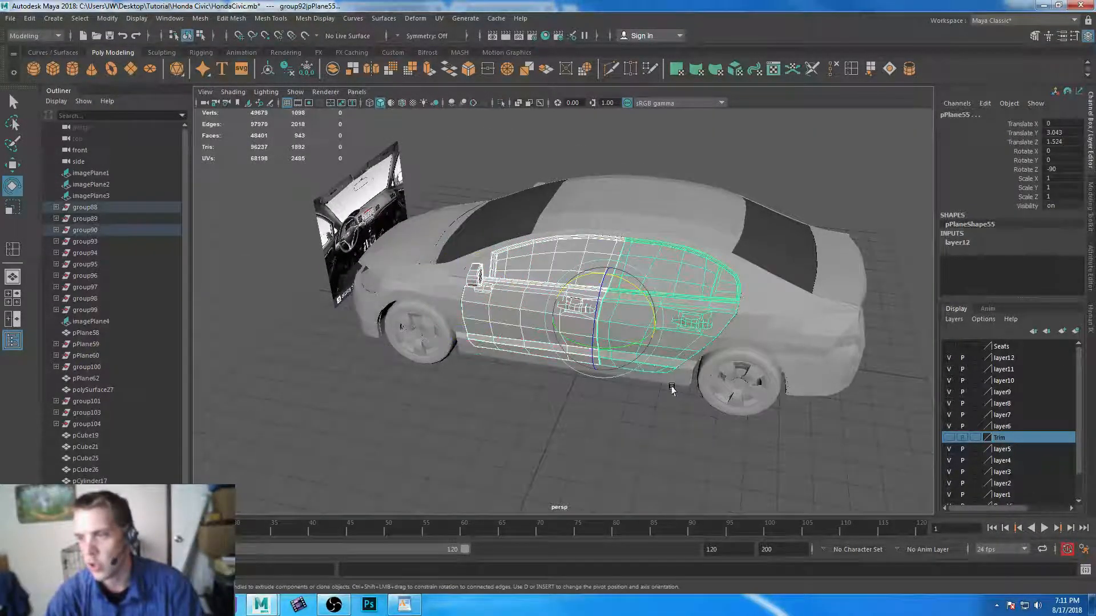
pyautogui.hotkey('ctrl', 'd')
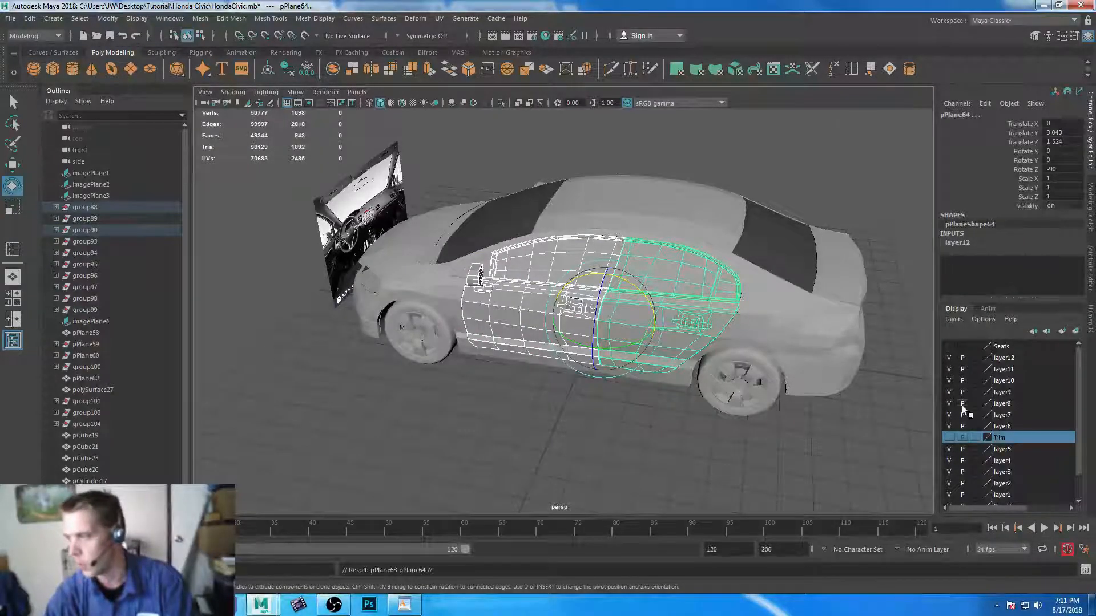
# - Remove the duplicated doors from layer12 and hide that layer
pyautogui.rightClick(975, 358)
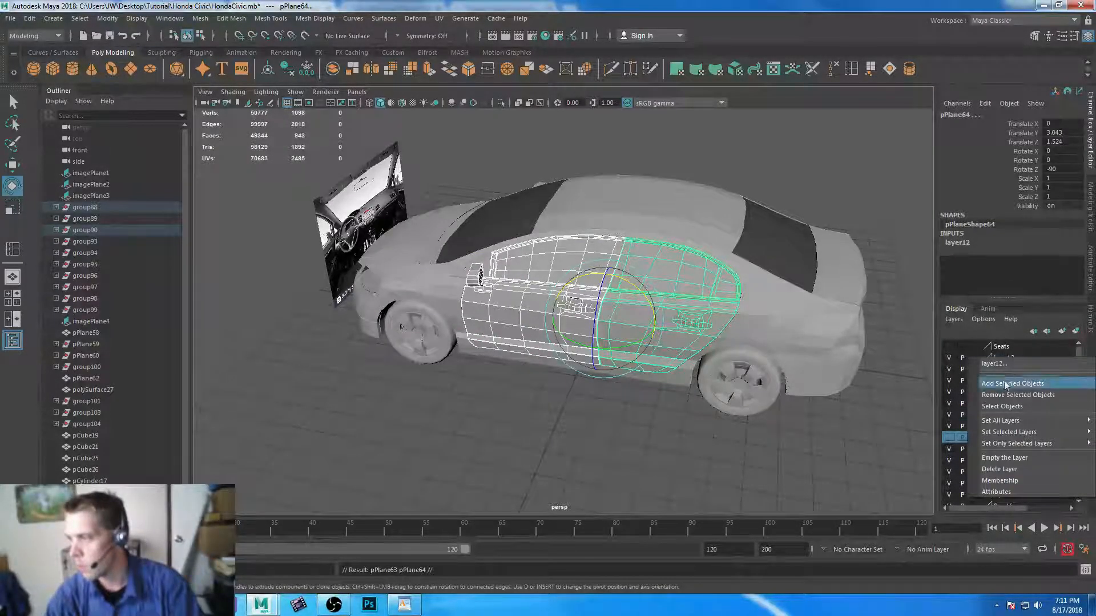
pyautogui.click(1005, 395)
pyautogui.click(949, 357)
# - Move the duplicated doors about 11.3 units along X, clear of the car body
pyautogui.keyDown('alt'); pyautogui.moveTo(679, 420); pyautogui.dragTo(656, 416); pyautogui.keyUp('alt')
pyautogui.press('w')
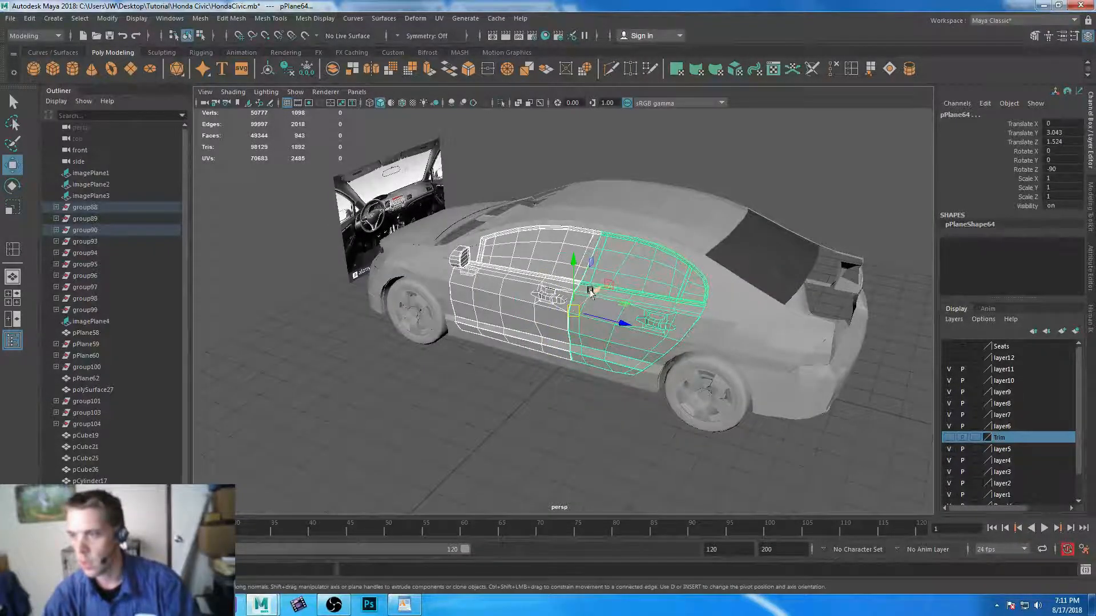
pyautogui.moveTo(590, 290); pyautogui.dragTo(294, 387)
pyautogui.keyDown('alt'); pyautogui.moveTo(645, 361); pyautogui.dragTo(401, 288); pyautogui.keyUp('alt')
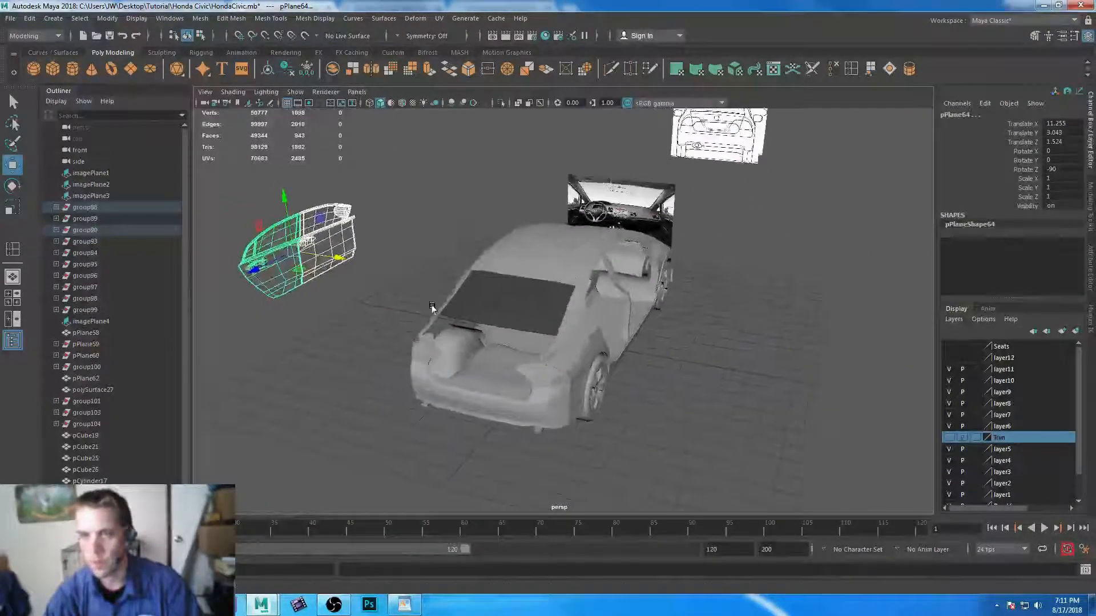
# - Move the duplicated rear door lengthwise away from the duplicated front door to leave a gap between them
pyautogui.keyDown('alt'); pyautogui.moveTo(400, 288); pyautogui.dragTo(537, 337, button='middle'); pyautogui.keyUp('alt')
pyautogui.click(499, 366)
pyautogui.click(381, 320)
pyautogui.moveTo(380, 314); pyautogui.dragTo(251, 402)
pyautogui.click(446, 377)
pyautogui.keyDown('alt'); pyautogui.moveTo(461, 391); pyautogui.dragTo(428, 416); pyautogui.keyUp('alt')
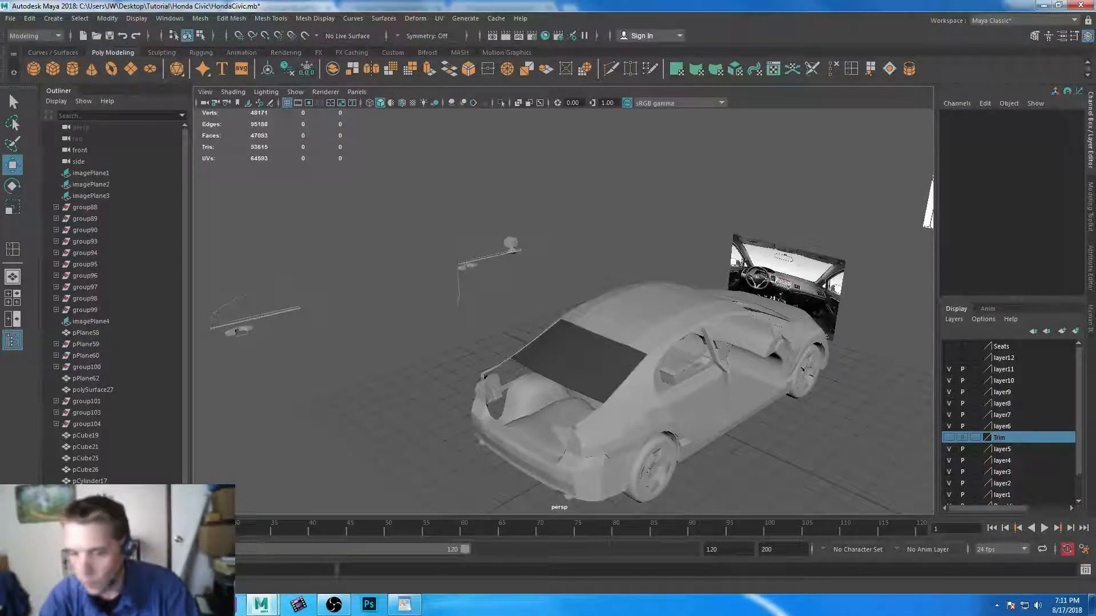
# - Select both separated door copies and move them together farther away from the car, past its rear end
pyautogui.press('space')
pyautogui.press('space')
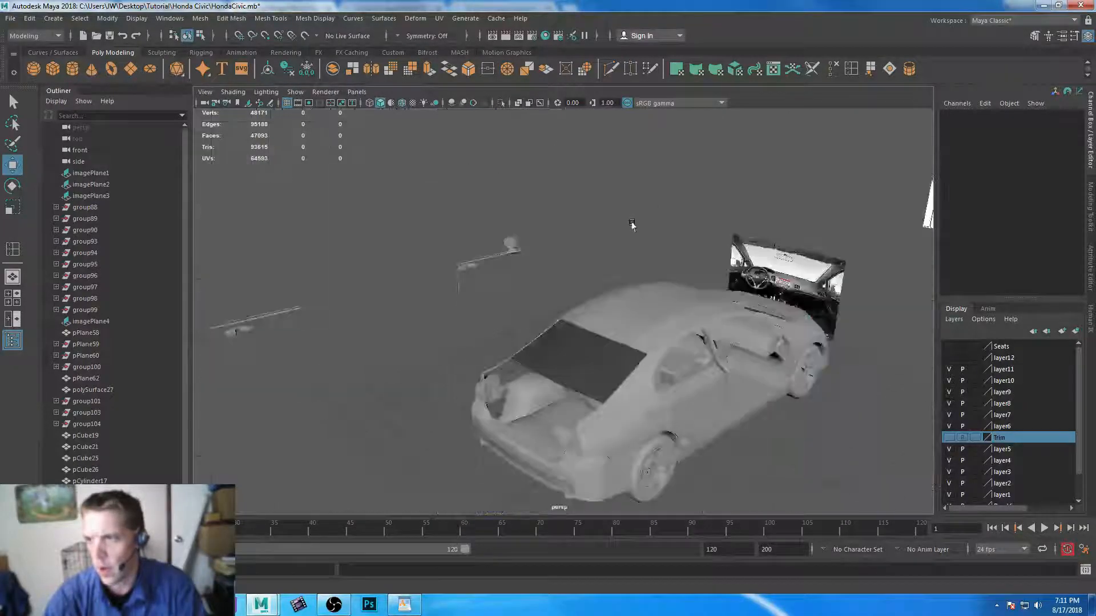
pyautogui.click(477, 275)
pyautogui.keyDown('shift'); pyautogui.click(285, 329); pyautogui.keyUp('shift')
pyautogui.keyDown('alt'); pyautogui.moveTo(389, 372); pyautogui.dragTo(336, 246, button='right'); pyautogui.keyUp('alt')
pyautogui.moveTo(351, 331); pyautogui.dragTo(53, 402)
pyautogui.scroll(-2, 409, 372)
pyautogui.keyDown('alt'); pyautogui.moveTo(408, 372); pyautogui.dragTo(565, 264, button='middle'); pyautogui.keyUp('alt')
pyautogui.scroll(-3, 568, 292)
pyautogui.keyDown('alt'); pyautogui.moveTo(570, 313); pyautogui.dragTo(611, 359); pyautogui.keyUp('alt')
pyautogui.click(611, 358)
pyautogui.keyDown('alt'); pyautogui.moveTo(539, 268); pyautogui.dragTo(573, 321, button='right'); pyautogui.keyUp('alt')
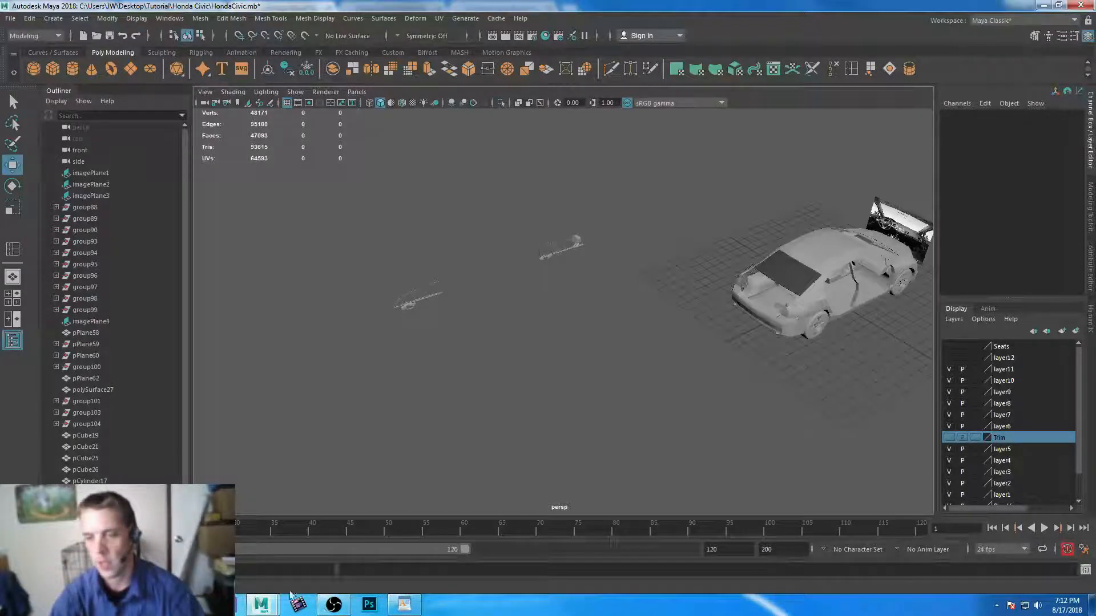
# - Switch to the web browser and review the open Honda Civic door panel search results and reference photos
pyautogui.click(190, 605)
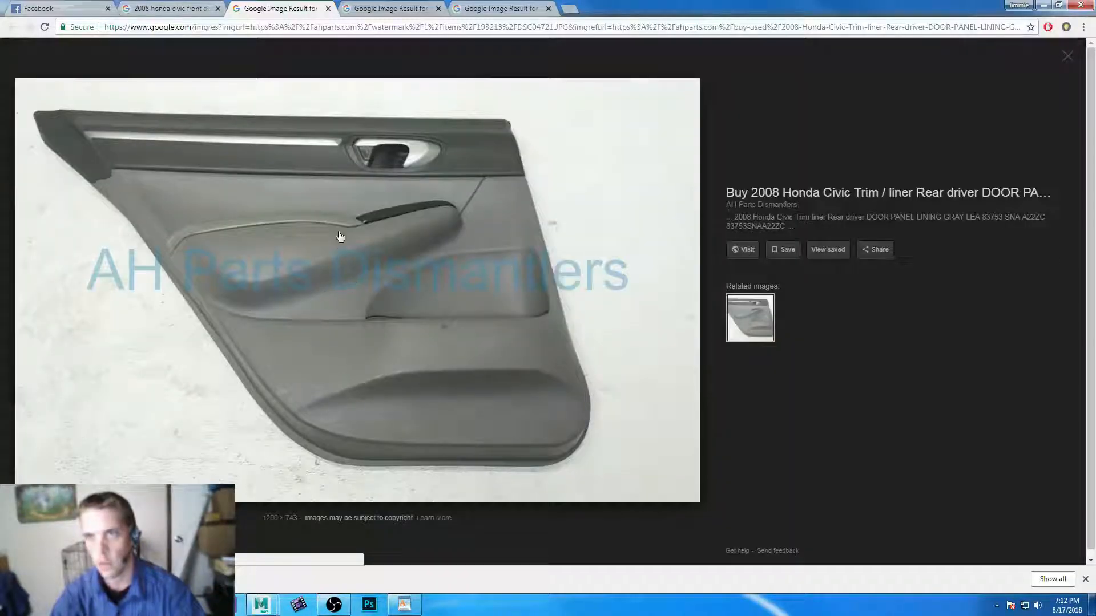
pyautogui.click(166, 8)
pyautogui.scroll(10, 399, 153)
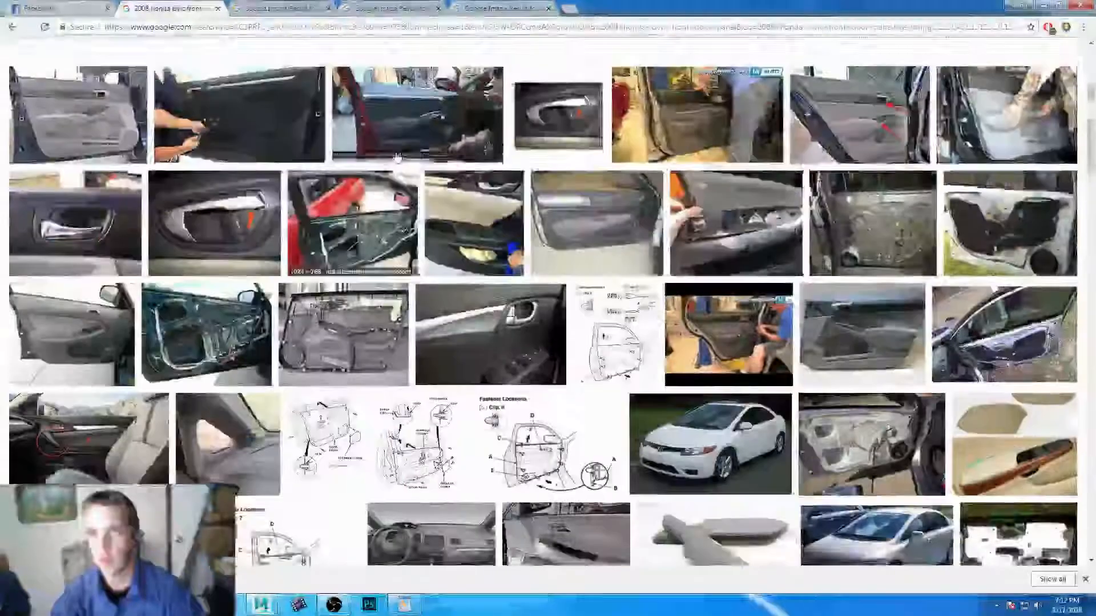
pyautogui.click(263, 8)
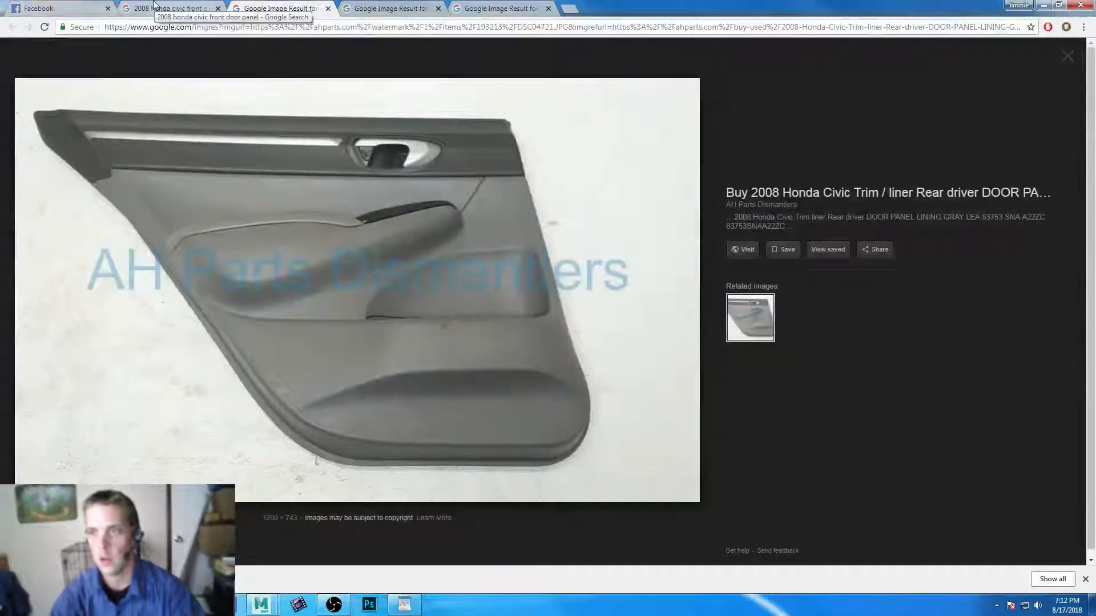
pyautogui.click(153, 8)
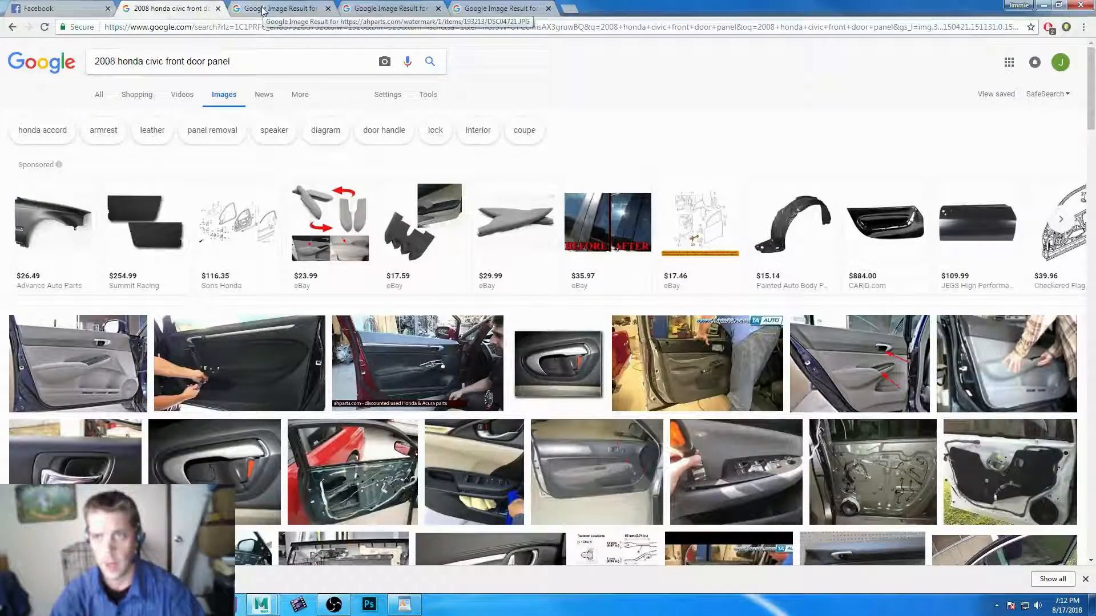
pyautogui.click(388, 8)
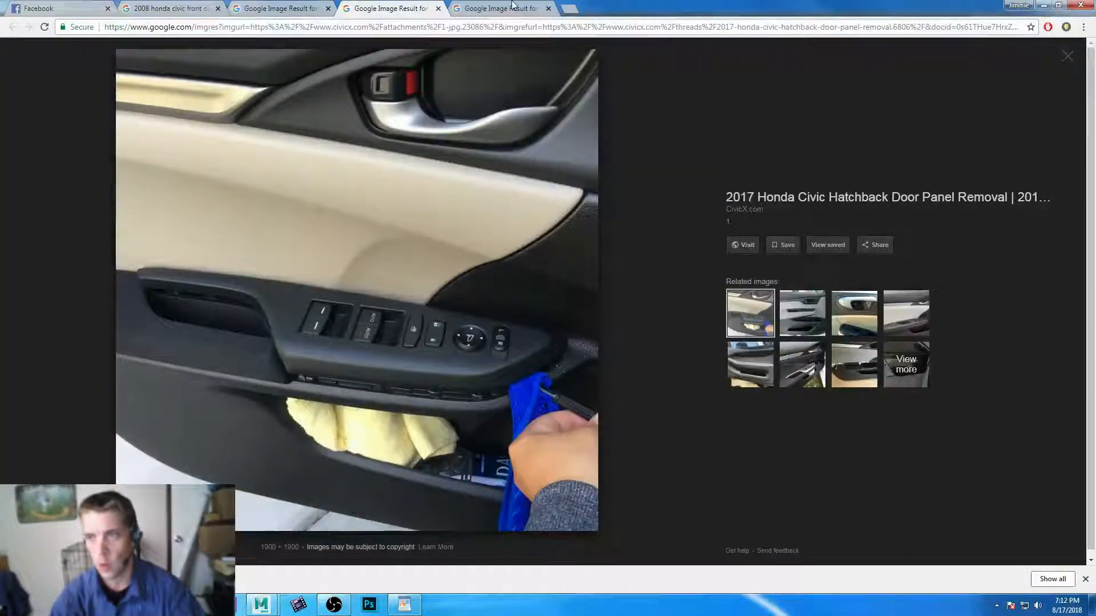
pyautogui.click(480, 9)
pyautogui.click(388, 8)
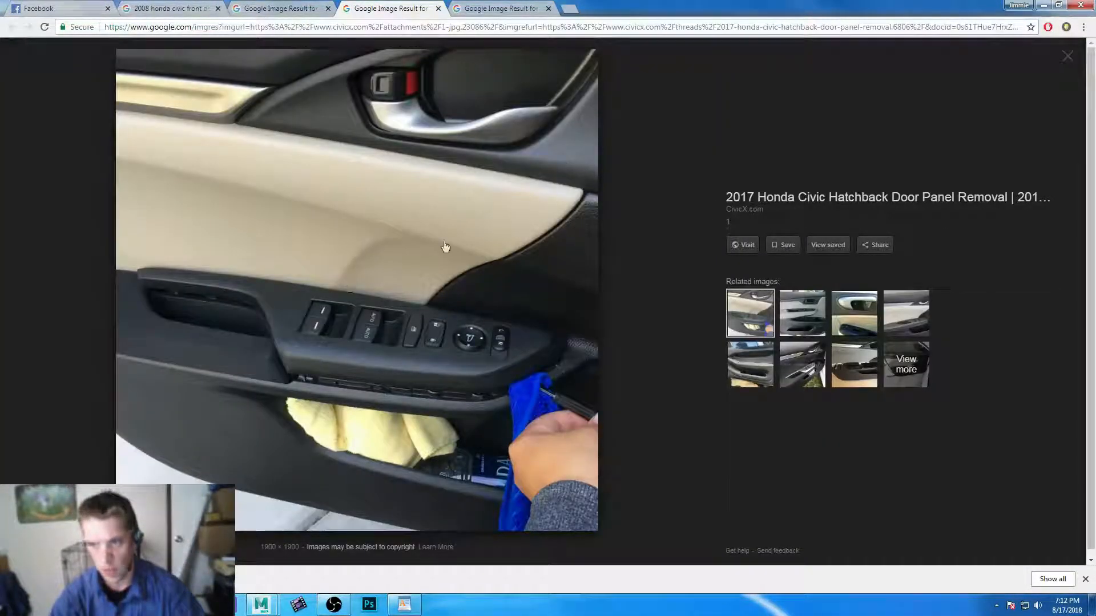
pyautogui.click(500, 7)
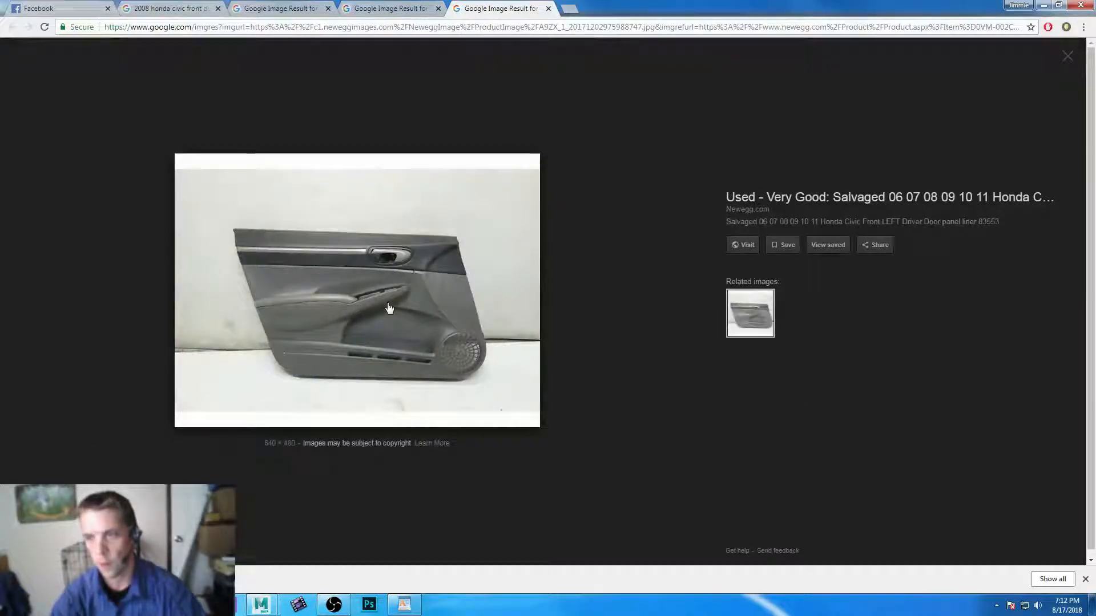
pyautogui.click(178, 6)
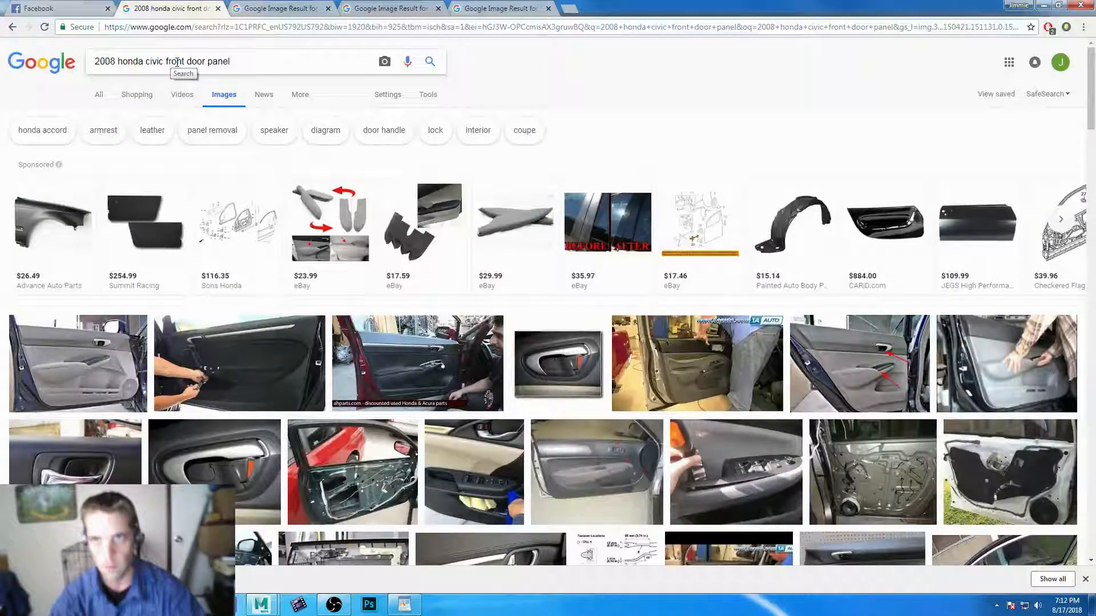
# - Save the 2008 Honda Civic rear door panel photo to the Desktop as "HC rear door panel"
pyautogui.click(277, 8)
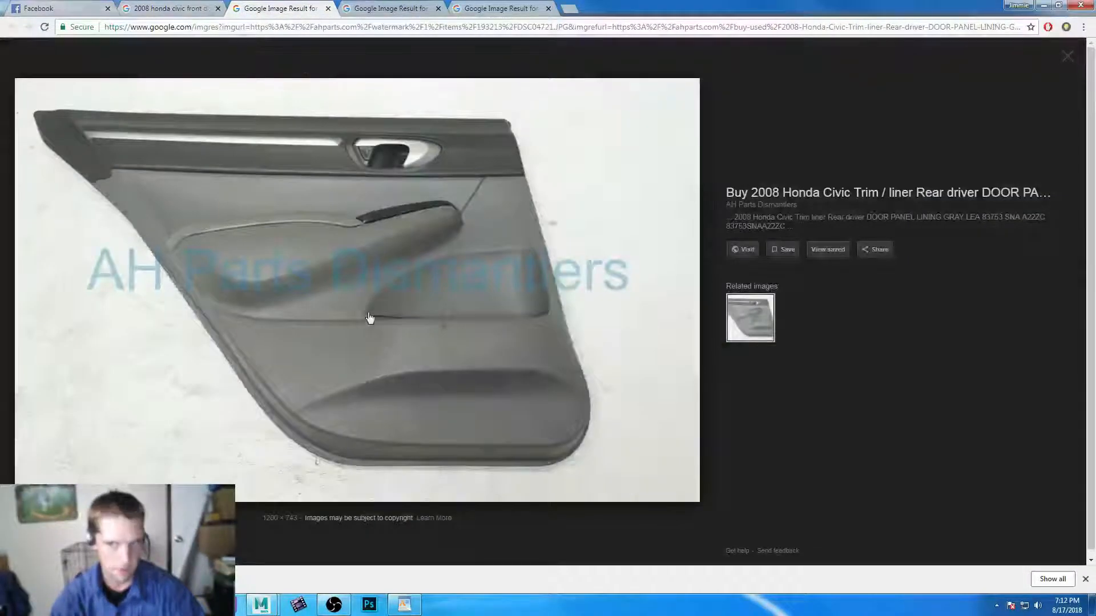
pyautogui.rightClick(378, 216)
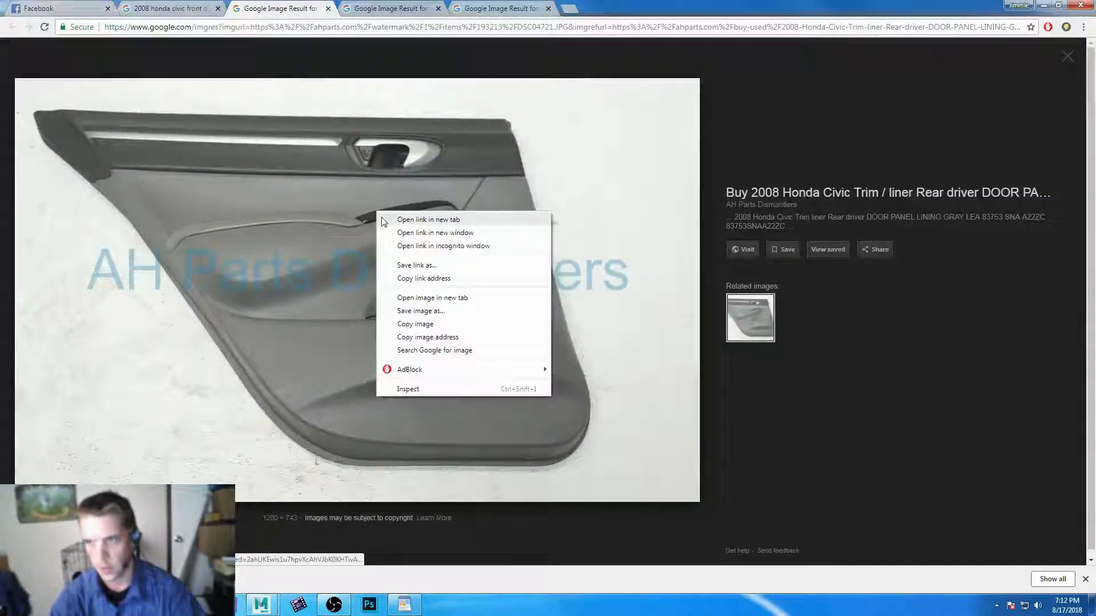
pyautogui.click(429, 311)
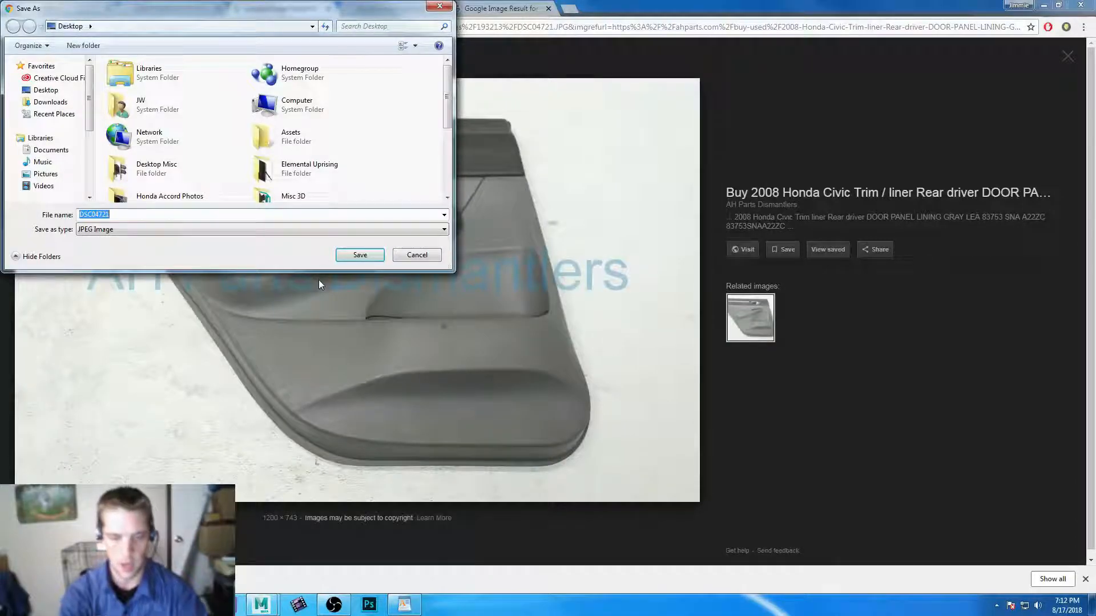
pyautogui.write('HC')
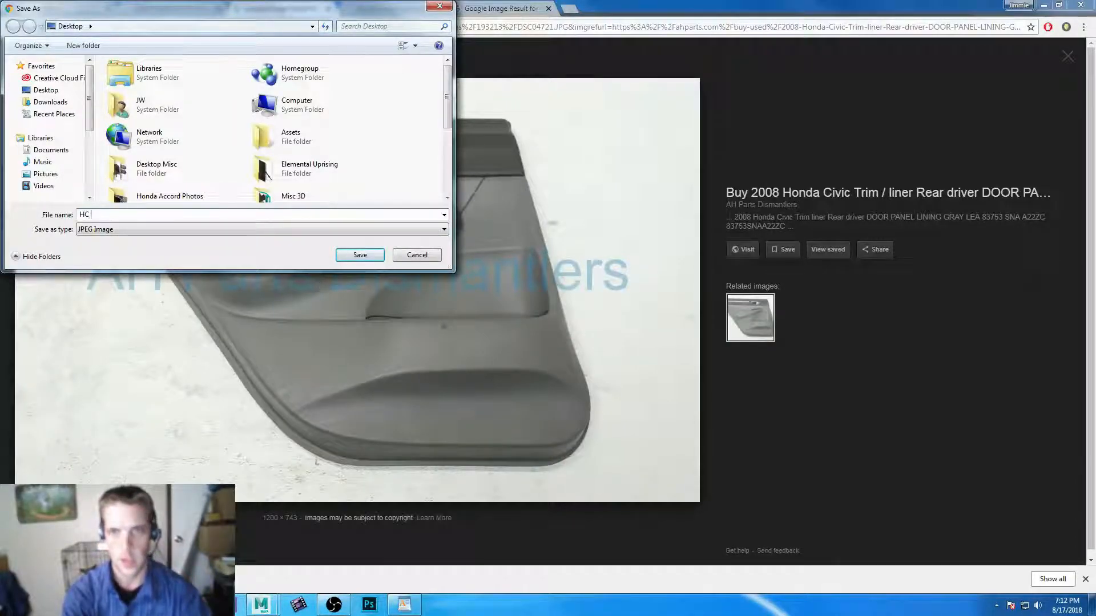
pyautogui.write(' rear do')
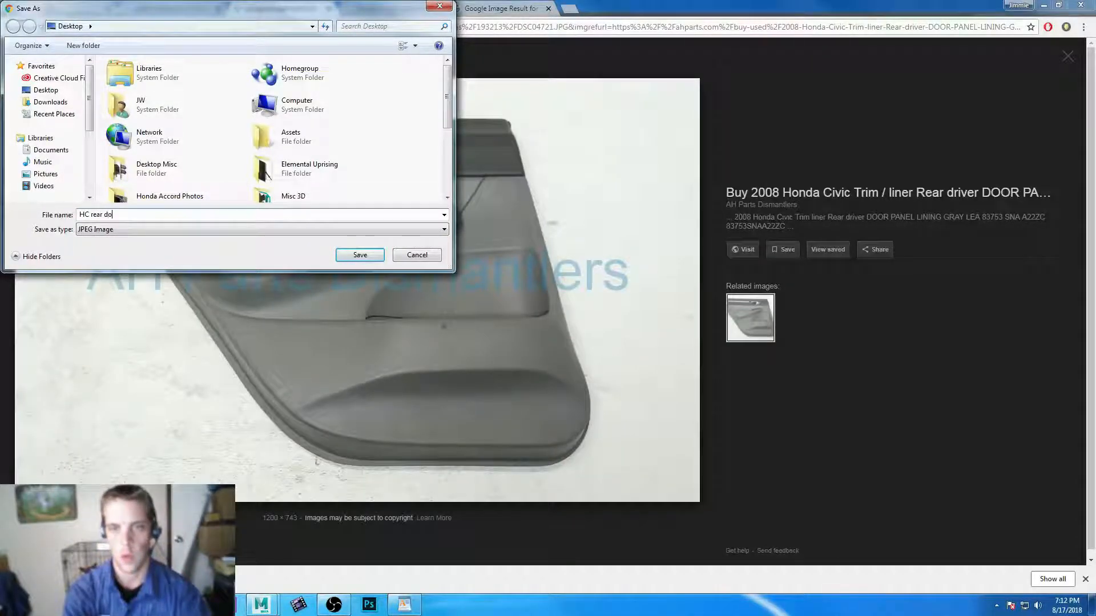
pyautogui.write('or panel')
pyautogui.press('Return')
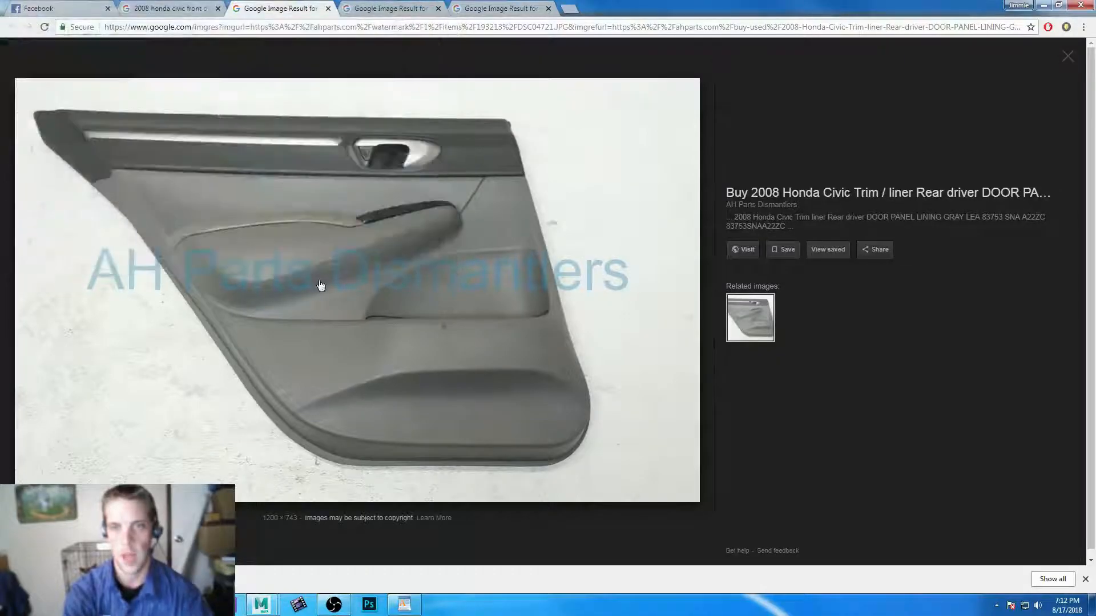
# - Save the Newegg front left door panel photo to the Desktop as "HC front door panel"
pyautogui.click(376, 6)
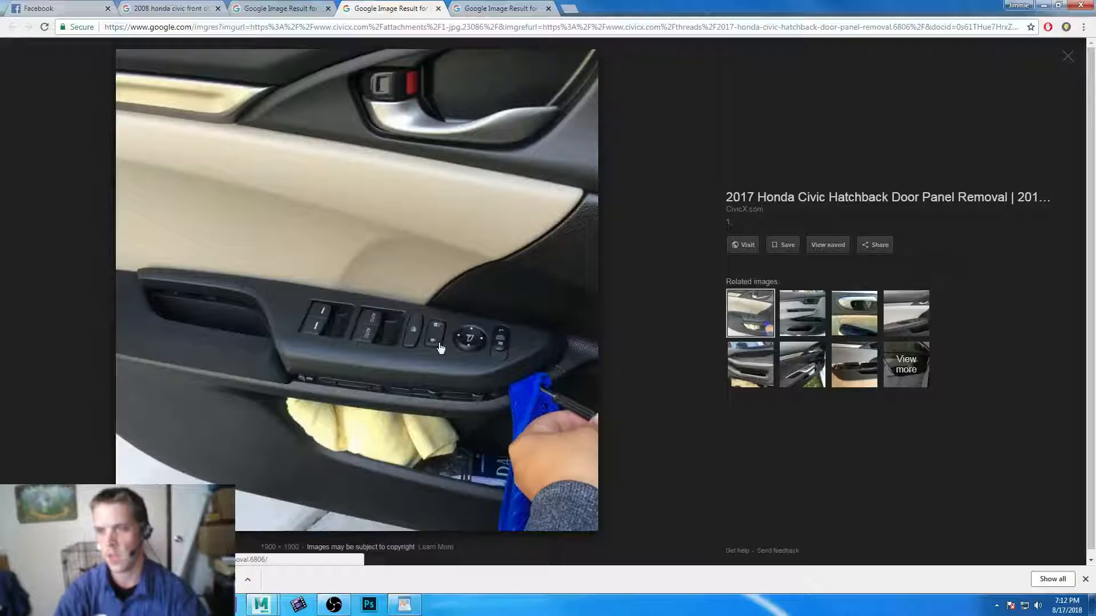
pyautogui.click(482, 7)
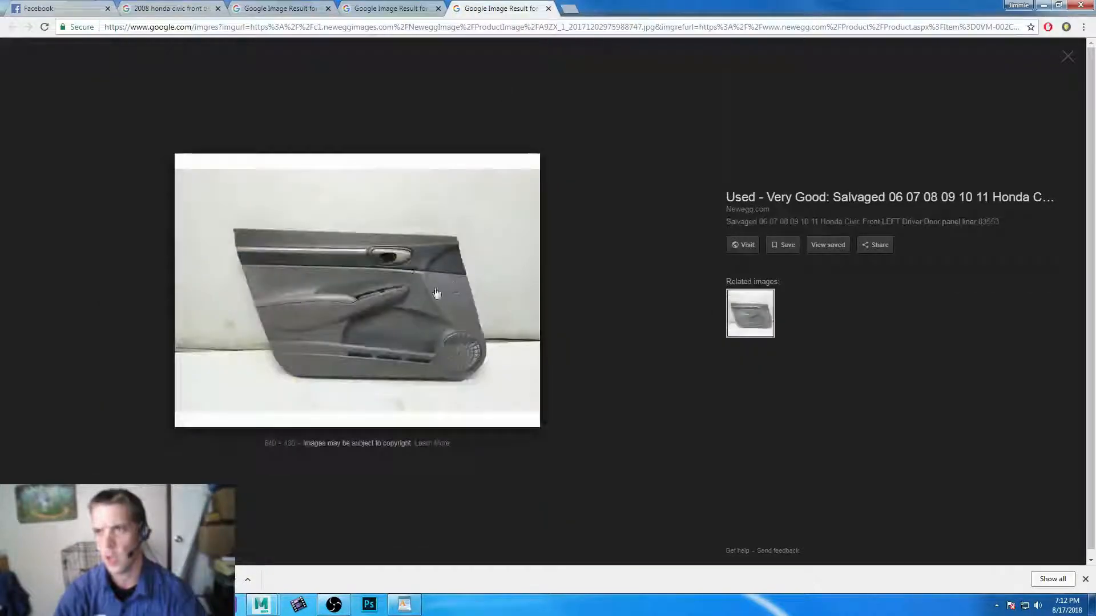
pyautogui.rightClick(346, 286)
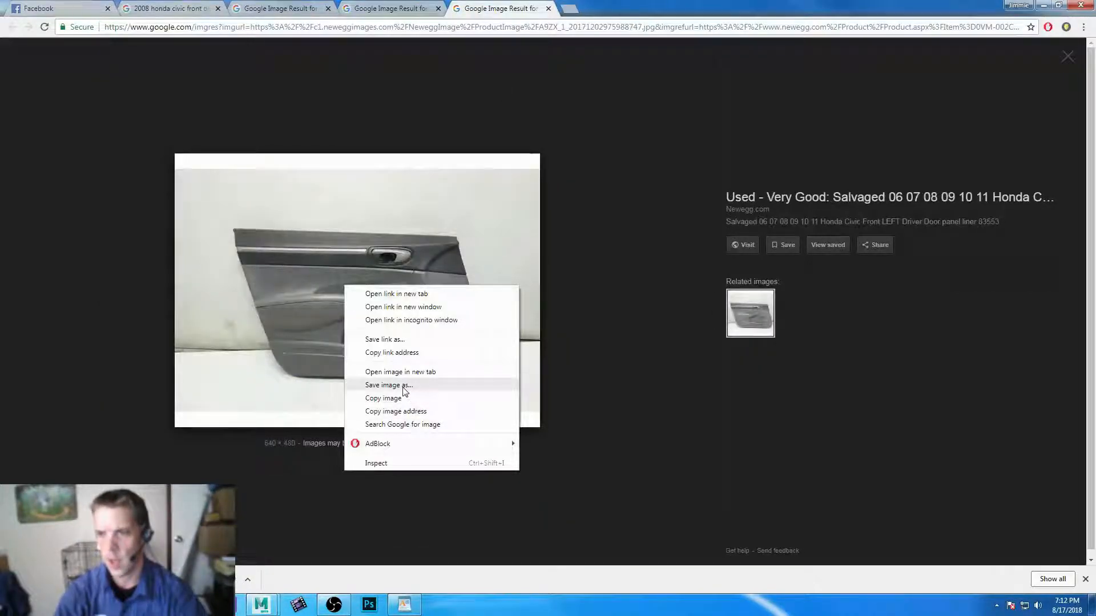
pyautogui.click(388, 385)
pyautogui.write('HC front door panel')
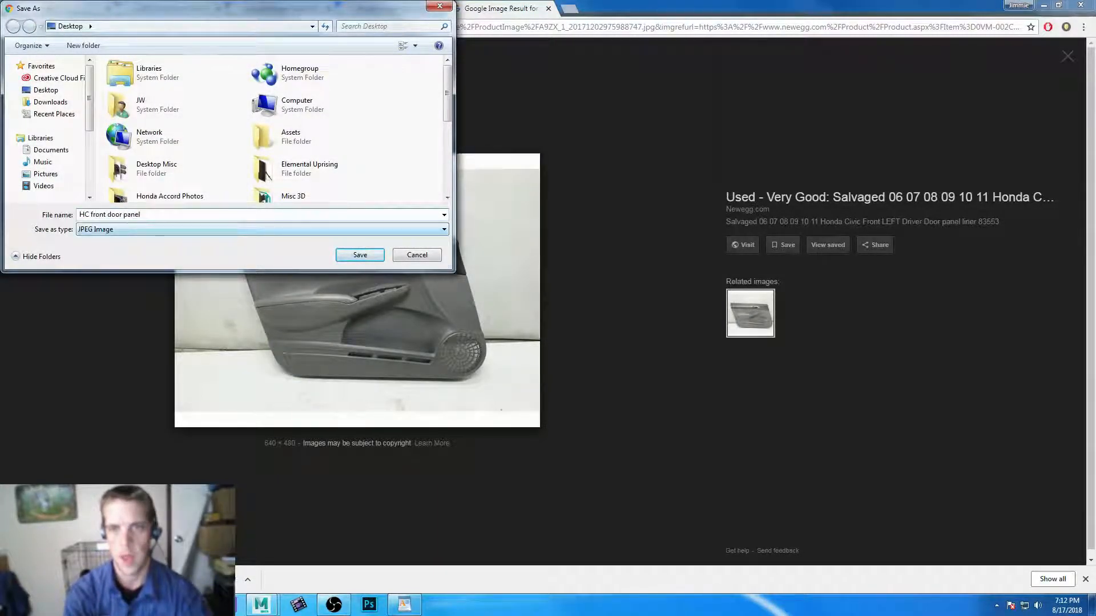
pyautogui.press('Return')
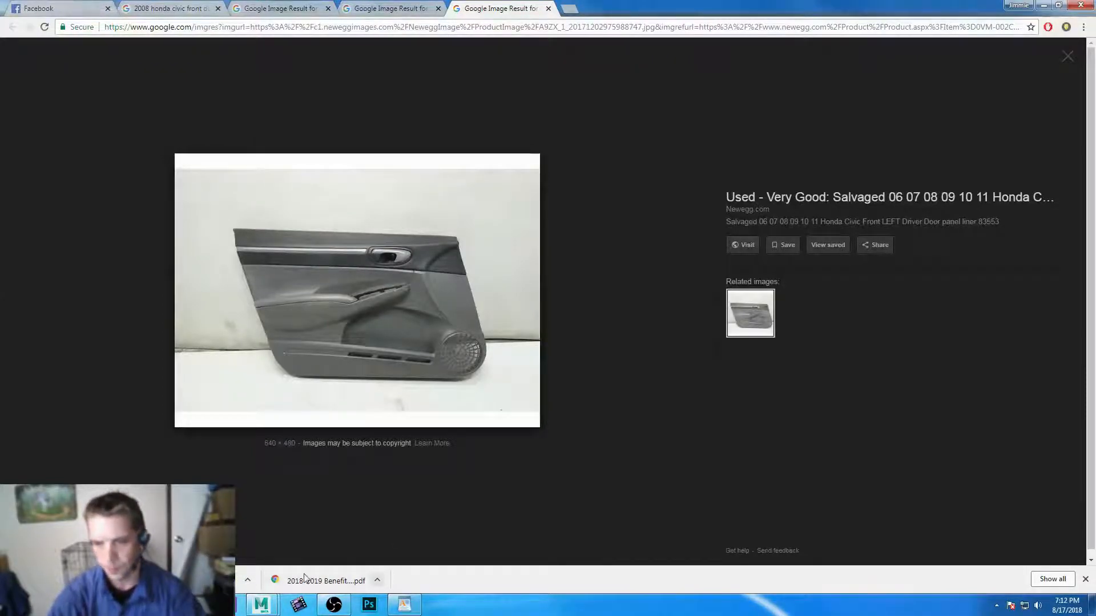
# - Switch back to Maya and maximize the side view with the car and the door copies in frame
pyautogui.click(279, 566)
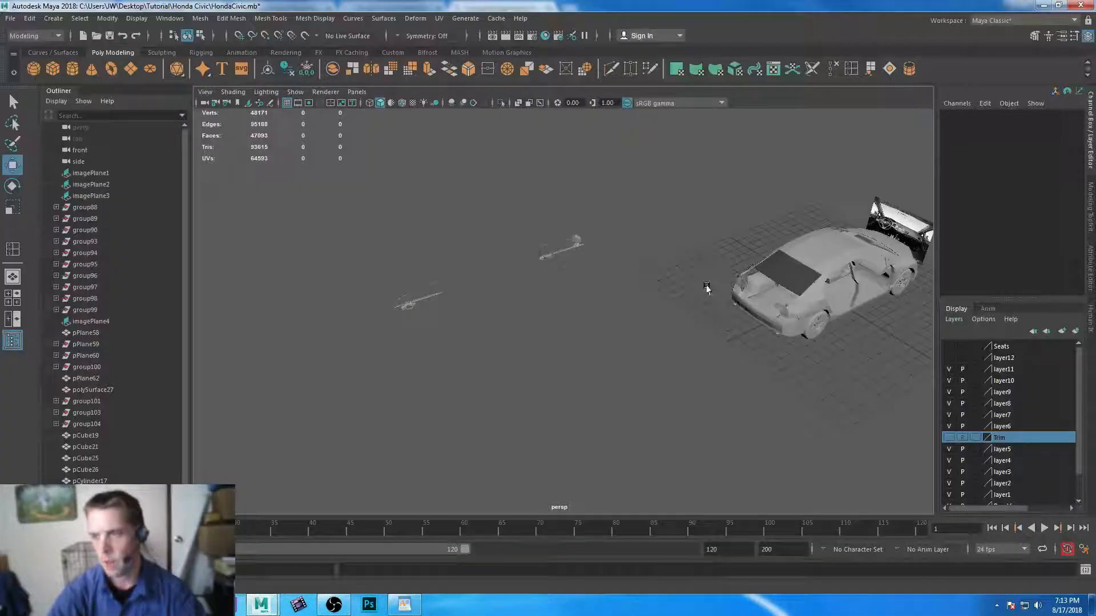
pyautogui.press('space')
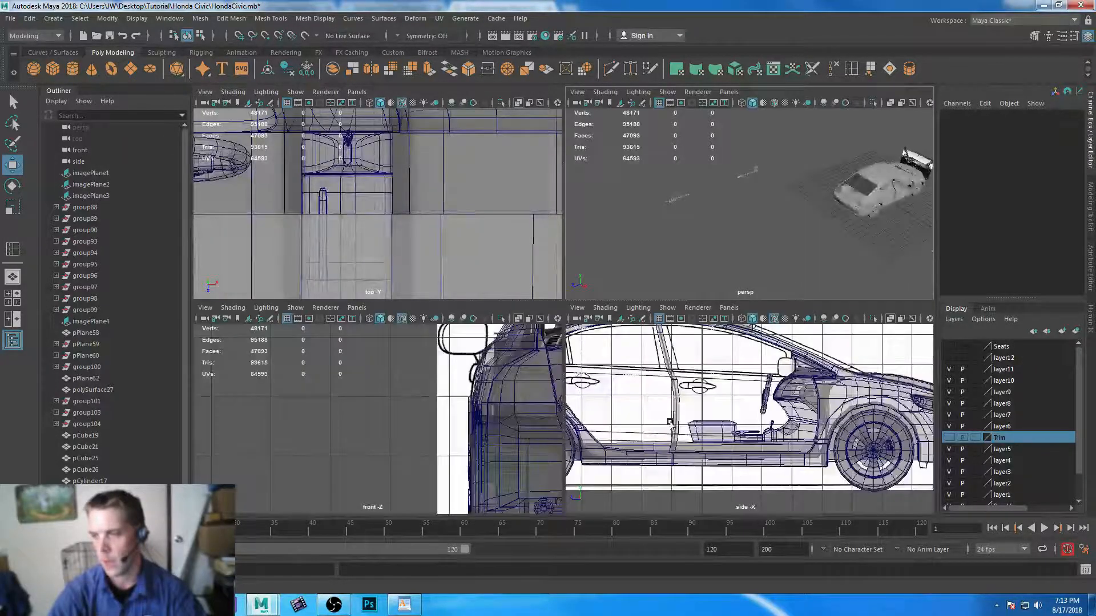
pyautogui.press('space')
pyautogui.scroll(-3, 422, 268)
pyautogui.scroll(-4, 423, 269)
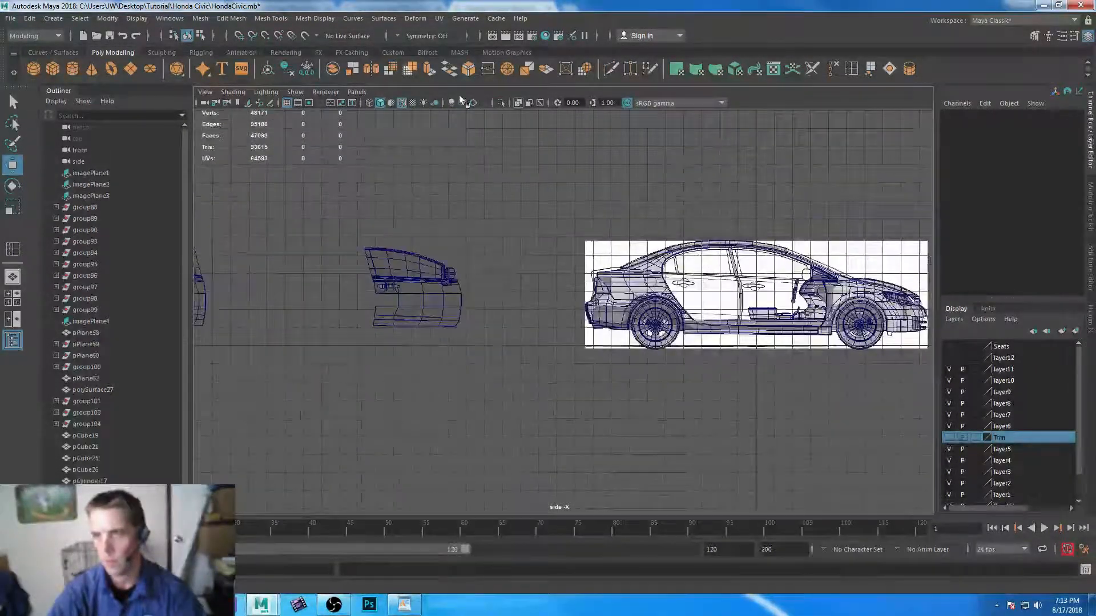
# - Import HC front door panel.jpg from the Desktop as a side-view image plane and move it over the front door copy
pyautogui.click(204, 92)
pyautogui.moveTo(265, 345)
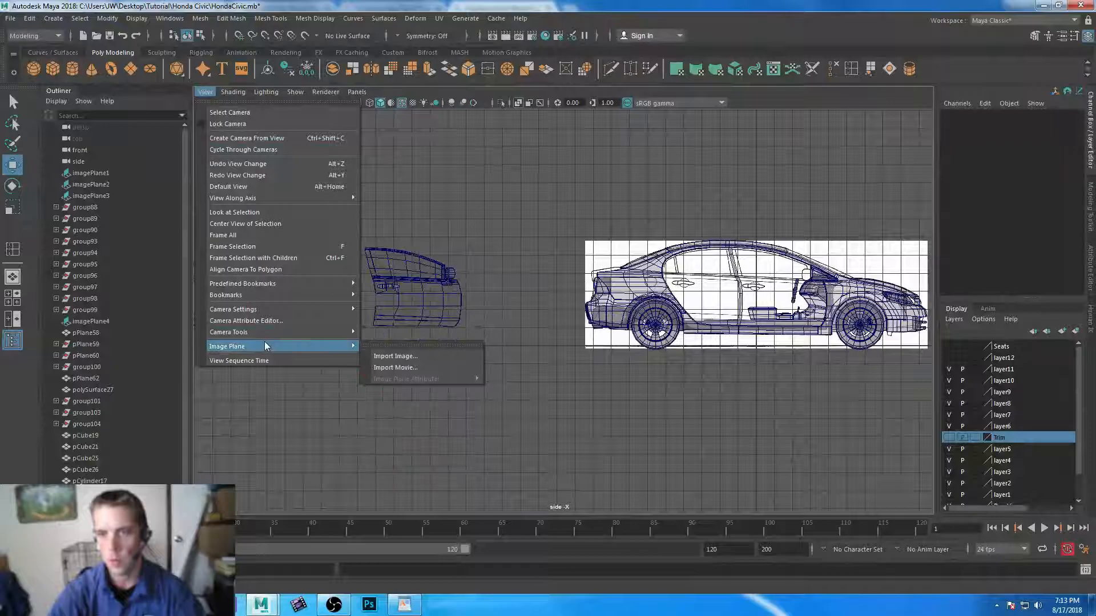
pyautogui.click(405, 358)
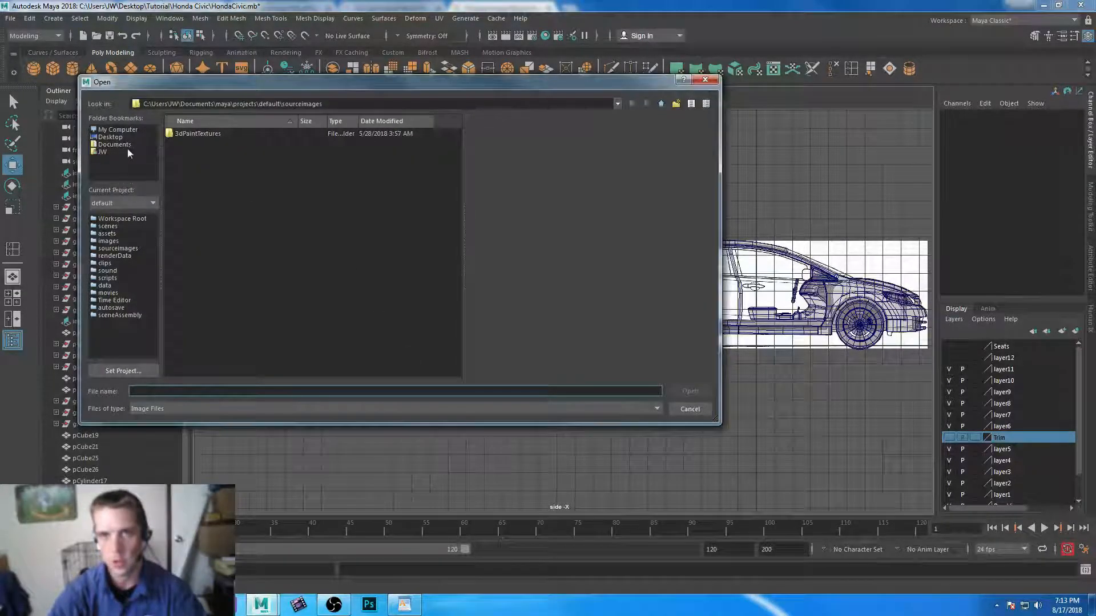
pyautogui.click(112, 137)
pyautogui.click(197, 235)
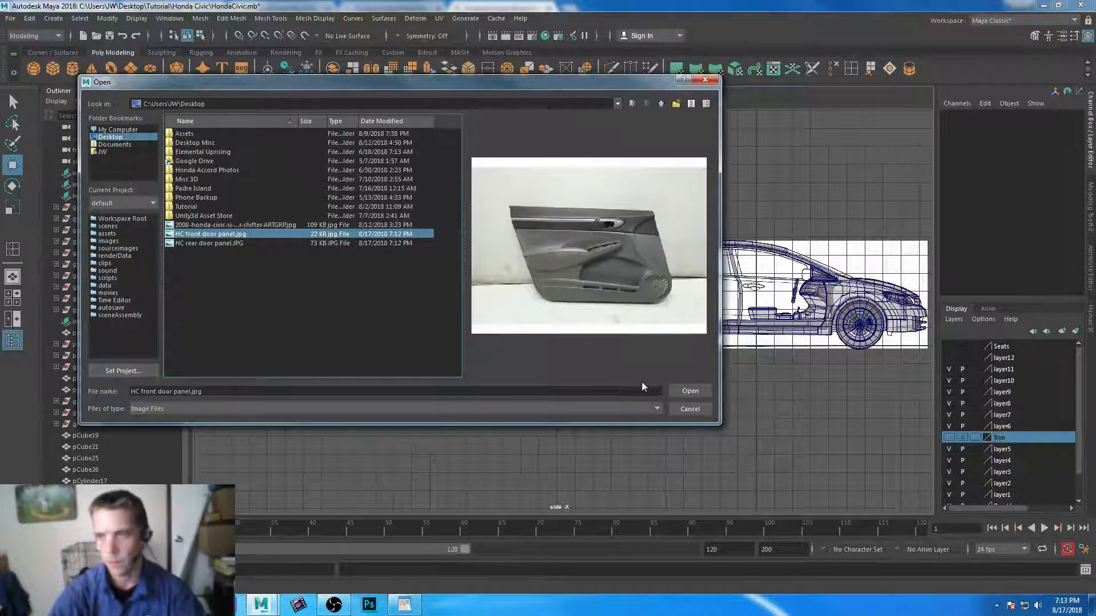
pyautogui.click(690, 391)
pyautogui.moveTo(753, 365); pyautogui.dragTo(415, 292)
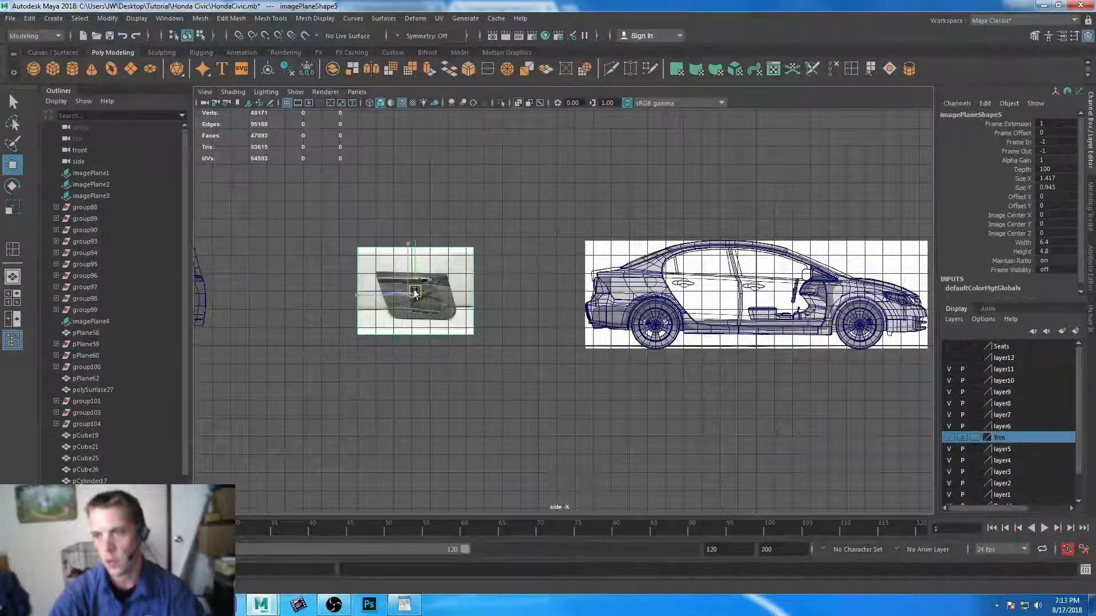
# - Import HC rear door panel.JPG from the Desktop as a side-view image plane and move it over the rear door copy
pyautogui.click(204, 92)
pyautogui.moveTo(274, 346)
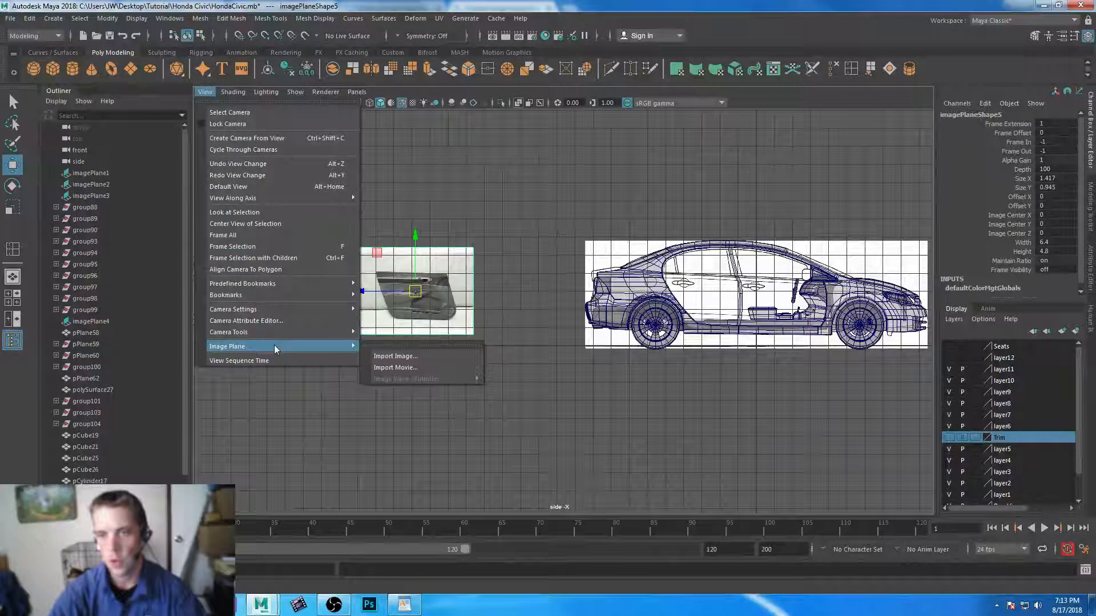
pyautogui.click(397, 355)
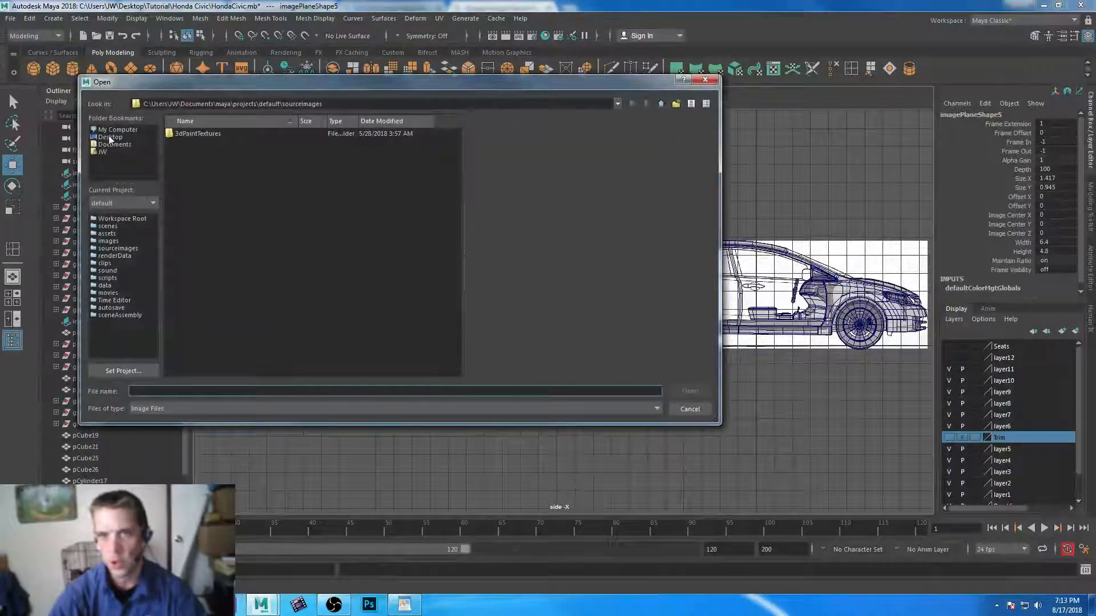
pyautogui.click(110, 138)
pyautogui.click(201, 244)
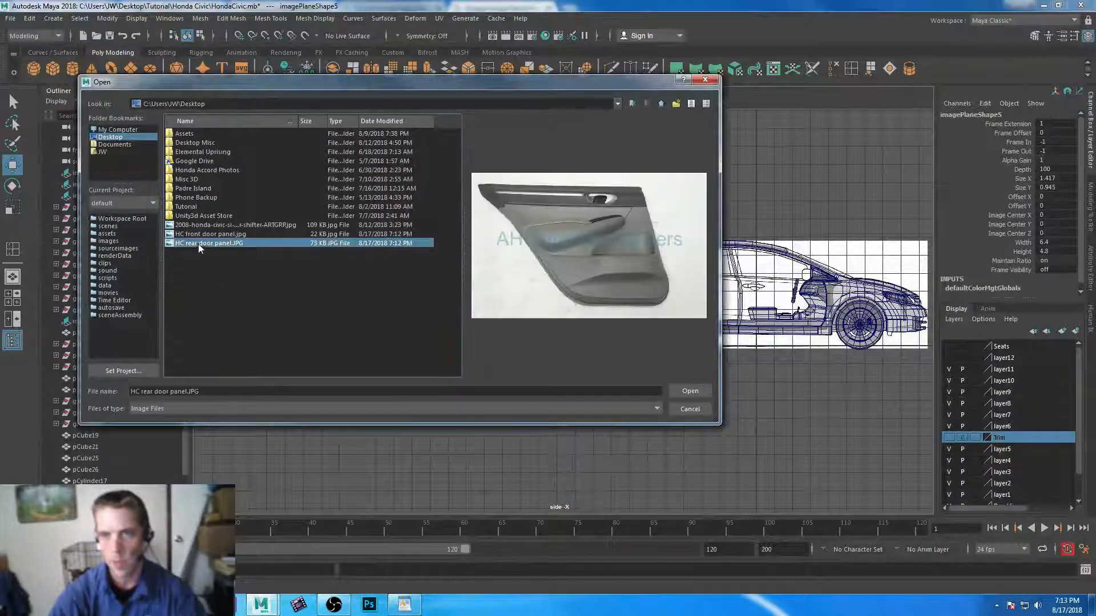
pyautogui.click(684, 388)
pyautogui.moveTo(755, 352); pyautogui.dragTo(115, 293)
pyautogui.keyDown('alt'); pyautogui.moveTo(365, 349); pyautogui.dragTo(441, 357, button='middle'); pyautogui.keyUp('alt')
# - Move both door panel image planes back along X to about -24.677 so they sit behind the door copies
pyautogui.click(536, 269)
pyautogui.press('space')
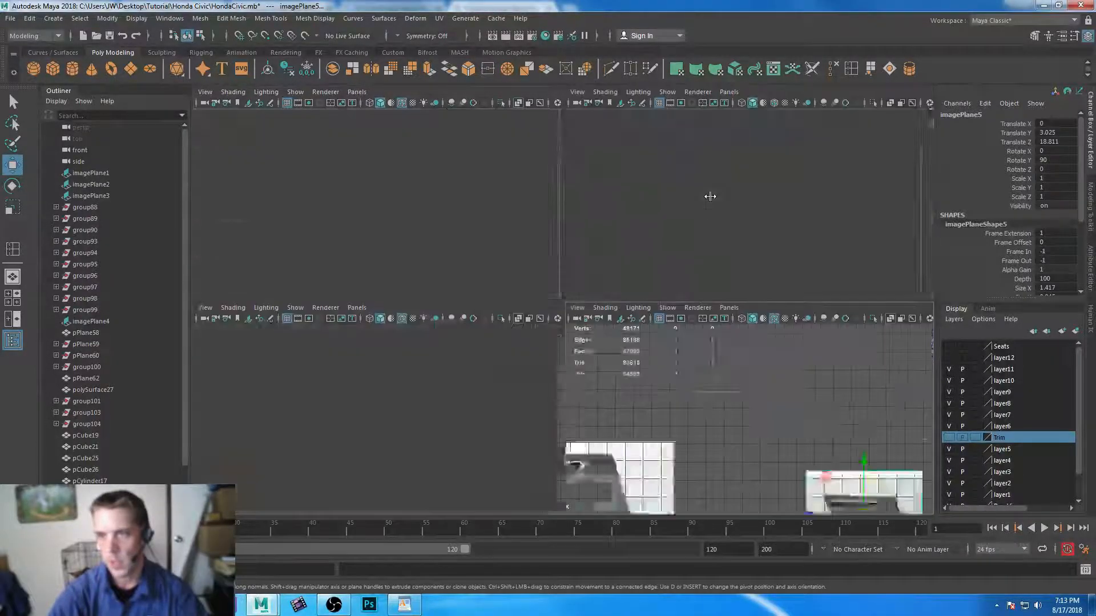
pyautogui.press('space')
pyautogui.moveTo(687, 372); pyautogui.dragTo(510, 280)
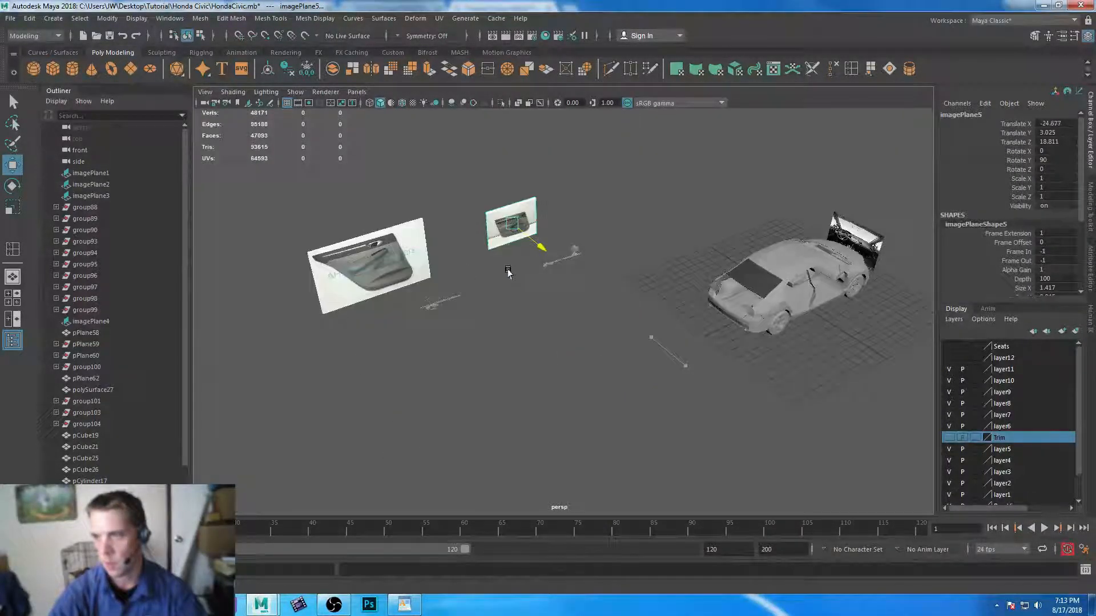
pyautogui.press('space')
pyautogui.press('space')
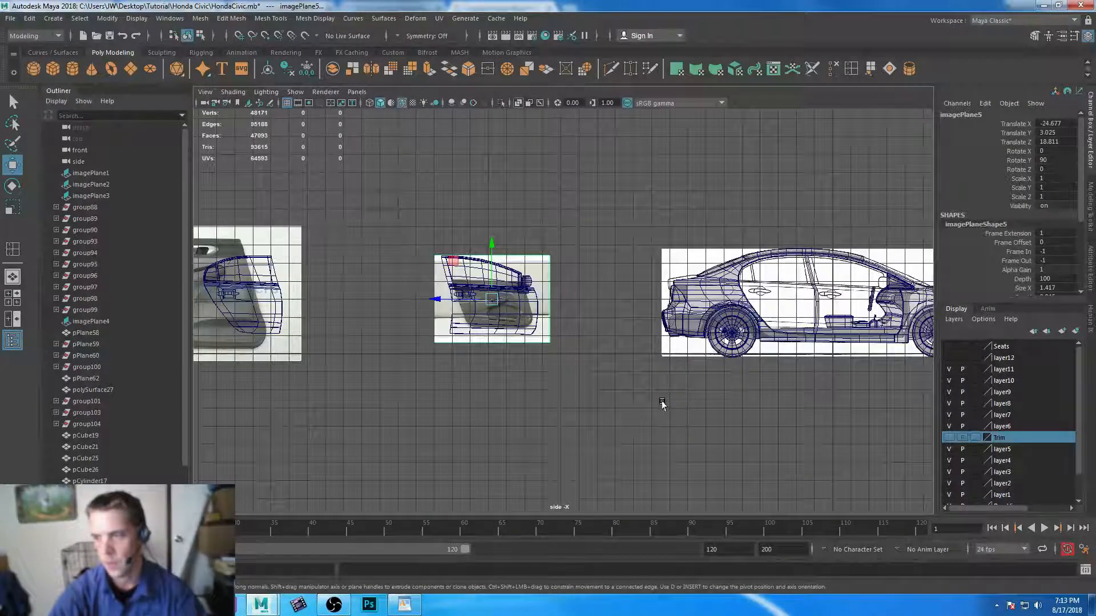
# - Scale the front door panel image plane uniformly to about 1.176 and position it over the front door copy
pyautogui.scroll(5, 513, 343)
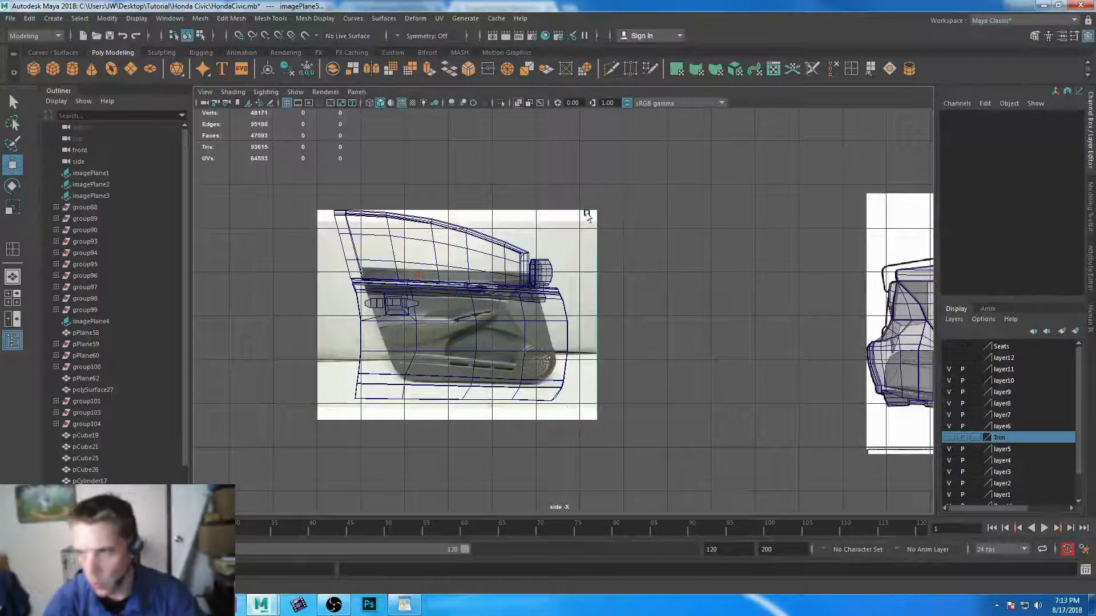
pyautogui.press('r')
pyautogui.moveTo(464, 317)
pyautogui.mouseDown()
pyautogui.moveTo(476, 323)
pyautogui.moveTo(448, 326)
pyautogui.mouseUp()
pyautogui.press('w')
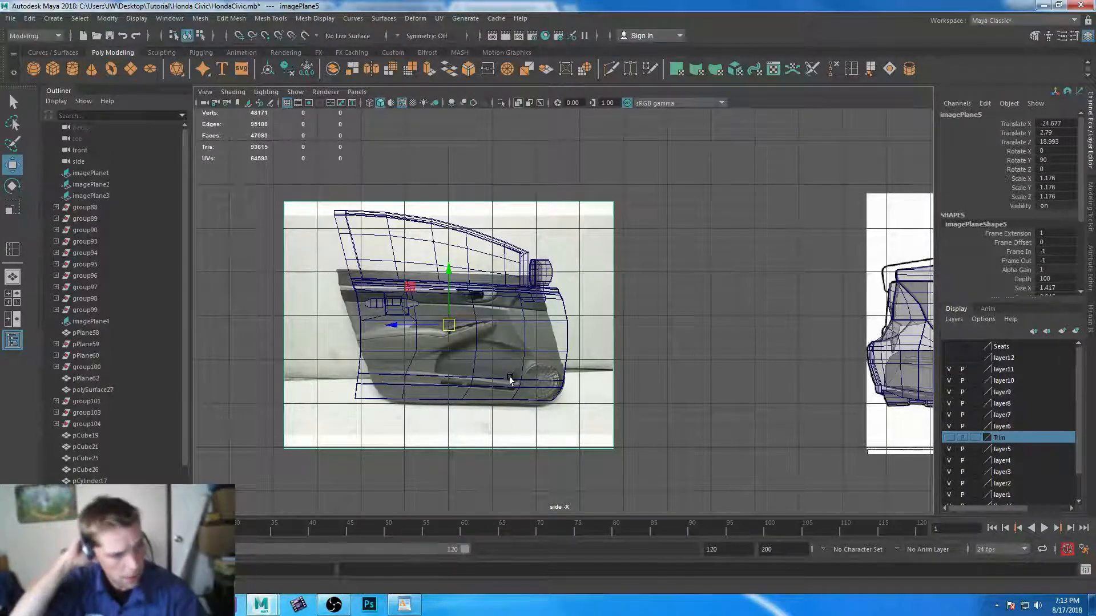
pyautogui.keyDown('alt'); pyautogui.moveTo(597, 437); pyautogui.dragTo(551, 397, button='right'); pyautogui.keyUp('alt')
pyautogui.keyDown('alt'); pyautogui.moveTo(551, 397); pyautogui.dragTo(607, 399, button='middle'); pyautogui.keyUp('alt')
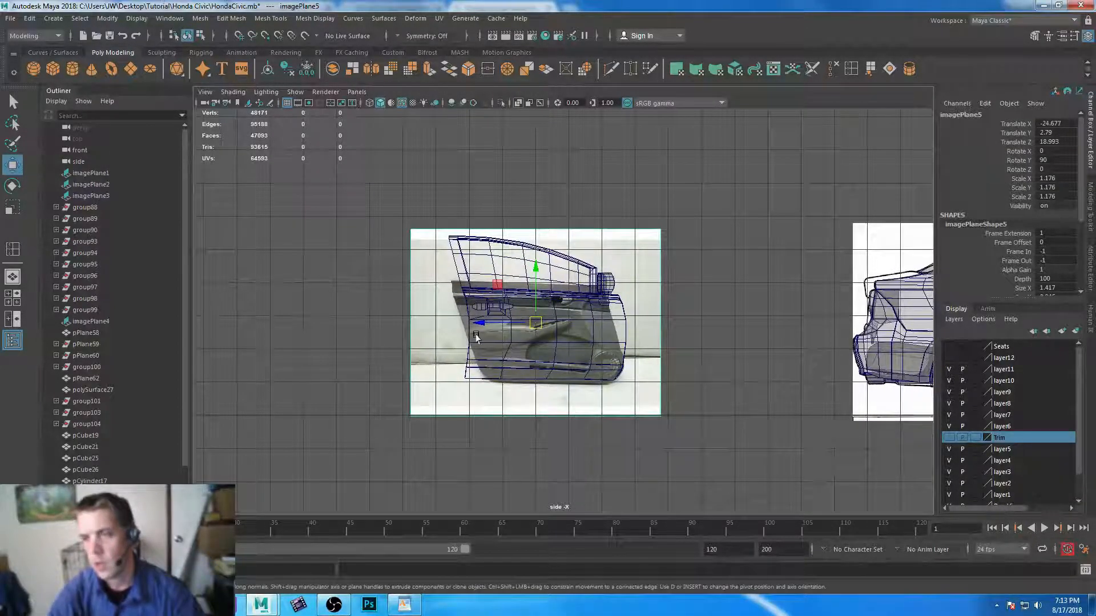
# - Scale the rear door panel image plane uniformly to 0.5 and position it over the rear door copy
pyautogui.keyDown('alt'); pyautogui.moveTo(477, 336); pyautogui.dragTo(761, 327, button='middle'); pyautogui.keyUp('alt')
pyautogui.click(465, 198)
pyautogui.keyDown('alt'); pyautogui.moveTo(331, 321); pyautogui.dragTo(411, 310, button='middle'); pyautogui.keyUp('alt')
pyautogui.moveTo(362, 285); pyautogui.dragTo(480, 301)
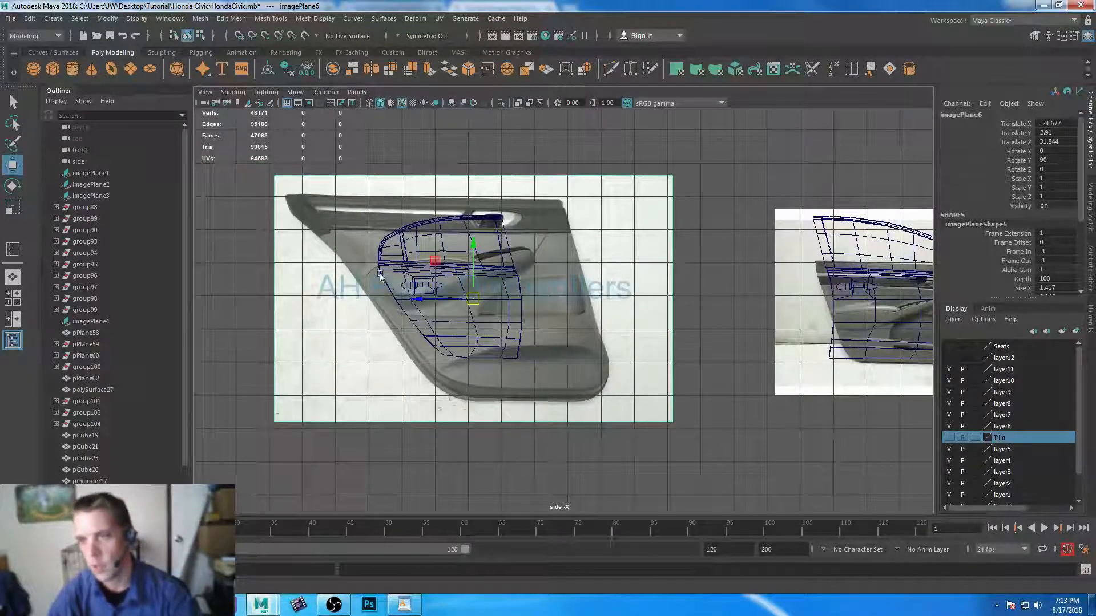
pyautogui.press('t')
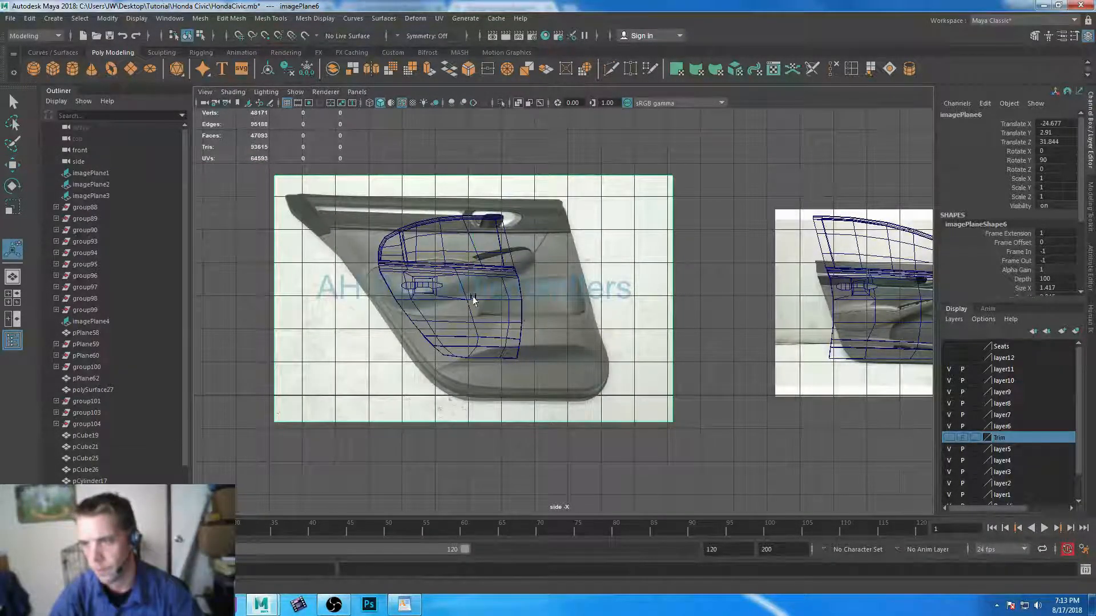
pyautogui.press('r')
pyautogui.moveTo(474, 299); pyautogui.dragTo(364, 314)
pyautogui.press('w')
pyautogui.moveTo(474, 299)
pyautogui.mouseDown()
pyautogui.moveTo(438, 317)
pyautogui.moveTo(466, 318)
pyautogui.mouseUp()
pyautogui.press('r')
pyautogui.press('w')
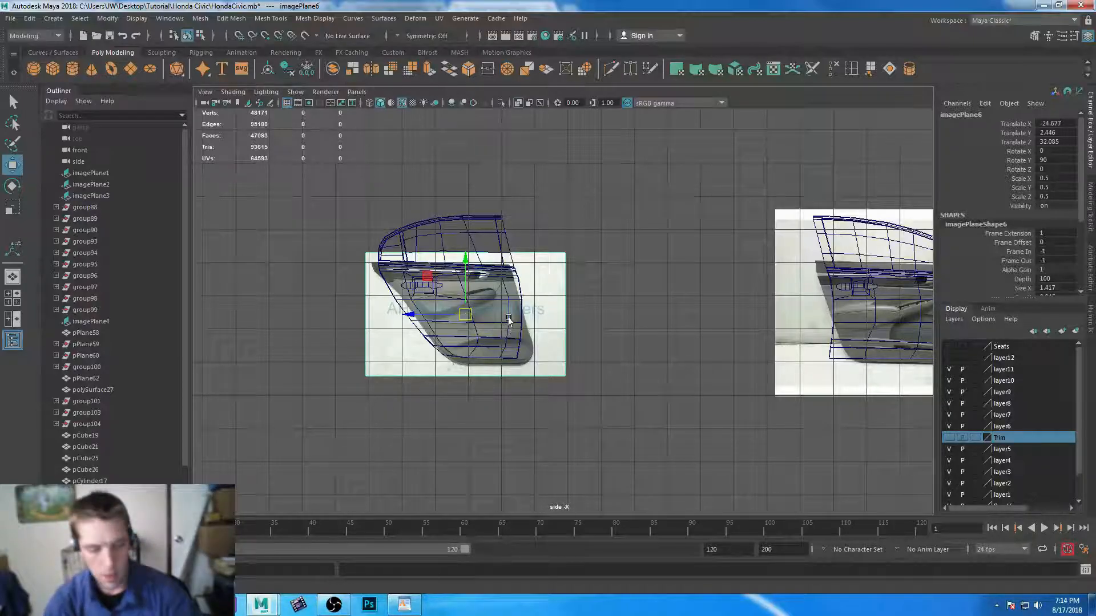
# - Fit the rear door panel image plane to the door outline with scales of about 0.43 in X and 0.461 in Y
pyautogui.press('r')
pyautogui.moveTo(509, 318); pyautogui.dragTo(500, 327)
pyautogui.press('w')
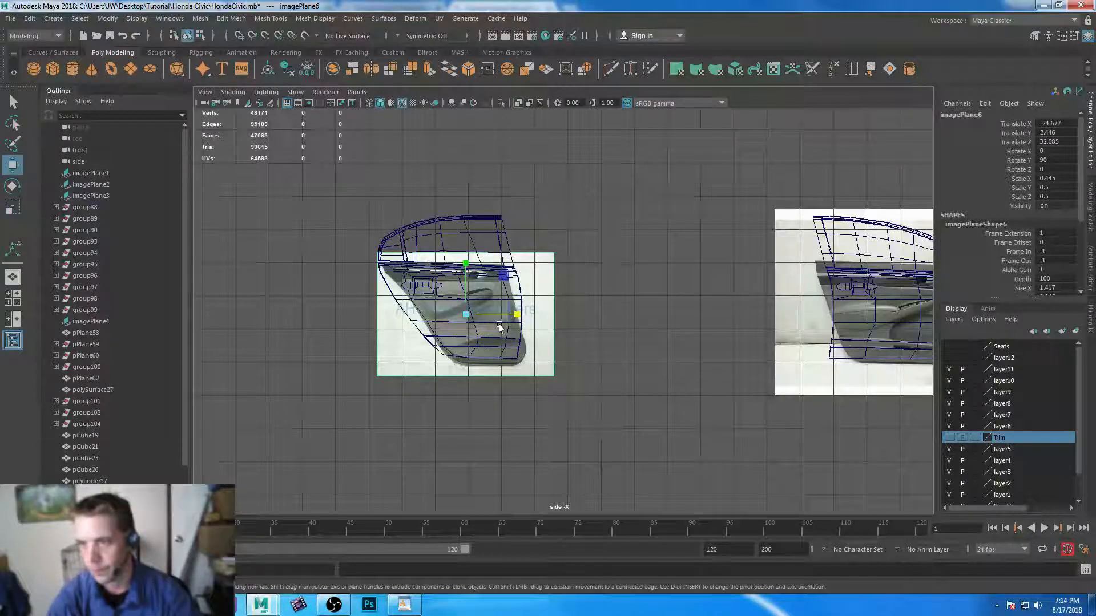
pyautogui.press('r')
pyautogui.moveTo(466, 258); pyautogui.dragTo(464, 260)
pyautogui.press('w')
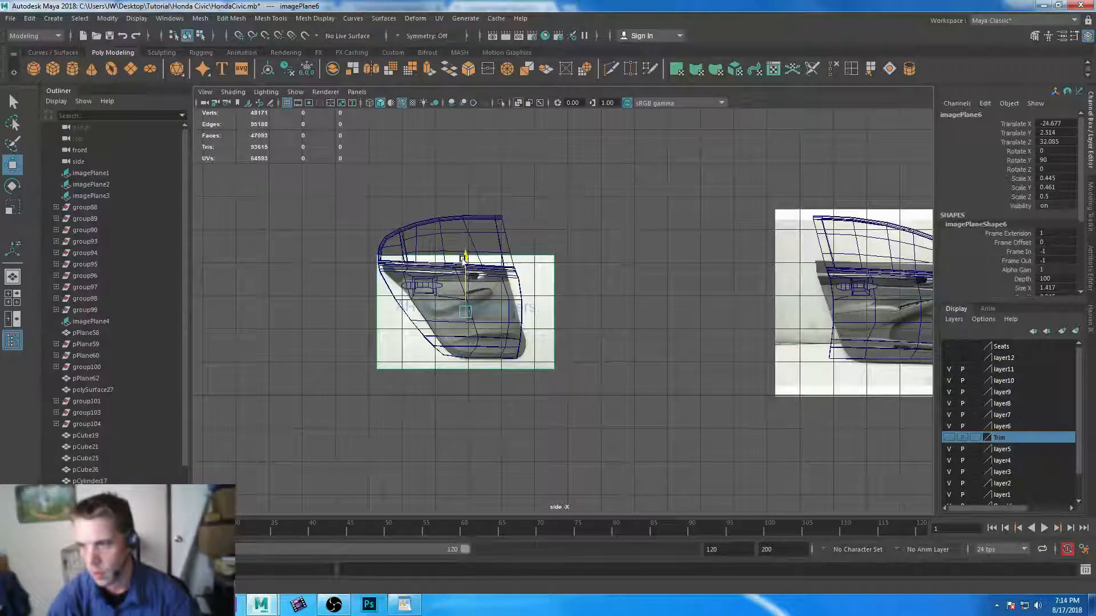
pyautogui.moveTo(405, 312); pyautogui.dragTo(402, 311, button='middle')
pyautogui.press('r')
pyautogui.moveTo(514, 311); pyautogui.dragTo(526, 313)
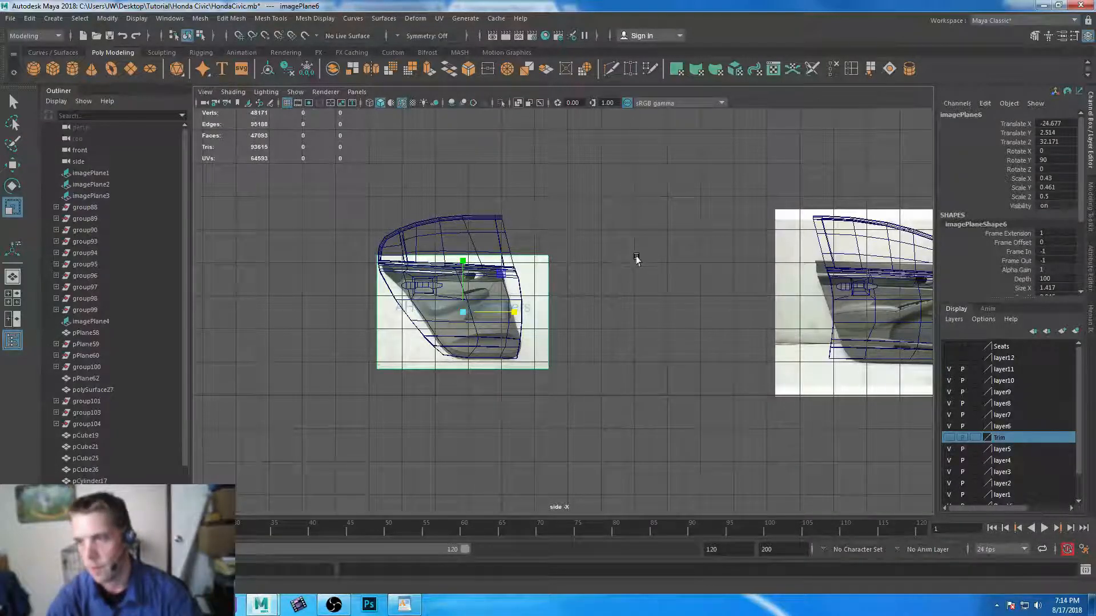
# - Widen the rear door panel image plane to an X scale of about 0.492 and shift it to align with the door's rear edge
pyautogui.keyDown('alt'); pyautogui.moveTo(636, 257); pyautogui.dragTo(534, 242, button='middle'); pyautogui.keyUp('alt')
pyautogui.scroll(5, 535, 242)
pyautogui.keyDown('alt'); pyautogui.moveTo(223, 334); pyautogui.dragTo(523, 332, button='middle'); pyautogui.keyUp('alt')
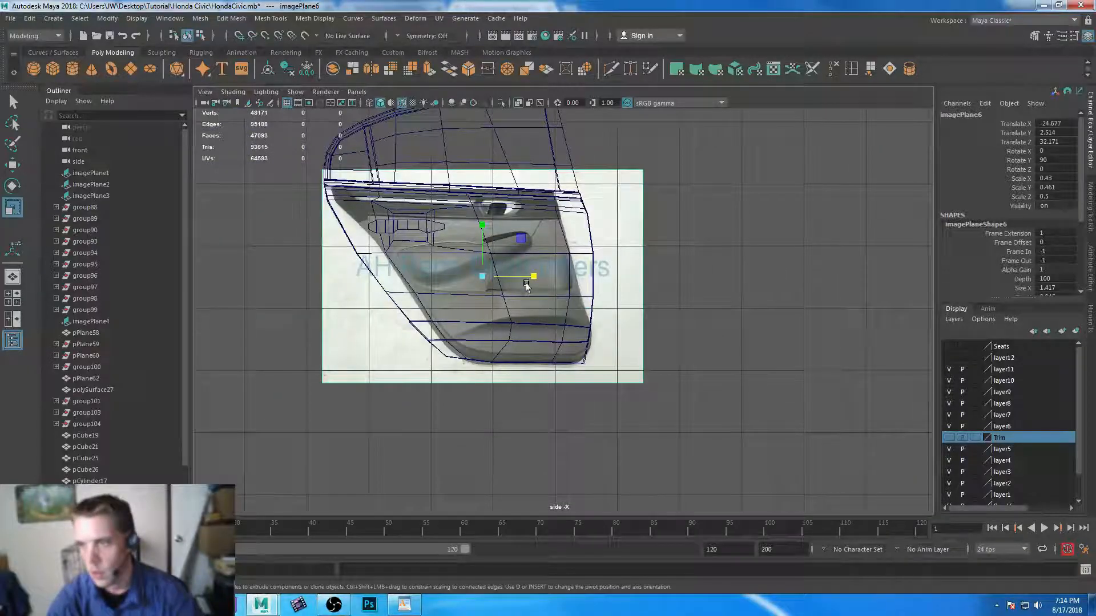
pyautogui.moveTo(529, 280); pyautogui.dragTo(538, 282)
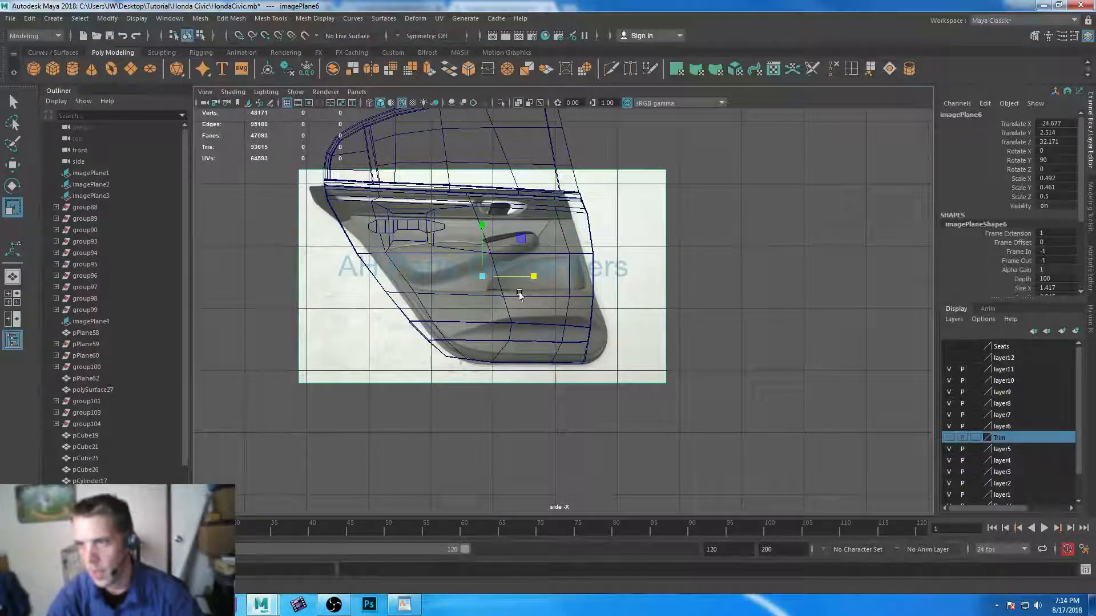
pyautogui.press('w')
pyautogui.moveTo(447, 278); pyautogui.dragTo(440, 278)
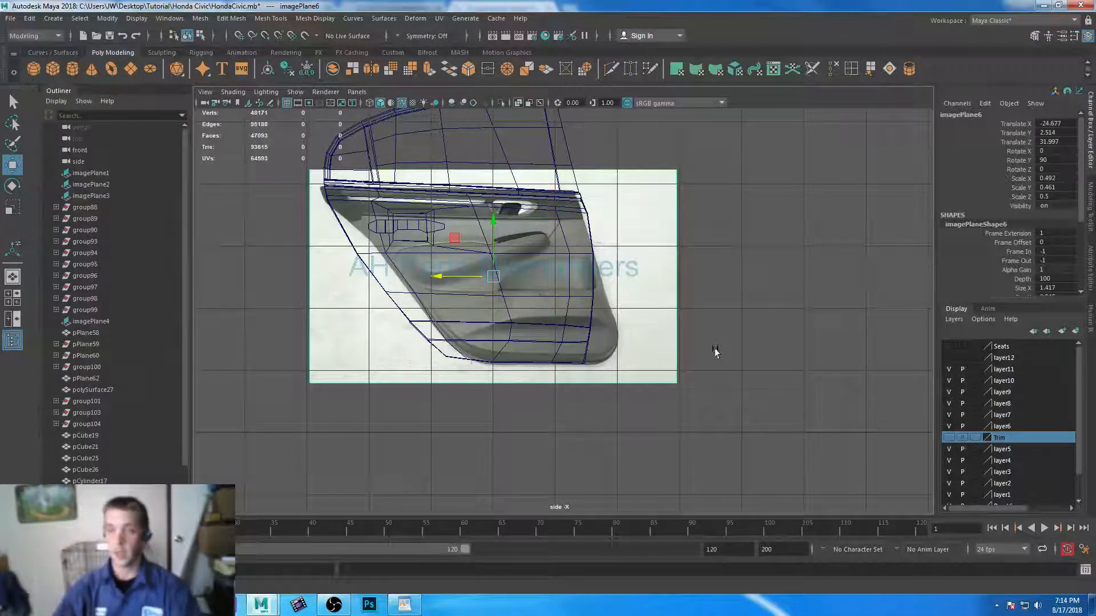
# - Put the front and rear door copies in a new display layer and set that layer to reference
pyautogui.scroll(-3, 742, 354)
pyautogui.keyDown('alt'); pyautogui.moveTo(748, 292); pyautogui.dragTo(399, 210, button='middle'); pyautogui.keyUp('alt')
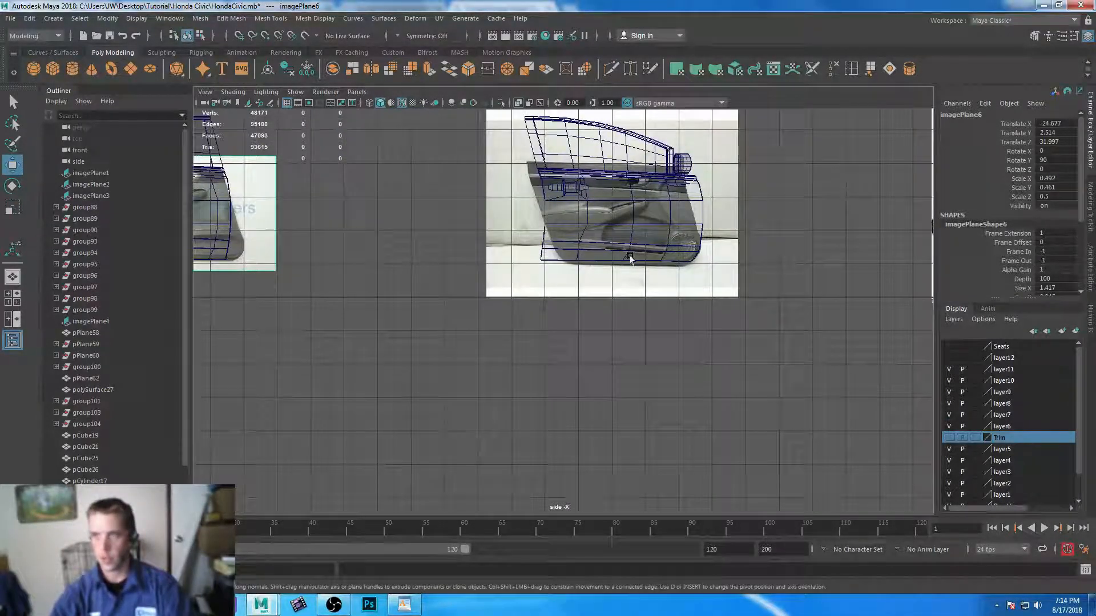
pyautogui.keyDown('alt'); pyautogui.moveTo(585, 153); pyautogui.dragTo(543, 199, button='middle'); pyautogui.keyUp('alt')
pyautogui.scroll(6, 542, 200)
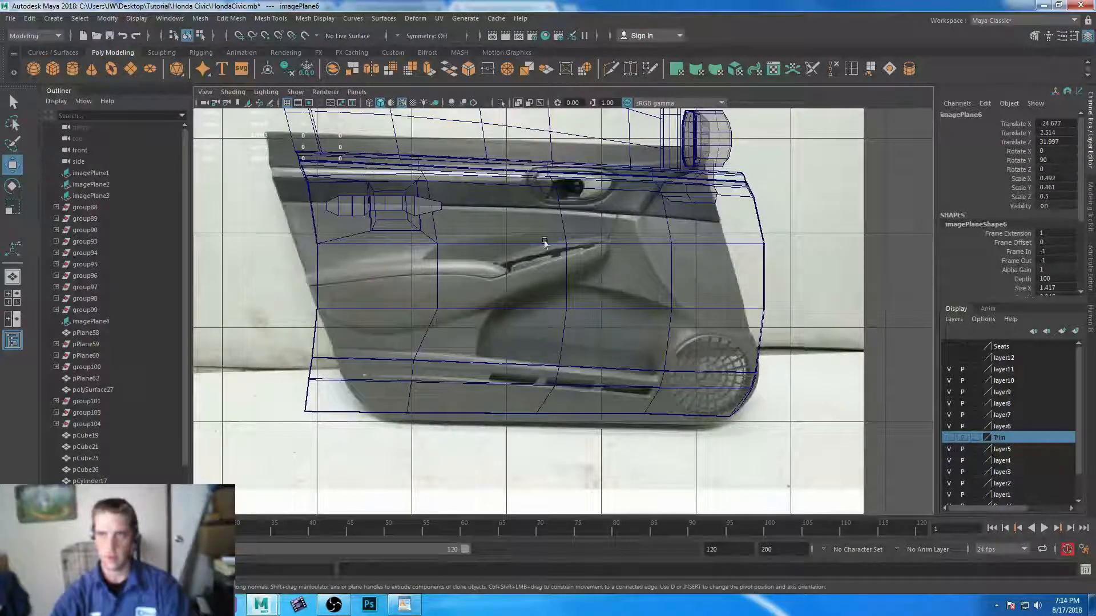
pyautogui.click(751, 223)
pyautogui.scroll(-5, 653, 316)
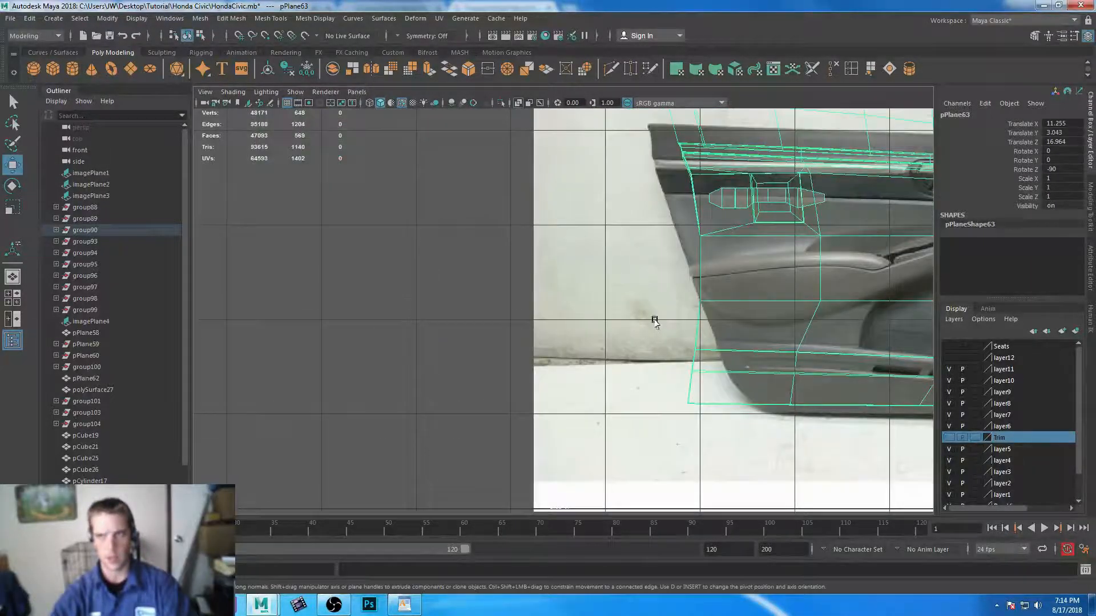
pyautogui.keyDown('shift'); pyautogui.click(352, 299); pyautogui.keyUp('shift')
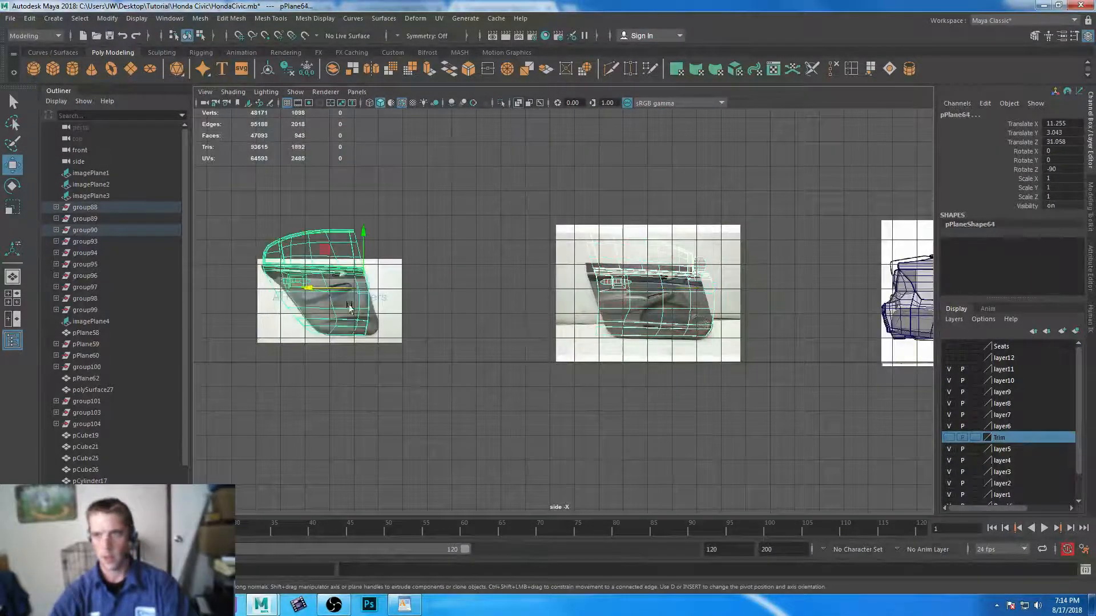
pyautogui.click(1076, 332)
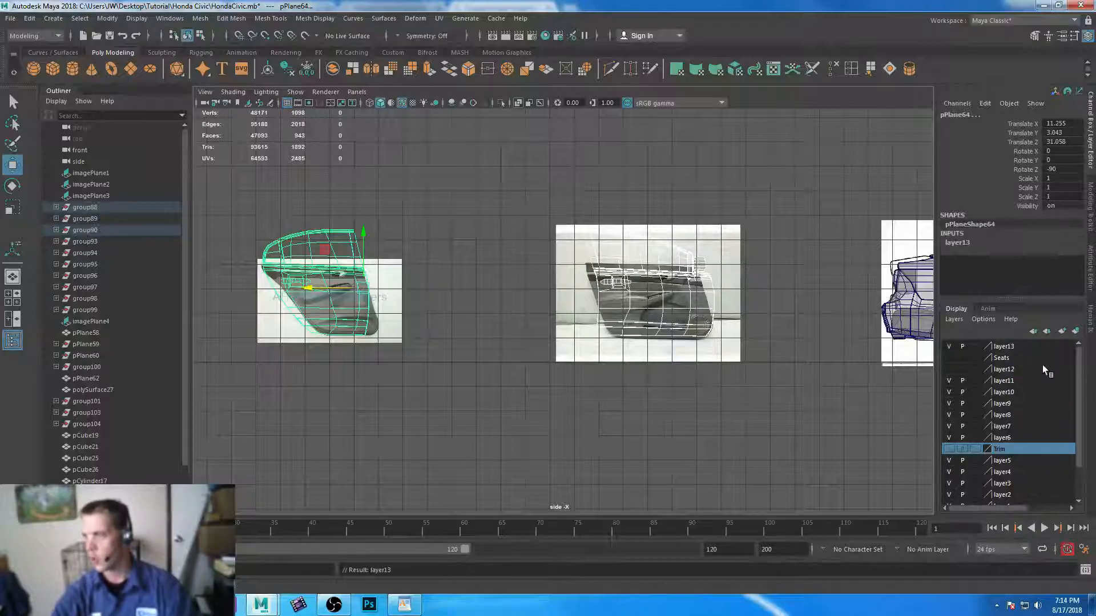
pyautogui.click(640, 382)
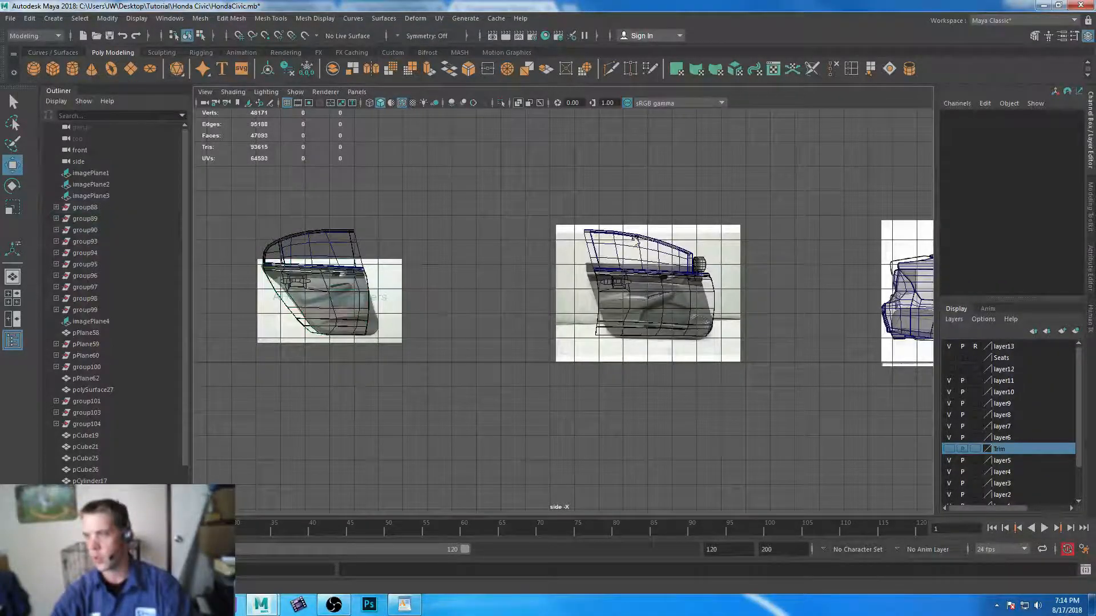
# - Delete the still selectable window and trim pieces from the front and rear door copies
pyautogui.keyDown('alt'); pyautogui.moveTo(631, 234); pyautogui.dragTo(861, 409, button='right'); pyautogui.keyUp('alt')
pyautogui.keyDown('alt'); pyautogui.moveTo(778, 333); pyautogui.dragTo(564, 319, button='middle'); pyautogui.keyUp('alt')
pyautogui.keyDown('alt'); pyautogui.moveTo(563, 318); pyautogui.dragTo(581, 341, button='right'); pyautogui.keyUp('alt')
pyautogui.keyDown('alt'); pyautogui.moveTo(581, 341); pyautogui.dragTo(808, 427, button='middle'); pyautogui.keyUp('alt')
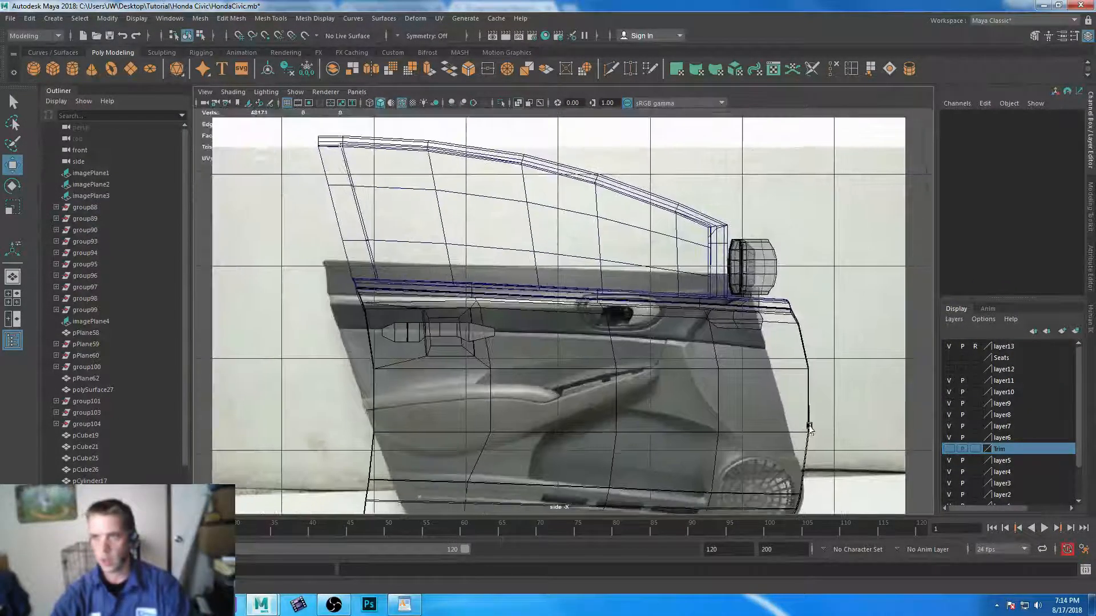
pyautogui.keyDown('alt'); pyautogui.moveTo(809, 427); pyautogui.dragTo(464, 255, button='right'); pyautogui.keyUp('alt')
pyautogui.moveTo(453, 223); pyautogui.dragTo(698, 357)
pyautogui.keyDown('alt'); pyautogui.moveTo(511, 318); pyautogui.dragTo(814, 333, button='middle'); pyautogui.keyUp('alt')
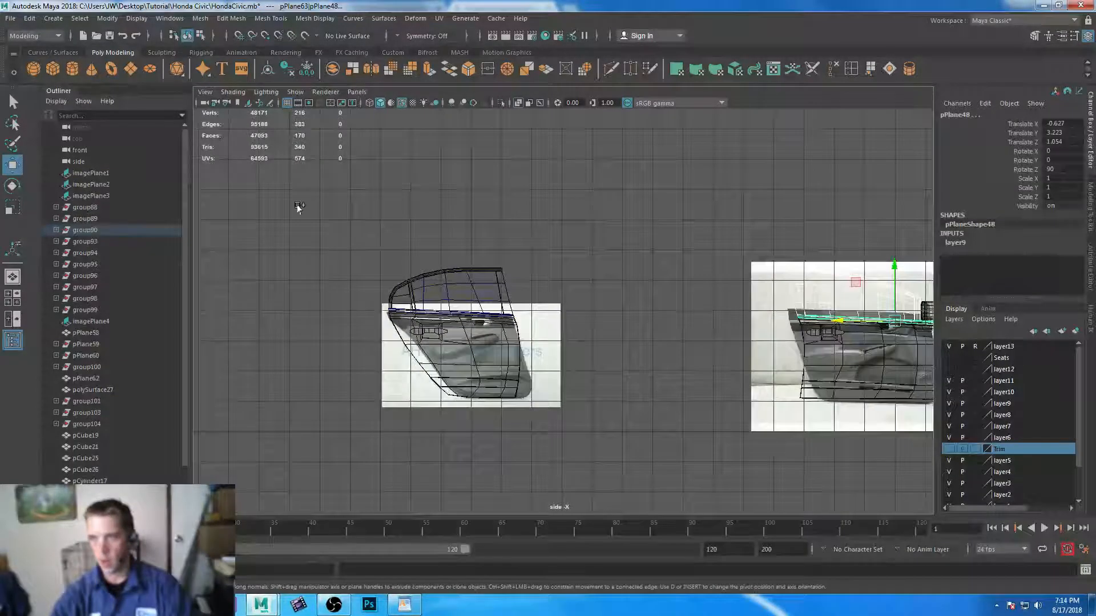
pyautogui.keyDown('shift'); pyautogui.moveTo(296, 207); pyautogui.dragTo(625, 355); pyautogui.keyUp('shift')
pyautogui.press('Delete')
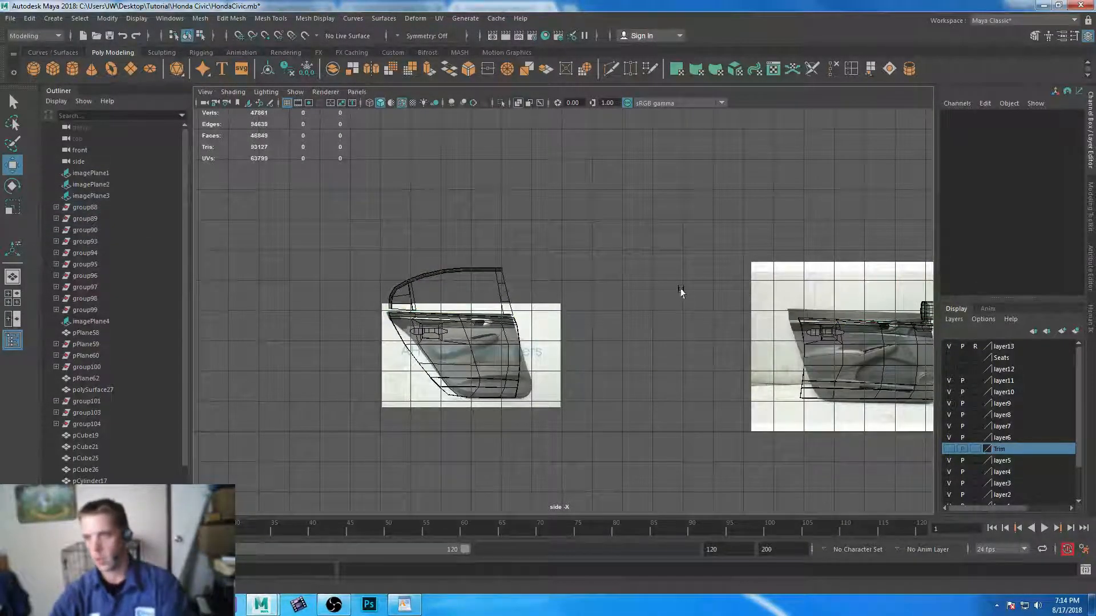
# - Reduce the front door panel image plane's Y scale to about 1.006 and lower it to match the door's top edge
pyautogui.keyDown('alt'); pyautogui.moveTo(791, 320); pyautogui.dragTo(580, 235, button='middle'); pyautogui.keyUp('alt')
pyautogui.keyDown('alt'); pyautogui.moveTo(580, 234); pyautogui.dragTo(655, 367, button='right'); pyautogui.keyUp('alt')
pyautogui.keyDown('alt'); pyautogui.moveTo(656, 367); pyautogui.dragTo(482, 367, button='middle'); pyautogui.keyUp('alt')
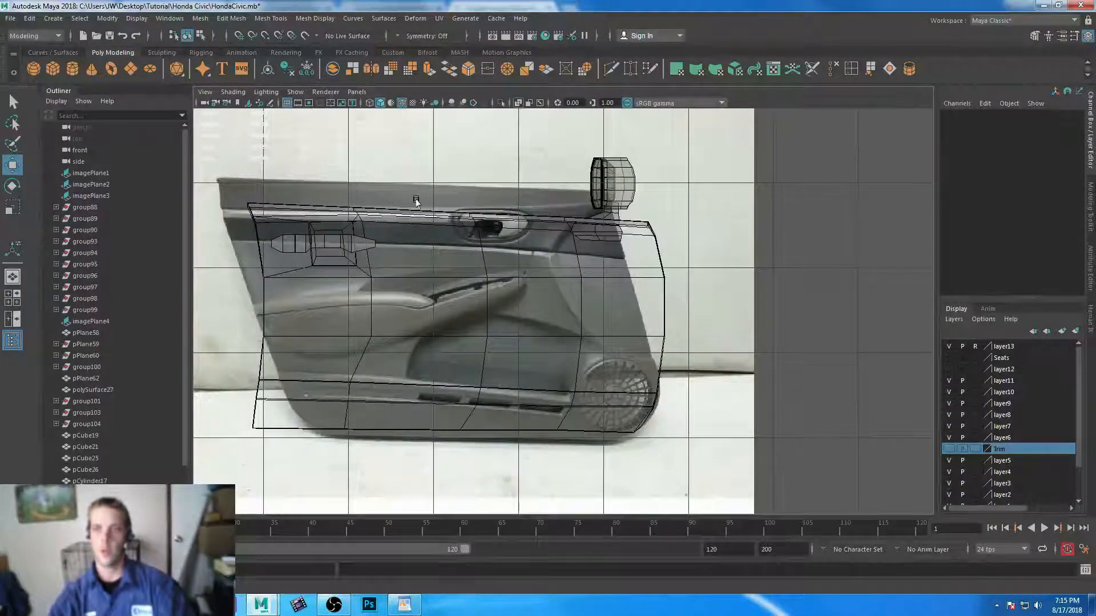
pyautogui.click(744, 141)
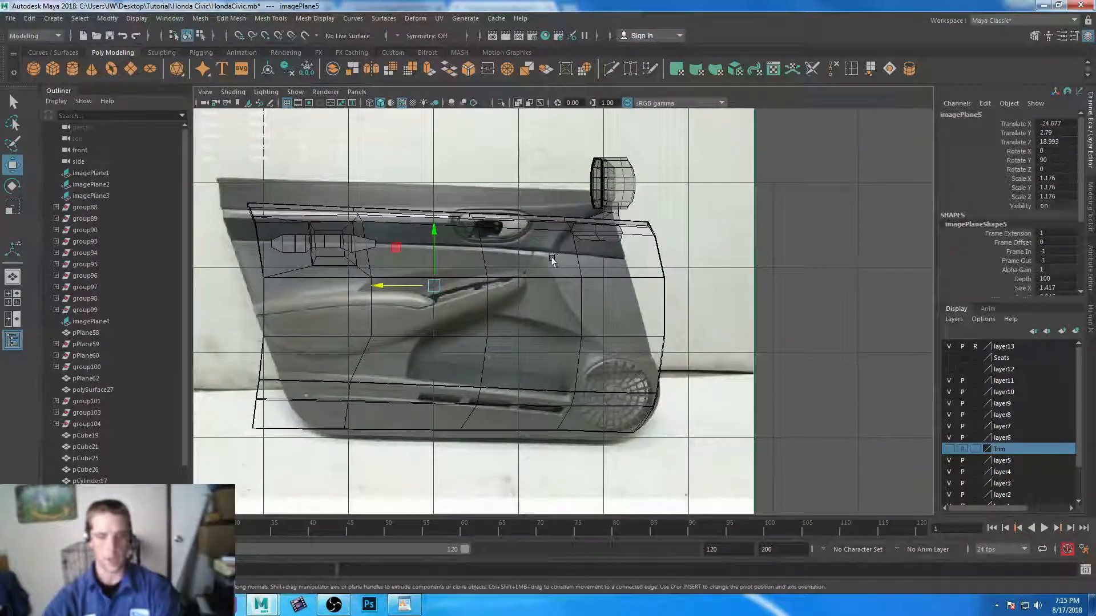
pyautogui.press('r')
pyautogui.moveTo(435, 231); pyautogui.dragTo(439, 255)
pyautogui.press('w')
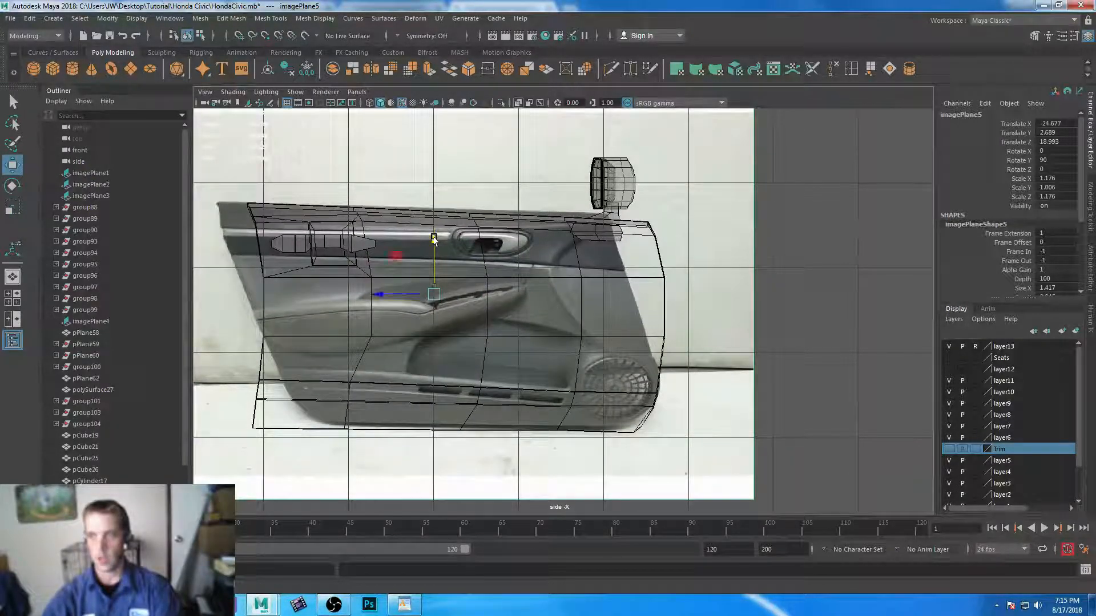
# - Narrow the front door panel image plane to an X scale of about 1.084, align it with the door's rear edge, and return to Maya
pyautogui.press('r')
pyautogui.moveTo(485, 294); pyautogui.dragTo(446, 299)
pyautogui.press('w')
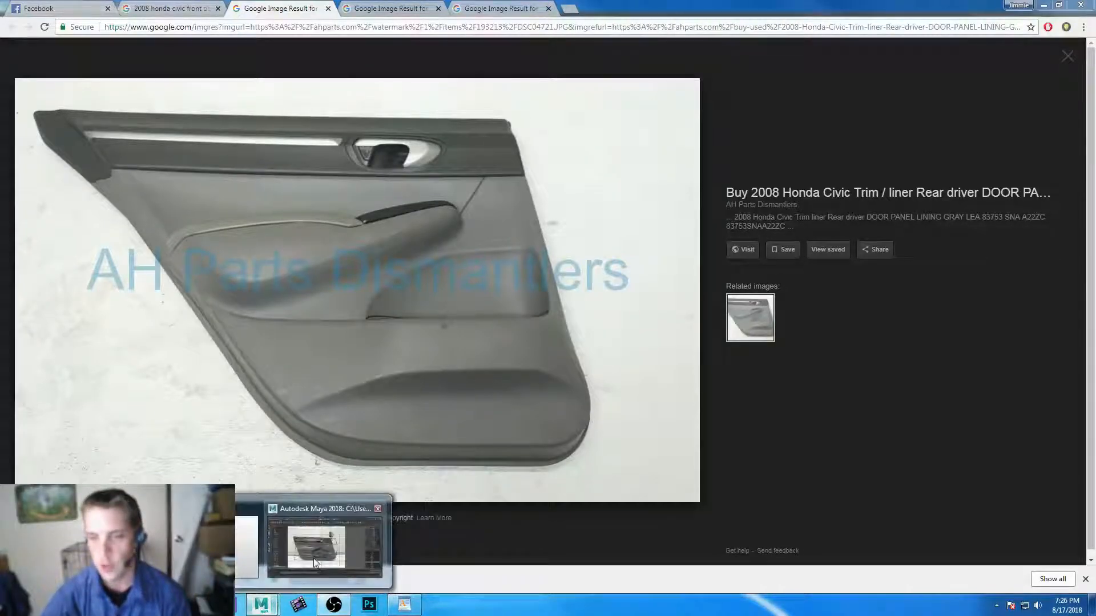
pyautogui.click(313, 558)
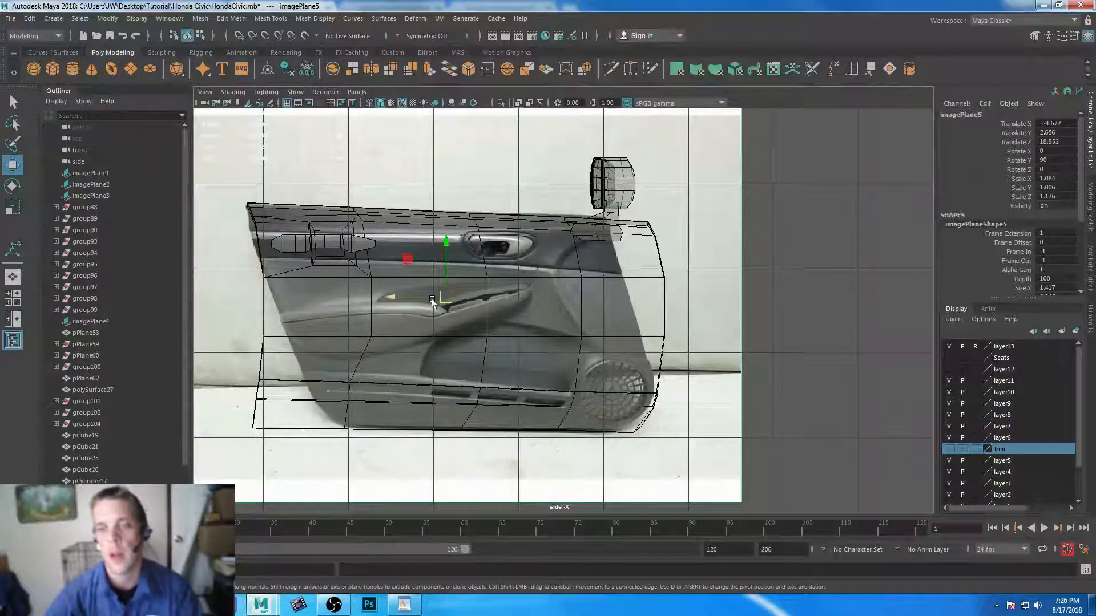
pyautogui.press('r')
pyautogui.moveTo(495, 297); pyautogui.dragTo(494, 299)
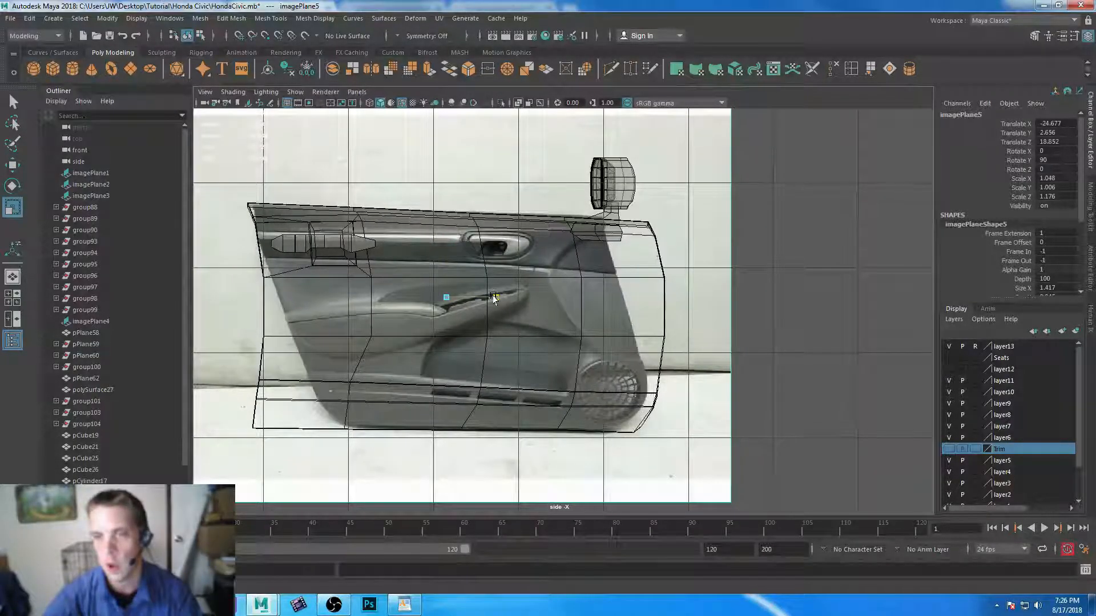
pyautogui.hotkey('ctrl', 'z')
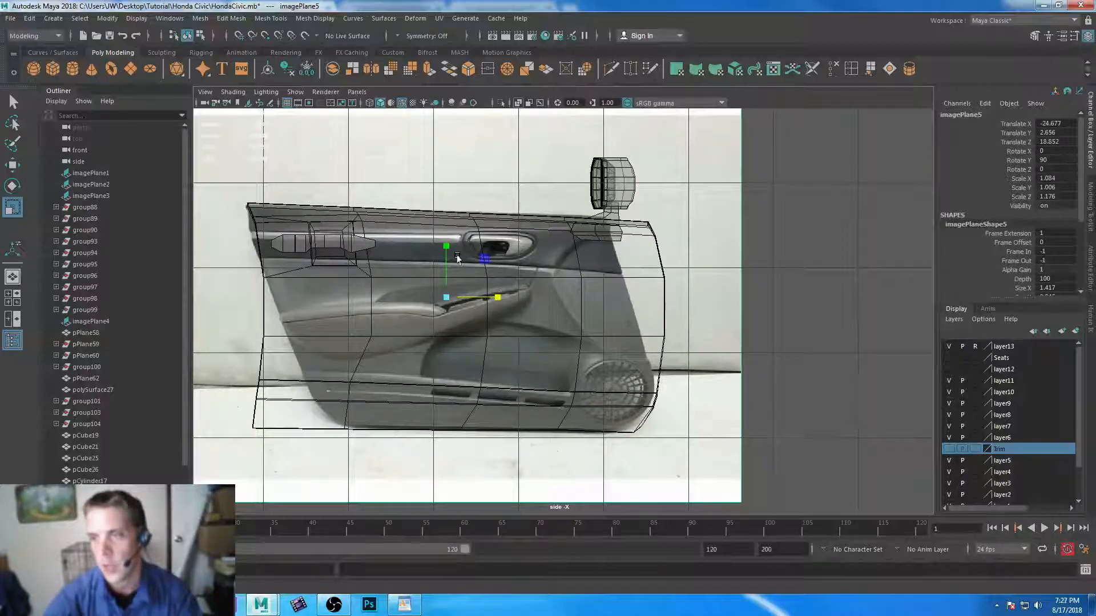
# - Scale the front door panel image plane to X 1.024 and Y 0.883, and reposition it at Y 2.629, Z 18.771
pyautogui.moveTo(446, 249); pyautogui.dragTo(446, 253)
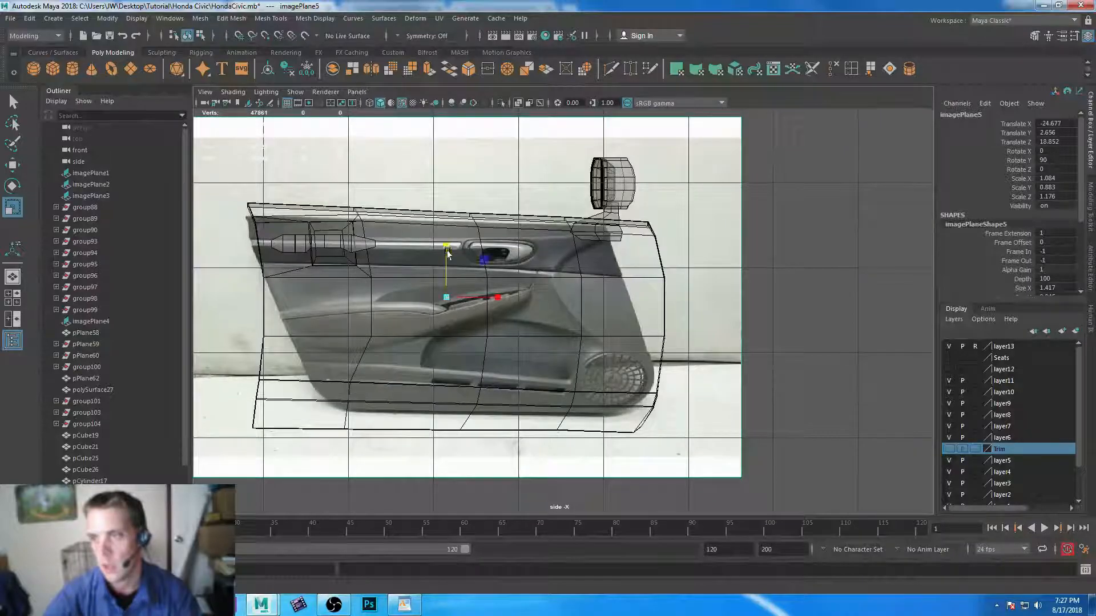
pyautogui.moveTo(496, 298); pyautogui.dragTo(492, 298)
pyautogui.press('w')
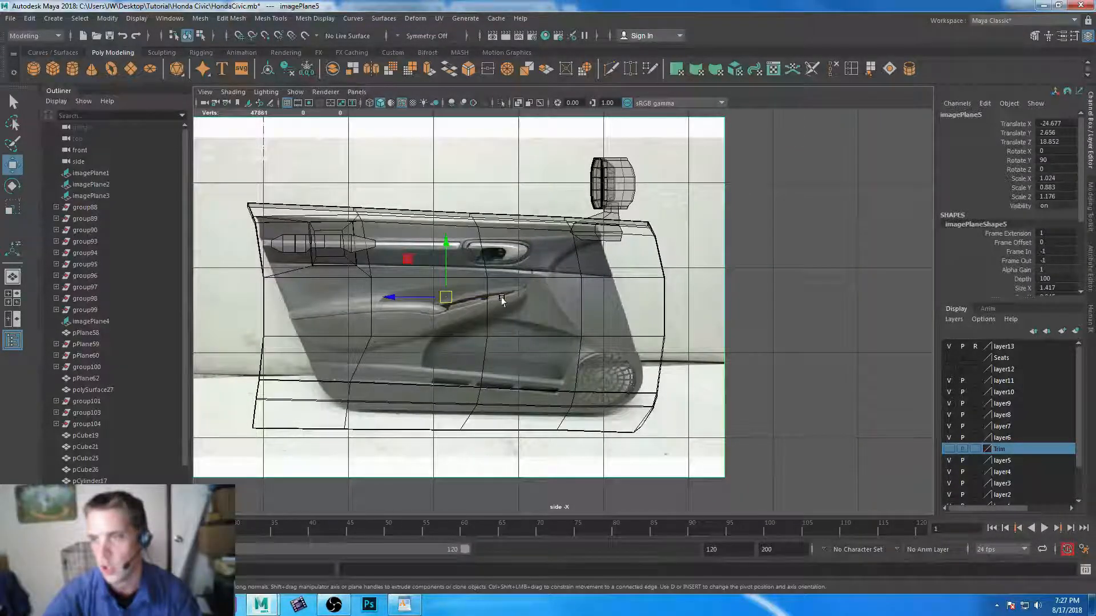
pyautogui.moveTo(394, 293); pyautogui.dragTo(407, 293)
pyautogui.moveTo(449, 245); pyautogui.dragTo(449, 248)
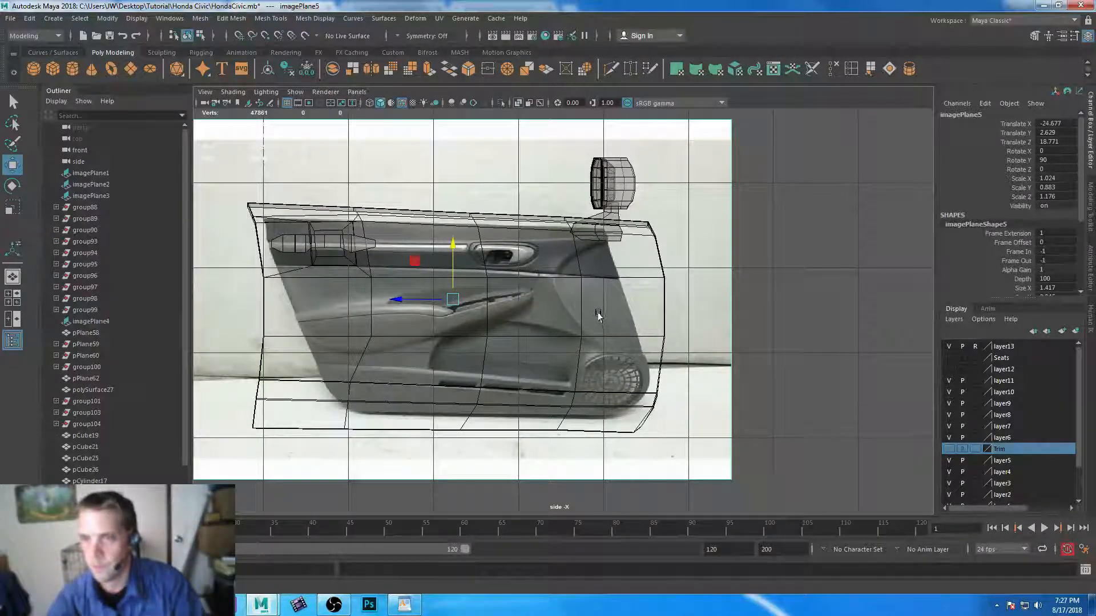
# - Create a polygon plane over the front door panel image and set its Z rotation to -90
pyautogui.press('g')
pyautogui.click(506, 295)
pyautogui.press('e')
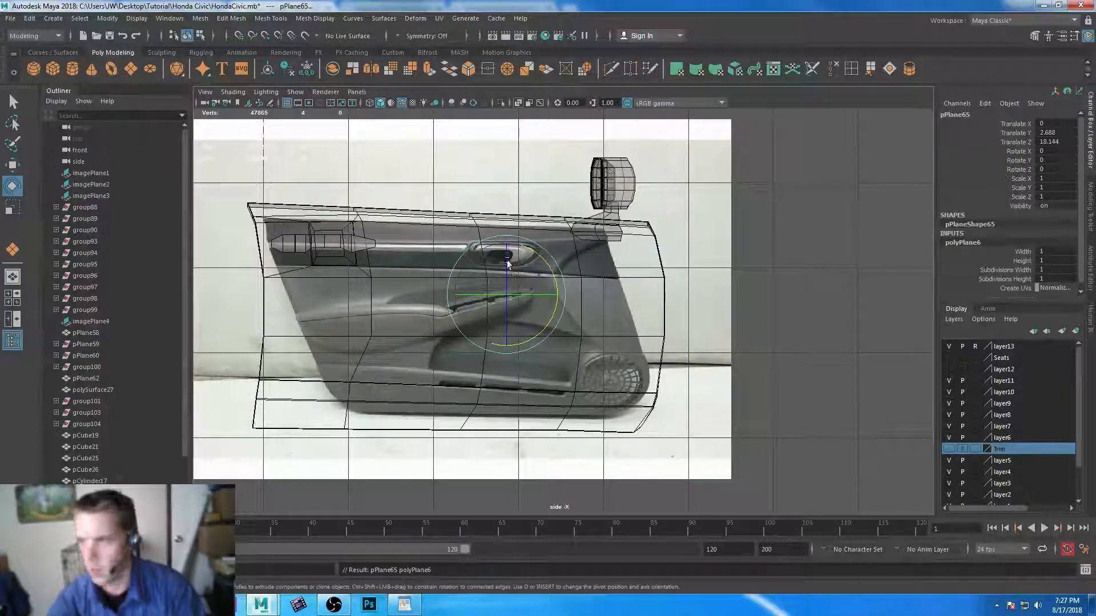
pyautogui.moveTo(508, 264); pyautogui.dragTo(522, 271)
pyautogui.doubleClick(1051, 170)
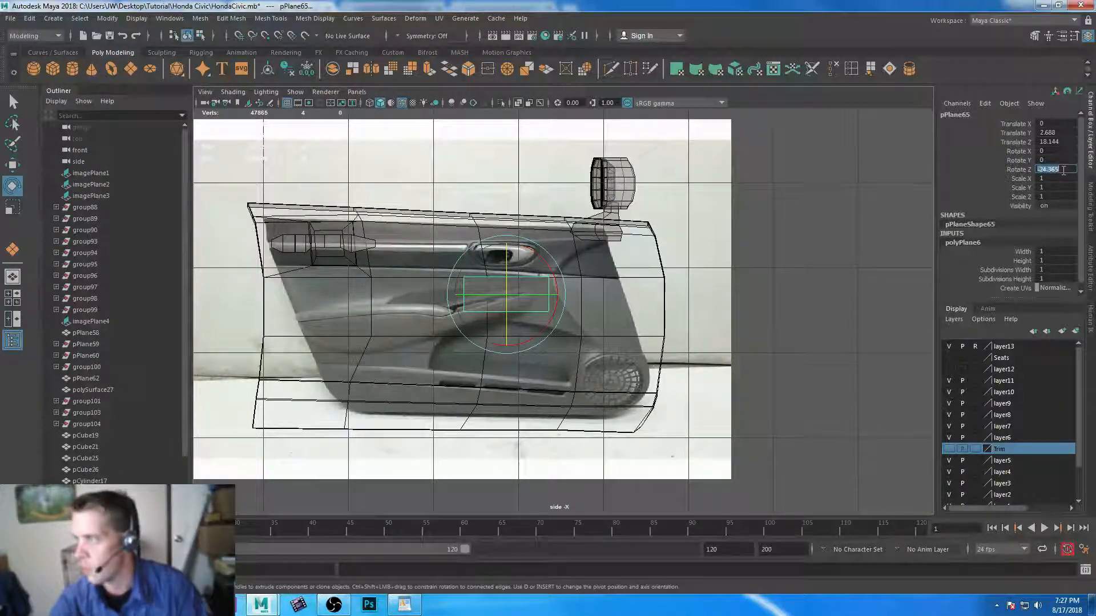
pyautogui.write('-9')
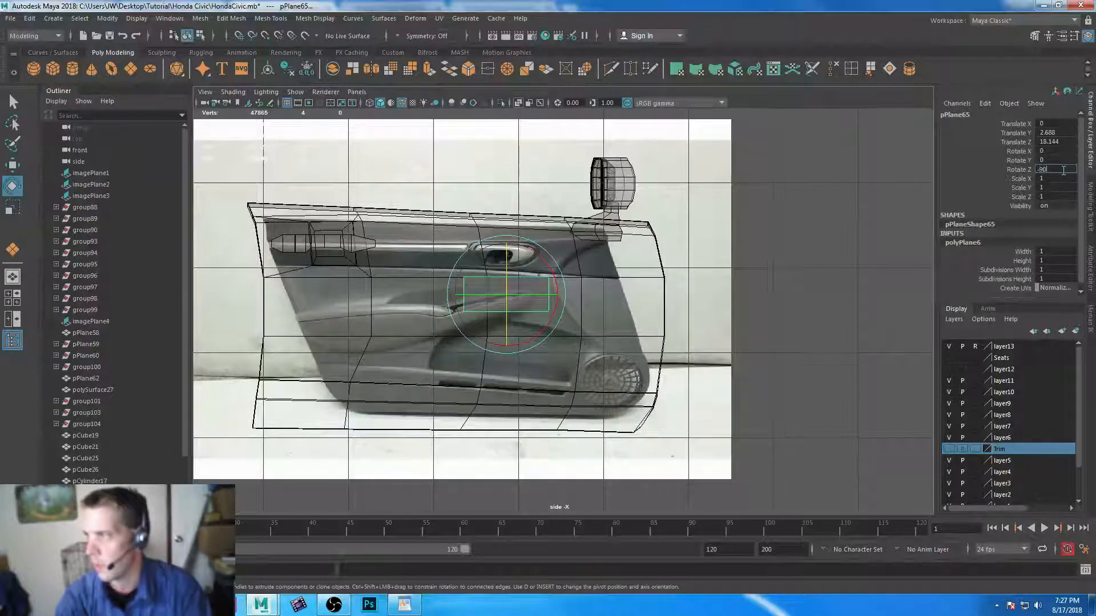
pyautogui.write('0')
pyautogui.press('Return')
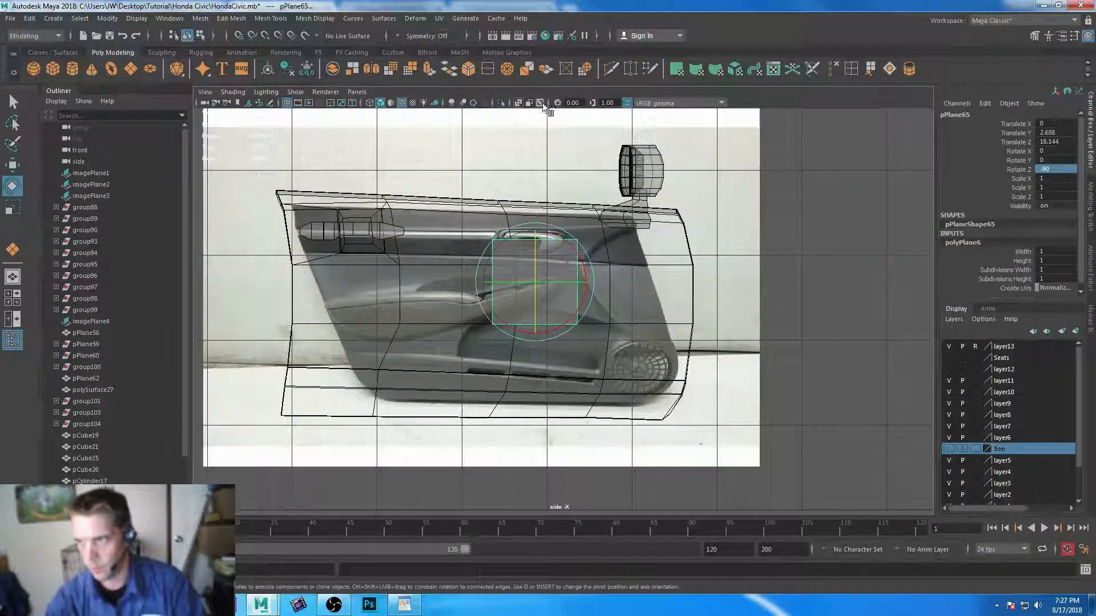
# - Move the plane to the panel's lower front corner and shape its vertices to the outline below the speaker
pyautogui.click(519, 104)
pyautogui.click(518, 104)
pyautogui.keyDown('alt'); pyautogui.moveTo(625, 283); pyautogui.dragTo(633, 301, button='middle'); pyautogui.keyUp('alt')
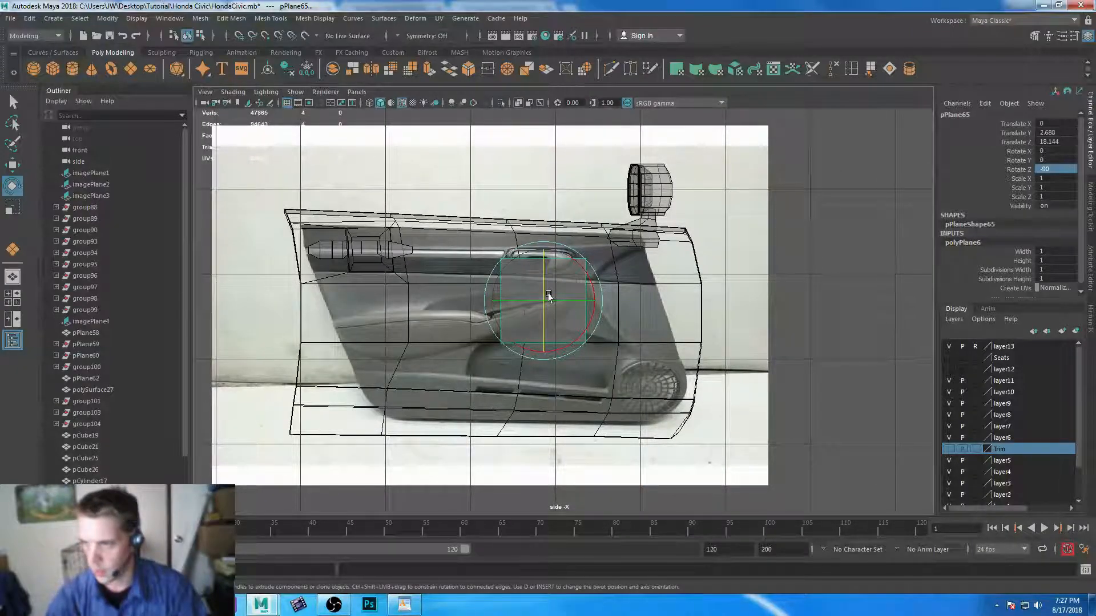
pyautogui.press('w')
pyautogui.moveTo(549, 297); pyautogui.dragTo(611, 382)
pyautogui.moveTo(631, 276); pyautogui.dragTo(537, 263, button='right')
pyautogui.moveTo(500, 277); pyautogui.dragTo(655, 353)
pyautogui.moveTo(611, 279); pyautogui.dragTo(619, 345)
pyautogui.moveTo(670, 363); pyautogui.dragTo(623, 405)
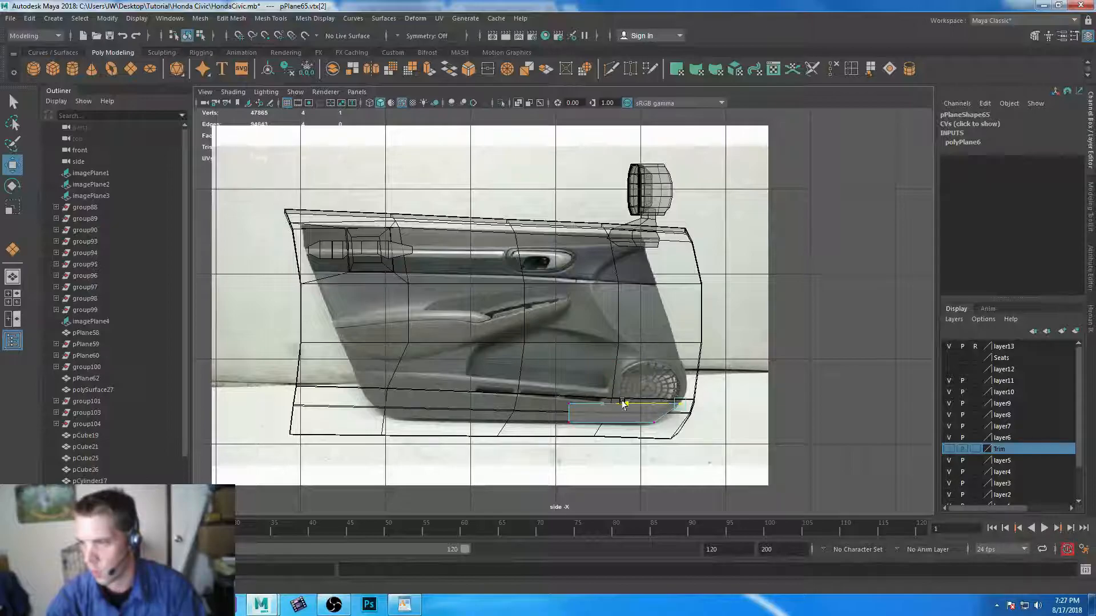
# - Extrude the plane's upper edge up toward the speaker and fit its front corner vertex to the panel outline
pyautogui.moveTo(583, 410); pyautogui.dragTo(586, 245, button='right')
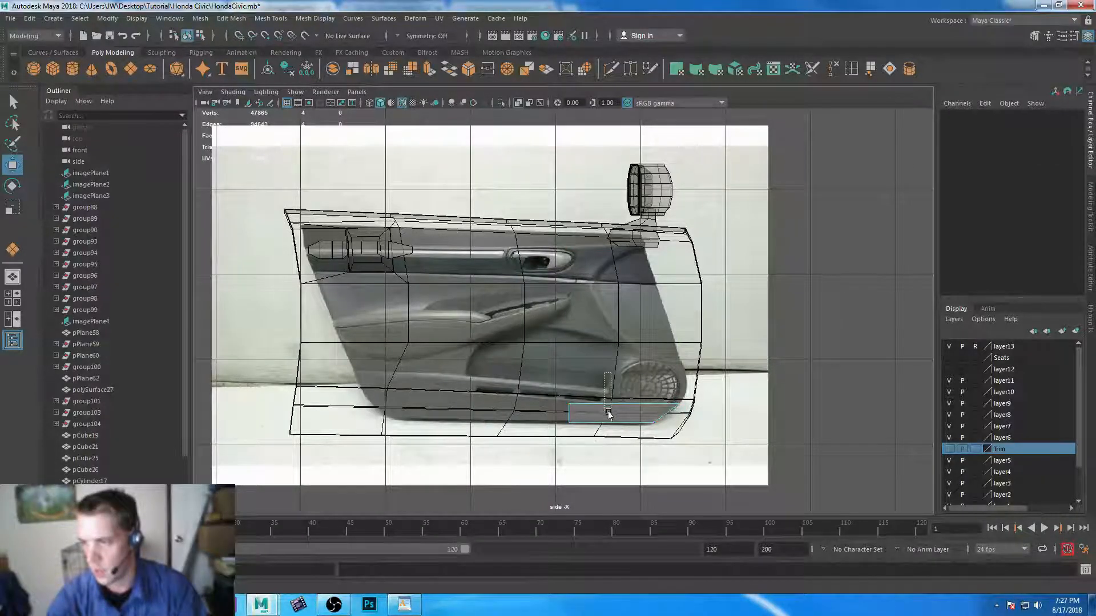
pyautogui.click(606, 406)
pyautogui.click(432, 68)
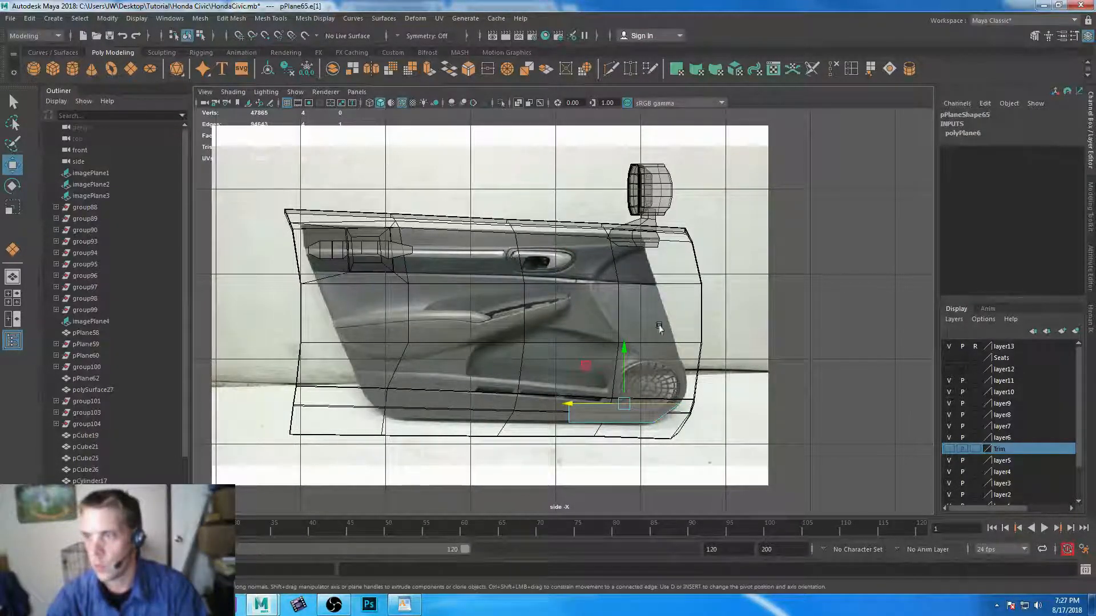
pyautogui.press('w')
pyautogui.moveTo(625, 354); pyautogui.dragTo(624, 337)
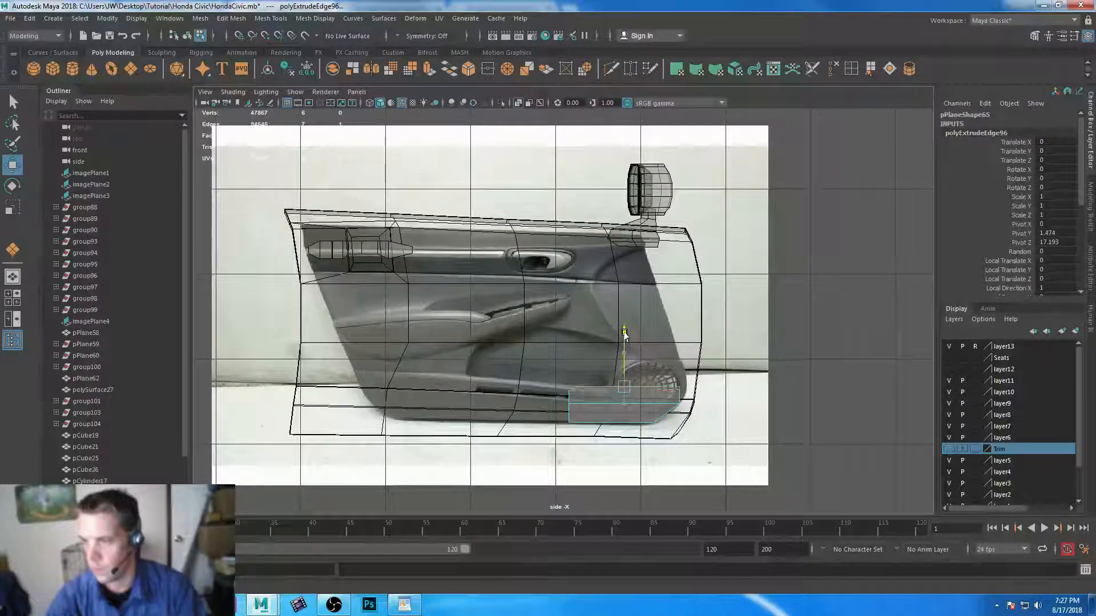
pyautogui.moveTo(665, 398); pyautogui.dragTo(617, 275, button='right')
pyautogui.moveTo(664, 375); pyautogui.dragTo(685, 393)
# - Extrude the strip's two rear side edges rearward to about the middle of the map pocket
pyautogui.moveTo(591, 276); pyautogui.dragTo(577, 232, button='right')
pyautogui.moveTo(499, 335); pyautogui.dragTo(598, 457)
pyautogui.keyDown('ctrl'); pyautogui.moveTo(609, 279); pyautogui.dragTo(614, 445); pyautogui.keyUp('ctrl')
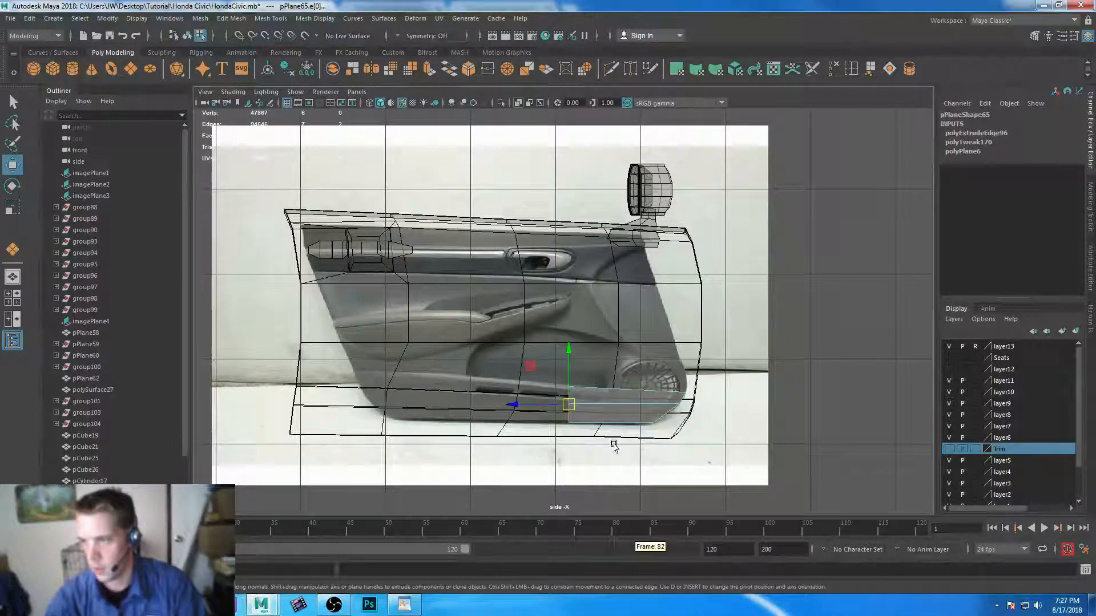
pyautogui.hotkey('ctrl', 'e')
pyautogui.moveTo(512, 405); pyautogui.dragTo(418, 405)
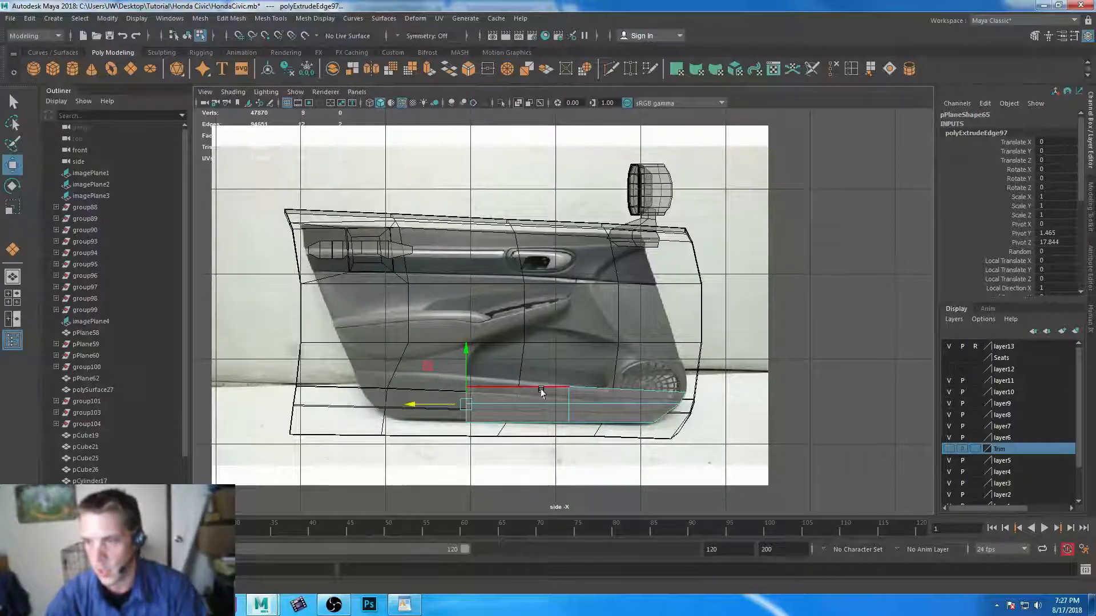
# - Extrude the strip again to the panel's rear edge and fit the end vertices to the lower rear corner
pyautogui.hotkey('ctrl', 'e')
pyautogui.moveTo(425, 404); pyautogui.dragTo(385, 398)
pyautogui.moveTo(432, 399); pyautogui.dragTo(380, 276, button='right')
pyautogui.moveTo(312, 328); pyautogui.dragTo(398, 405)
pyautogui.moveTo(331, 390); pyautogui.dragTo(310, 390)
pyautogui.click(365, 382)
pyautogui.moveTo(367, 385); pyautogui.dragTo(356, 375)
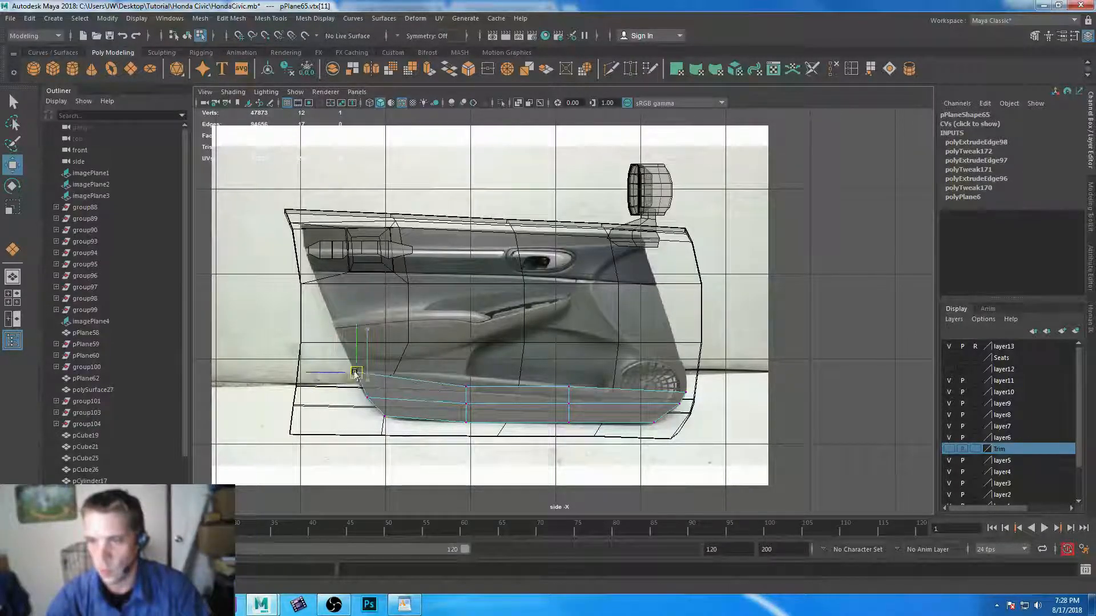
# - Adjust the strip's upper and middle row vertices to follow the map pocket's edge and the rear panel outline
pyautogui.click(467, 388)
pyautogui.moveTo(467, 389); pyautogui.dragTo(463, 401)
pyautogui.click(467, 405)
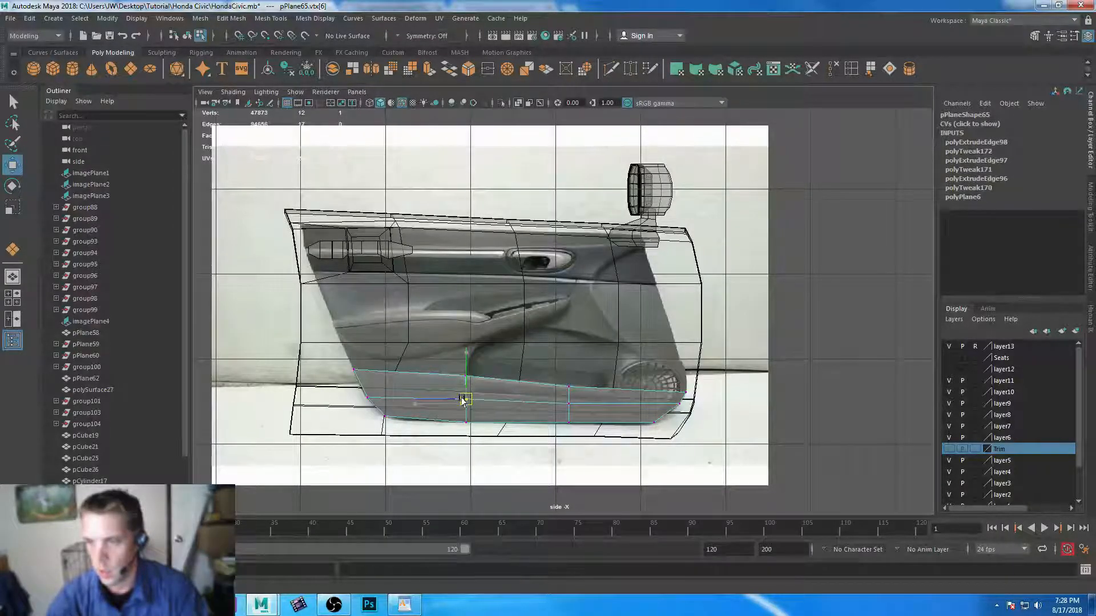
pyautogui.click(568, 403)
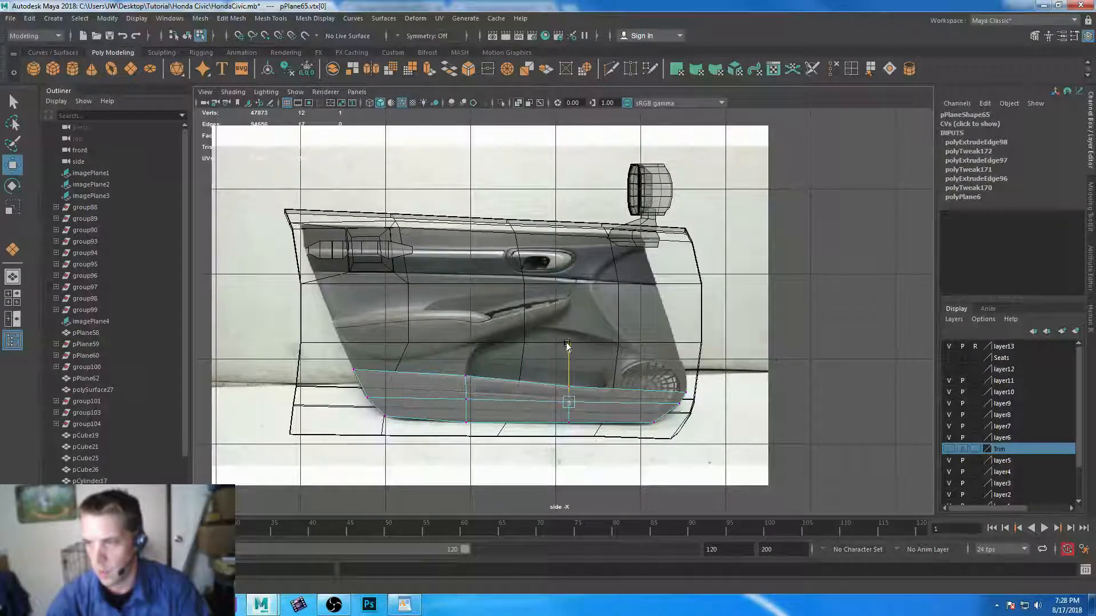
pyautogui.moveTo(359, 388); pyautogui.dragTo(496, 411)
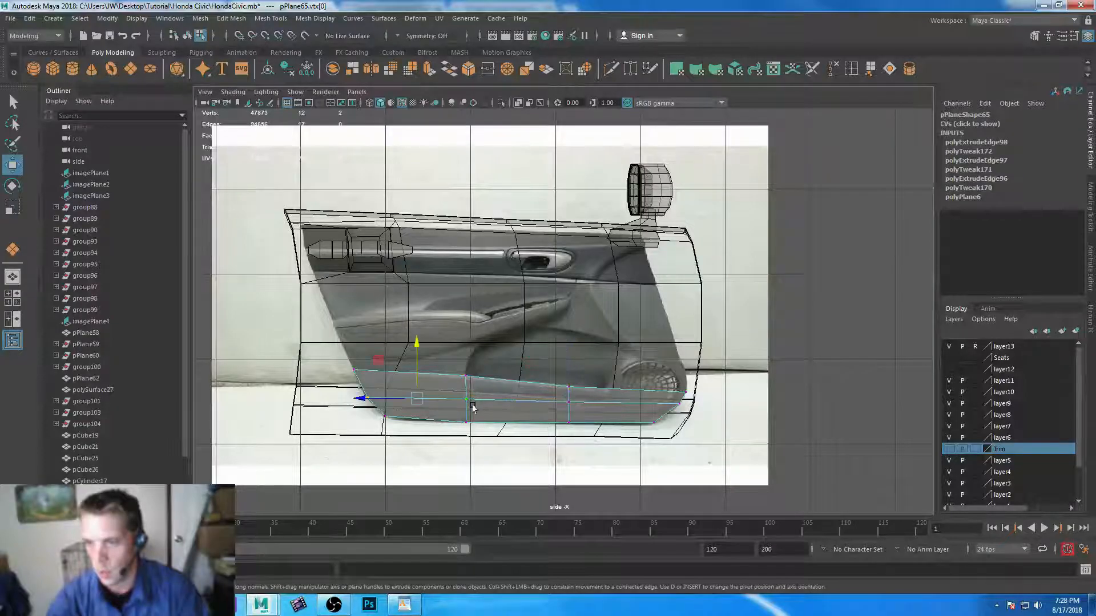
pyautogui.moveTo(412, 340); pyautogui.dragTo(415, 338)
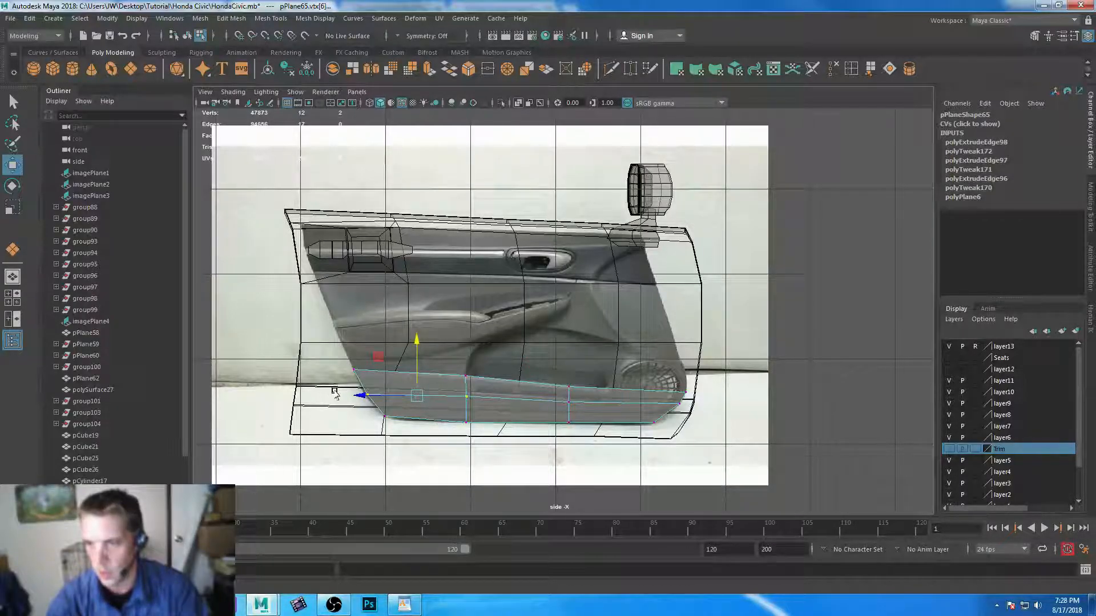
pyautogui.click(367, 395)
pyautogui.moveTo(367, 394); pyautogui.dragTo(362, 393)
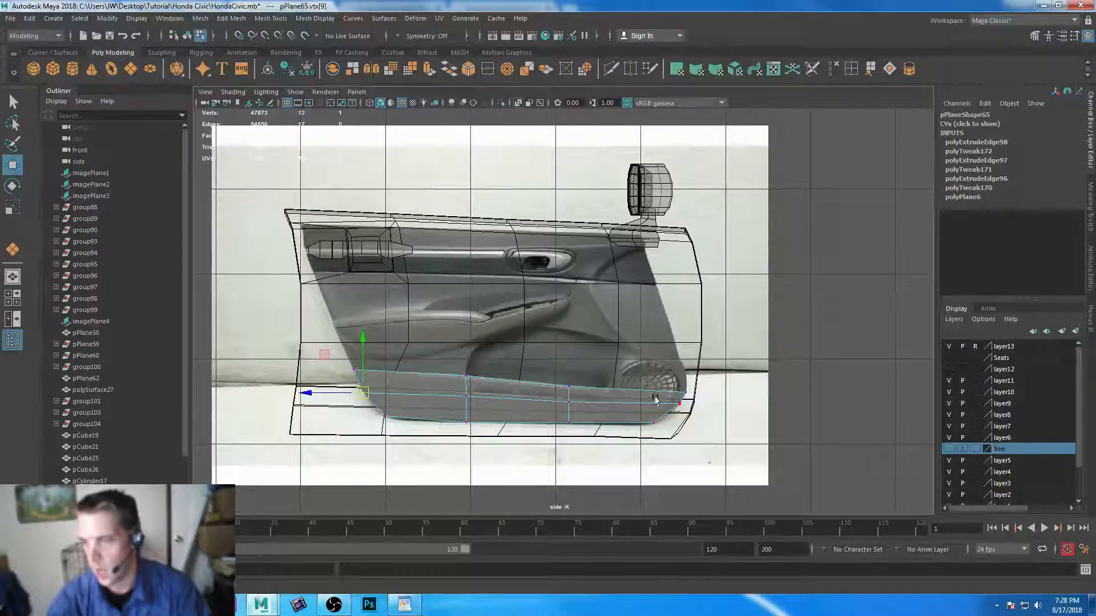
pyautogui.click(677, 405)
# - Select the front and middle top edges of the strip along the map pocket and show the perspective view
pyautogui.moveTo(522, 384); pyautogui.dragTo(522, 246, button='right')
pyautogui.click(505, 377)
pyautogui.click(599, 387)
pyautogui.press('space')
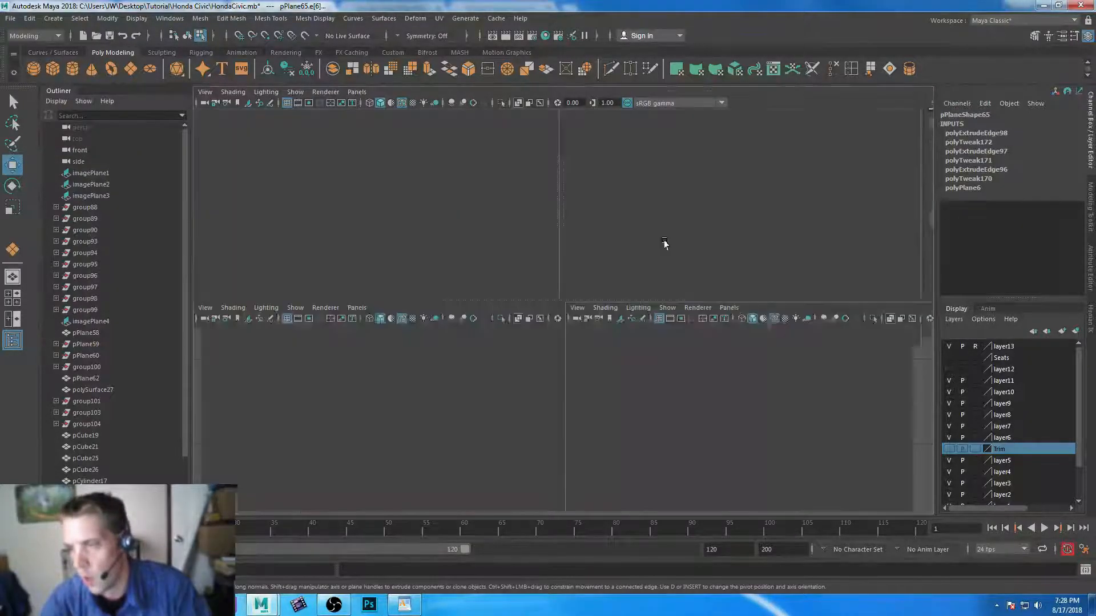
pyautogui.press('space')
pyautogui.hotkey('ctrl', 'e')
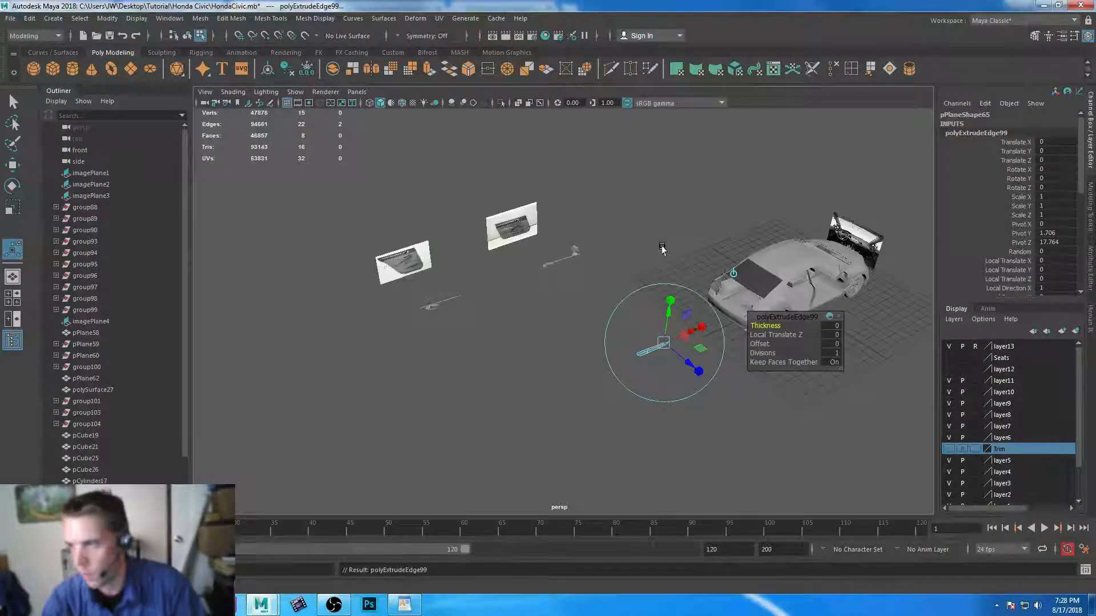
pyautogui.keyDown('alt'); pyautogui.moveTo(612, 294); pyautogui.dragTo(561, 253, button='middle'); pyautogui.keyUp('alt')
pyautogui.hotkey('ctrl', 'z')
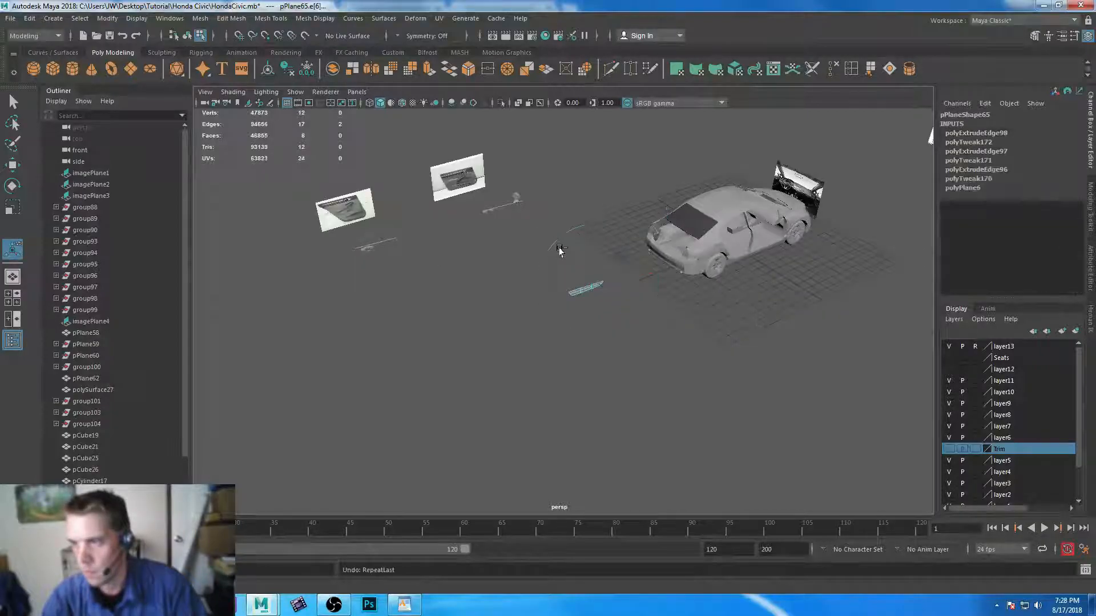
pyautogui.press('f')
pyautogui.press('w')
pyautogui.moveTo(594, 338); pyautogui.dragTo(562, 320)
pyautogui.hotkey('ctrl', 'z')
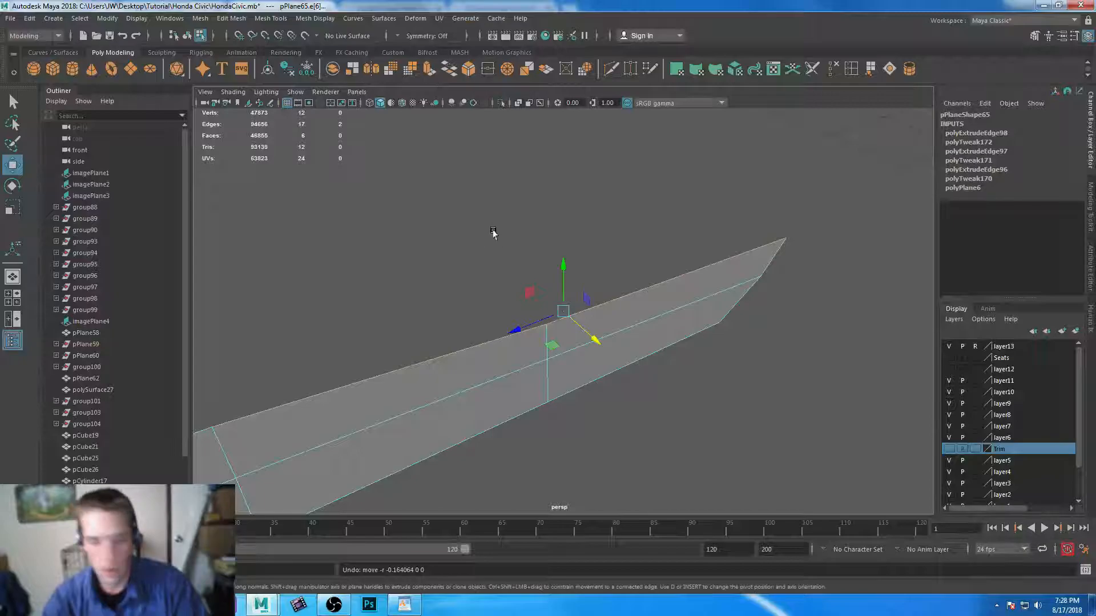
# - Extrude the selected top edges sideways into a narrow lip, and extrude them down to form the pocket's inner wall
pyautogui.press('g')
pyautogui.moveTo(592, 341); pyautogui.dragTo(591, 341)
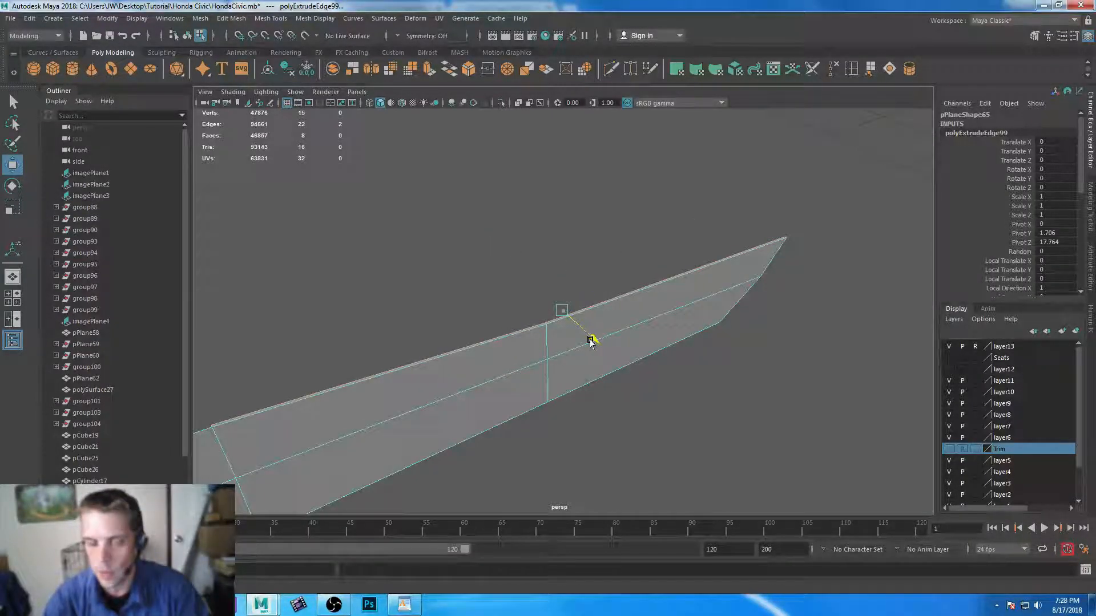
pyautogui.moveTo(591, 341); pyautogui.dragTo(582, 338)
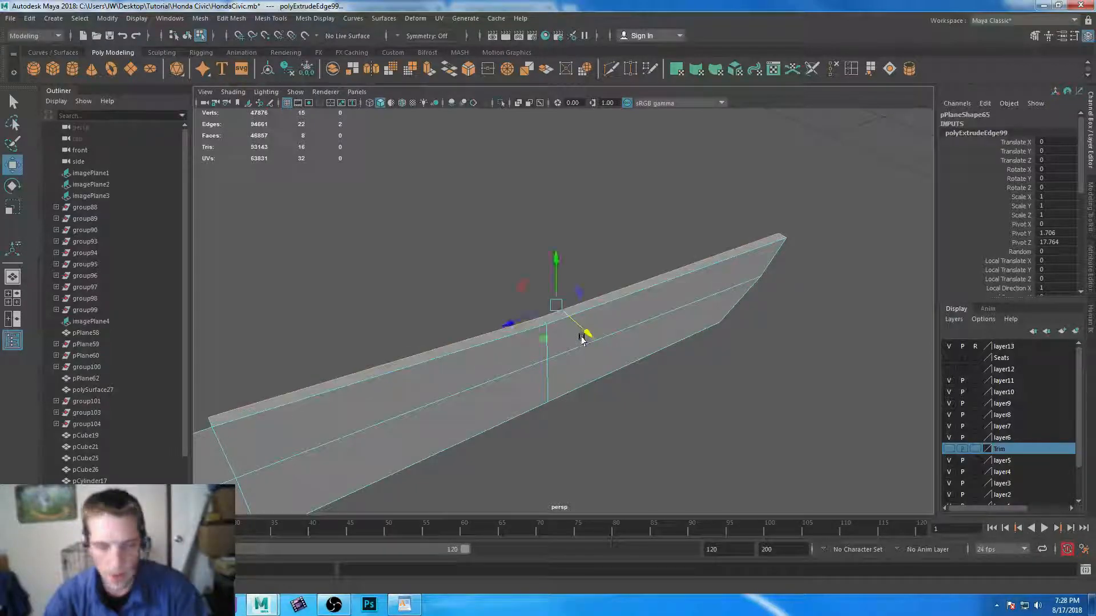
pyautogui.press('g')
pyautogui.moveTo(555, 255); pyautogui.dragTo(556, 313)
# - Extrude the lower wall edges sideways for the pocket floor and up for its opposite wall
pyautogui.keyDown('alt'); pyautogui.moveTo(494, 330); pyautogui.dragTo(565, 358); pyautogui.keyUp('alt')
pyautogui.press('g')
pyautogui.press('g')
pyautogui.moveTo(516, 307); pyautogui.dragTo(519, 243)
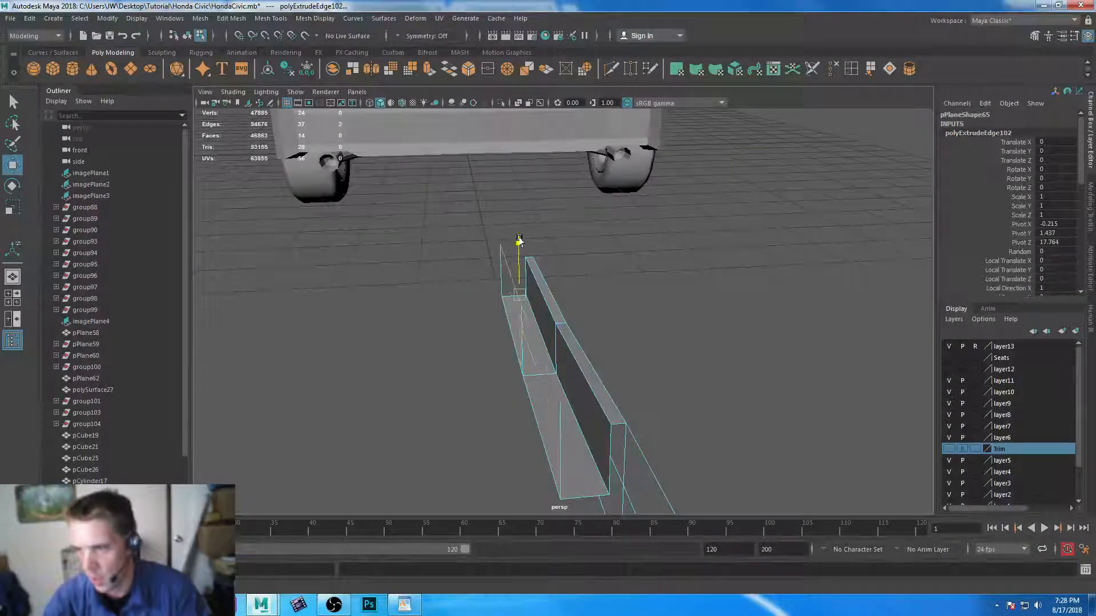
# - Close the rear end of the map pocket with an appended polygon between its two walls
pyautogui.moveTo(684, 371)
pyautogui.keyDown('alt'); pyautogui.mouseDown()
pyautogui.moveTo(691, 378)
pyautogui.moveTo(521, 379)
pyautogui.moveTo(653, 357)
pyautogui.moveTo(631, 370)
pyautogui.moveTo(680, 377)
pyautogui.mouseUp(); pyautogui.keyUp('alt')
pyautogui.click(871, 70)
pyautogui.click(607, 411)
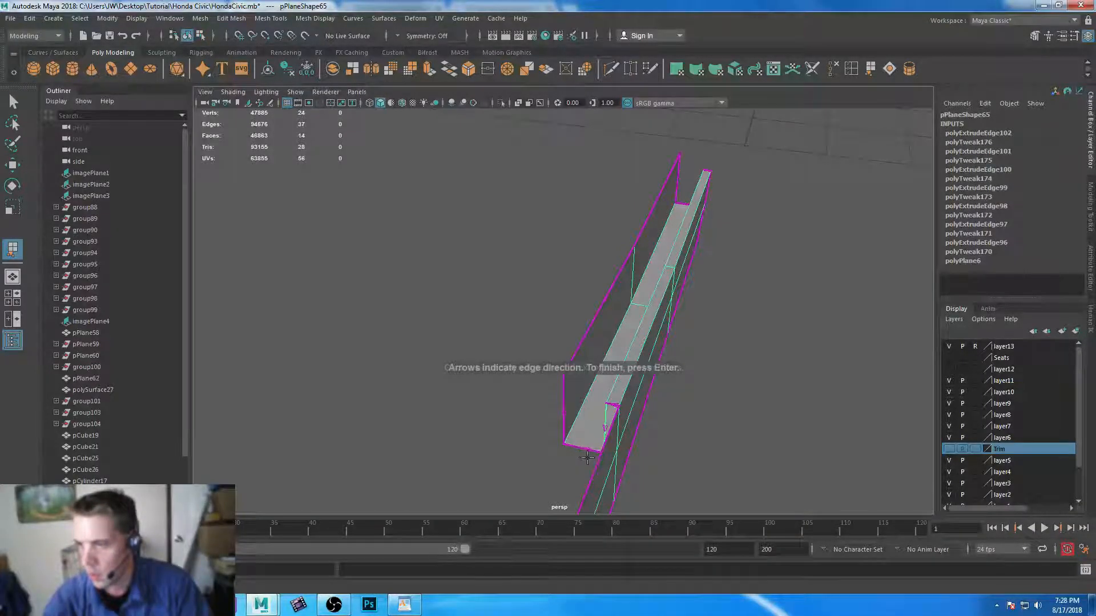
pyautogui.click(587, 450)
pyautogui.click(562, 397)
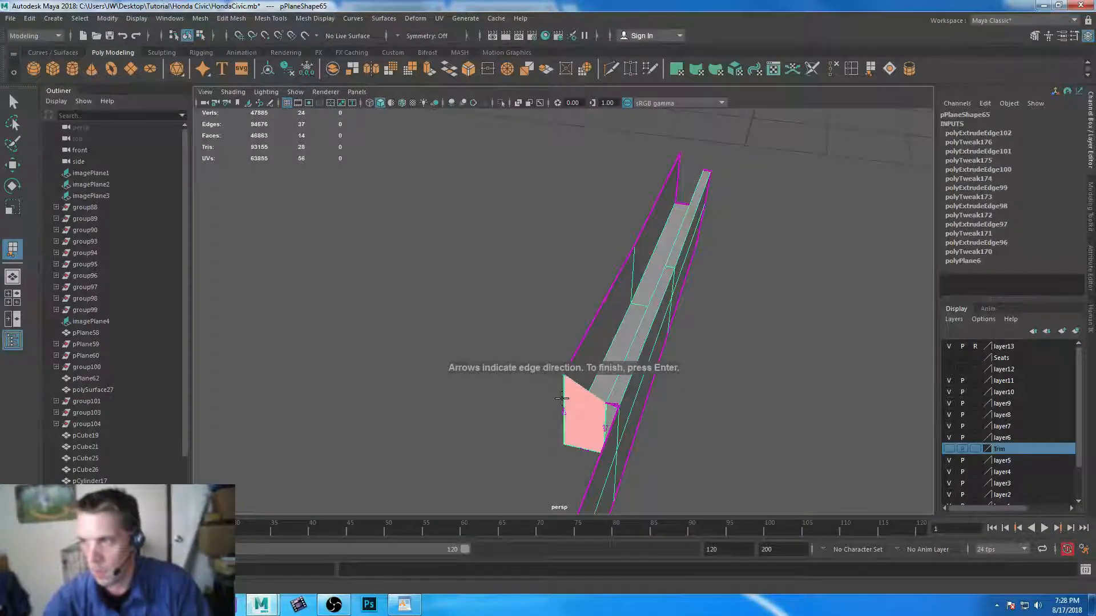
pyautogui.press('Return')
# - Close the front end of the map pocket with another appended polygon
pyautogui.keyDown('alt'); pyautogui.moveTo(744, 306); pyautogui.dragTo(614, 271); pyautogui.keyUp('alt')
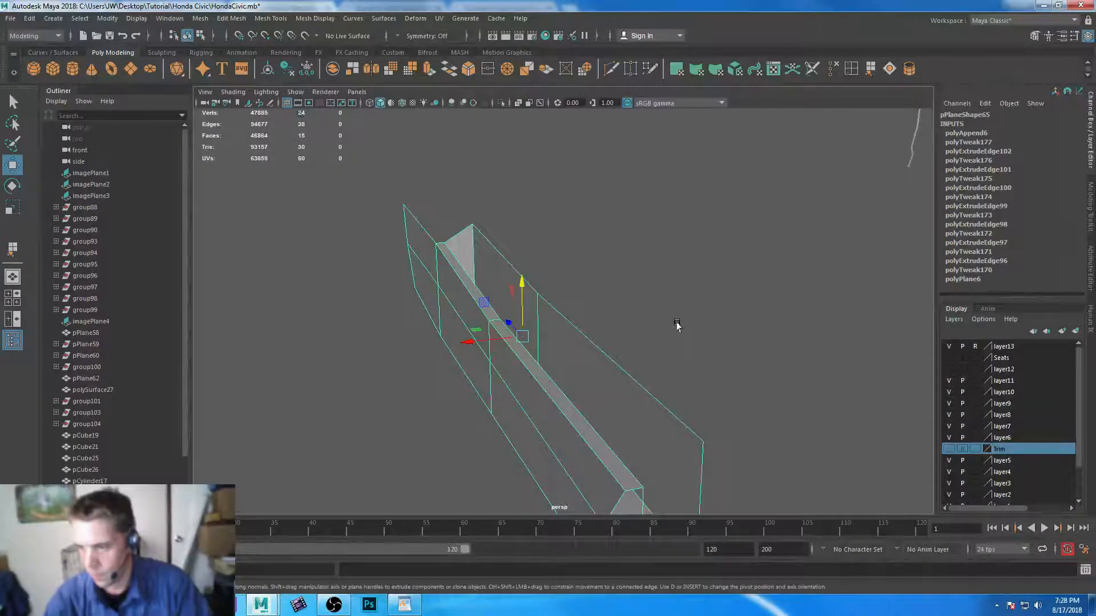
pyautogui.keyDown('alt'); pyautogui.moveTo(677, 324); pyautogui.dragTo(648, 269); pyautogui.keyUp('alt')
pyautogui.press('g')
pyautogui.click(646, 402)
pyautogui.press('Return')
pyautogui.press('w')
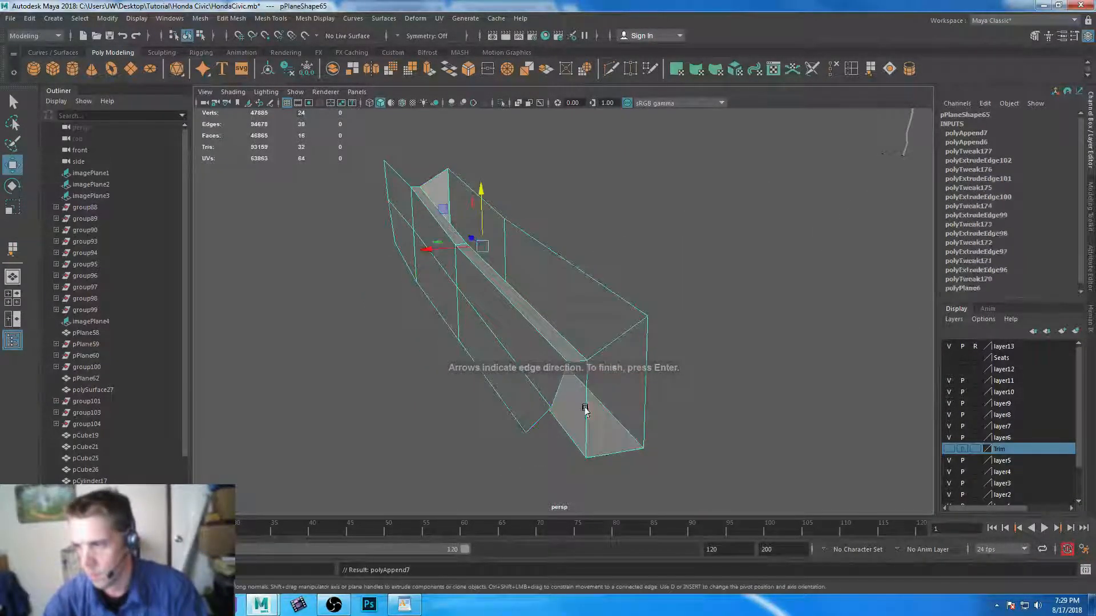
# - Try to extrude the top edges of the map pocket's back wall upward over the reference image
pyautogui.keyDown('alt'); pyautogui.moveTo(499, 369); pyautogui.dragTo(595, 329); pyautogui.keyUp('alt')
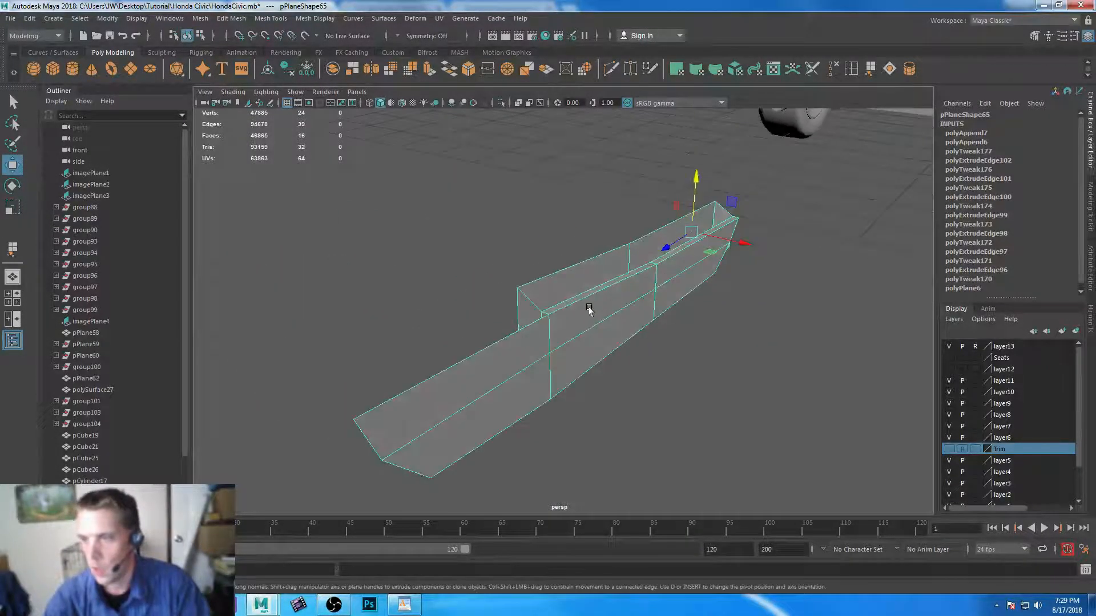
pyautogui.moveTo(569, 275); pyautogui.dragTo(572, 226, button='right')
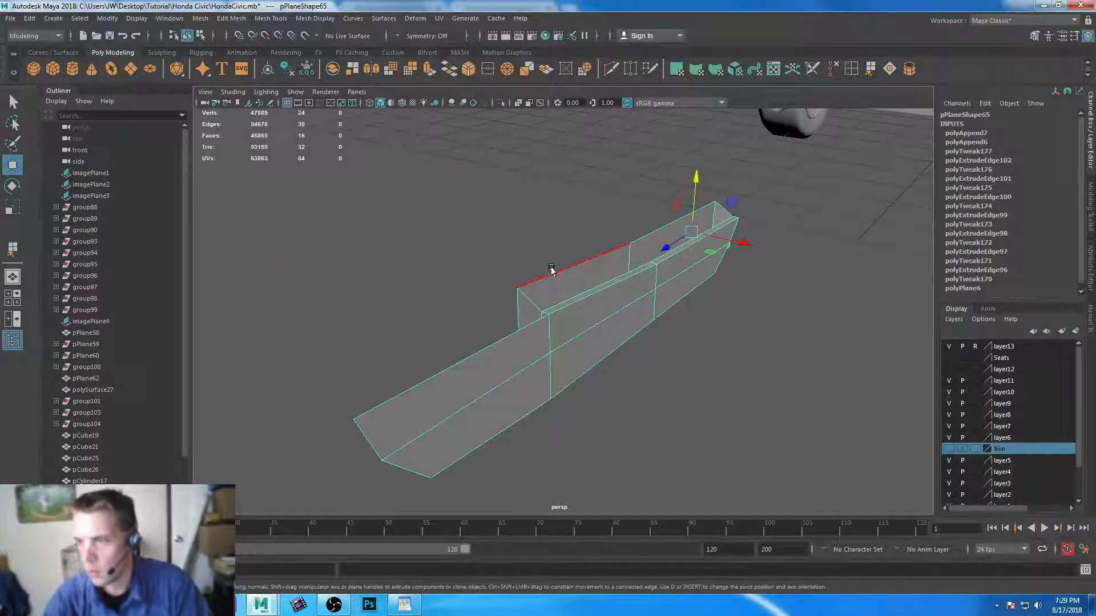
pyautogui.doubleClick(645, 236)
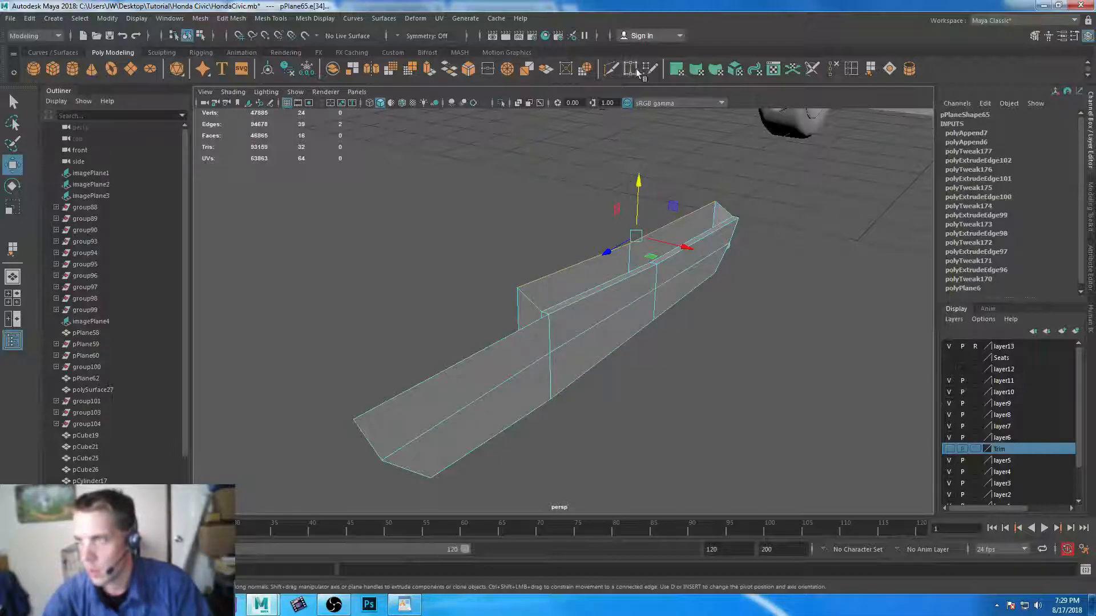
pyautogui.click(449, 71)
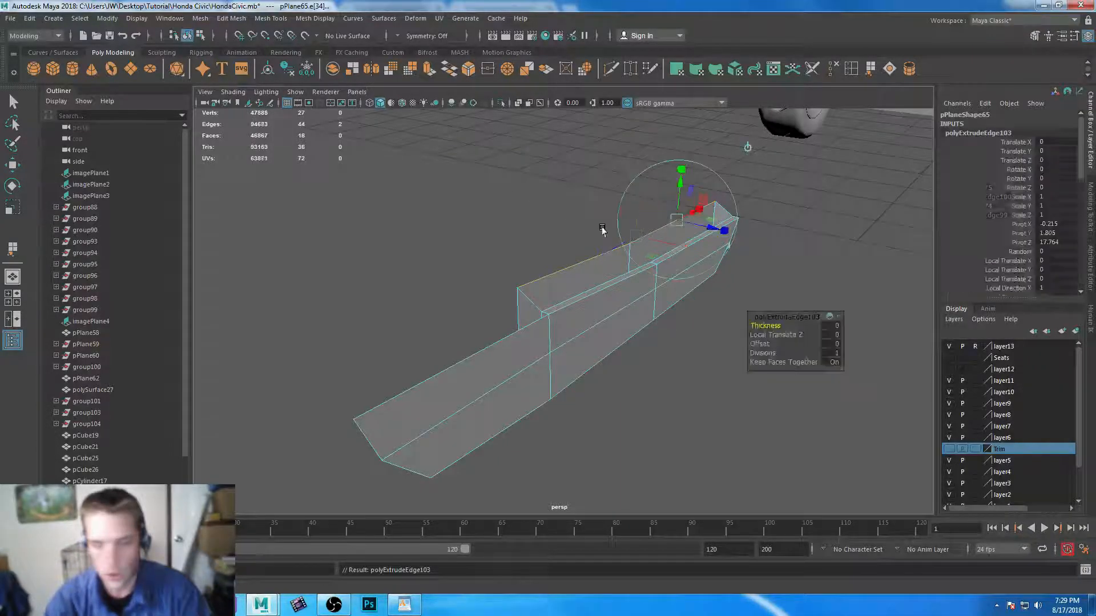
pyautogui.press('w')
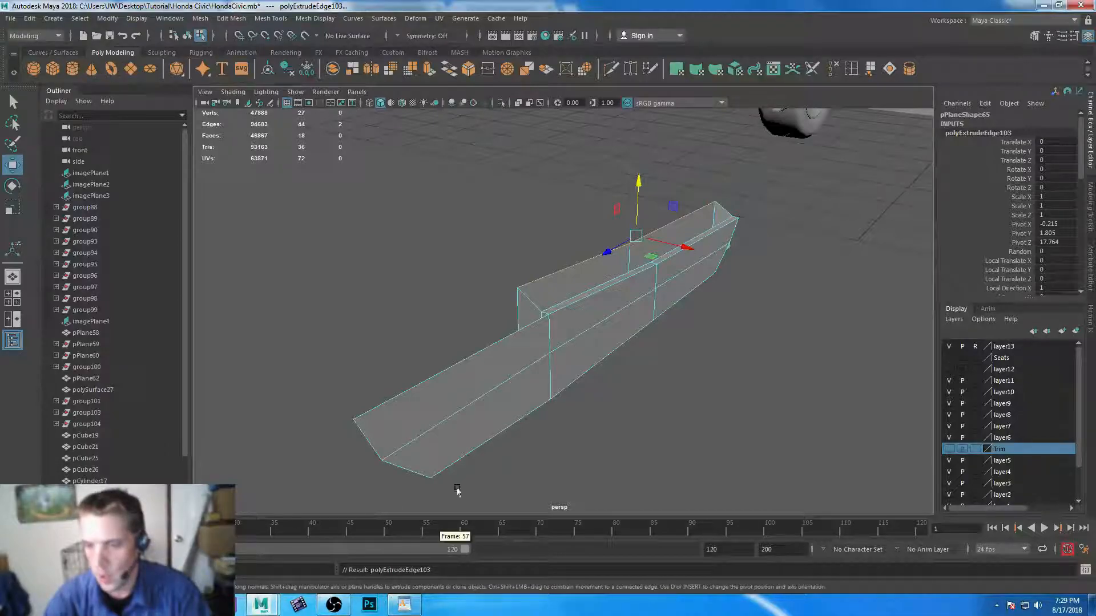
pyautogui.press('space')
pyautogui.press('space')
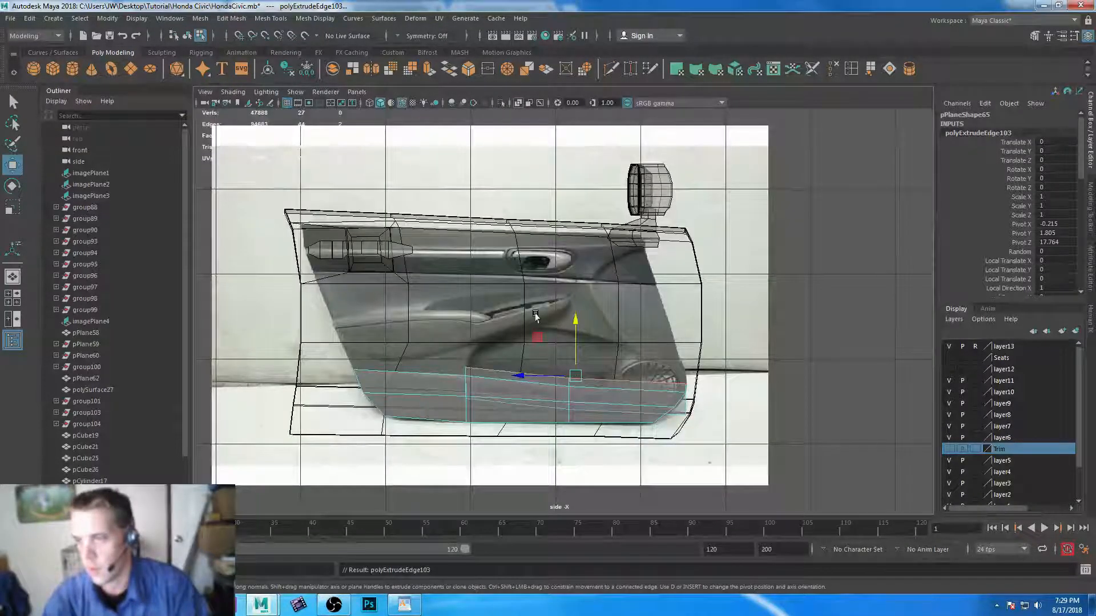
pyautogui.scroll(3, 581, 409)
pyautogui.moveTo(582, 371); pyautogui.dragTo(581, 322)
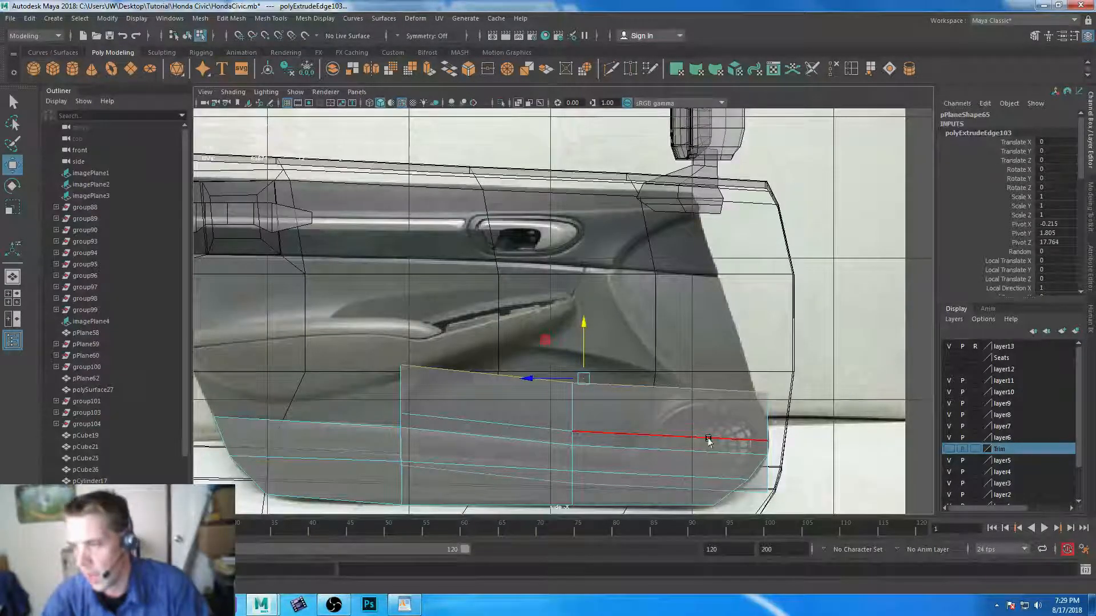
pyautogui.keyDown('alt'); pyautogui.moveTo(706, 436); pyautogui.dragTo(661, 359, button='middle'); pyautogui.keyUp('alt')
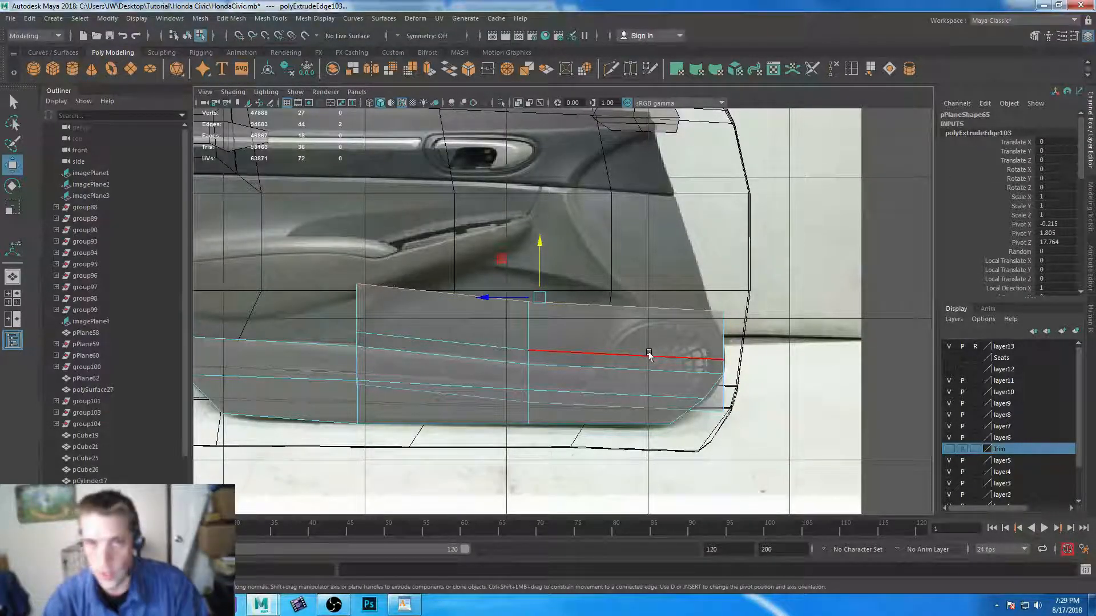
# - Undo the map pocket's extrusions and appended end polygons, back to the plain lower strip
pyautogui.hotkey('ctrl', 'z')
pyautogui.hotkey('ctrl', 'z')
pyautogui.hotkey('ctrl', 'z')
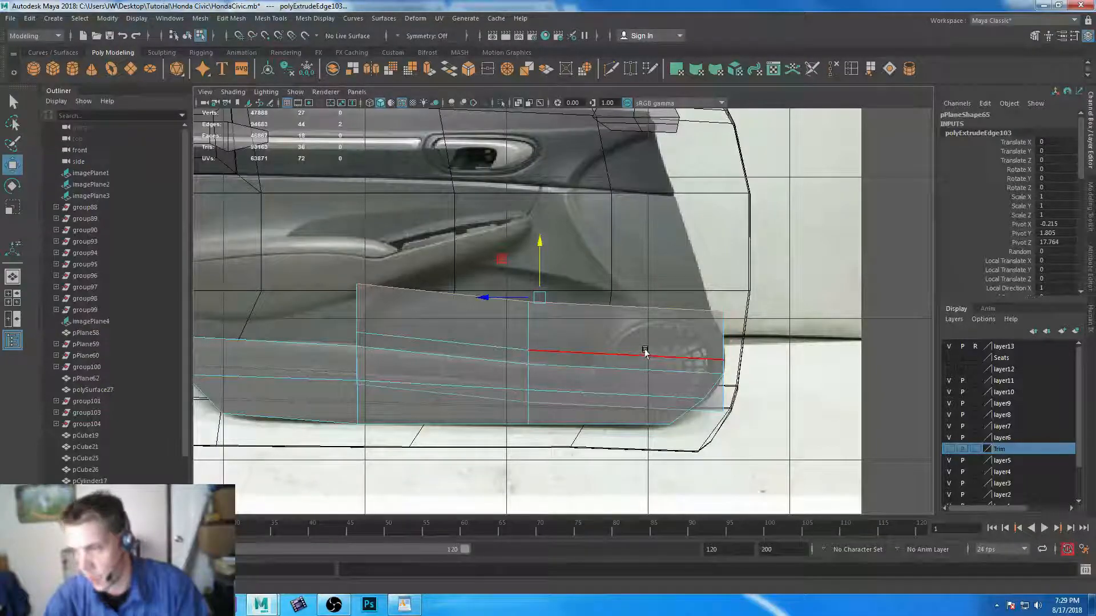
pyautogui.hotkey('ctrl', 'z')
pyautogui.hotkey('ctrl', 'z')
pyautogui.hotkey('ctrl', 'z')
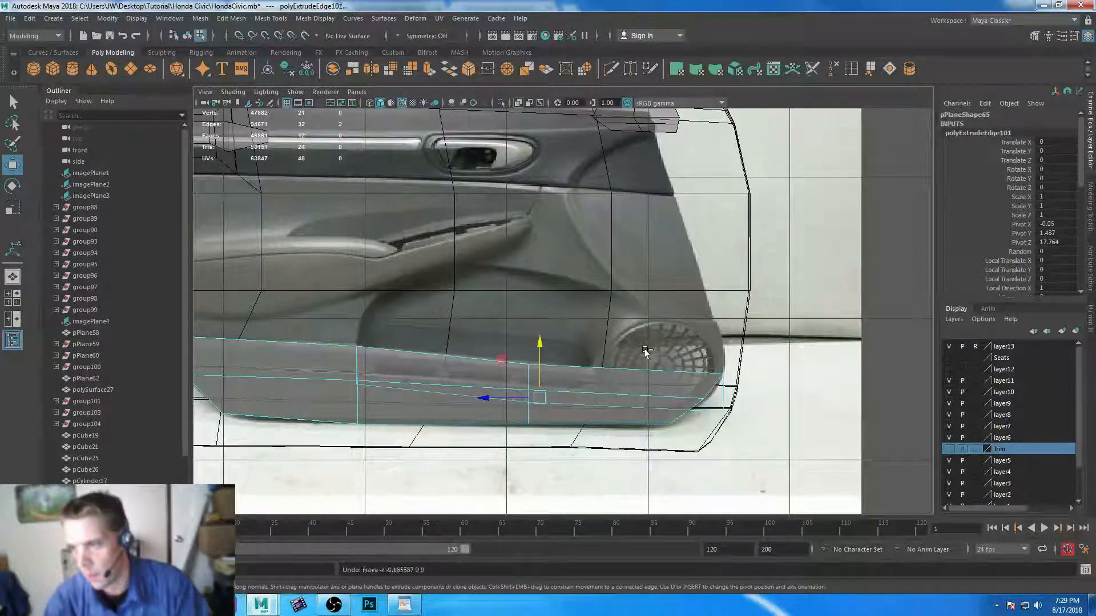
pyautogui.hotkey('ctrl', 'z')
pyautogui.hotkey('ctrl', 'z')
# - Insert an edge loop across the lower strip at the pocket's front end, just behind the speaker grille
pyautogui.press('space')
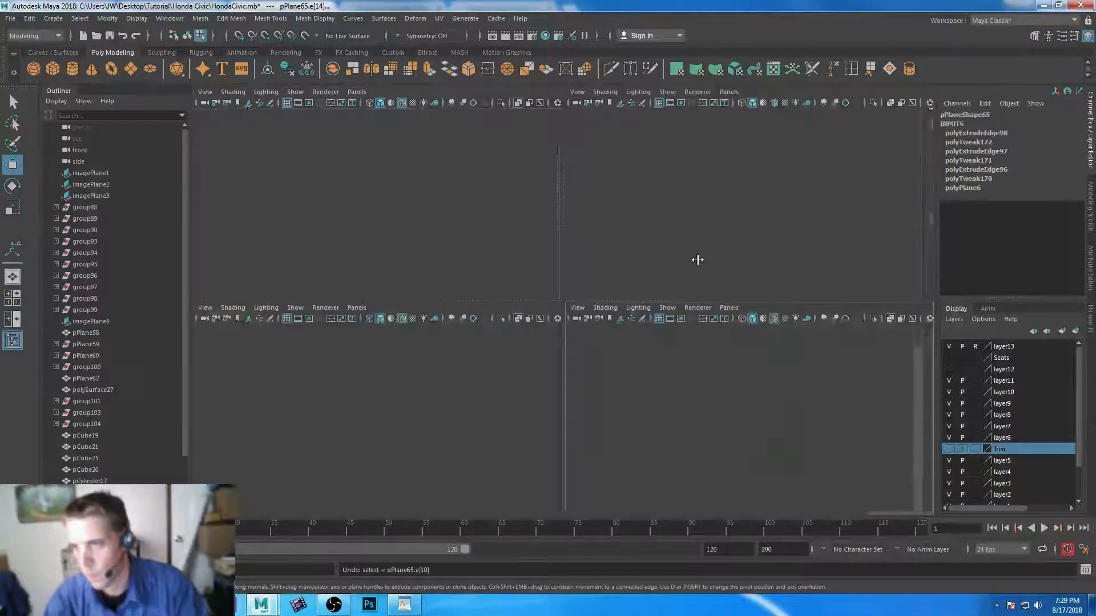
pyautogui.press('space')
pyautogui.press('space')
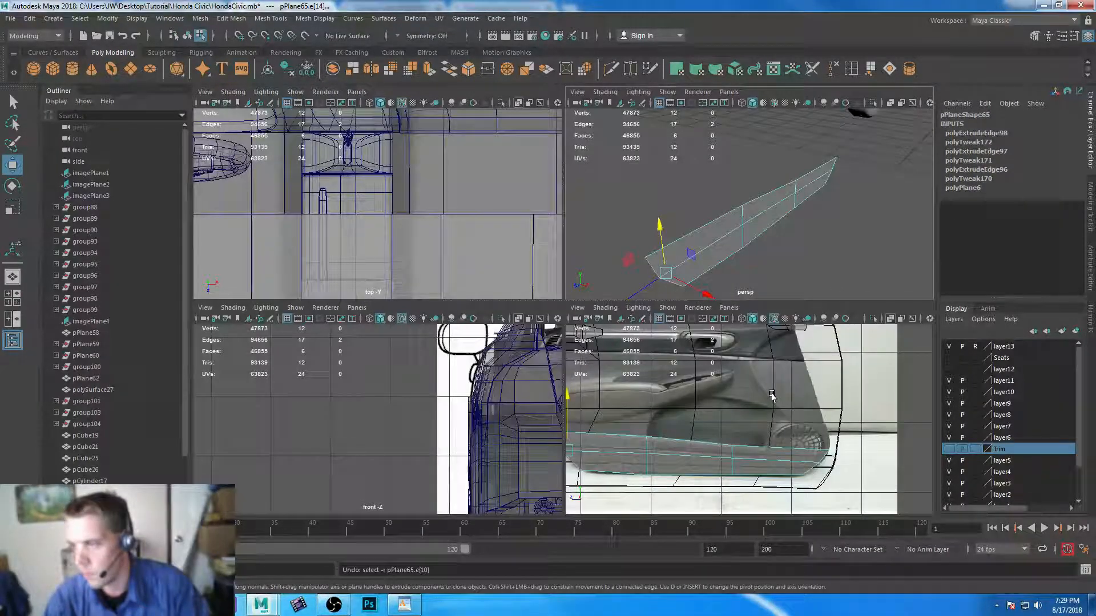
pyautogui.press('space')
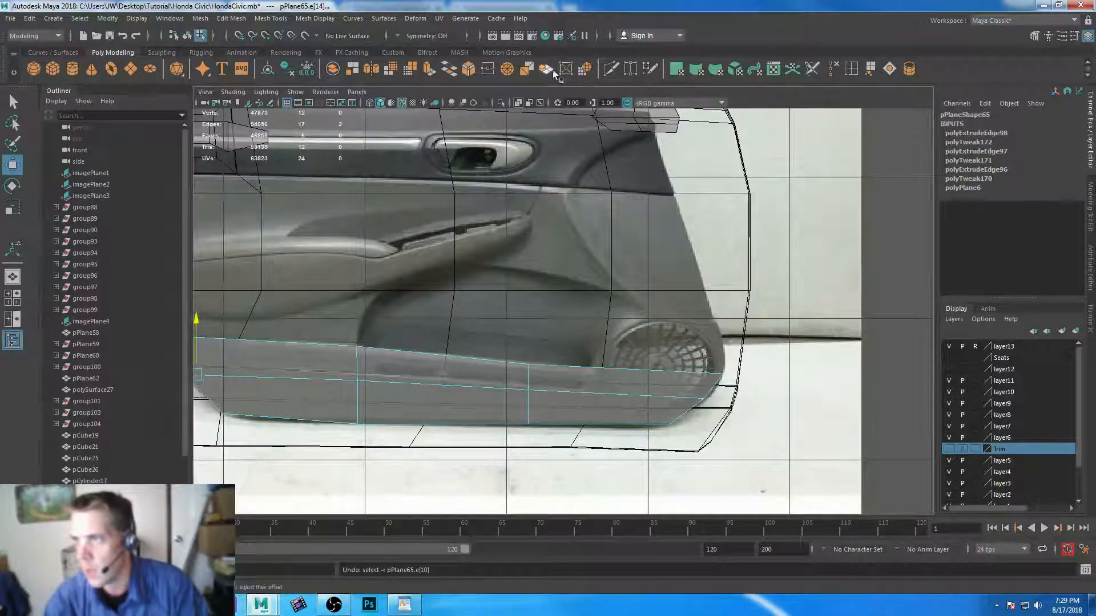
pyautogui.click(851, 69)
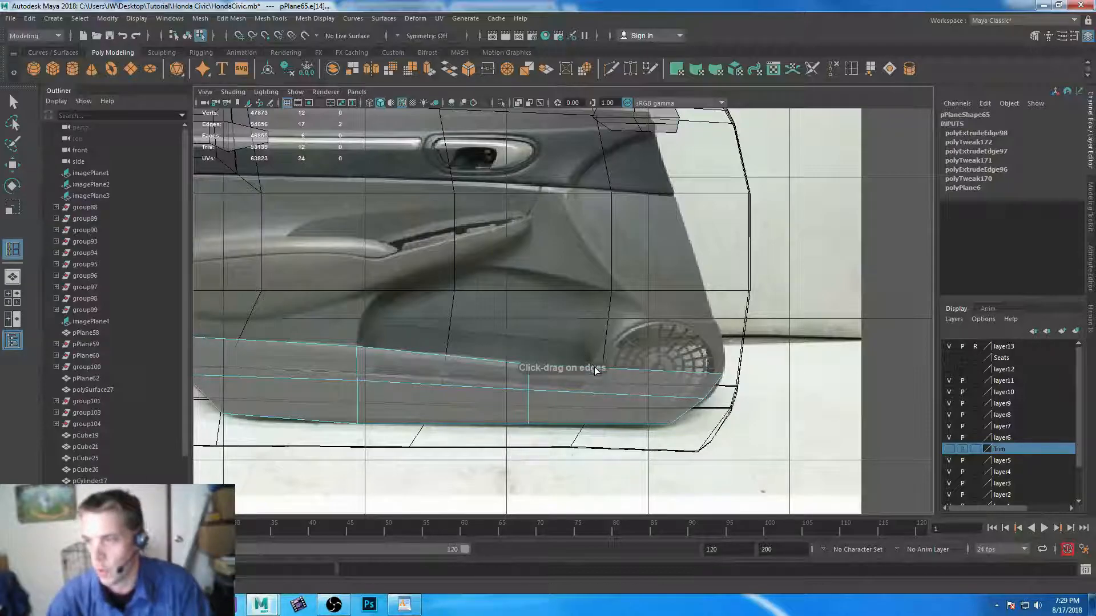
pyautogui.click(591, 371)
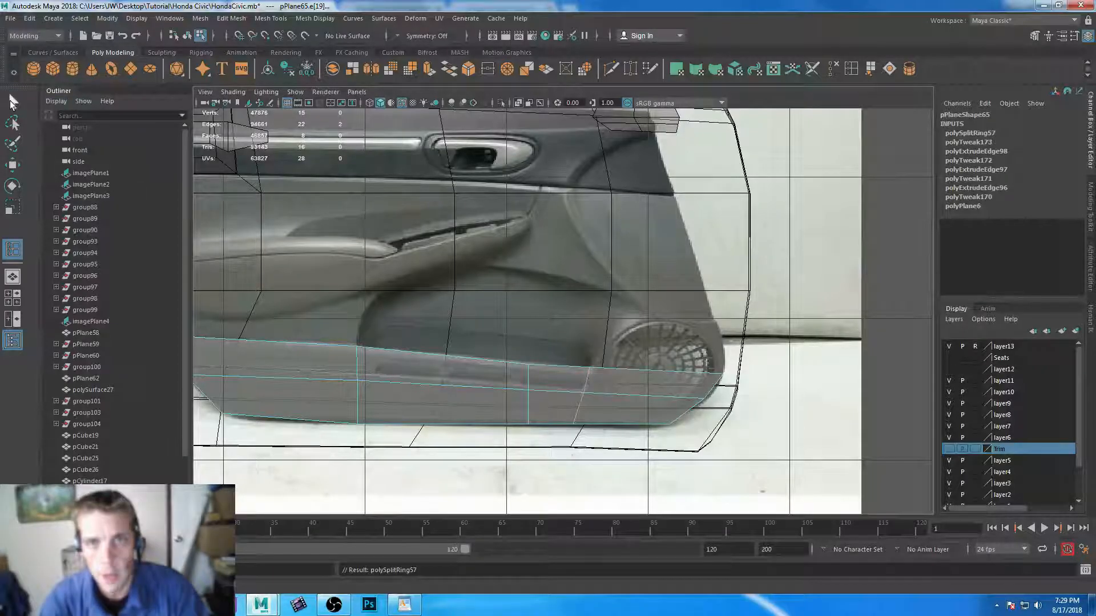
pyautogui.click(10, 99)
# - Extrude the strip's two top edges along the pocket opening sideways into a narrow lip, and extrude them down as the inner wall
pyautogui.moveTo(539, 365); pyautogui.dragTo(548, 344, button='right')
pyautogui.click(492, 382)
pyautogui.press('space')
pyautogui.press('space')
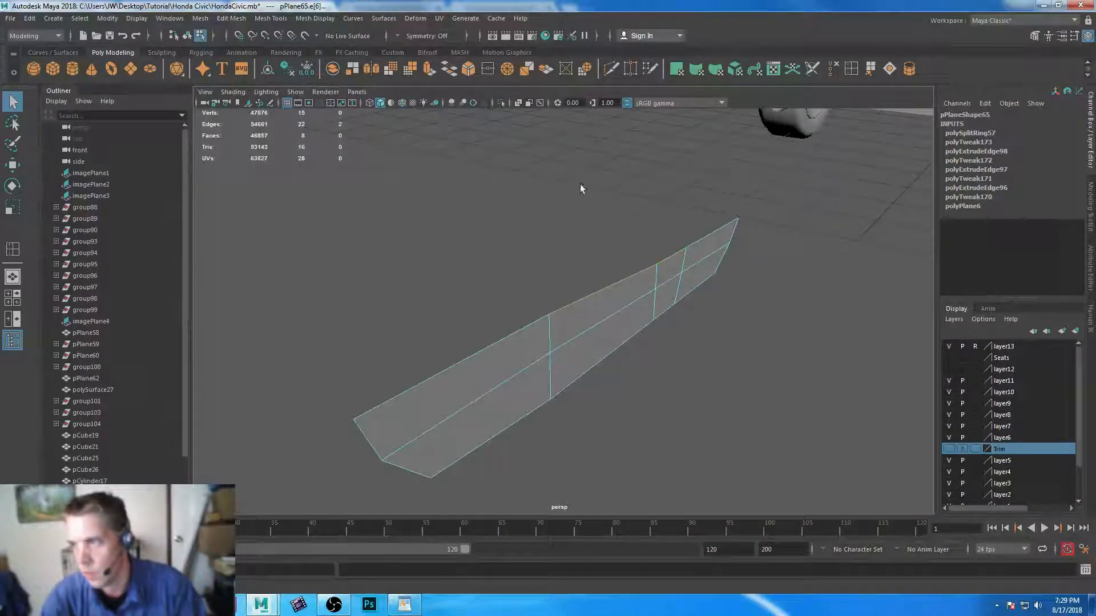
pyautogui.hotkey('ctrl', 'e')
pyautogui.press('w')
pyautogui.moveTo(670, 287); pyautogui.dragTo(662, 290)
pyautogui.hotkey('ctrl', 'e')
pyautogui.press('w')
pyautogui.moveTo(620, 225); pyautogui.dragTo(614, 275)
# - Extrude the inner wall's lower edges sideways for the pocket floor and up for the back wall
pyautogui.keyDown('alt'); pyautogui.moveTo(489, 329); pyautogui.dragTo(592, 331); pyautogui.keyUp('alt')
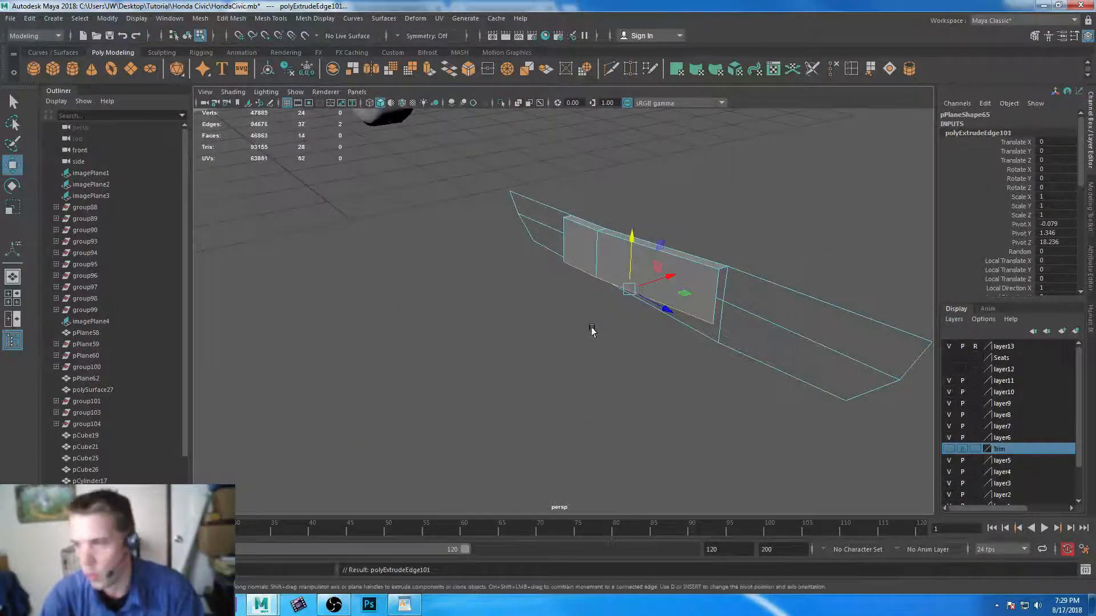
pyautogui.moveTo(664, 272); pyautogui.dragTo(650, 281)
pyautogui.hotkey('ctrl', 'e')
pyautogui.moveTo(606, 246); pyautogui.dragTo(669, 170)
# - Extrude the back wall's top edges again to raise them above the strip in the side view
pyautogui.hotkey('ctrl', 'e')
pyautogui.press('space')
pyautogui.press('space')
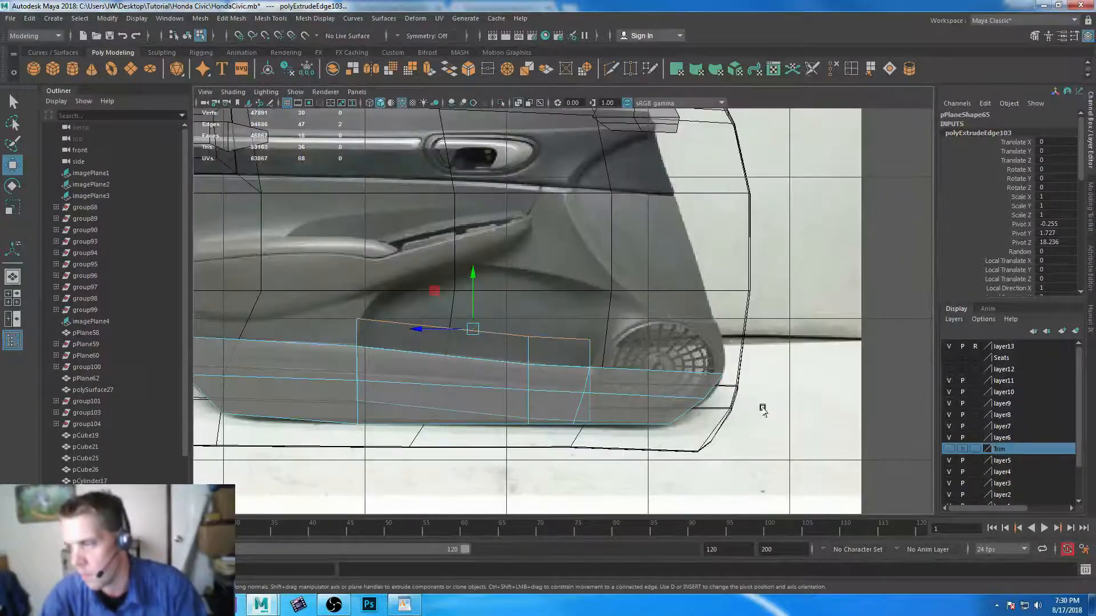
pyautogui.moveTo(473, 275); pyautogui.dragTo(472, 272)
# - Move the back wall's three top vertices onto the outline of the pocket recess in the reference image
pyautogui.moveTo(509, 338); pyautogui.dragTo(454, 278, button='right')
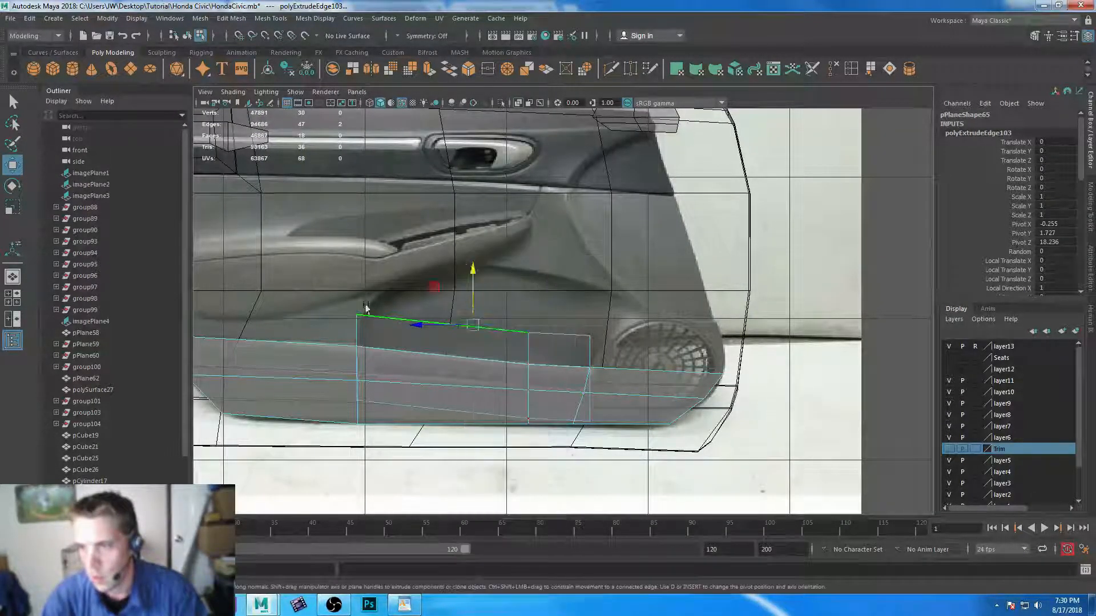
pyautogui.click(357, 316)
pyautogui.moveTo(359, 317); pyautogui.dragTo(368, 318)
pyautogui.click(529, 332)
pyautogui.moveTo(528, 333); pyautogui.dragTo(480, 269)
pyautogui.click(589, 337)
pyautogui.moveTo(589, 338); pyautogui.dragTo(609, 296)
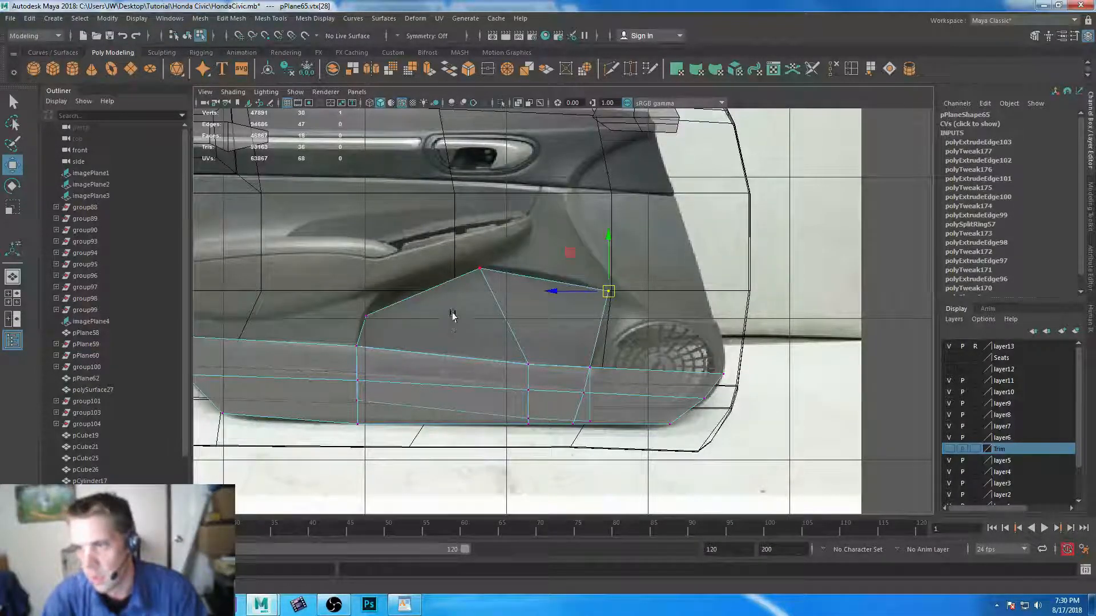
# - Insert an edge loop through the rear section of the pocket and move its top vertex onto the recess outline
pyautogui.click(856, 73)
pyautogui.click(425, 292)
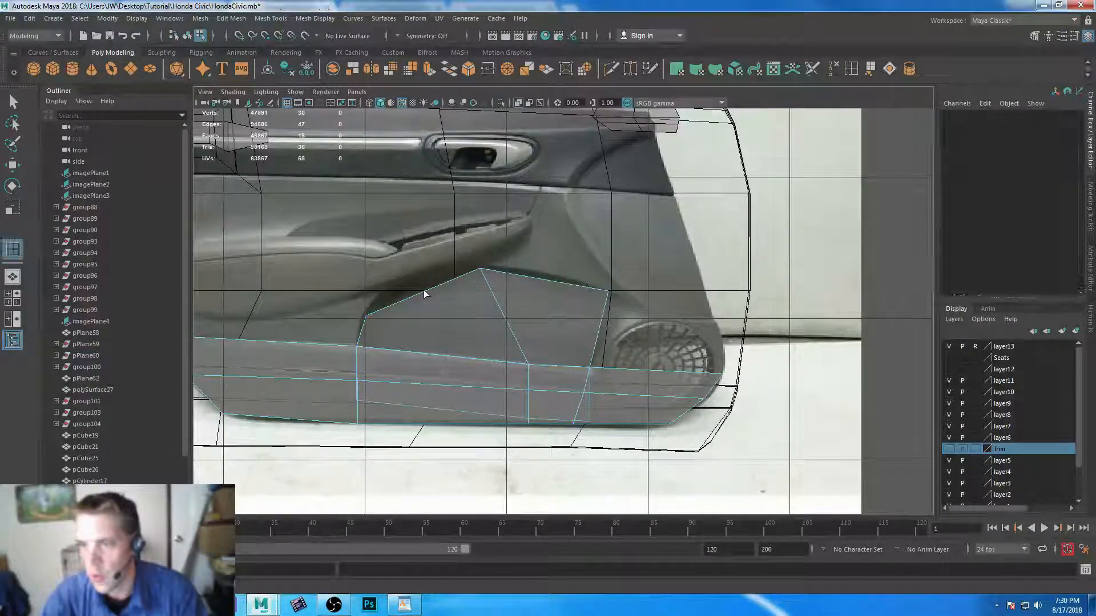
pyautogui.click(13, 102)
pyautogui.moveTo(473, 277); pyautogui.dragTo(416, 291, button='right')
pyautogui.click(423, 290)
pyautogui.press('w')
pyautogui.moveTo(424, 289); pyautogui.dragTo(416, 284)
# - Close the rear end of the map pocket with an appended polygon between its inner and back walls
pyautogui.press('space')
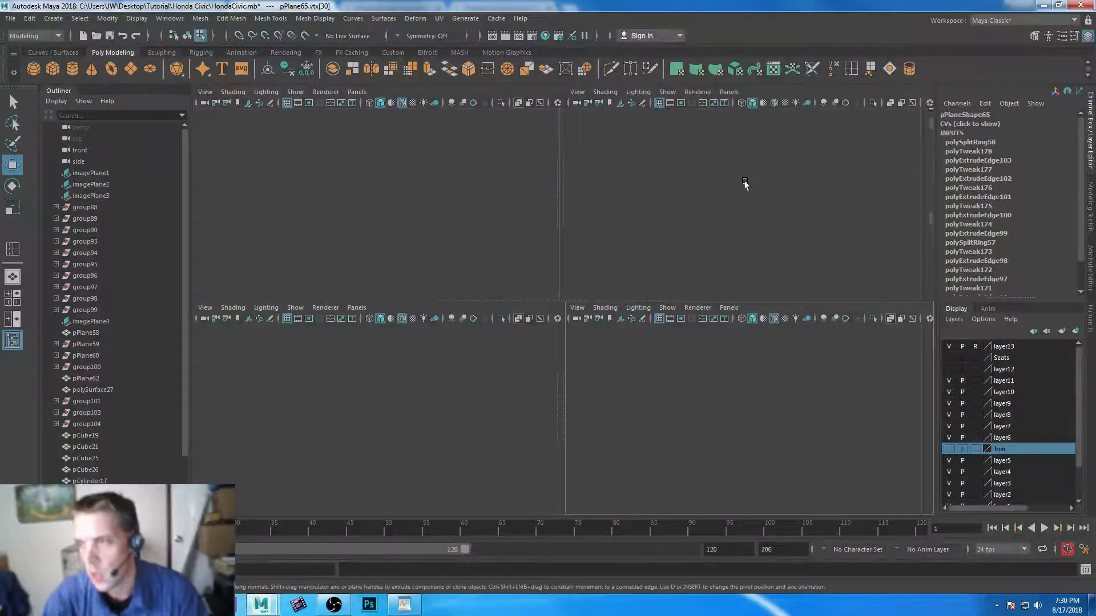
pyautogui.press('space')
pyautogui.keyDown('alt'); pyautogui.moveTo(706, 261); pyautogui.dragTo(673, 262); pyautogui.keyUp('alt')
pyautogui.keyDown('alt'); pyautogui.moveTo(673, 262); pyautogui.dragTo(693, 318, button='right'); pyautogui.keyUp('alt')
pyautogui.keyDown('alt'); pyautogui.moveTo(693, 318); pyautogui.dragTo(644, 289, button='middle'); pyautogui.keyUp('alt')
pyautogui.keyDown('alt'); pyautogui.moveTo(643, 289); pyautogui.dragTo(668, 306); pyautogui.keyUp('alt')
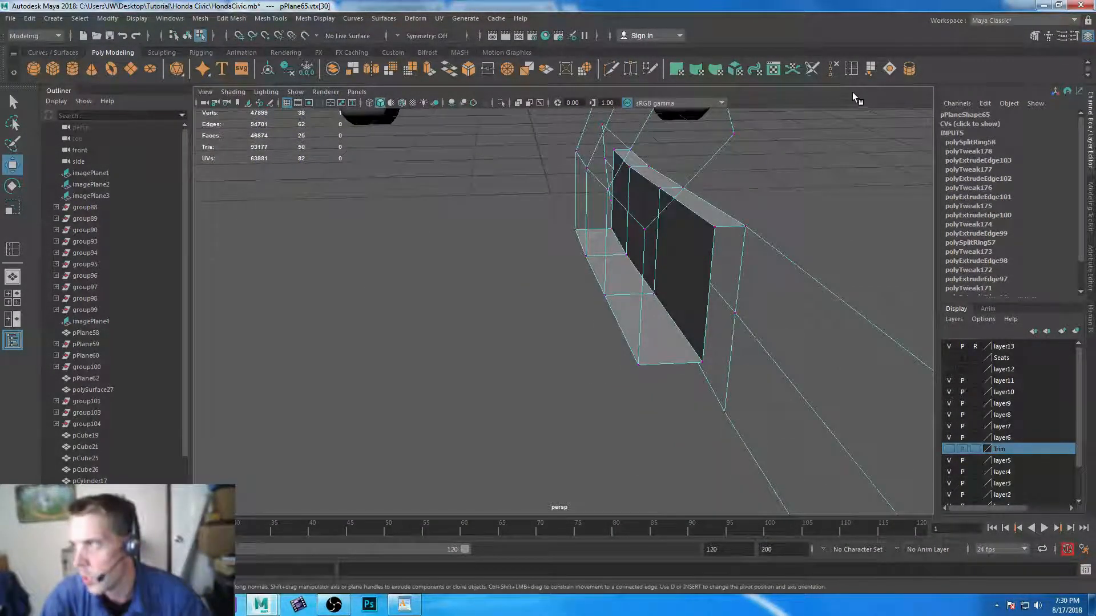
pyautogui.click(870, 69)
pyautogui.click(713, 251)
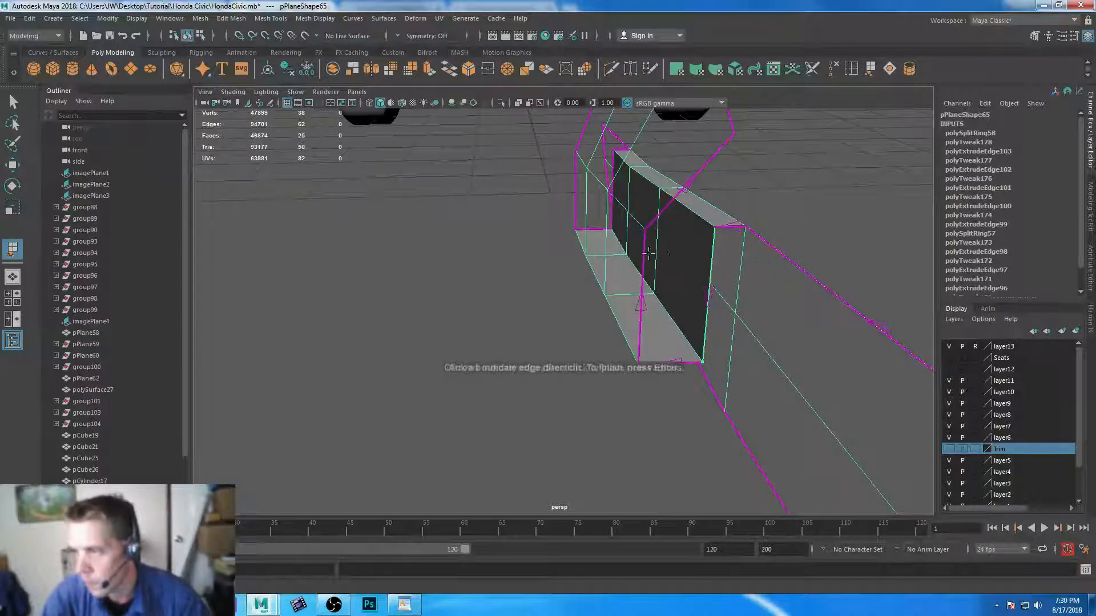
pyautogui.click(645, 254)
pyautogui.press('Return')
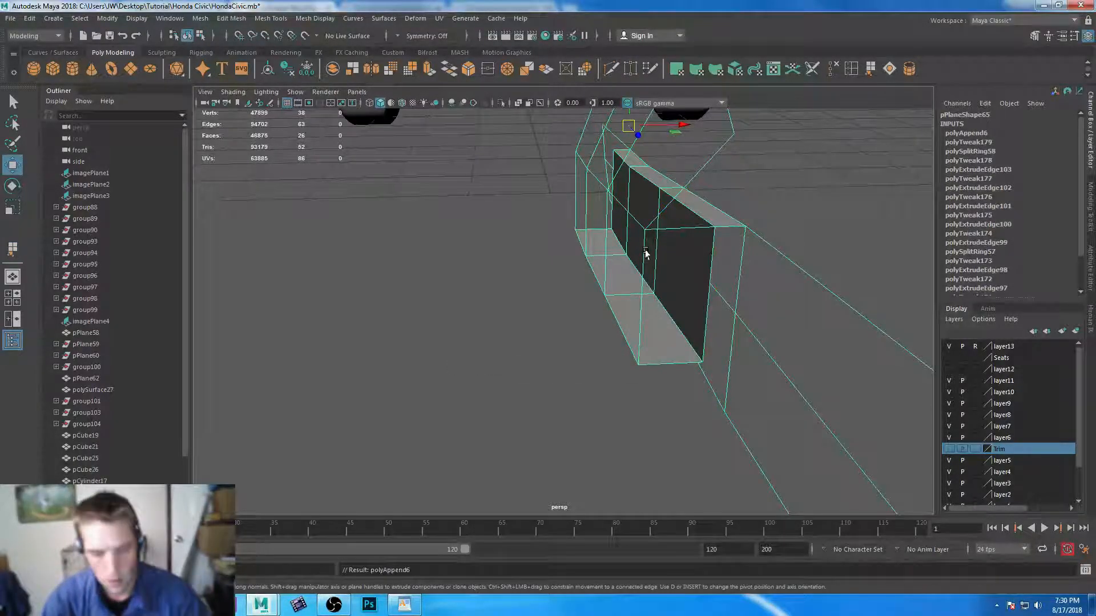
# - Append a triangle above the rear end cap, joining it to the raised back wall
pyautogui.press('y')
pyautogui.click(727, 228)
pyautogui.click(708, 161)
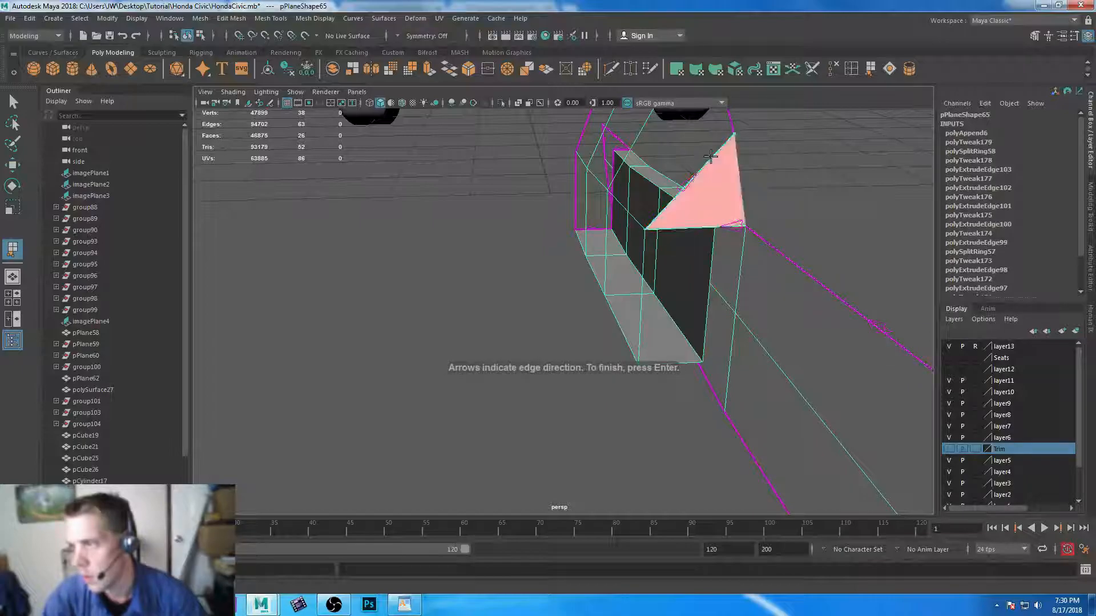
pyautogui.press('Return')
# - Close the pocket's front end with an appended polygon between the walls and a triangle above it
pyautogui.keyDown('alt'); pyautogui.moveTo(800, 190); pyautogui.dragTo(489, 266); pyautogui.keyUp('alt')
pyautogui.press('y')
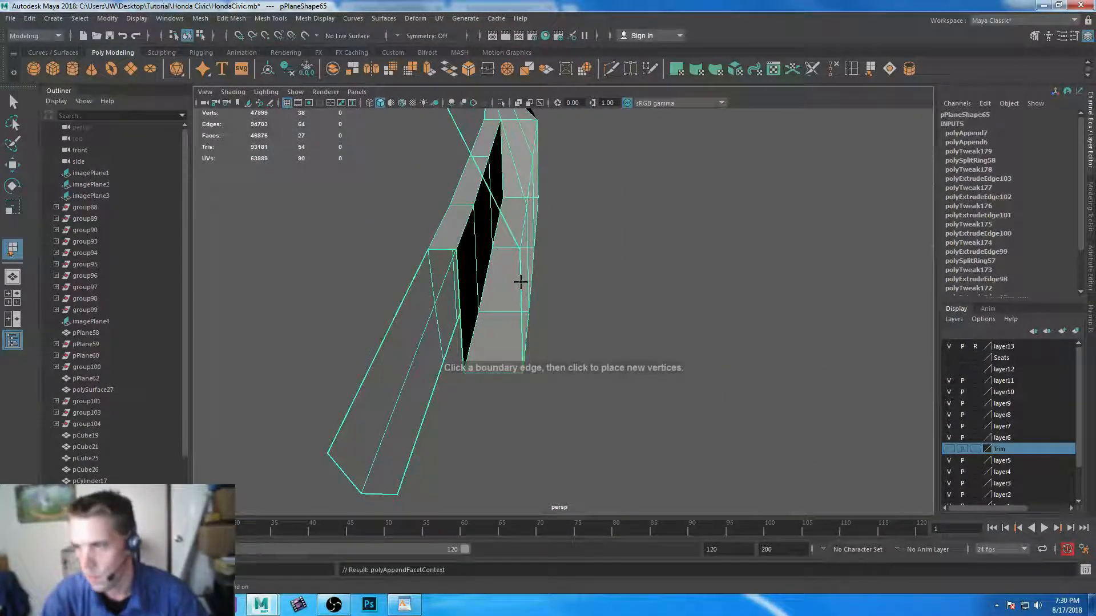
pyautogui.click(458, 281)
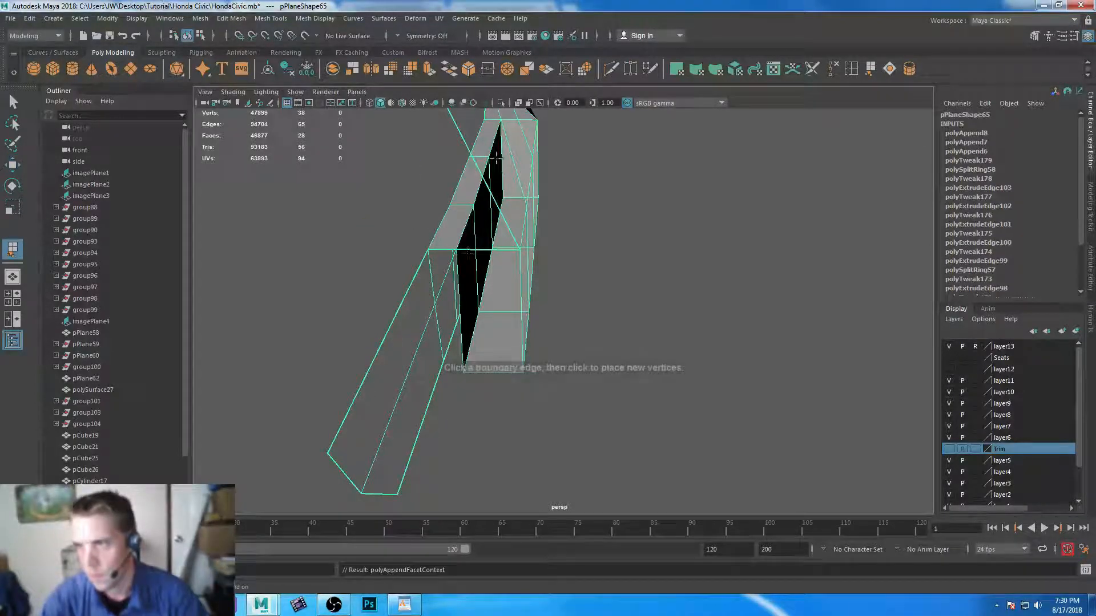
pyautogui.click(473, 165)
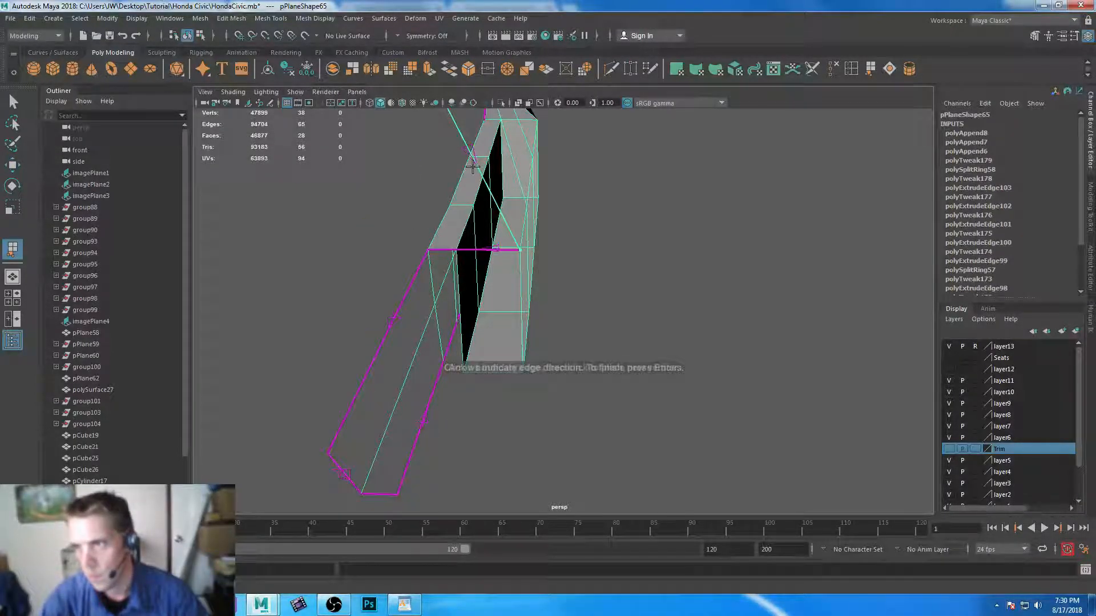
pyautogui.click(443, 249)
pyautogui.press('Return')
# - Extrude the upper border edges of the strip and pocket upward in the side view, and scale the extruded border flatter
pyautogui.keyDown('alt'); pyautogui.moveTo(482, 333); pyautogui.dragTo(459, 223); pyautogui.keyUp('alt')
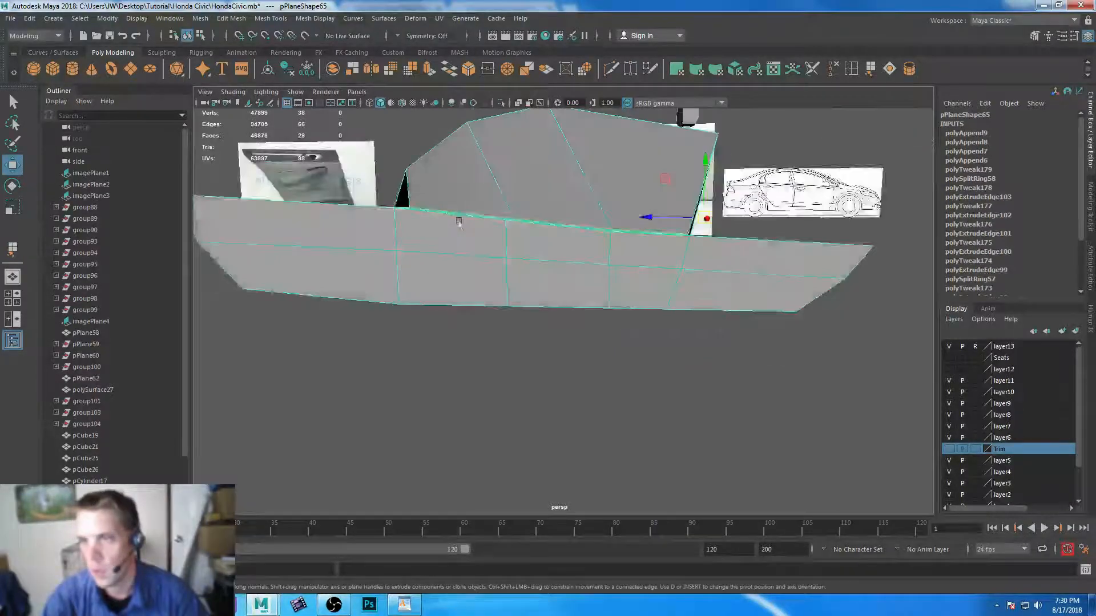
pyautogui.keyDown('alt'); pyautogui.moveTo(459, 223); pyautogui.dragTo(492, 274, button='middle'); pyautogui.keyUp('alt')
pyautogui.keyDown('alt'); pyautogui.moveTo(492, 274); pyautogui.dragTo(478, 254, button='right'); pyautogui.keyUp('alt')
pyautogui.moveTo(499, 203); pyautogui.dragTo(504, 169, button='right')
pyautogui.keyDown('alt'); pyautogui.moveTo(554, 302); pyautogui.dragTo(579, 302); pyautogui.keyUp('alt')
pyautogui.click(765, 263)
pyautogui.click(376, 243)
pyautogui.press('space')
pyautogui.press('space')
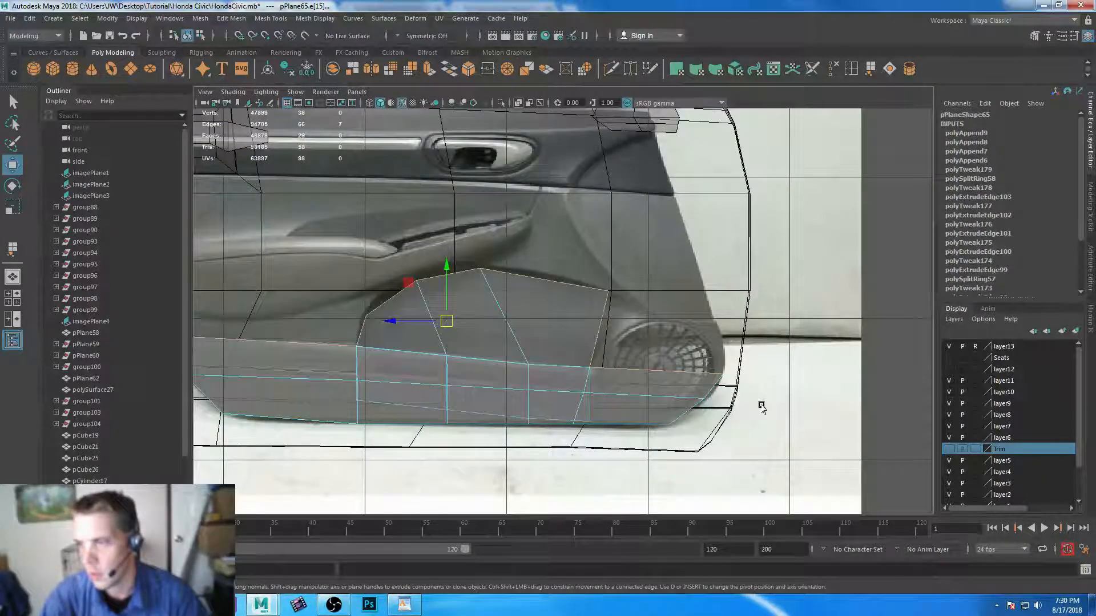
pyautogui.scroll(-5, 620, 315)
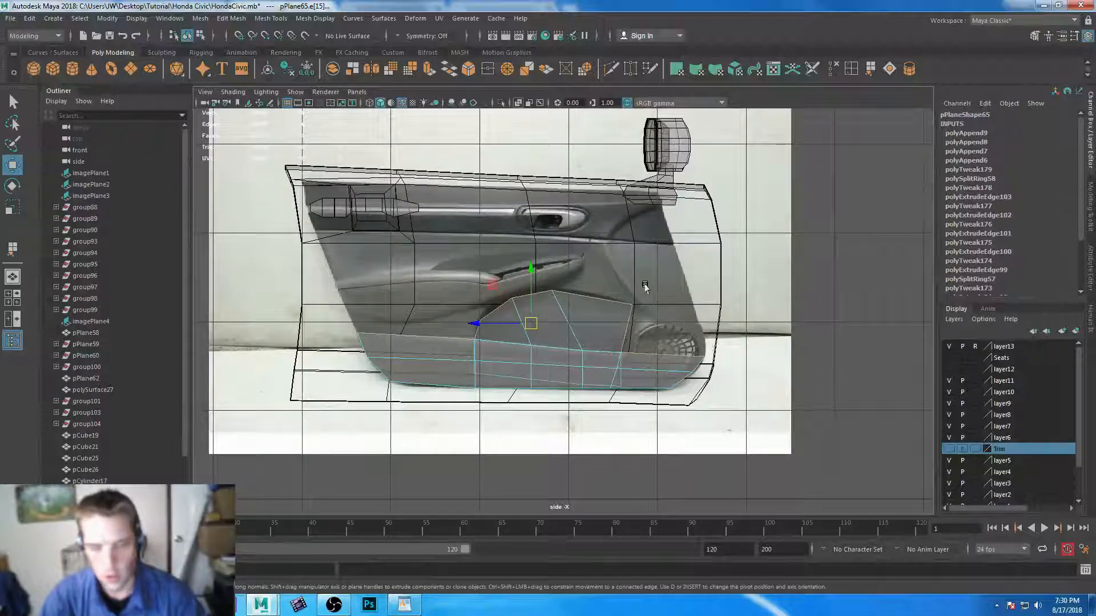
pyautogui.click(429, 68)
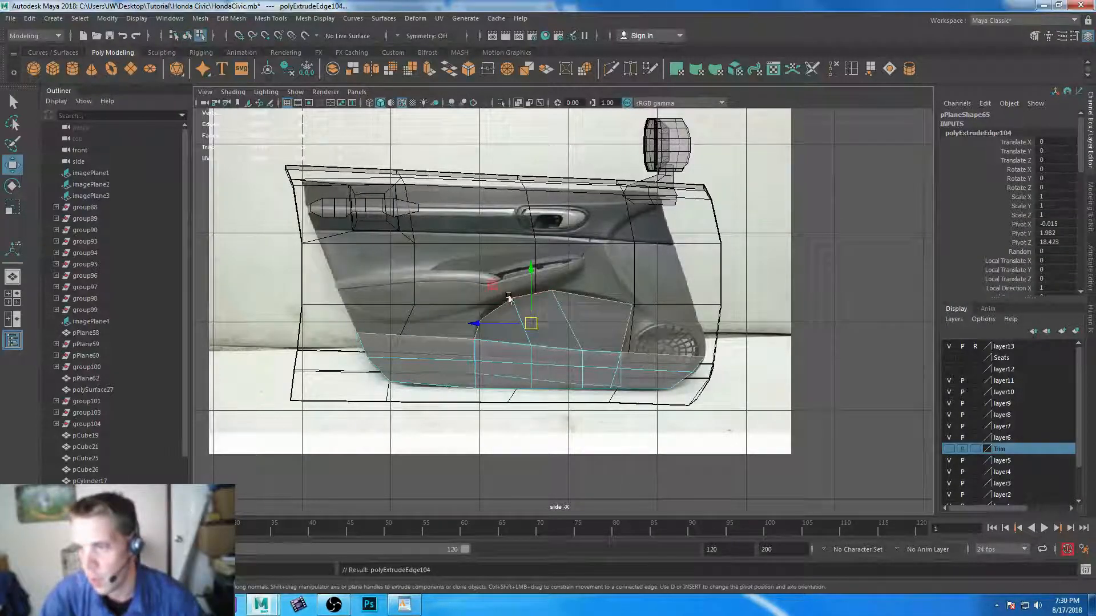
pyautogui.moveTo(527, 271); pyautogui.dragTo(528, 237)
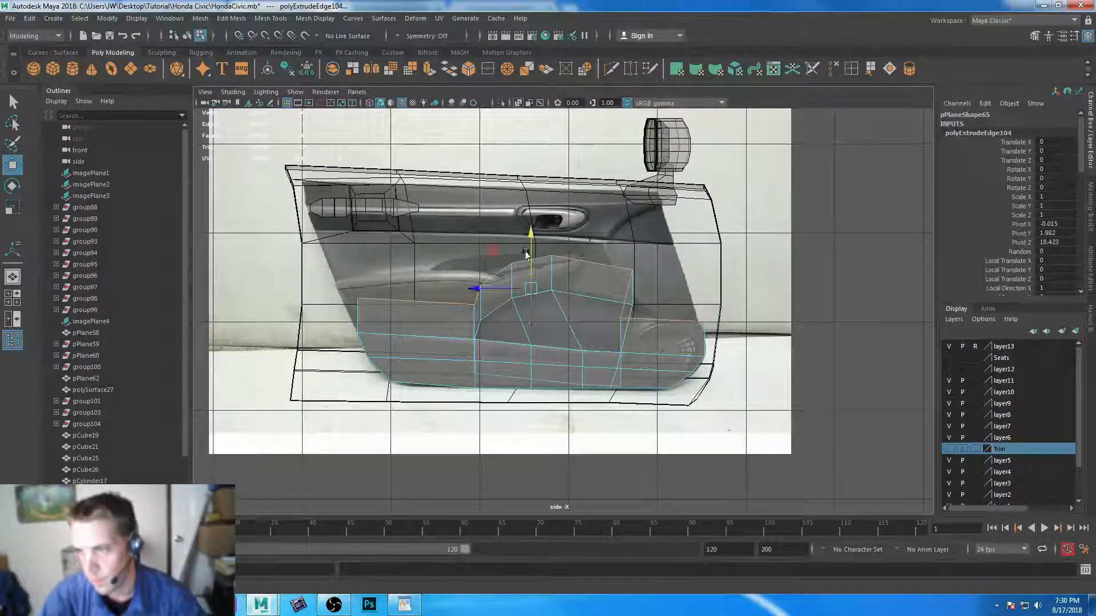
pyautogui.press('r')
pyautogui.moveTo(531, 346); pyautogui.dragTo(521, 314)
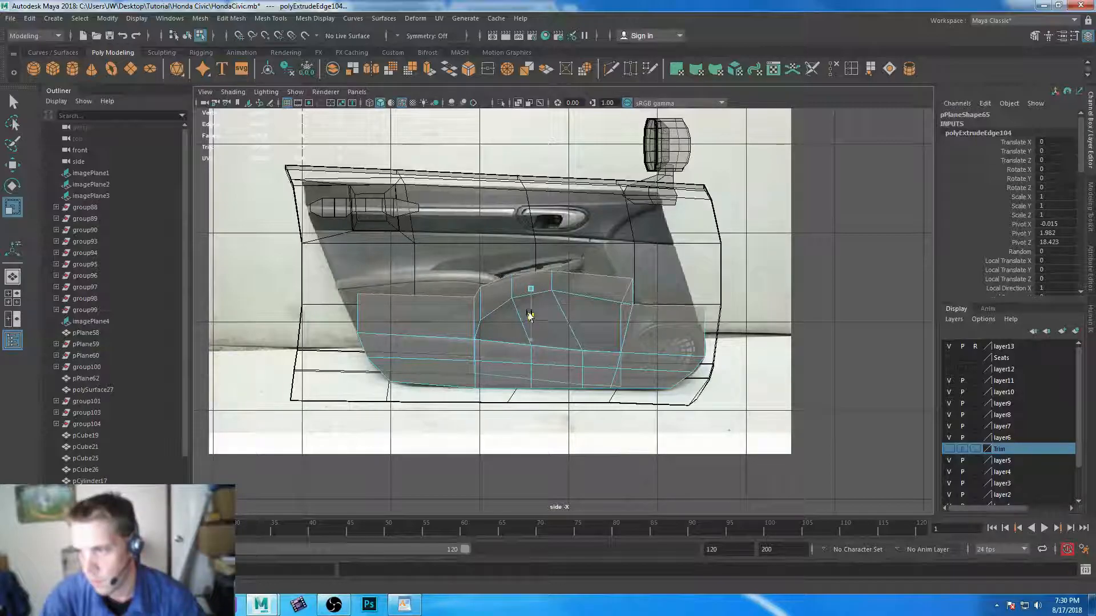
# - Move the front vertices of the extruded band and pocket to follow the recess outline and the upper edge of the speaker area
pyautogui.moveTo(681, 276); pyautogui.dragTo(640, 268, button='right')
pyautogui.click(621, 304)
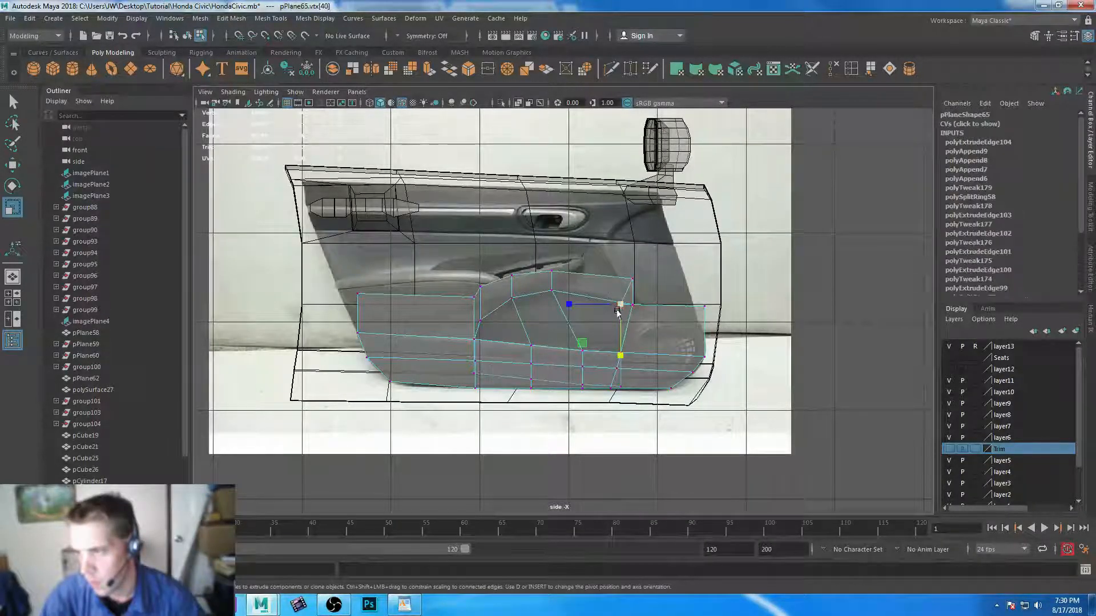
pyautogui.press('w')
pyautogui.moveTo(621, 304); pyautogui.dragTo(649, 297)
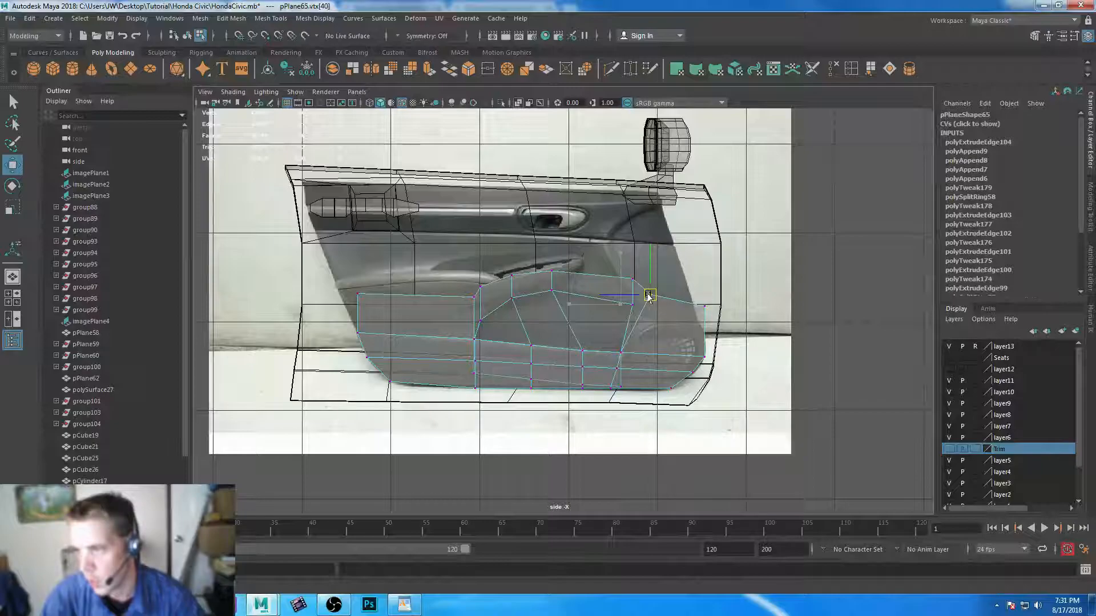
pyautogui.click(632, 305)
pyautogui.moveTo(632, 305)
pyautogui.mouseDown()
pyautogui.moveTo(609, 310)
pyautogui.moveTo(621, 284)
pyautogui.moveTo(646, 312)
pyautogui.mouseUp()
pyautogui.click(633, 279)
pyautogui.click(650, 295)
pyautogui.moveTo(699, 283); pyautogui.dragTo(659, 321)
pyautogui.click(646, 313)
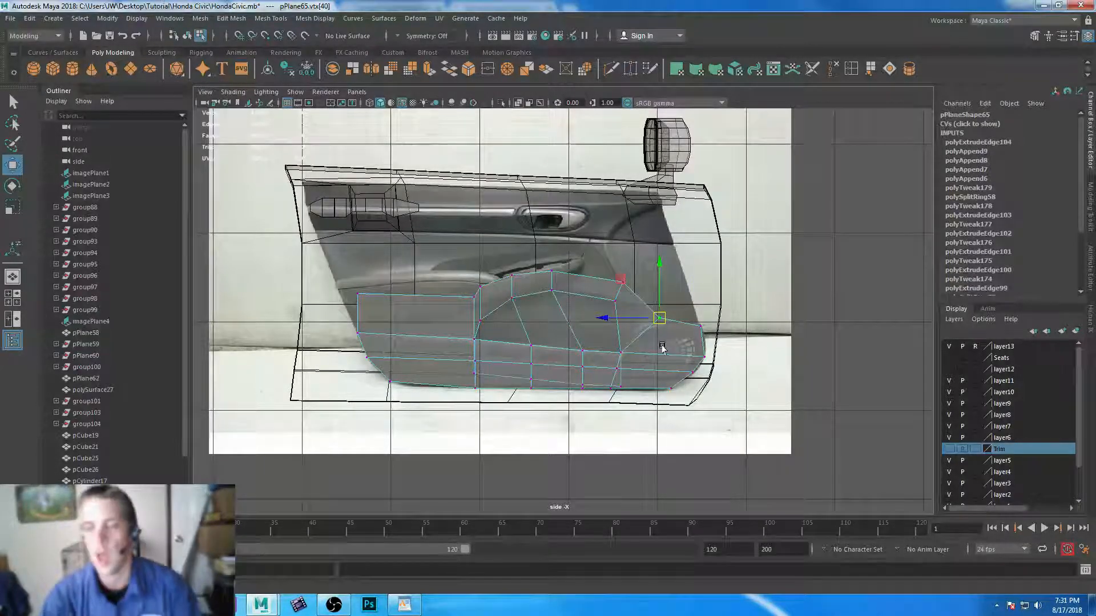
# - Move the extruded band's rear vertices onto the armrest's lower edge and the door panel's slanted rear edge
pyautogui.moveTo(461, 290)
pyautogui.mouseDown()
pyautogui.moveTo(480, 305)
pyautogui.moveTo(457, 283)
pyautogui.mouseUp()
pyautogui.click(358, 295)
pyautogui.moveTo(358, 295); pyautogui.dragTo(342, 294)
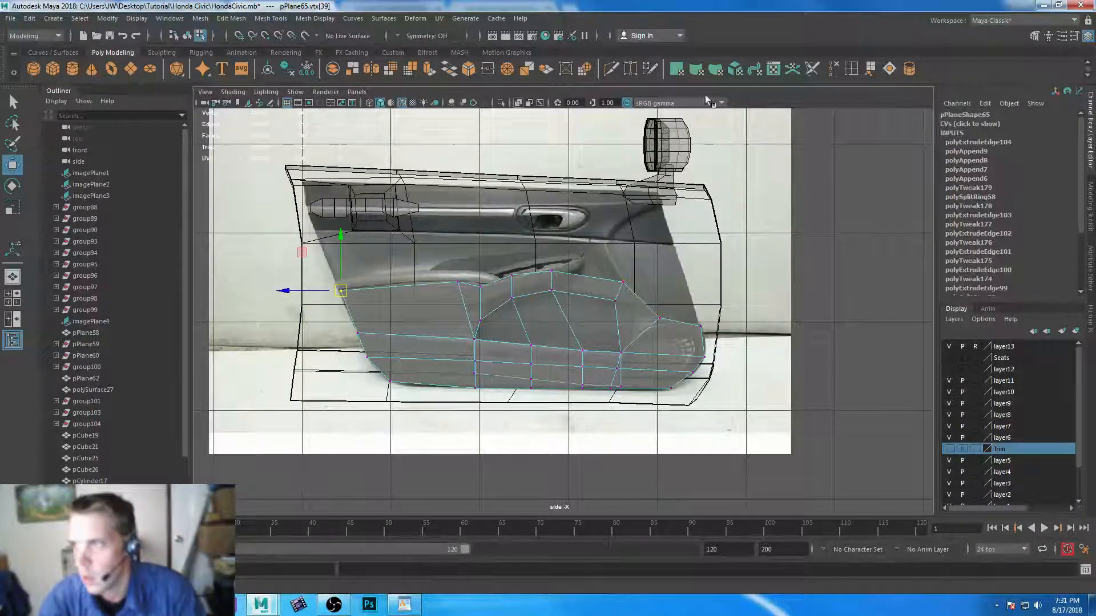
# - Insert a vertical edge loop behind the pocket and fit the top border vertices to the armrest's lower contour
pyautogui.click(841, 68)
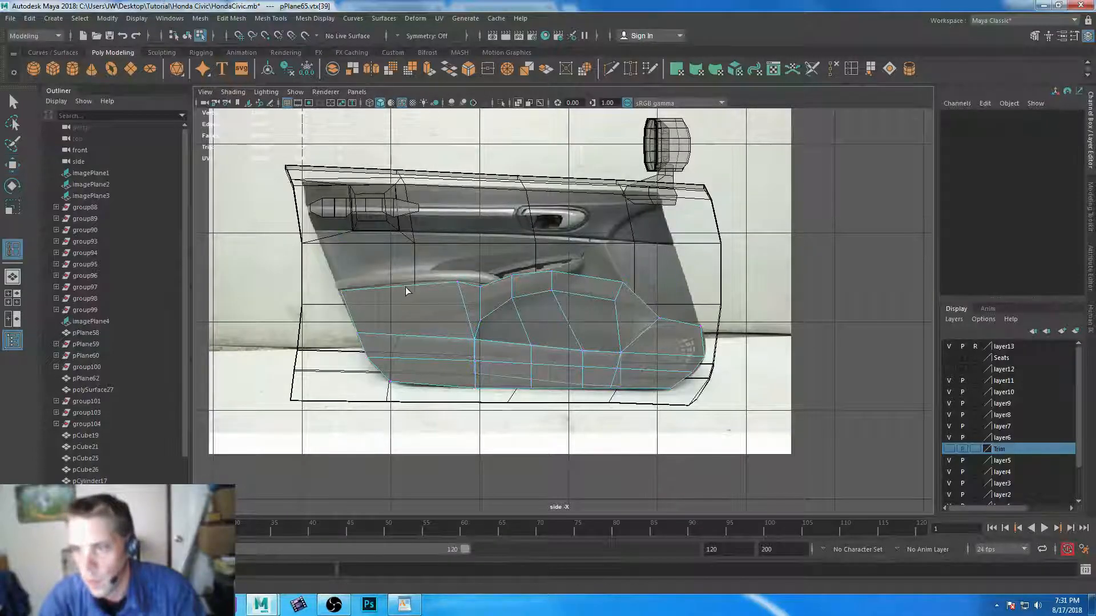
pyautogui.click(429, 287)
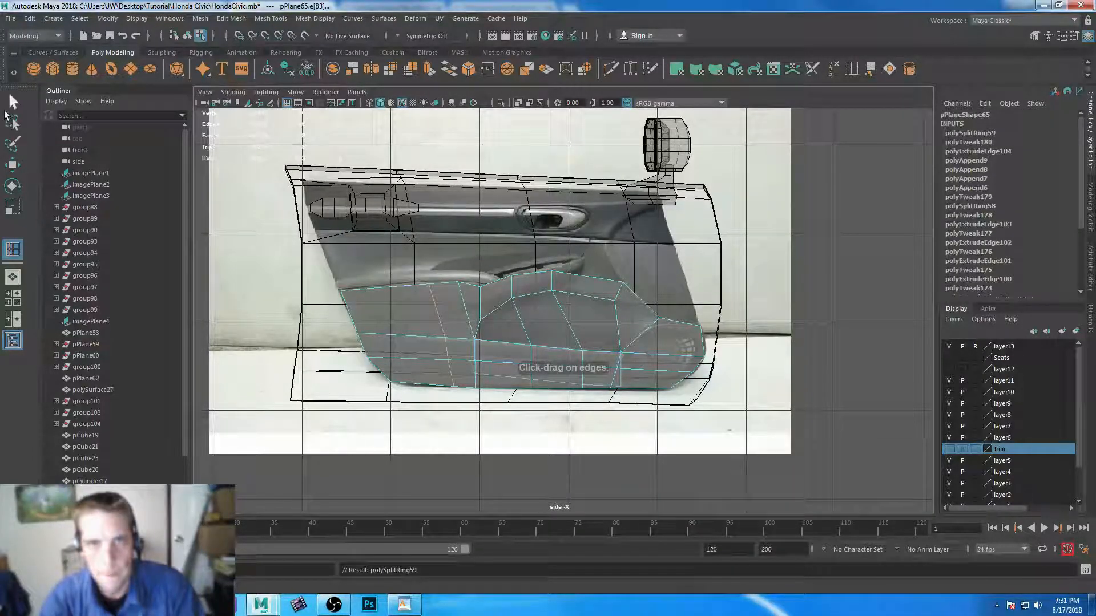
pyautogui.moveTo(438, 305); pyautogui.dragTo(406, 269, button='right')
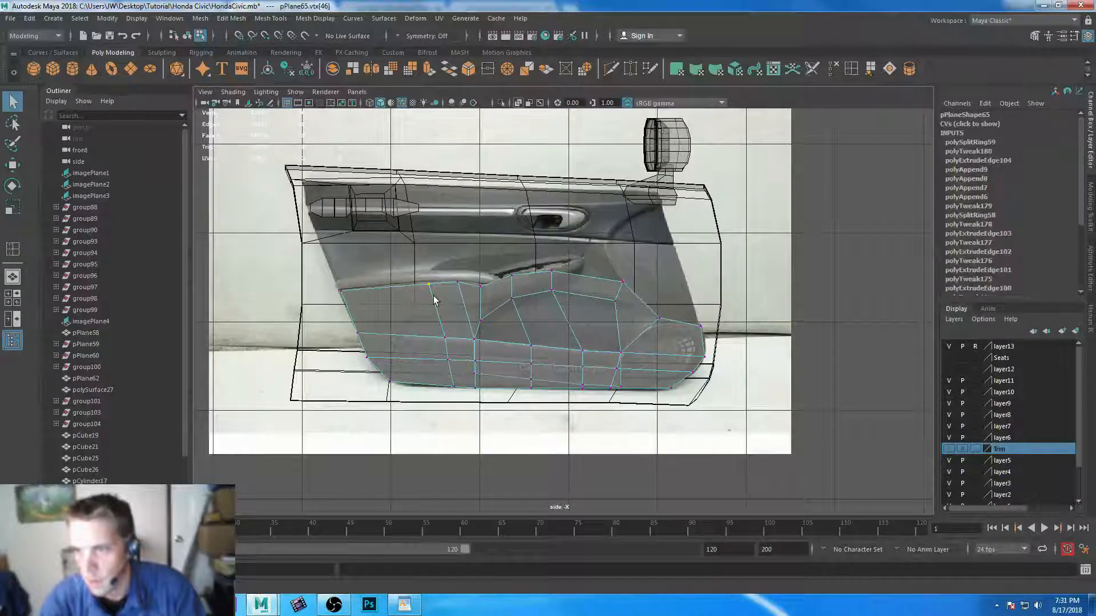
pyautogui.press('w')
pyautogui.moveTo(424, 276); pyautogui.dragTo(427, 224)
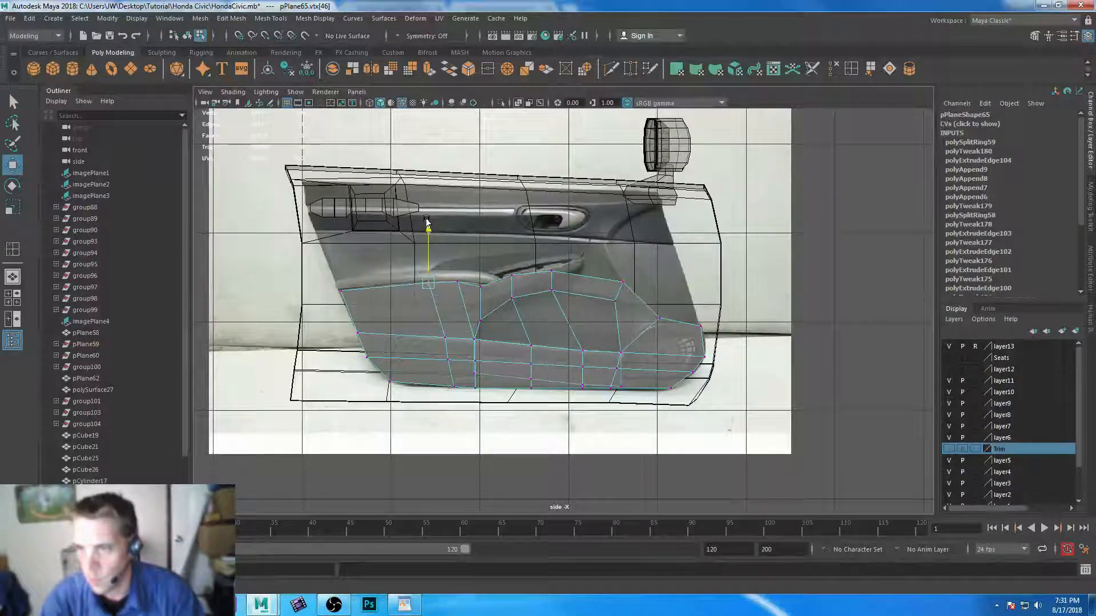
pyautogui.click(477, 285)
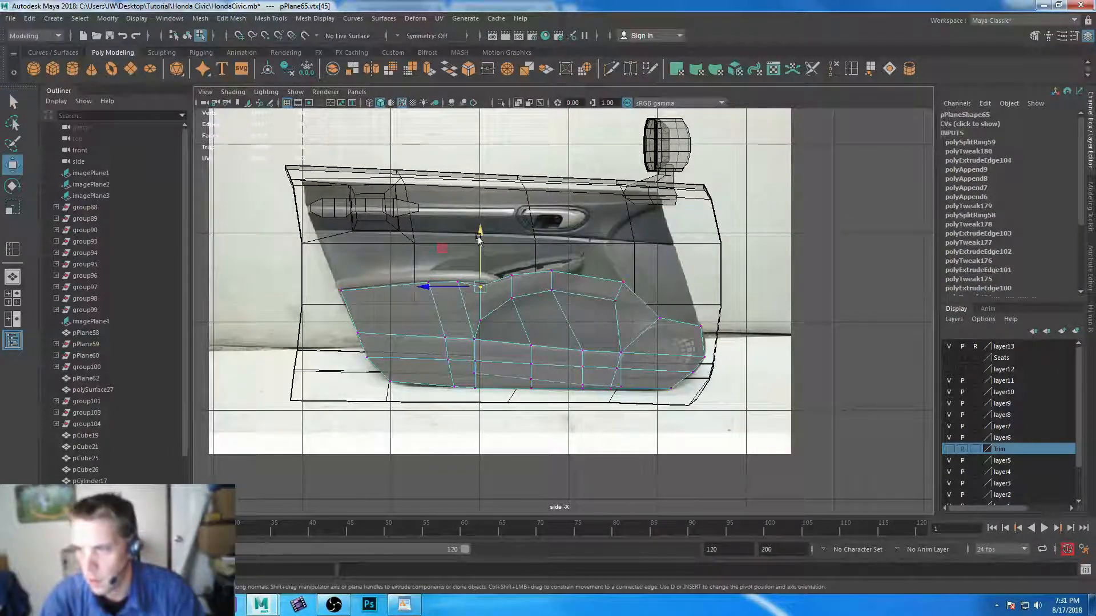
pyautogui.scroll(4, 590, 410)
pyautogui.moveTo(381, 256); pyautogui.dragTo(397, 259)
pyautogui.click(450, 233)
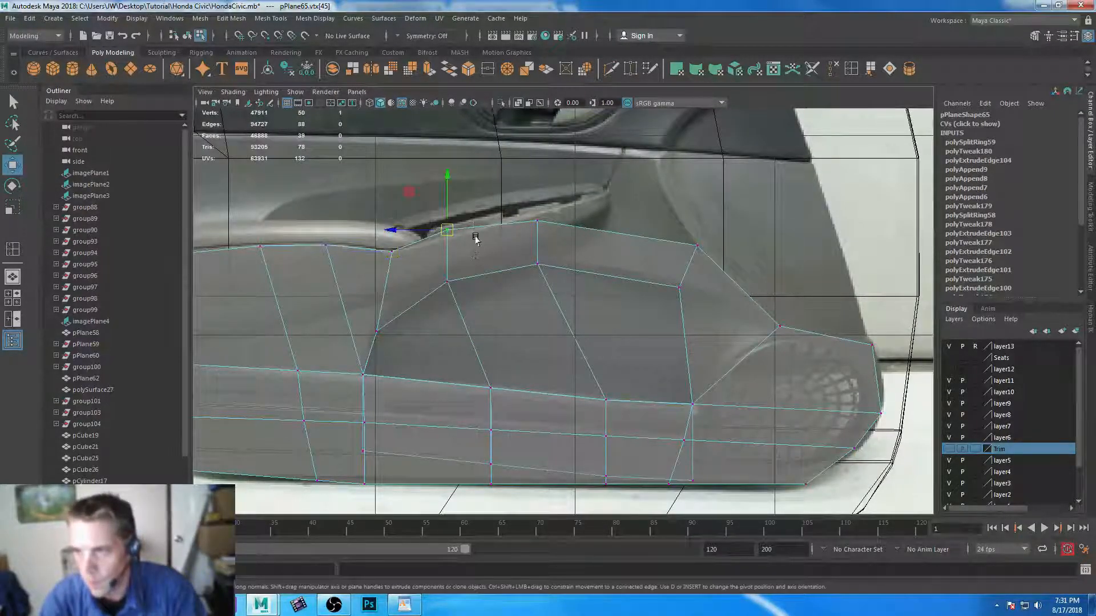
pyautogui.moveTo(445, 170); pyautogui.dragTo(446, 178)
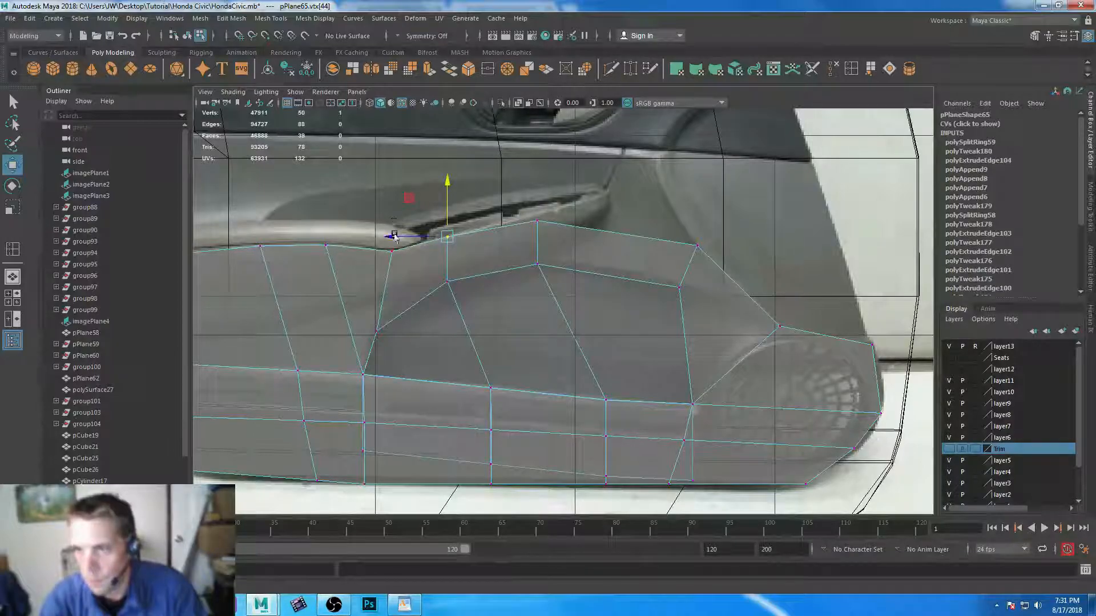
# - Insert a lengthwise edge loop through the middle of the extruded band above the pocket
pyautogui.click(850, 70)
pyautogui.click(537, 242)
pyautogui.click(12, 101)
pyautogui.moveTo(558, 225); pyautogui.dragTo(561, 196, button='right')
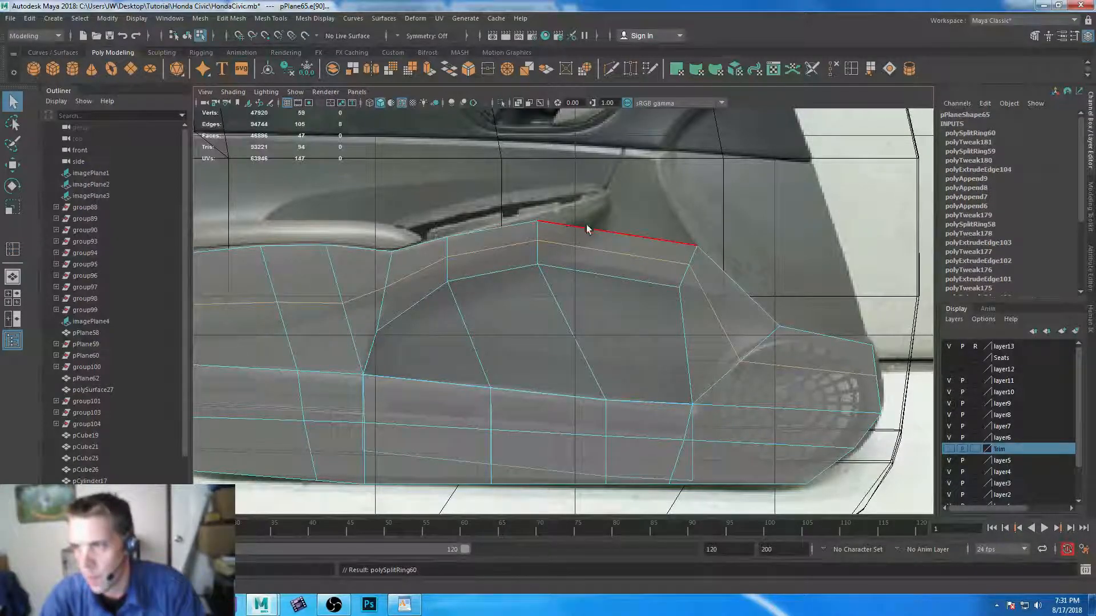
# - Insert a vertical edge loop through the pocket's front section and raise its upper vertices to the armrest's front tip
pyautogui.moveTo(654, 258); pyautogui.dragTo(494, 223, button='right')
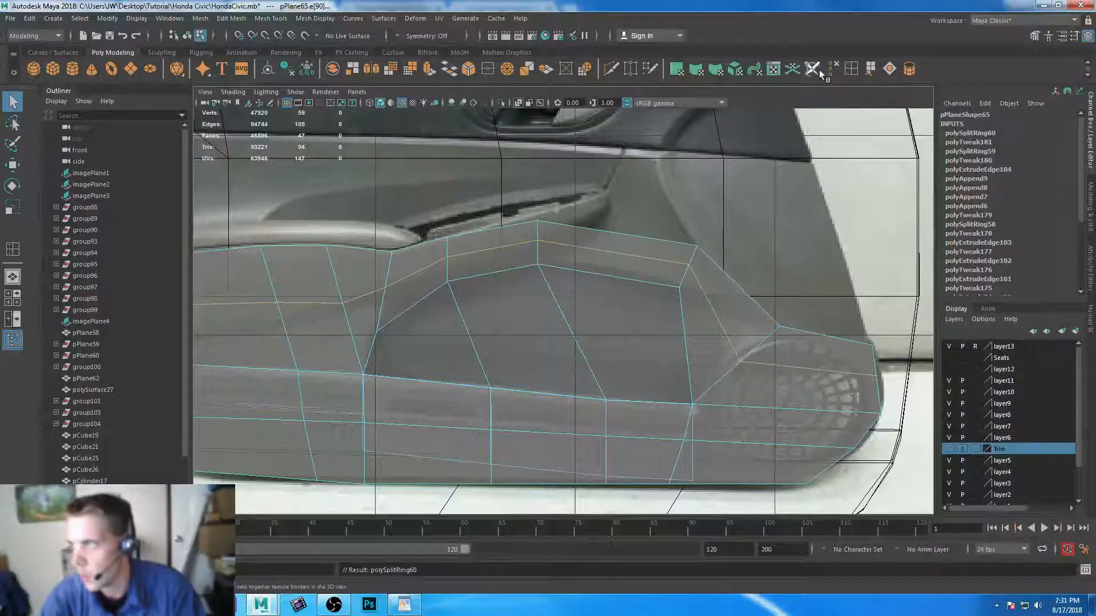
pyautogui.press('y')
pyautogui.click(610, 237)
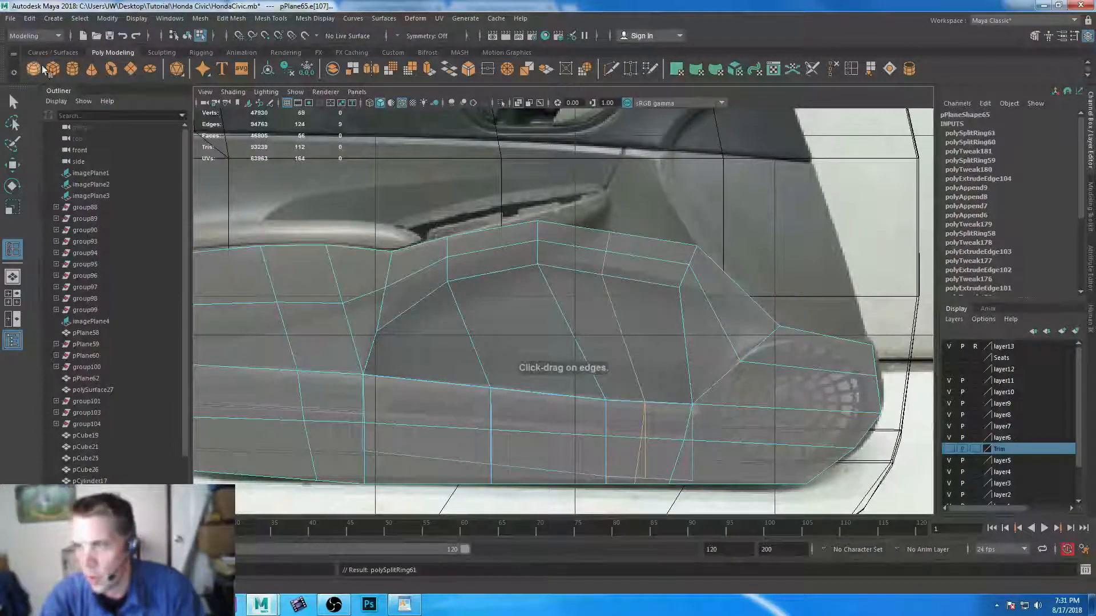
pyautogui.press('q')
pyautogui.moveTo(595, 247); pyautogui.dragTo(534, 245, button='right')
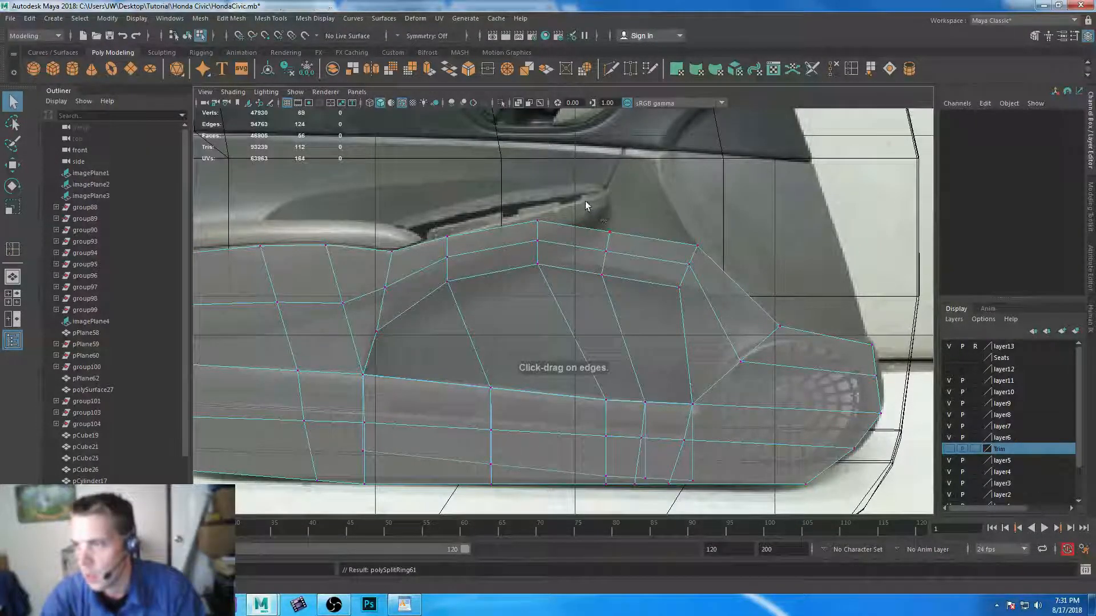
pyautogui.moveTo(623, 264); pyautogui.dragTo(606, 196)
pyautogui.press('w')
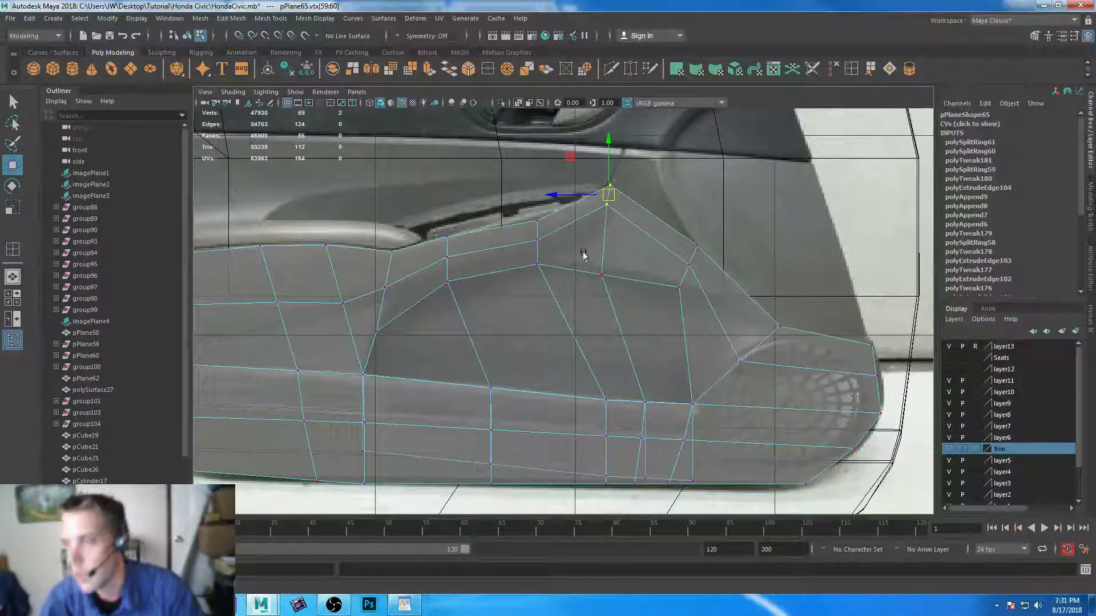
pyautogui.click(606, 272)
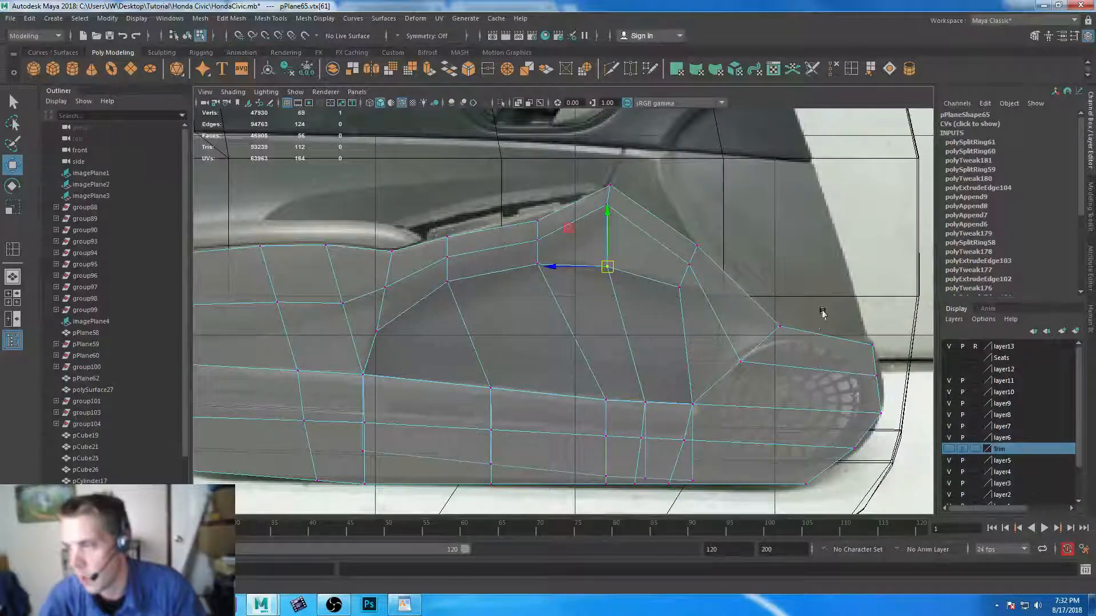
# - Cut a new edge with Multi-Cut from the pocket's upper front corner to the border vertex above the speaker
pyautogui.click(605, 70)
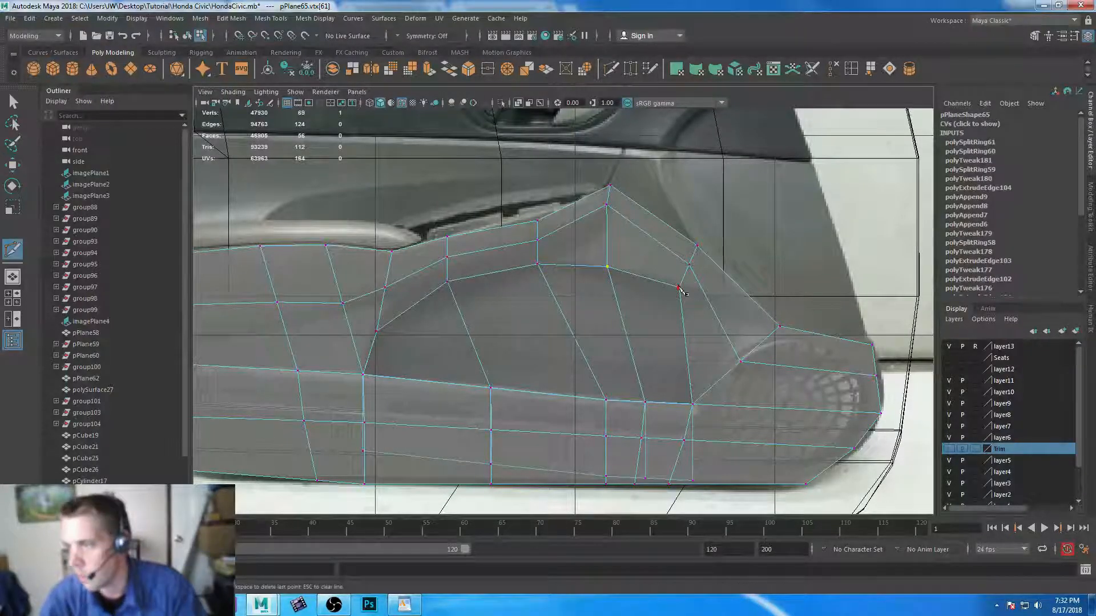
pyautogui.click(698, 302)
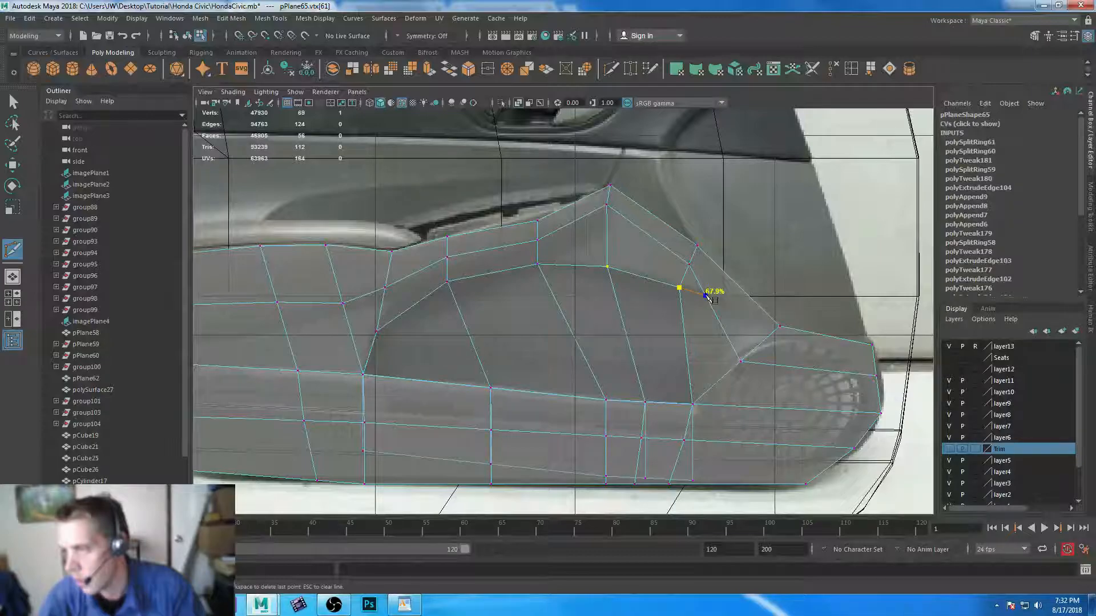
pyautogui.rightClick(779, 327)
pyautogui.keyDown('alt'); pyautogui.moveTo(531, 281); pyautogui.dragTo(590, 297, button='middle'); pyautogui.keyUp('alt')
pyautogui.click(663, 278)
pyautogui.click(12, 102)
# - Select the panel's upper border edges along the armrest and move them slightly sideways toward the cabin
pyautogui.moveTo(436, 275); pyautogui.dragTo(437, 239, button='right')
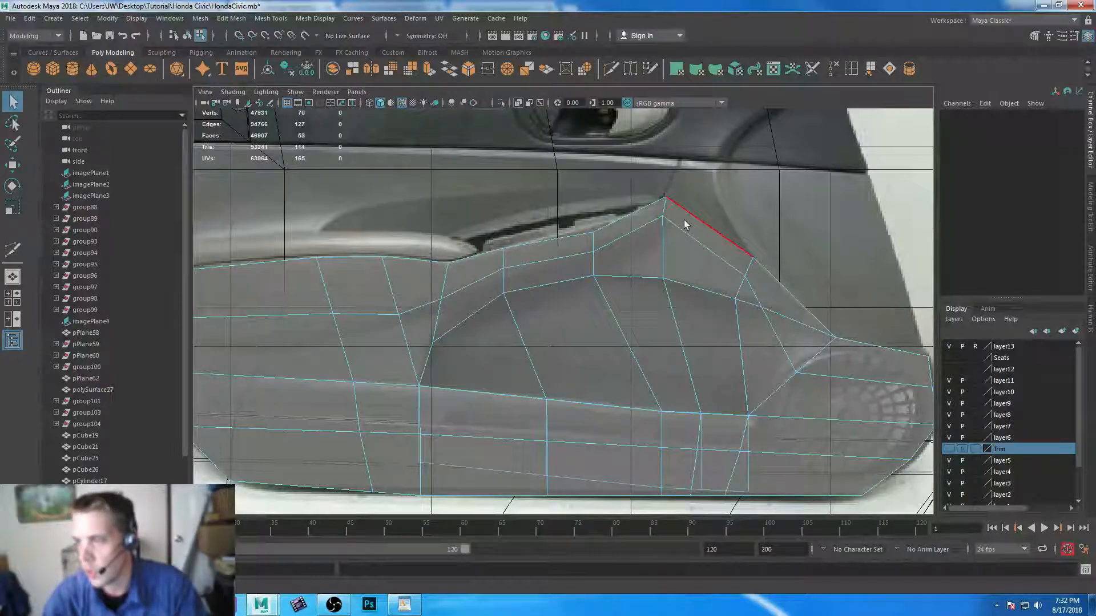
pyautogui.click(639, 213)
pyautogui.keyDown('alt'); pyautogui.moveTo(349, 276); pyautogui.dragTo(509, 276, button='middle'); pyautogui.keyUp('alt')
pyautogui.click(384, 272)
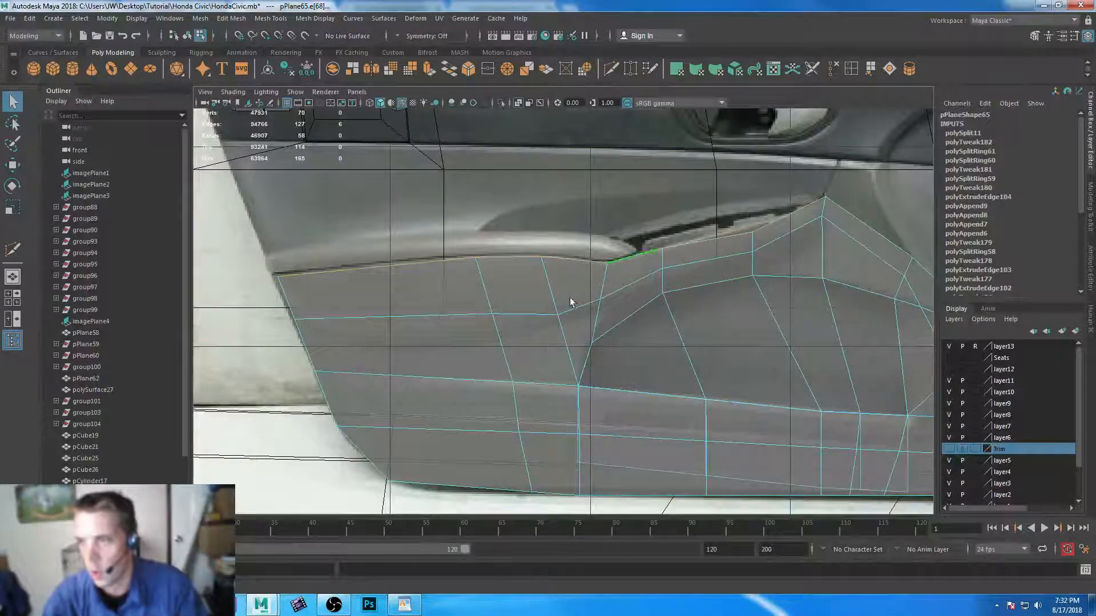
pyautogui.press('space')
pyautogui.press('space')
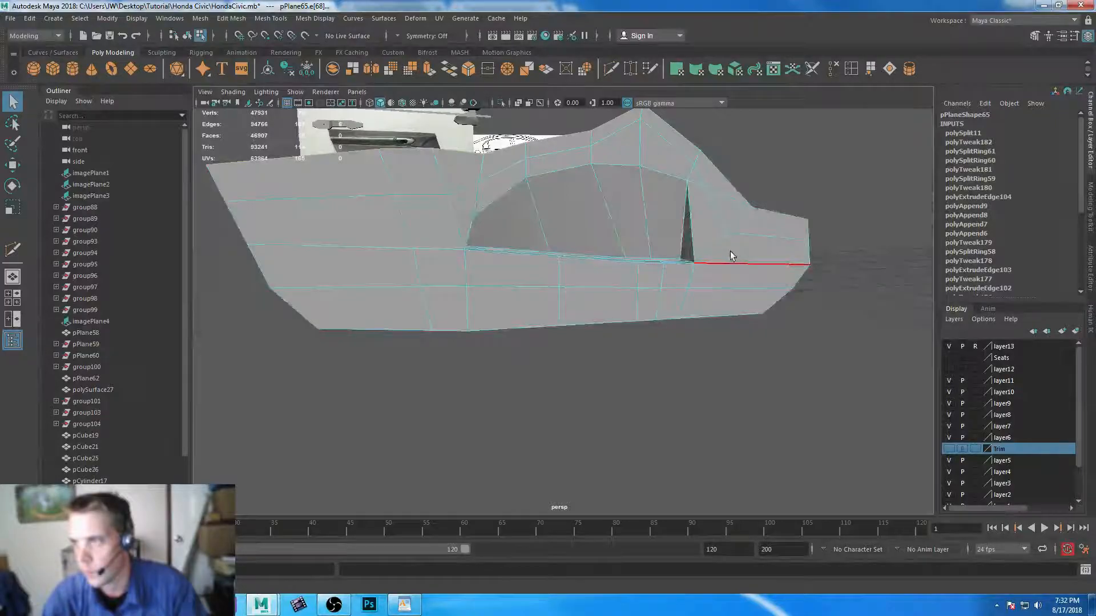
pyautogui.keyDown('alt'); pyautogui.moveTo(729, 257); pyautogui.dragTo(632, 264); pyautogui.keyUp('alt')
pyautogui.press('w')
pyautogui.moveTo(400, 134)
pyautogui.mouseDown()
pyautogui.moveTo(382, 135)
pyautogui.moveTo(392, 133)
pyautogui.mouseUp()
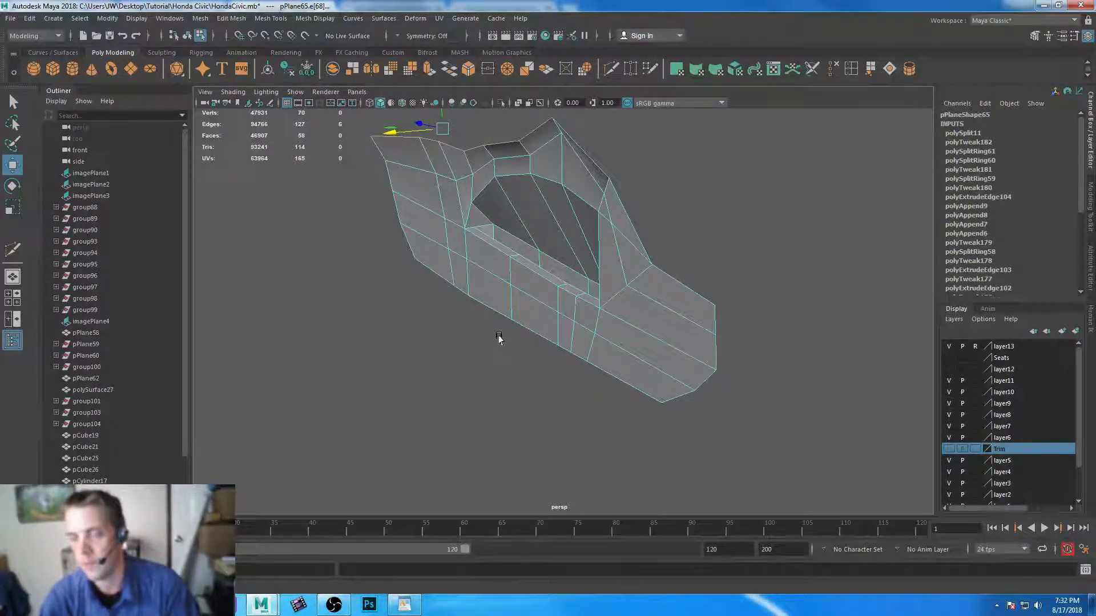
pyautogui.click(668, 274)
pyautogui.keyDown('alt'); pyautogui.moveTo(665, 273); pyautogui.dragTo(286, 158); pyautogui.keyUp('alt')
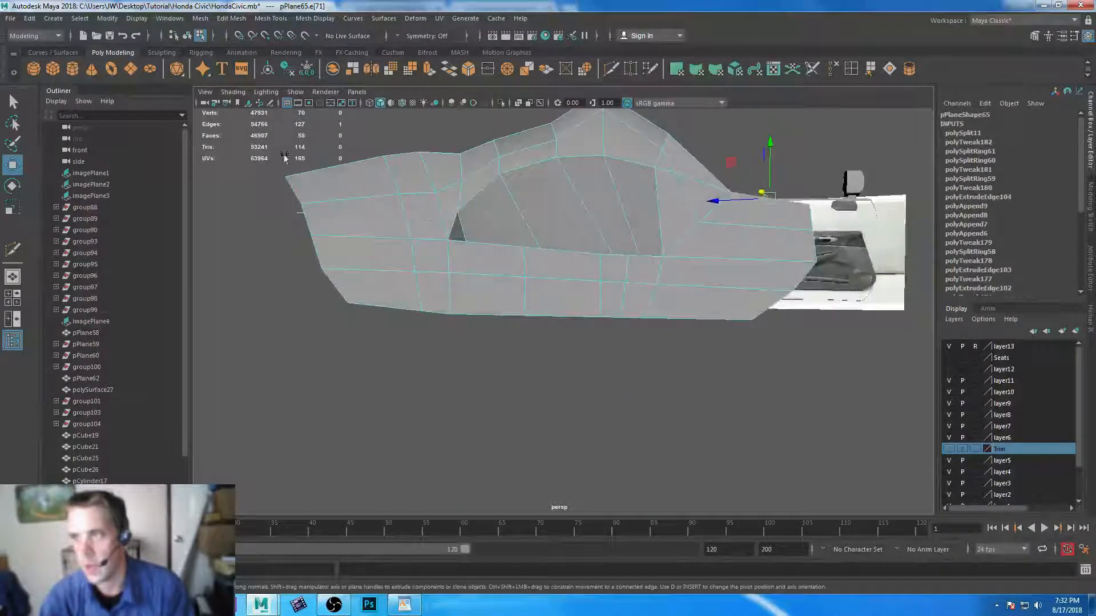
# - Extrude the upper border edges upward over the armrest strip in the side view, and scale the new border slightly flatter
pyautogui.press('space')
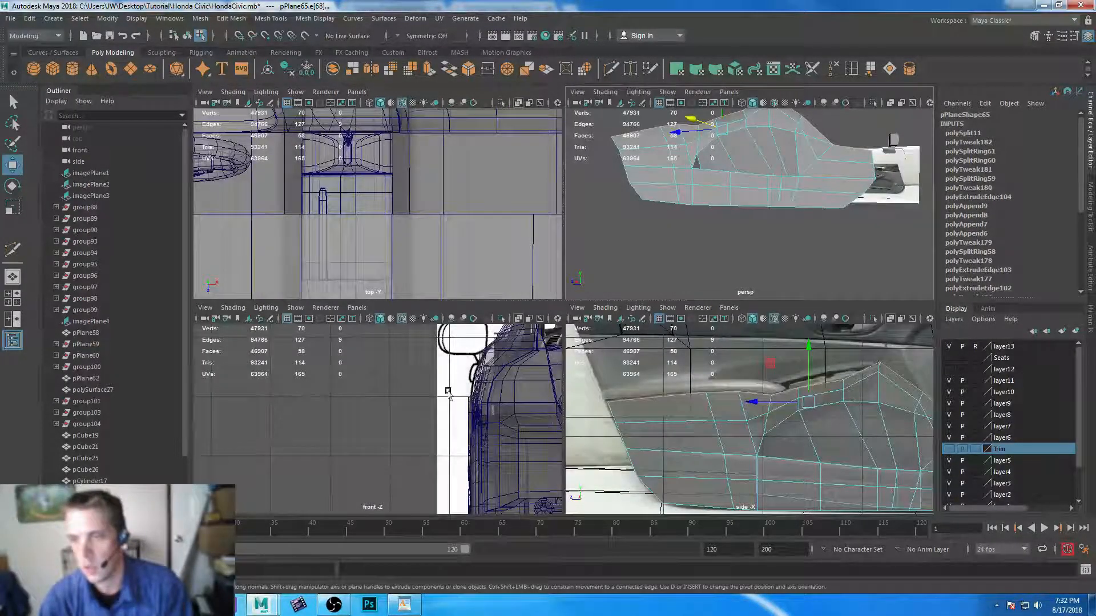
pyautogui.press('space')
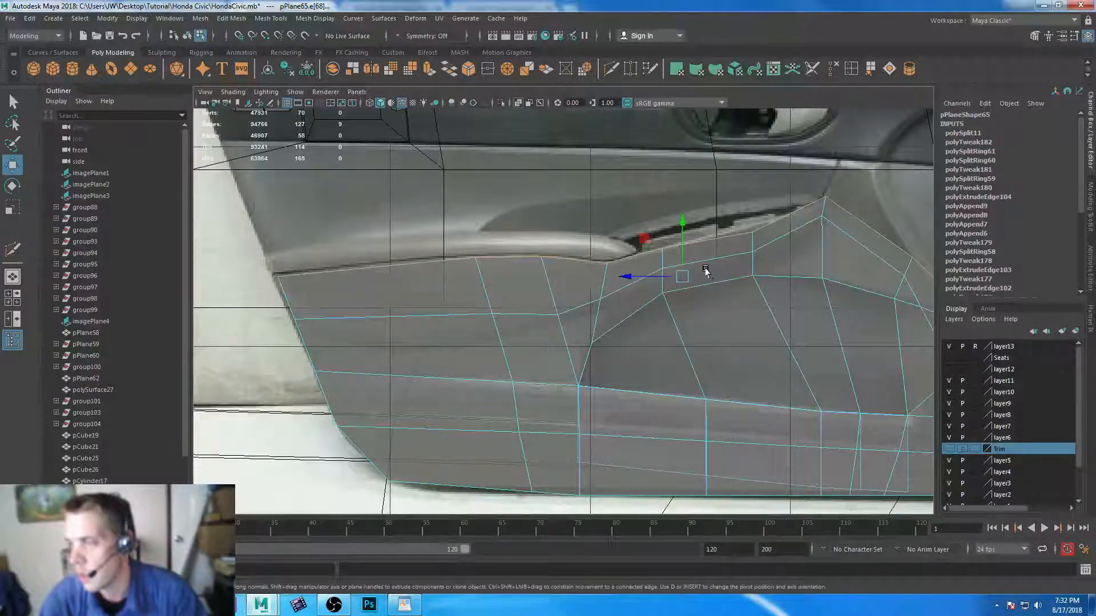
pyautogui.moveTo(680, 217); pyautogui.dragTo(679, 208)
pyautogui.hotkey('ctrl', 'z')
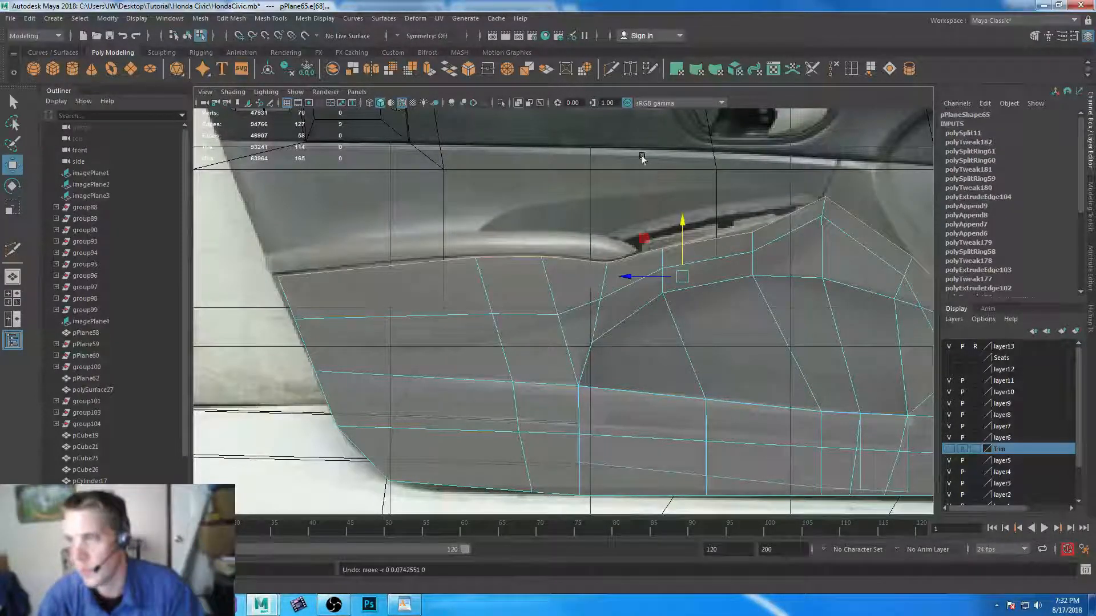
pyautogui.keyDown('shift'); pyautogui.moveTo(687, 279); pyautogui.dragTo(655, 211, button='right'); pyautogui.keyUp('shift')
pyautogui.moveTo(679, 220); pyautogui.dragTo(680, 203)
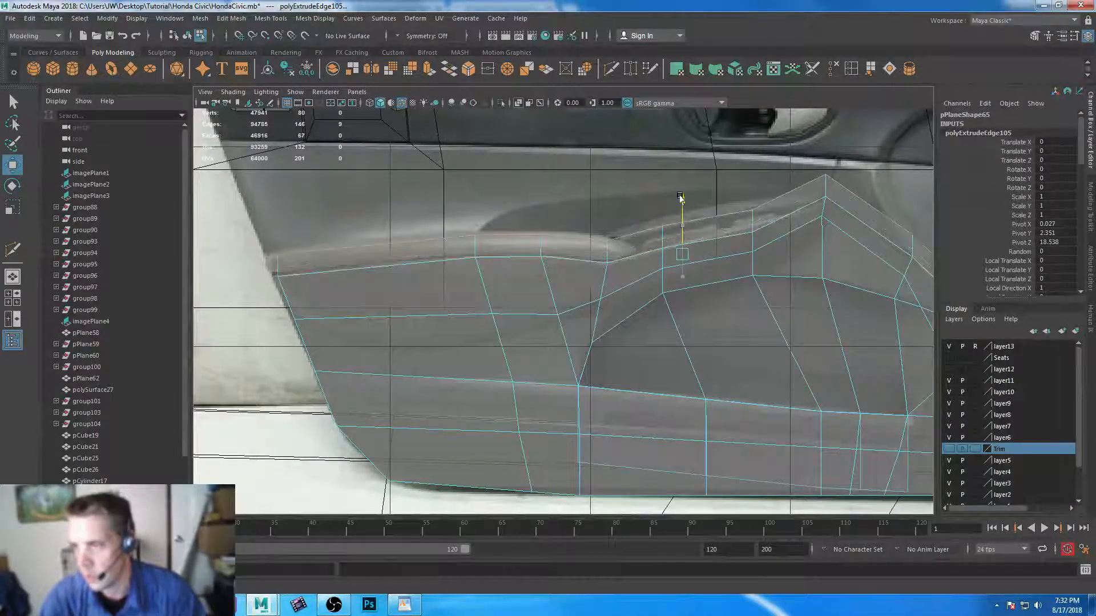
pyautogui.press('r')
pyautogui.moveTo(682, 302); pyautogui.dragTo(681, 289)
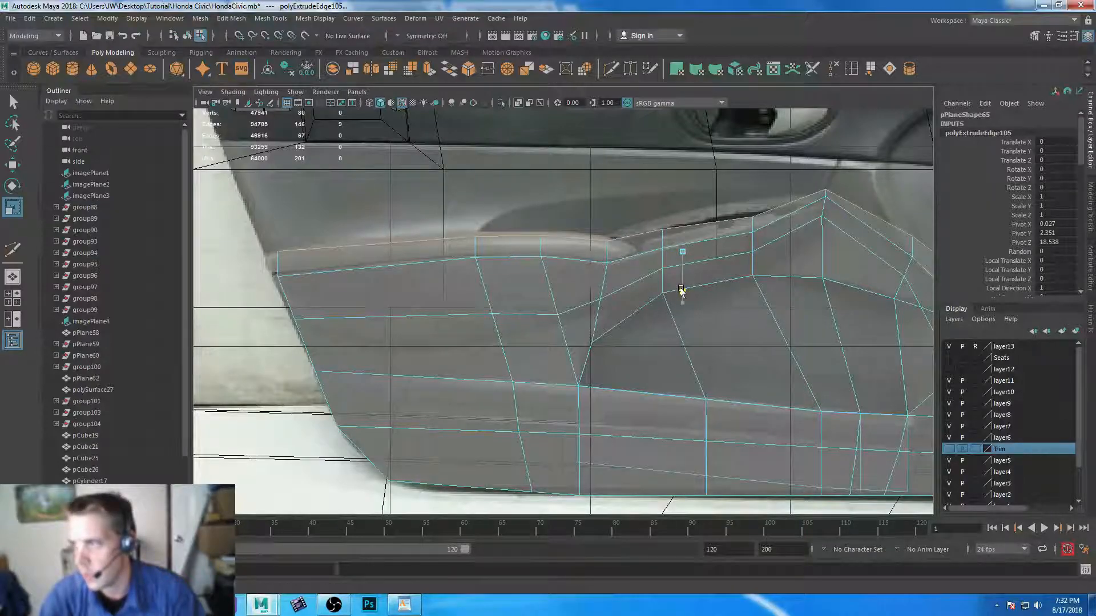
# - Move the newly extruded upper border edges slightly sideways toward the door in the perspective view
pyautogui.press('space')
pyautogui.press('space')
pyautogui.keyDown('alt'); pyautogui.moveTo(790, 234); pyautogui.dragTo(697, 264); pyautogui.keyUp('alt')
pyautogui.press('w')
pyautogui.moveTo(443, 144); pyautogui.dragTo(457, 142)
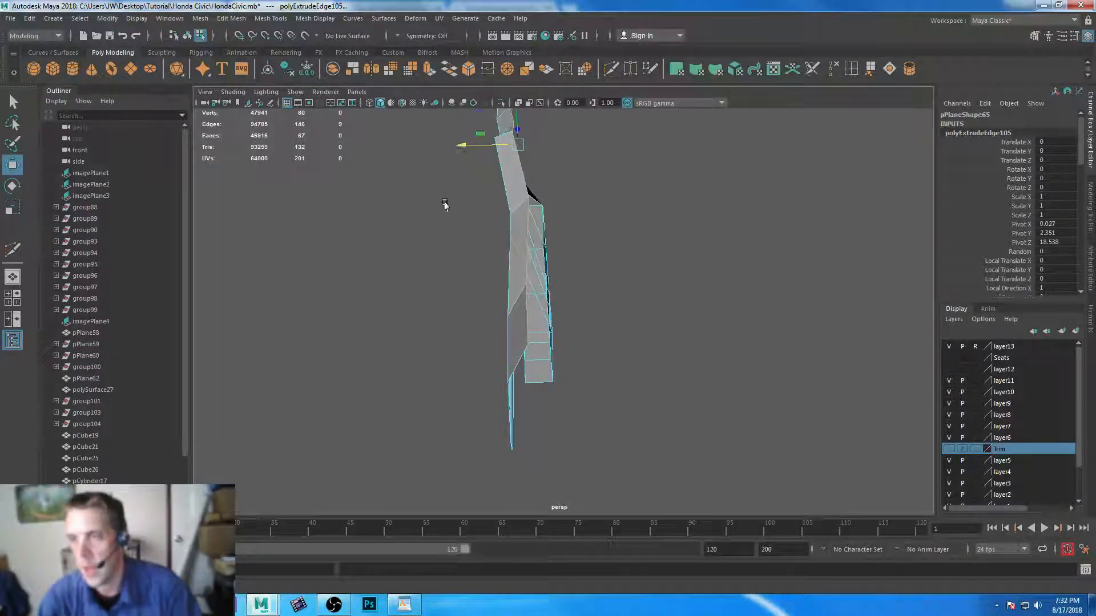
pyautogui.keyDown('alt'); pyautogui.moveTo(445, 205); pyautogui.dragTo(475, 238); pyautogui.keyUp('alt')
pyautogui.hotkey('ctrl', 'z')
pyautogui.moveTo(468, 144); pyautogui.dragTo(498, 127)
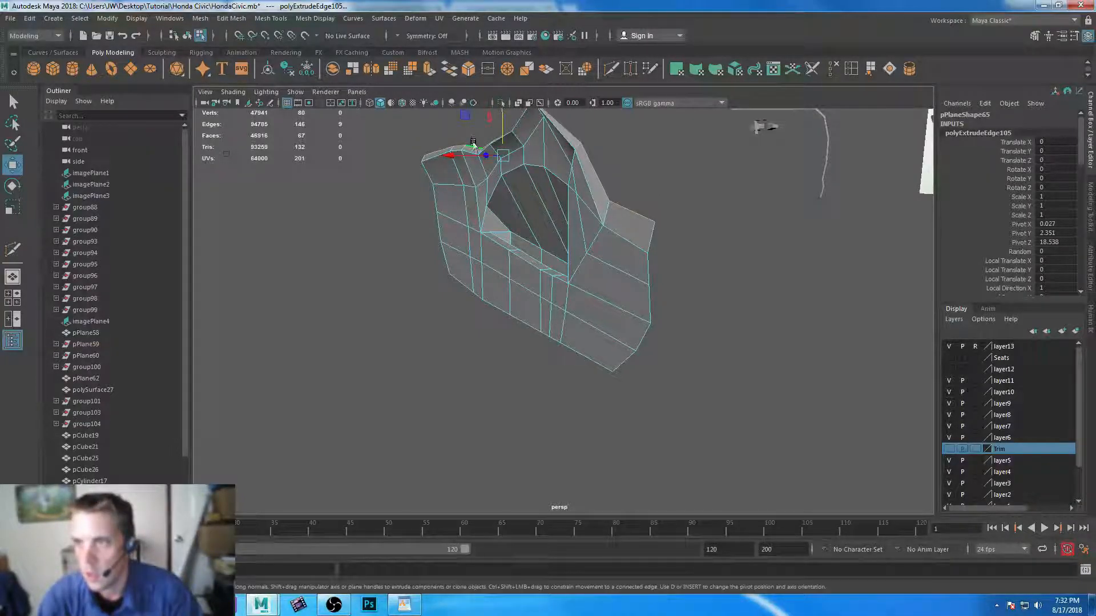
# - Extrude the border edges sideways toward the door as the armrest's ledge, and extrude them again upward
pyautogui.click(429, 70)
pyautogui.press('w')
pyautogui.moveTo(453, 155); pyautogui.dragTo(467, 155)
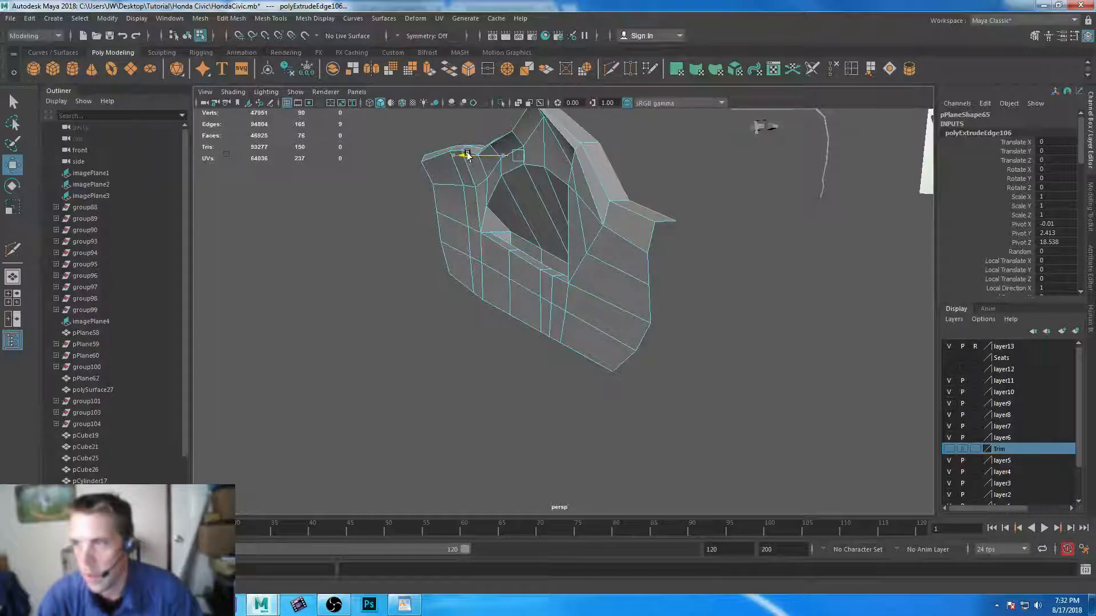
pyautogui.hotkey('ctrl', 'e')
pyautogui.moveTo(516, 126); pyautogui.dragTo(516, 85)
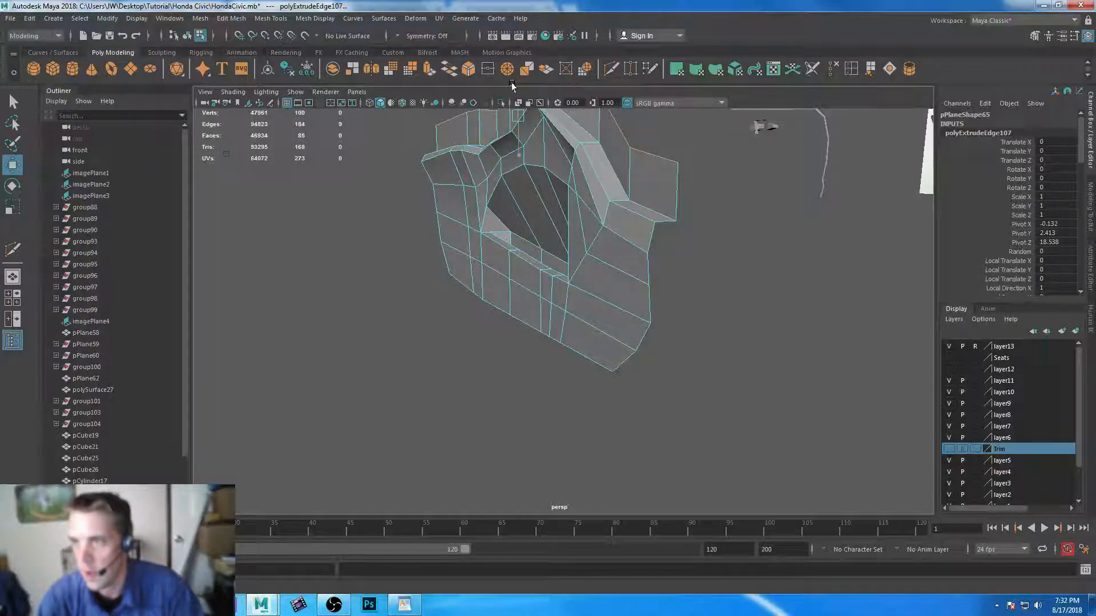
# - Scale the new upper border edges vertically into a flat line in the side view
pyautogui.press('space')
pyautogui.press('space')
pyautogui.scroll(-5, 738, 351)
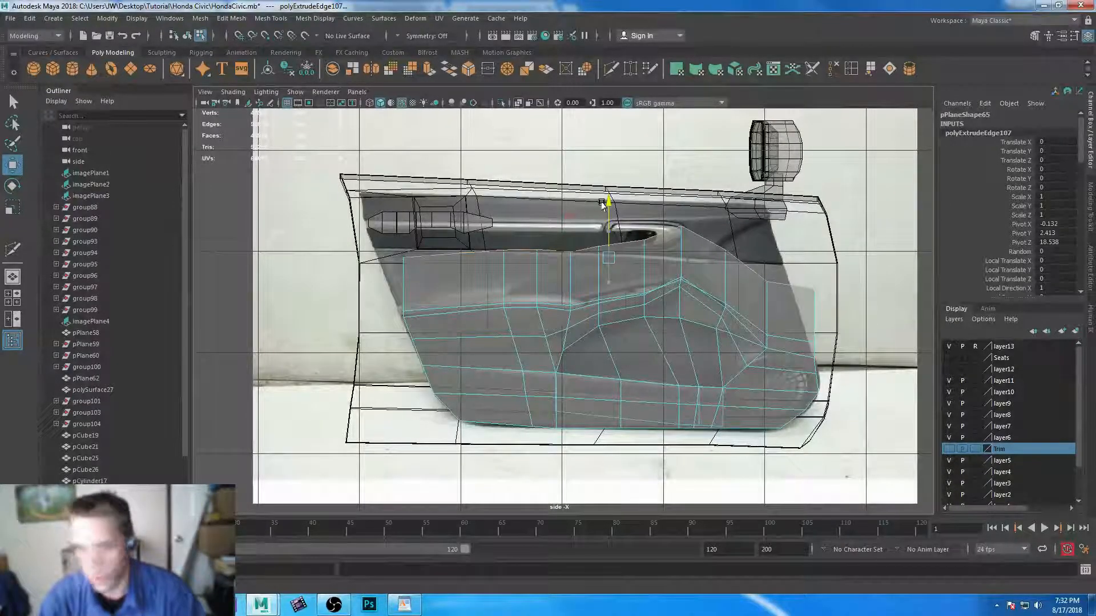
pyautogui.press('r')
pyautogui.moveTo(606, 305); pyautogui.dragTo(607, 262)
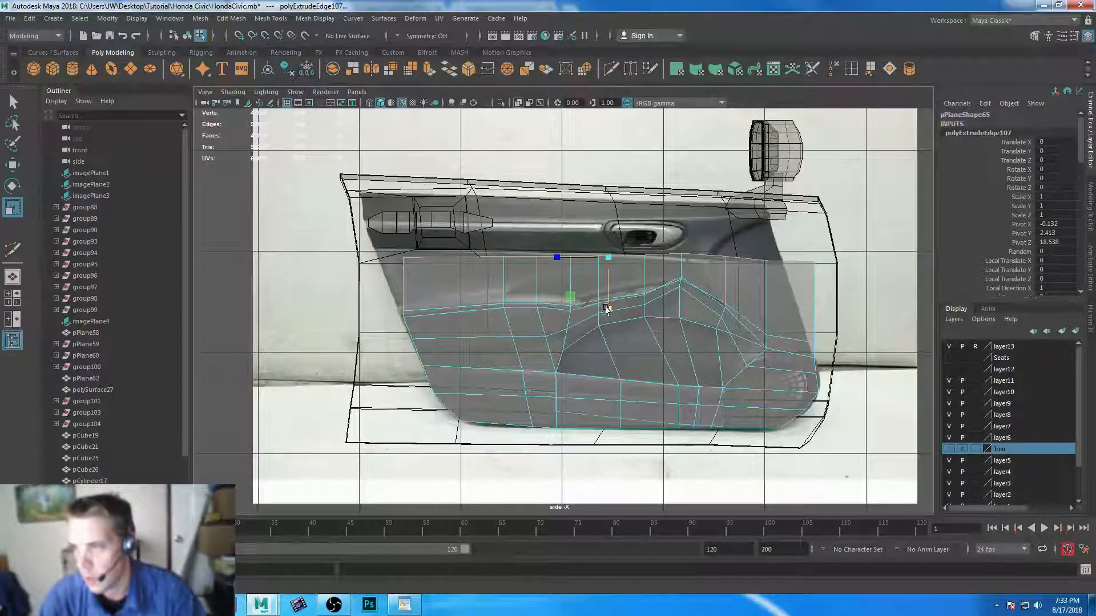
# - Move the upper border's rear and middle vertices onto the seam beneath the dark door trim in the reference
pyautogui.moveTo(482, 271); pyautogui.dragTo(425, 271, button='right')
pyautogui.press('w')
pyautogui.click(403, 258)
pyautogui.moveTo(404, 258); pyautogui.dragTo(377, 253)
pyautogui.click(504, 259)
pyautogui.moveTo(504, 259); pyautogui.dragTo(532, 254)
pyautogui.click(537, 258)
pyautogui.click(570, 258)
pyautogui.click(599, 258)
pyautogui.moveTo(616, 266); pyautogui.dragTo(615, 267)
pyautogui.moveTo(582, 207); pyautogui.dragTo(582, 202)
pyautogui.click(643, 256)
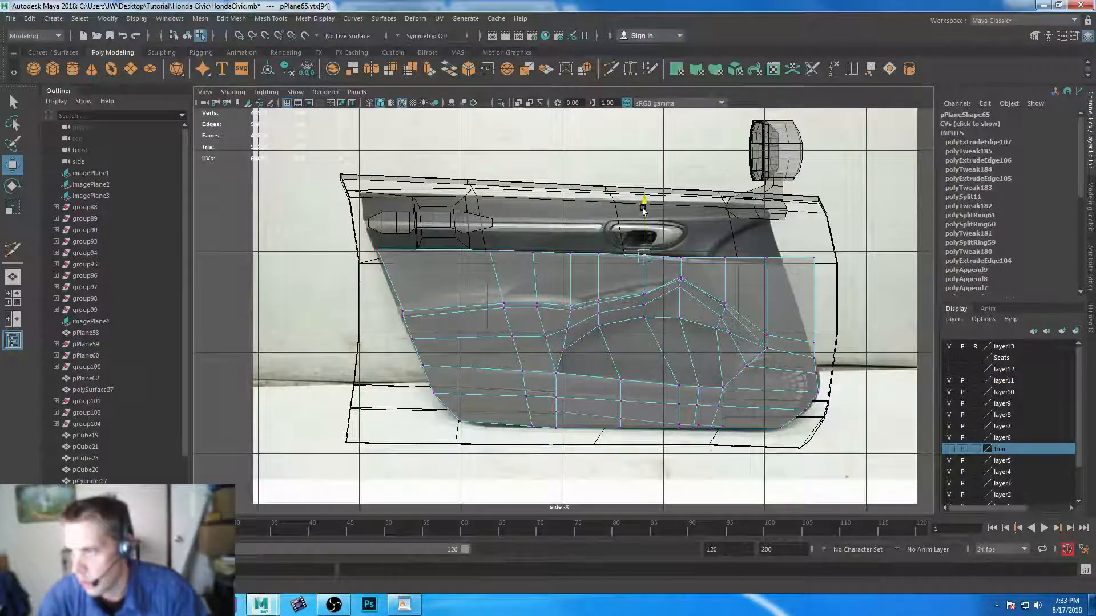
# - Align the upper border's front vertices with the trim seam and the front-edge vertices with the panel's sloped front outline
pyautogui.keyDown('alt'); pyautogui.moveTo(743, 287); pyautogui.dragTo(648, 266, button='middle'); pyautogui.keyUp('alt')
pyautogui.keyDown('alt'); pyautogui.moveTo(648, 266); pyautogui.dragTo(687, 300, button='right'); pyautogui.keyUp('alt')
pyautogui.moveTo(676, 217); pyautogui.dragTo(680, 218)
pyautogui.moveTo(661, 202); pyautogui.dragTo(659, 206)
pyautogui.moveTo(741, 214); pyautogui.dragTo(714, 197)
pyautogui.moveTo(721, 202); pyautogui.dragTo(711, 207)
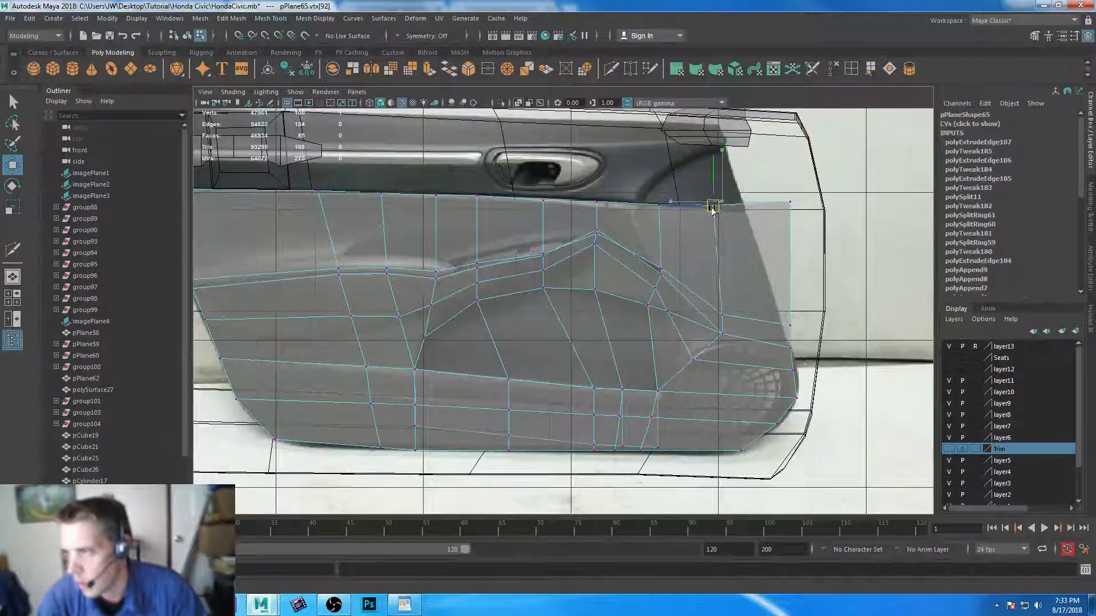
pyautogui.moveTo(790, 202); pyautogui.dragTo(744, 214)
pyautogui.moveTo(762, 308); pyautogui.dragTo(740, 325)
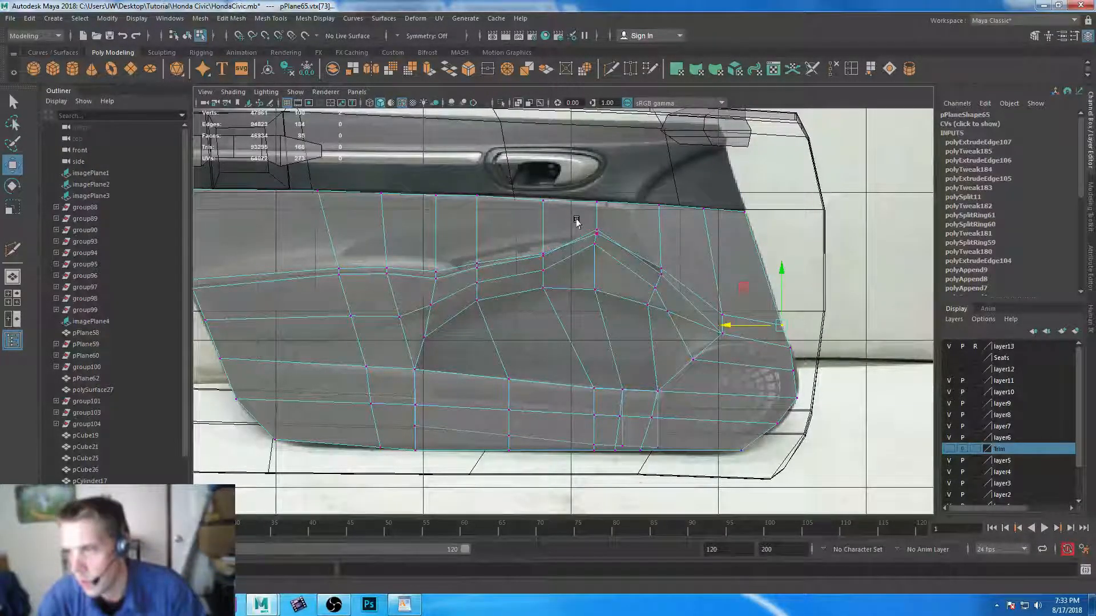
# - Lower the upper vertex at the armrest's front peak slightly in the side view
pyautogui.keyDown('alt'); pyautogui.moveTo(579, 224); pyautogui.dragTo(615, 252, button='middle'); pyautogui.keyUp('alt')
pyautogui.keyDown('alt'); pyautogui.moveTo(614, 253); pyautogui.dragTo(702, 365, button='right'); pyautogui.keyUp('alt')
pyautogui.keyDown('alt'); pyautogui.moveTo(682, 278); pyautogui.dragTo(612, 313, button='middle'); pyautogui.keyUp('alt')
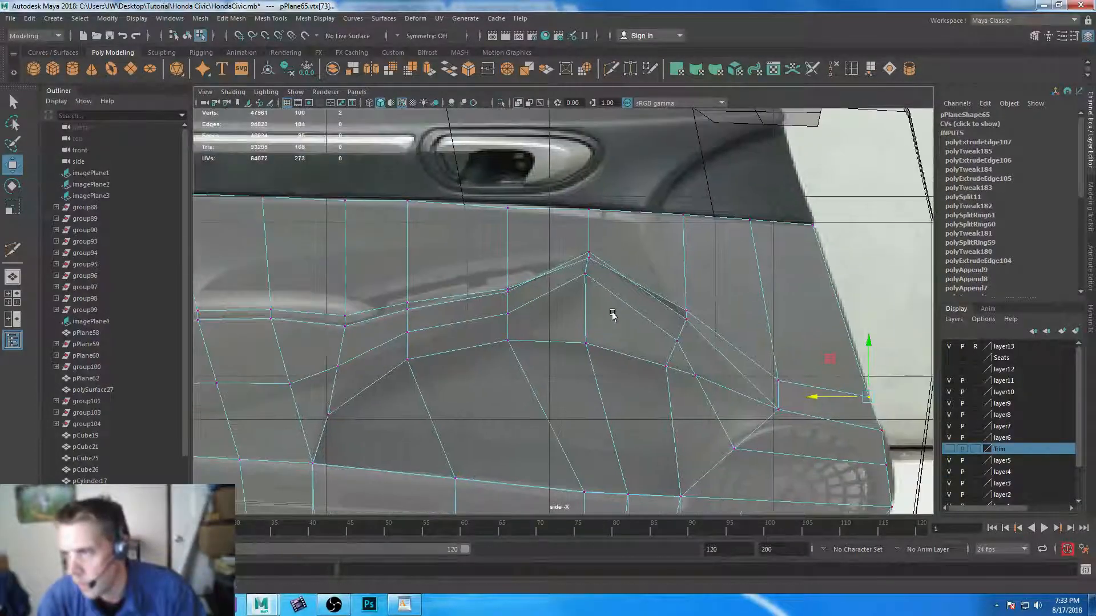
pyautogui.moveTo(599, 257); pyautogui.dragTo(600, 255)
pyautogui.moveTo(588, 190); pyautogui.dragTo(587, 199)
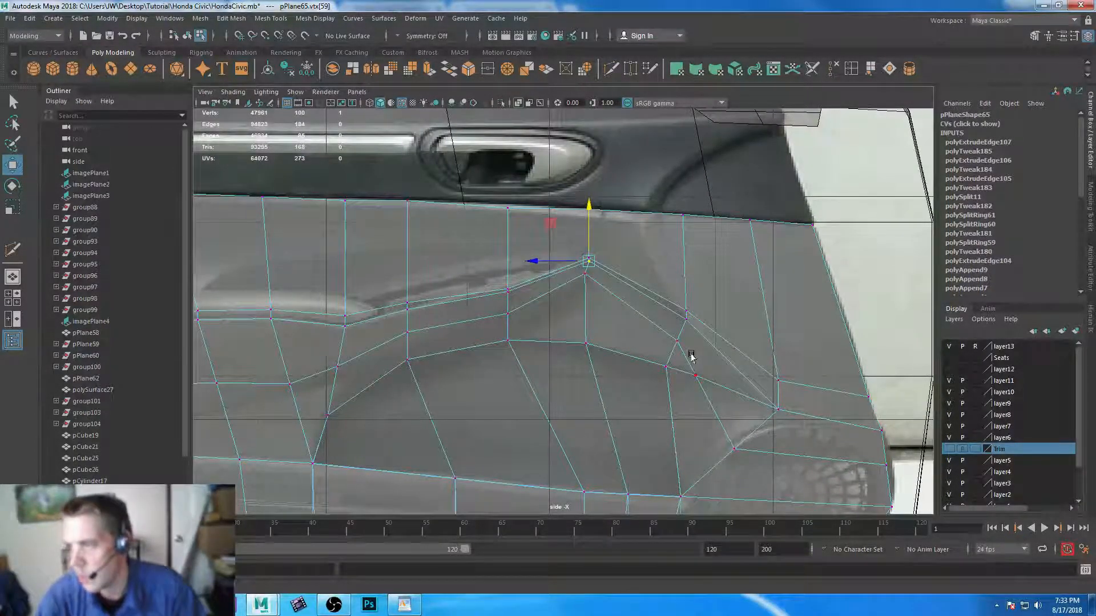
pyautogui.keyDown('alt'); pyautogui.moveTo(699, 319); pyautogui.dragTo(572, 284, button='middle'); pyautogui.keyUp('alt')
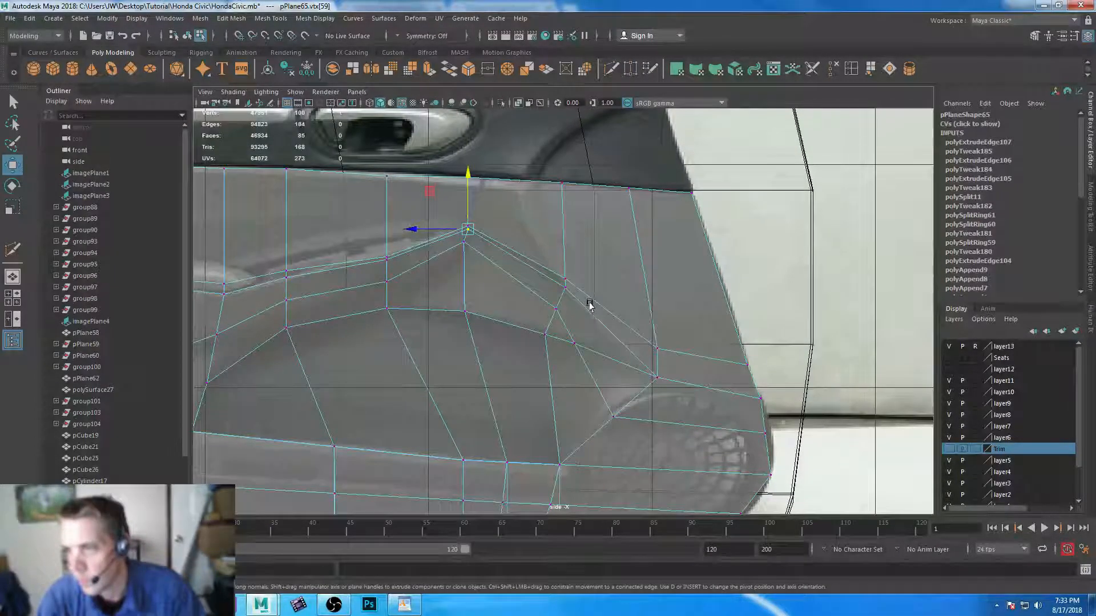
pyautogui.click(611, 69)
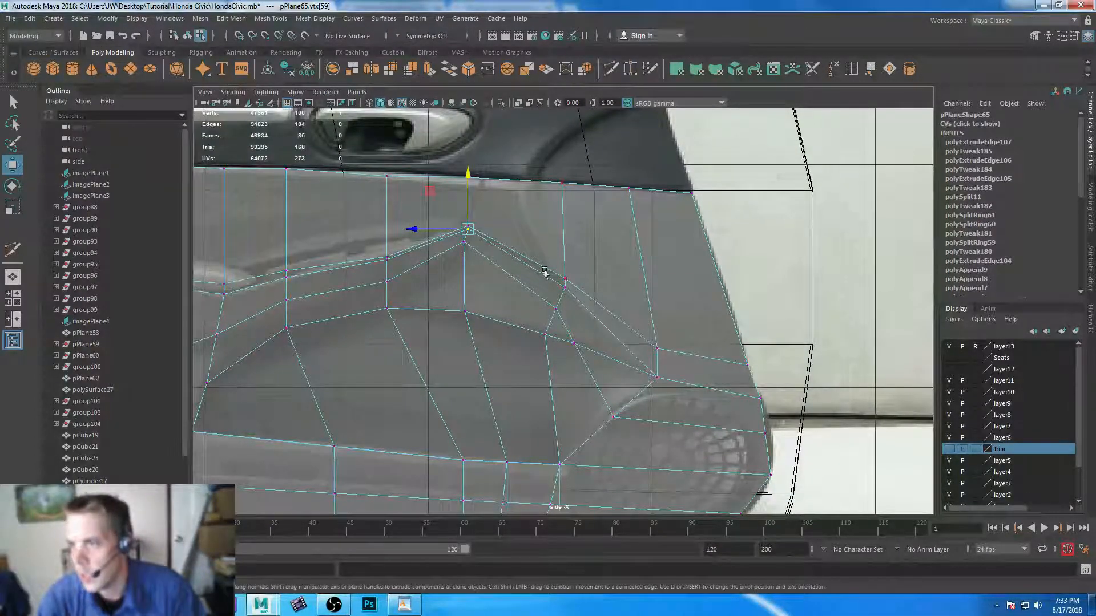
pyautogui.click(467, 229)
pyautogui.click(565, 280)
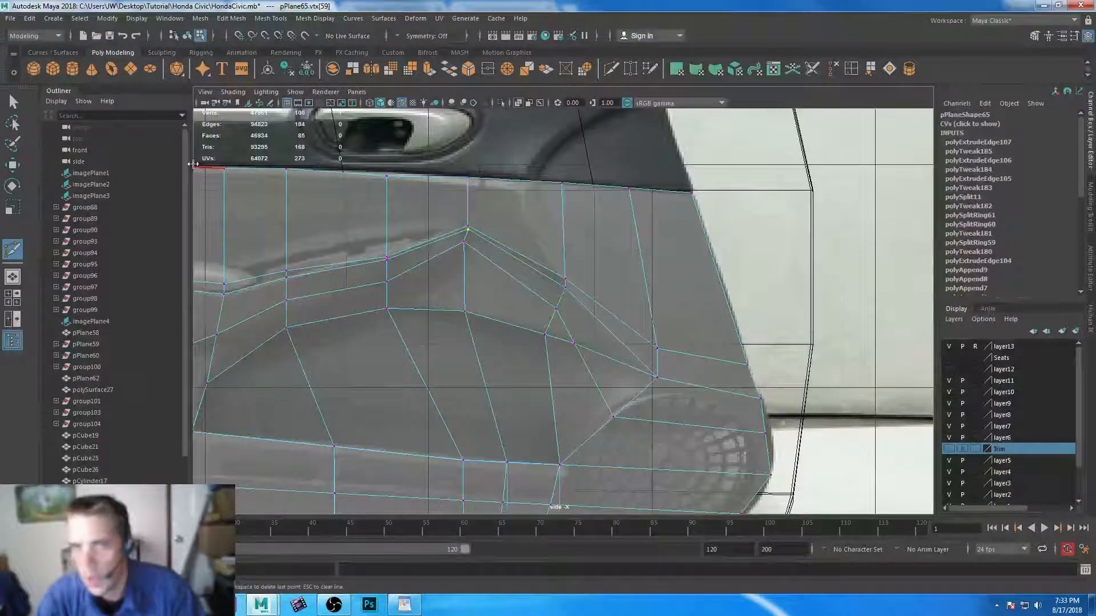
pyautogui.click(14, 103)
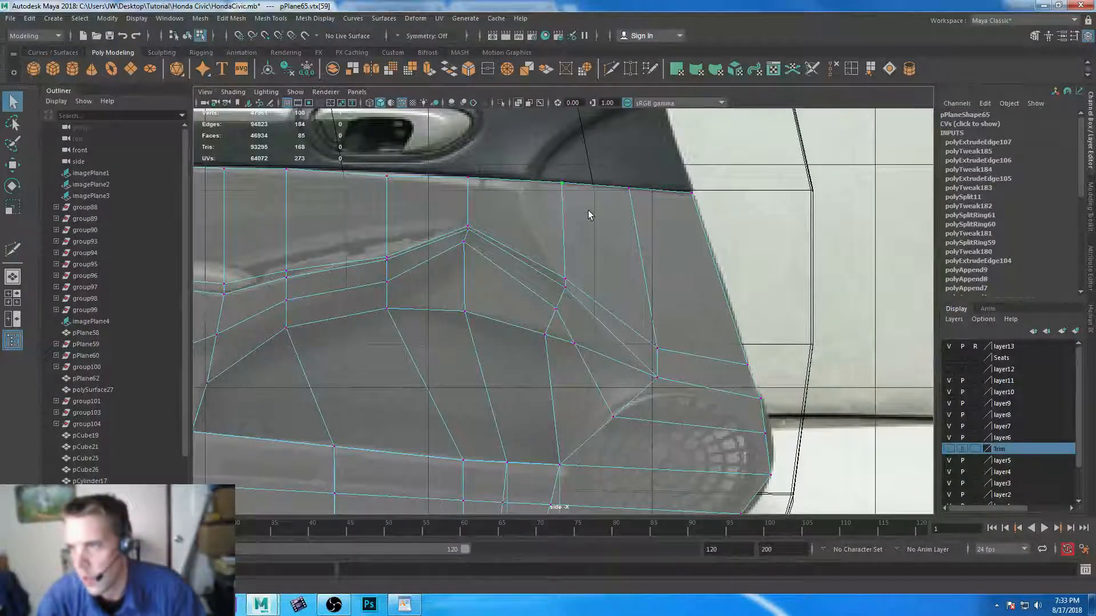
# - Shift the border vertex just ahead of the armrest peak rearward, and insert a horizontal edge loop between the border and armrest
pyautogui.press('w')
pyautogui.moveTo(502, 180); pyautogui.dragTo(471, 175)
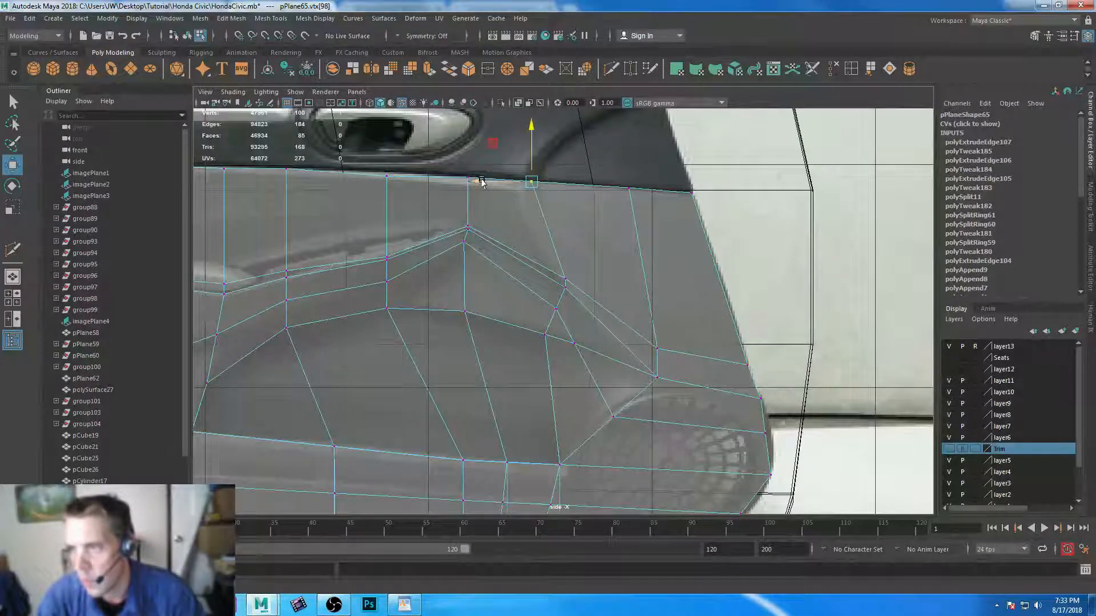
pyautogui.click(852, 69)
pyautogui.keyDown('ctrl'); pyautogui.click(545, 224); pyautogui.keyUp('ctrl')
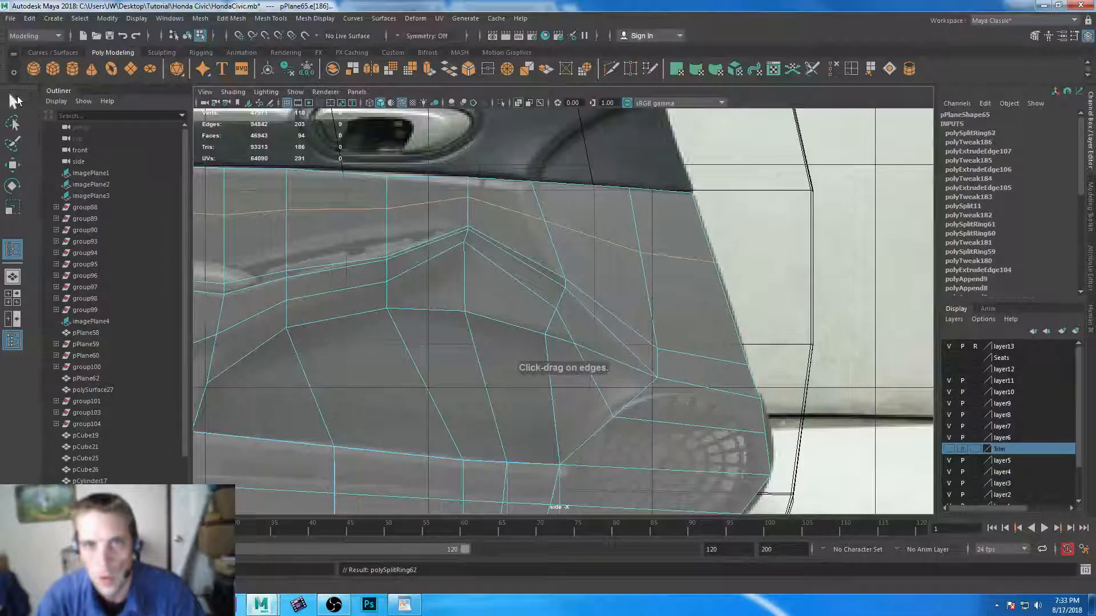
# - Move the new loop's vertex ahead of the armrest peak under the shifted border vertex, and preview the panel smoothed
pyautogui.click(12, 102)
pyautogui.moveTo(560, 212); pyautogui.dragTo(514, 208, button='right')
pyautogui.moveTo(542, 200); pyautogui.dragTo(528, 222)
pyautogui.press('w')
pyautogui.scroll(-3, 662, 294)
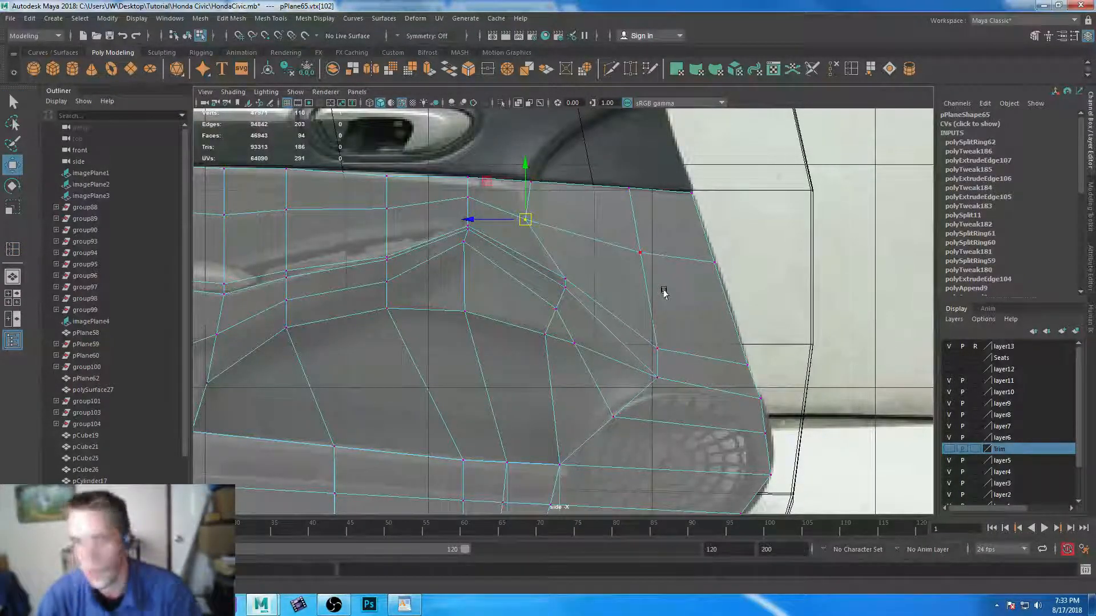
pyautogui.scroll(3, 651, 348)
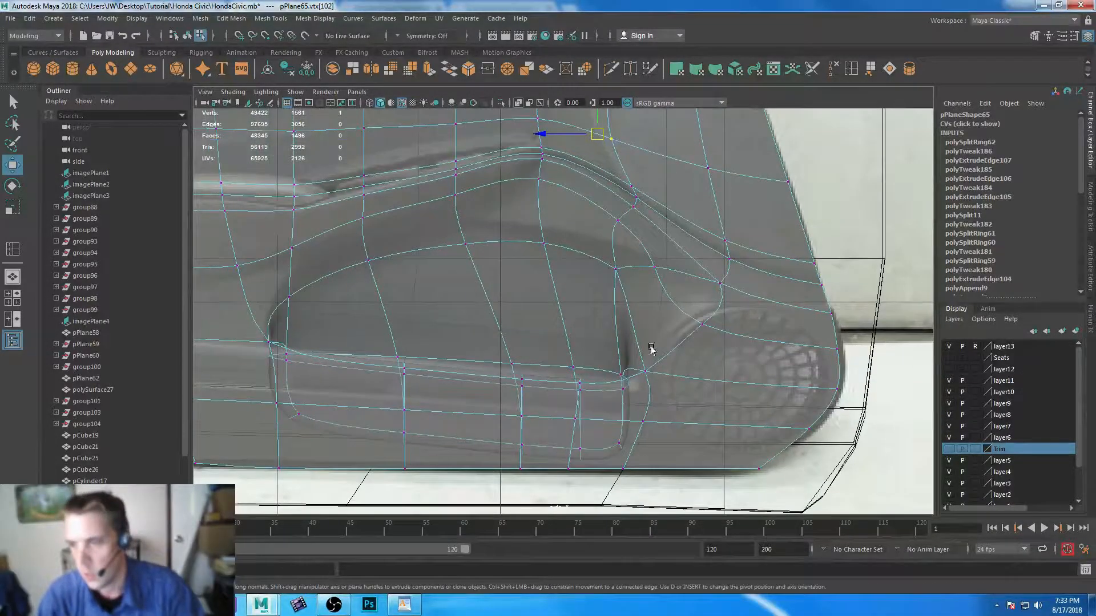
pyautogui.scroll(-4, 651, 348)
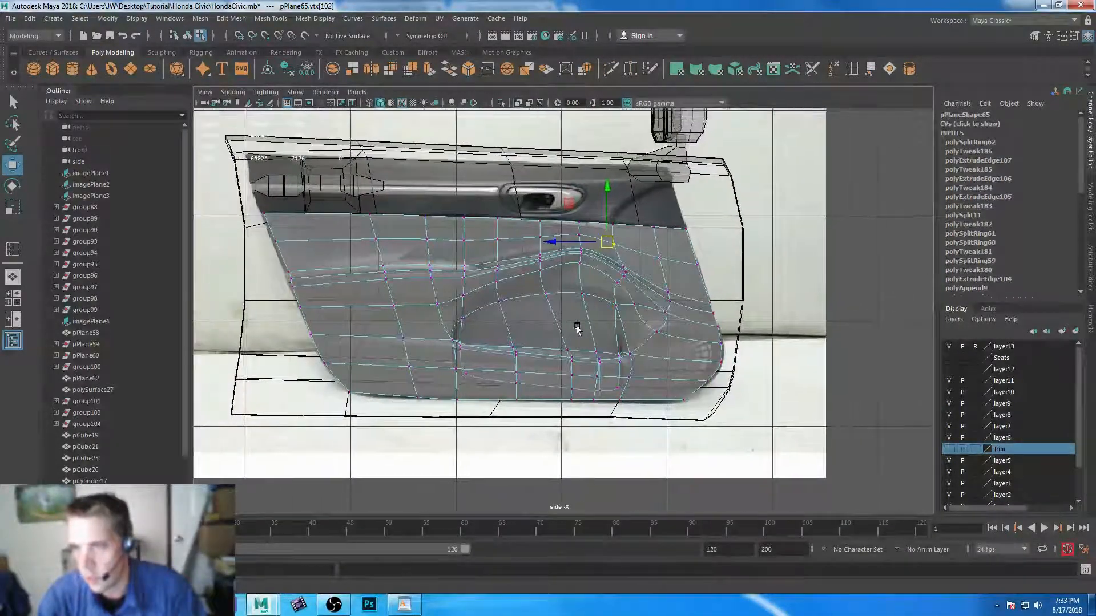
pyautogui.scroll(5, 404, 282)
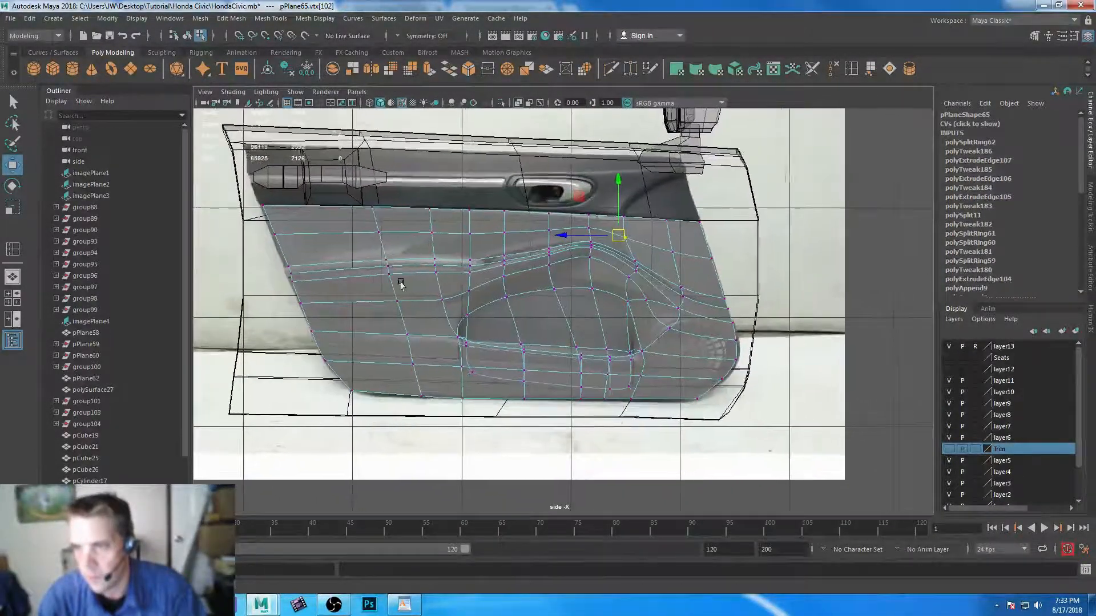
# - Select the strip of faces beneath the armrest from the rear to its peak and move it slightly toward the cabin
pyautogui.rightClick(365, 274)
pyautogui.click(376, 268)
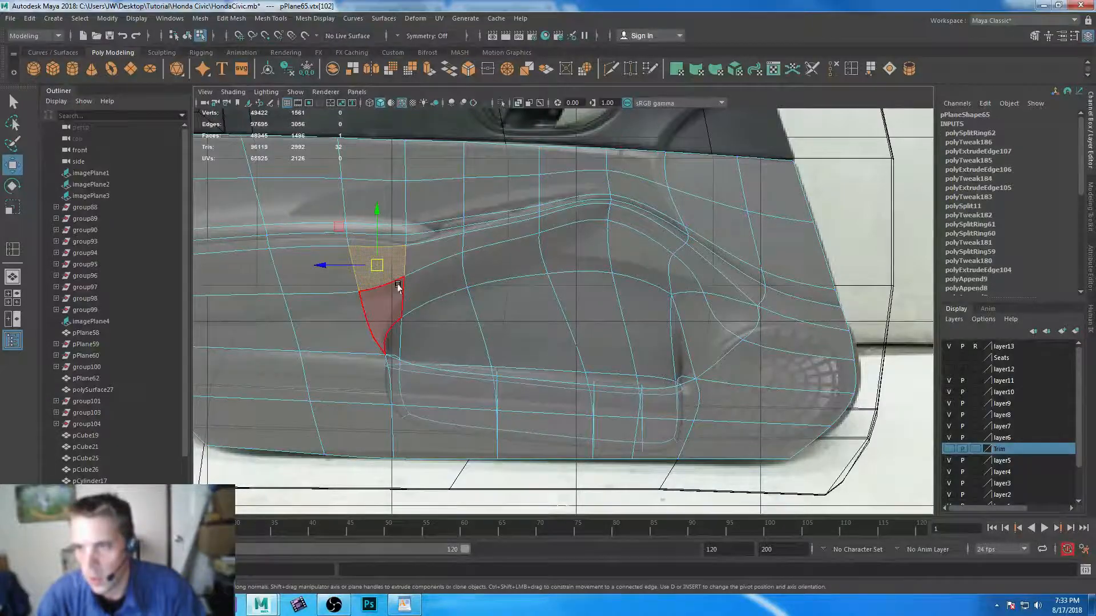
pyautogui.keyDown('alt'); pyautogui.moveTo(397, 287); pyautogui.dragTo(445, 276, button='middle'); pyautogui.keyUp('alt')
pyautogui.click(605, 210)
pyautogui.keyDown('shift'); pyautogui.doubleClick(290, 254); pyautogui.keyUp('shift')
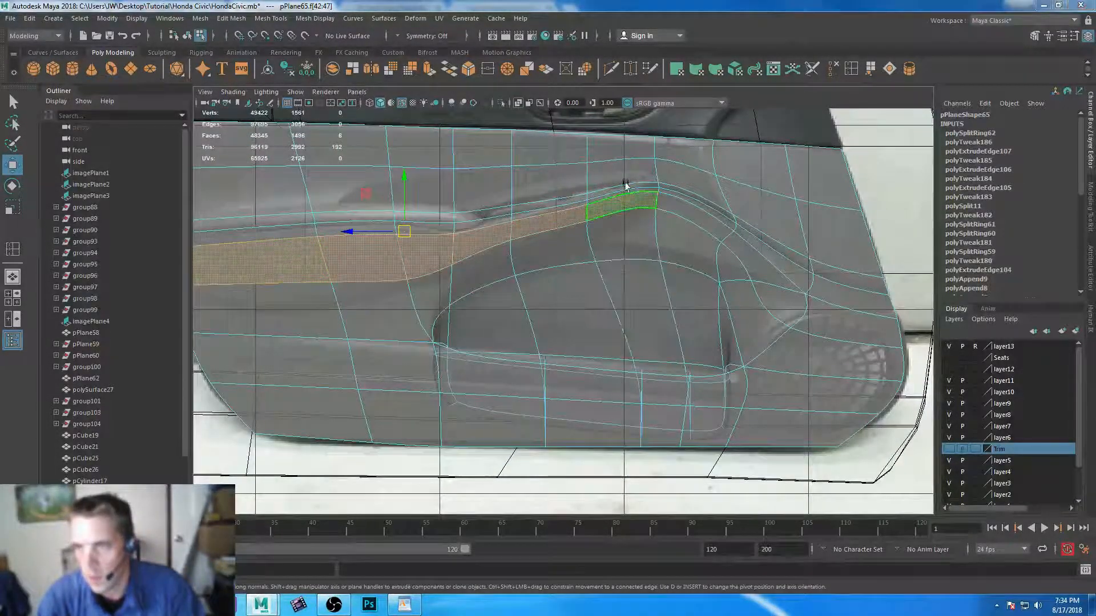
pyautogui.press('space')
pyautogui.press('space')
pyautogui.keyDown('alt'); pyautogui.moveTo(479, 190); pyautogui.dragTo(525, 227, button='middle'); pyautogui.keyUp('alt')
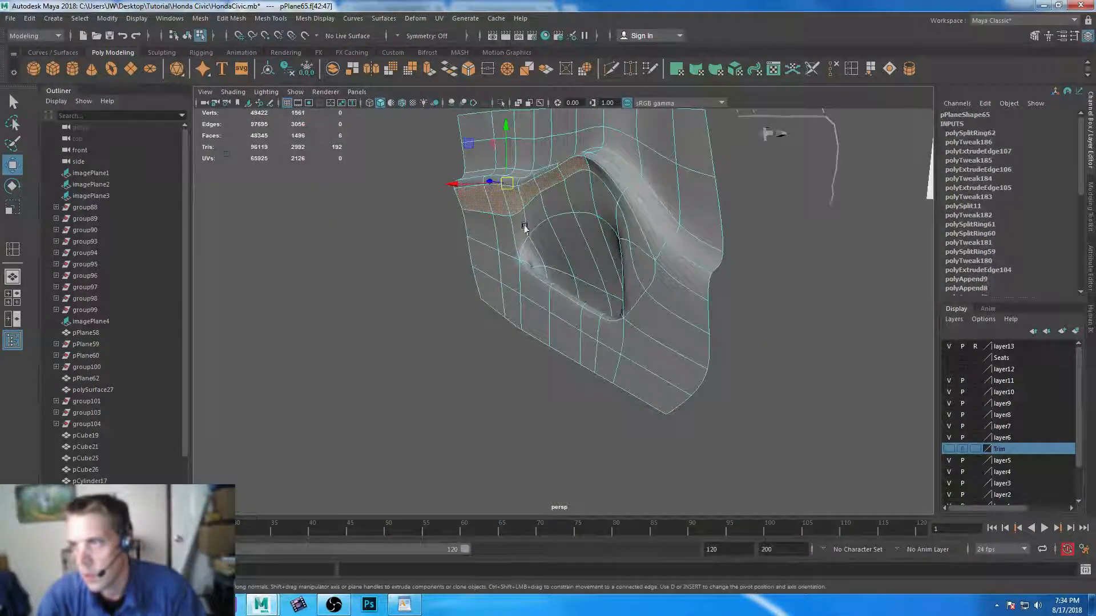
pyautogui.keyDown('alt'); pyautogui.moveTo(454, 183); pyautogui.dragTo(443, 181); pyautogui.keyUp('alt')
# - Select the edge loops around the armrest's front peak one after another, moving the growing selection slightly toward the door
pyautogui.keyDown('alt'); pyautogui.moveTo(517, 225); pyautogui.dragTo(573, 236); pyautogui.keyUp('alt')
pyautogui.moveTo(617, 190); pyautogui.dragTo(615, 164, button='right')
pyautogui.doubleClick(622, 186)
pyautogui.keyDown('alt'); pyautogui.moveTo(656, 299); pyautogui.dragTo(508, 158); pyautogui.keyUp('alt')
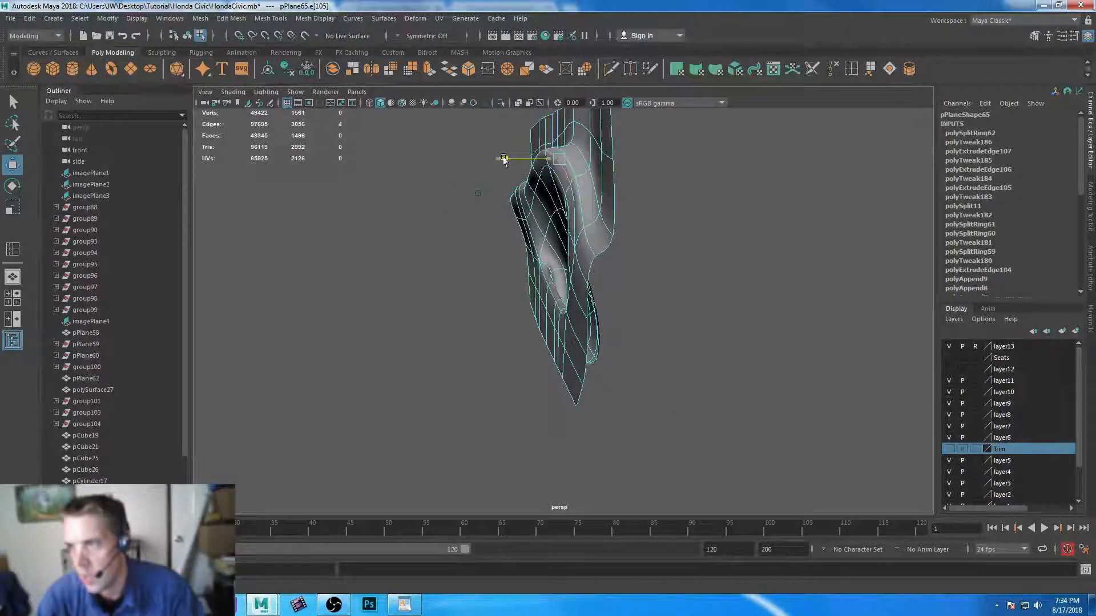
pyautogui.keyDown('shift'); pyautogui.doubleClick(570, 182); pyautogui.keyUp('shift')
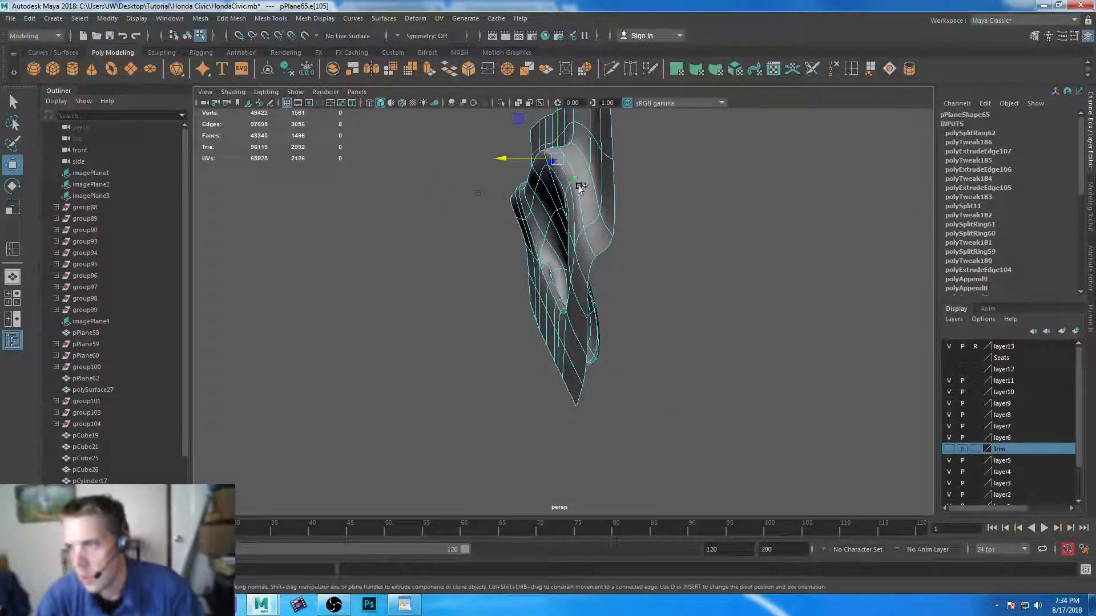
pyautogui.moveTo(507, 158); pyautogui.dragTo(509, 158)
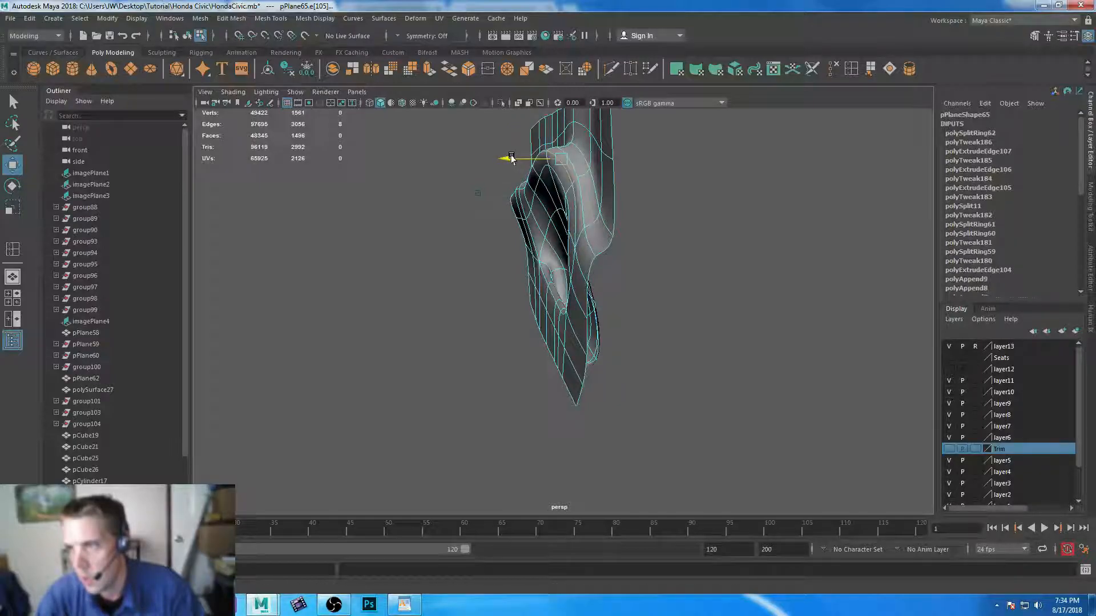
pyautogui.keyDown('shift'); pyautogui.doubleClick(576, 166); pyautogui.keyUp('shift')
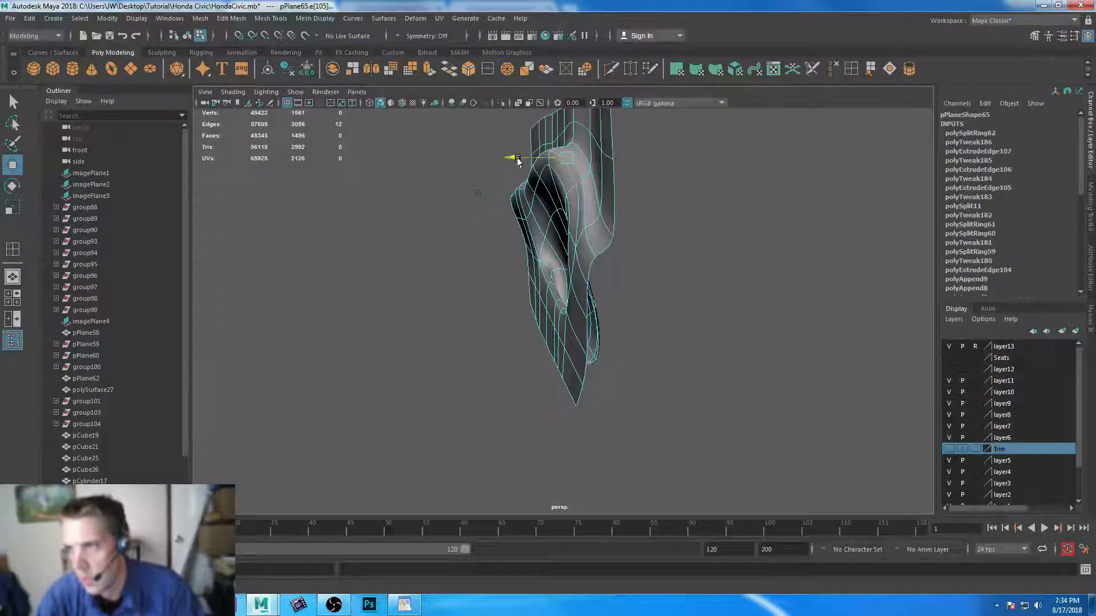
pyautogui.doubleClick(574, 171)
pyautogui.moveTo(513, 159); pyautogui.dragTo(515, 160)
# - Adjust the vertices on the armrest's front slope and the three vertices above them slightly sideways
pyautogui.moveTo(572, 190); pyautogui.dragTo(514, 186, button='right')
pyautogui.click(522, 182)
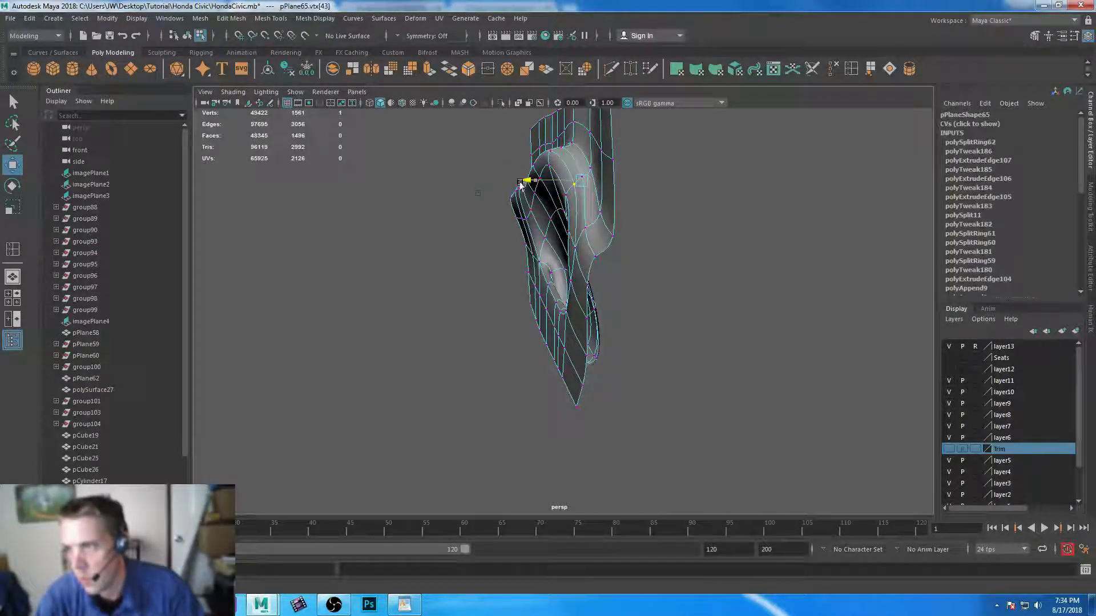
pyautogui.keyDown('alt'); pyautogui.moveTo(517, 184); pyautogui.dragTo(674, 343); pyautogui.keyUp('alt')
pyautogui.keyDown('alt'); pyautogui.moveTo(597, 338); pyautogui.dragTo(609, 355); pyautogui.keyUp('alt')
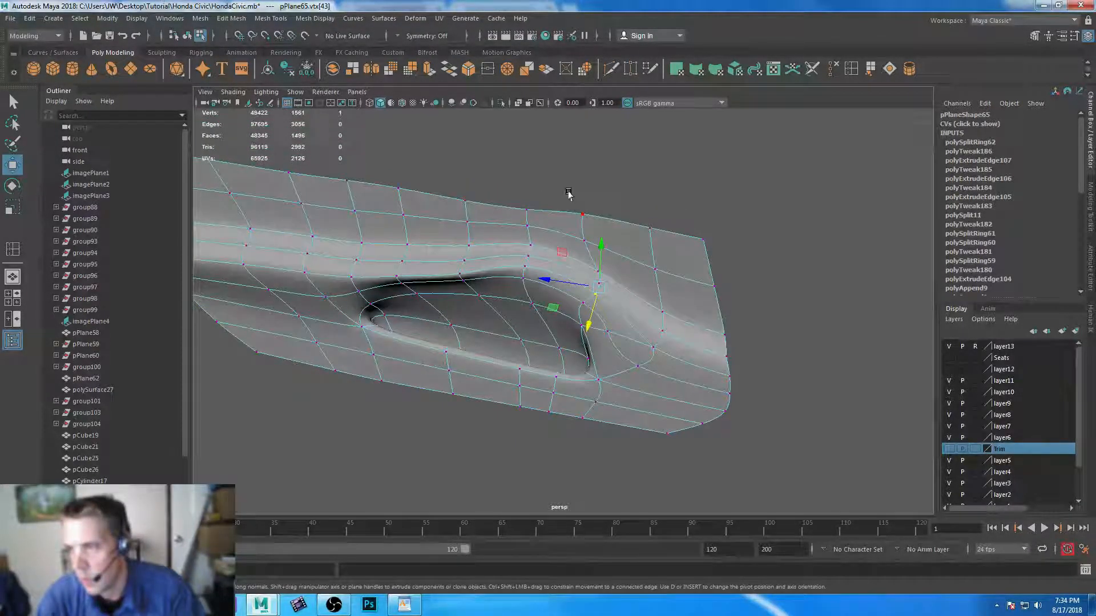
pyautogui.moveTo(611, 276); pyautogui.dragTo(612, 276)
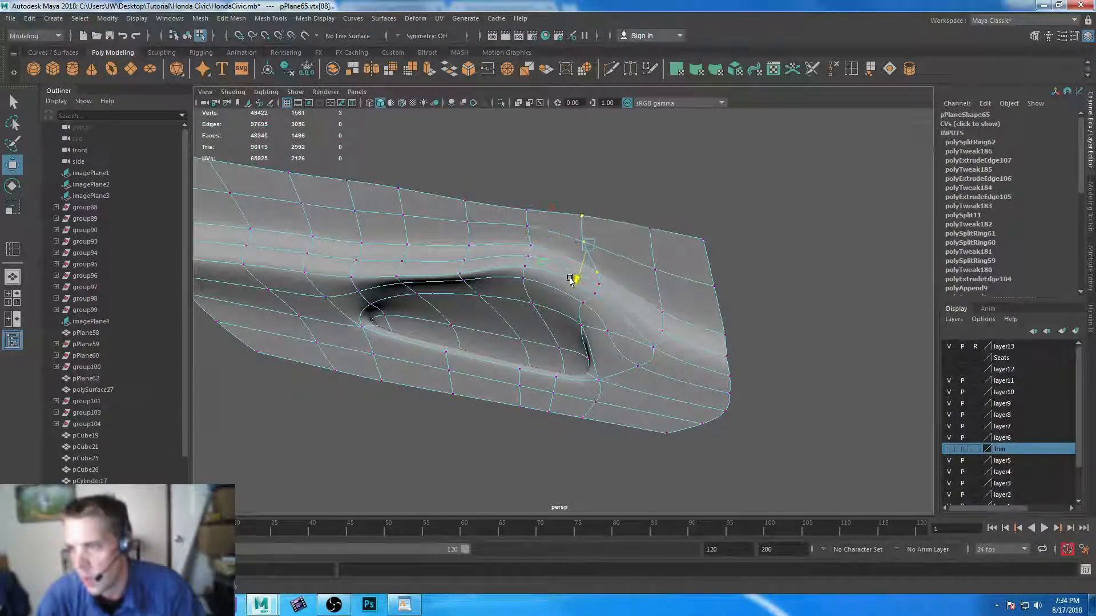
# - Select the upper panel's vertices from the rear edge to the armrest peak and move them slightly toward the cabin
pyautogui.keyDown('alt'); pyautogui.moveTo(439, 215); pyautogui.dragTo(368, 179); pyautogui.keyUp('alt')
pyautogui.moveTo(252, 139); pyautogui.dragTo(695, 230)
pyautogui.keyDown('shift'); pyautogui.moveTo(609, 225); pyautogui.dragTo(620, 237); pyautogui.keyUp('shift')
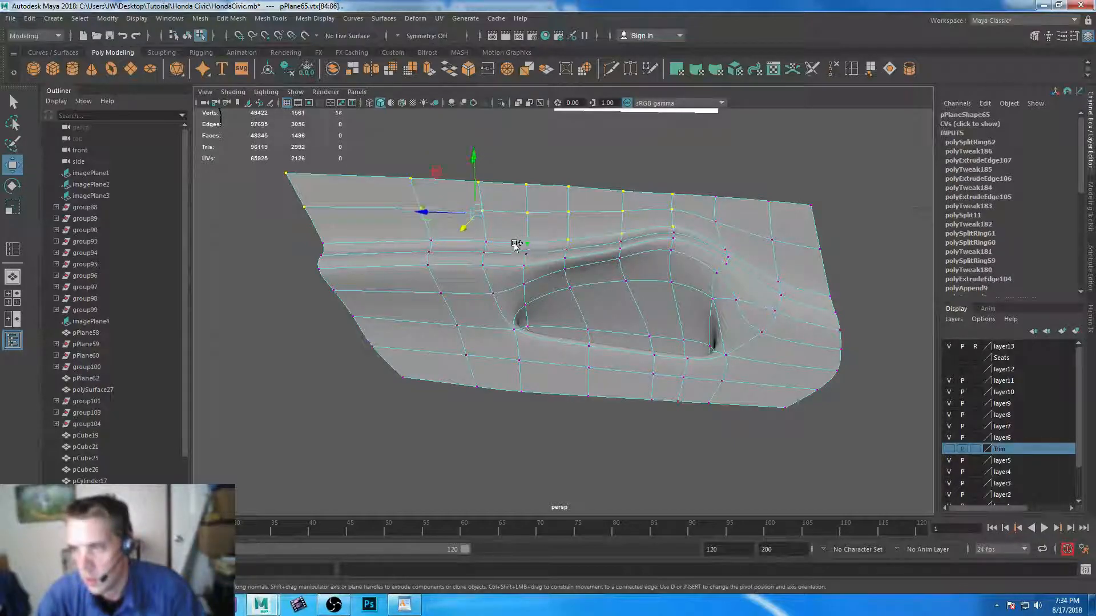
pyautogui.keyDown('shift'); pyautogui.moveTo(306, 227); pyautogui.dragTo(346, 247); pyautogui.keyUp('shift')
pyautogui.keyDown('shift'); pyautogui.moveTo(498, 242); pyautogui.dragTo(417, 166); pyautogui.keyUp('shift')
pyautogui.moveTo(426, 206); pyautogui.dragTo(421, 208)
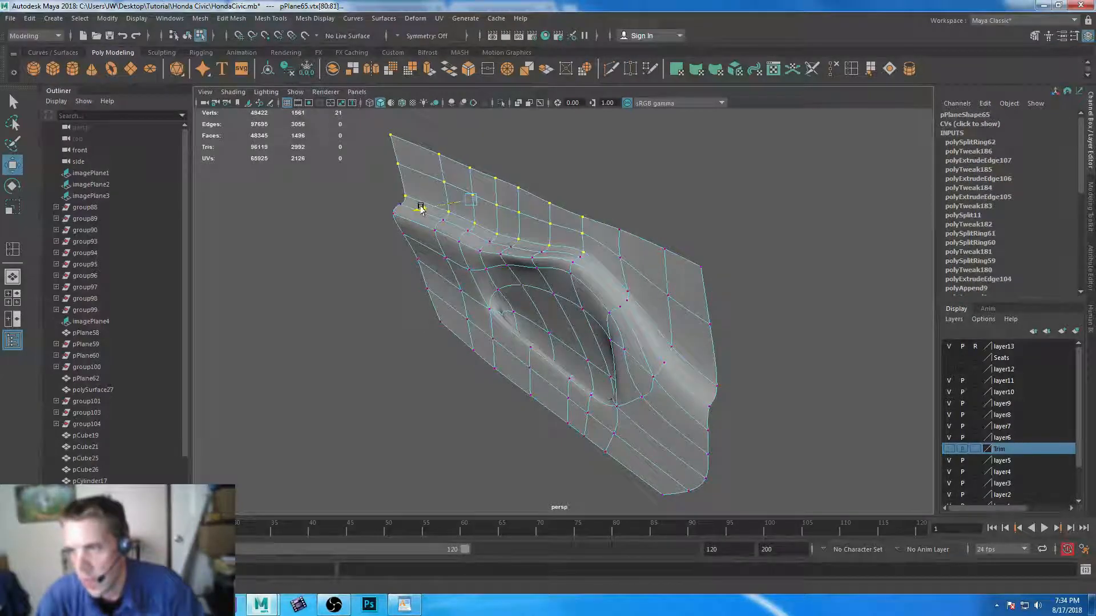
pyautogui.keyDown('alt'); pyautogui.moveTo(489, 298); pyautogui.dragTo(631, 335); pyautogui.keyUp('alt')
pyautogui.keyDown('alt'); pyautogui.moveTo(632, 335); pyautogui.dragTo(506, 360, button='middle'); pyautogui.keyUp('alt')
pyautogui.keyDown('alt'); pyautogui.moveTo(506, 360); pyautogui.dragTo(580, 375, button='right'); pyautogui.keyUp('alt')
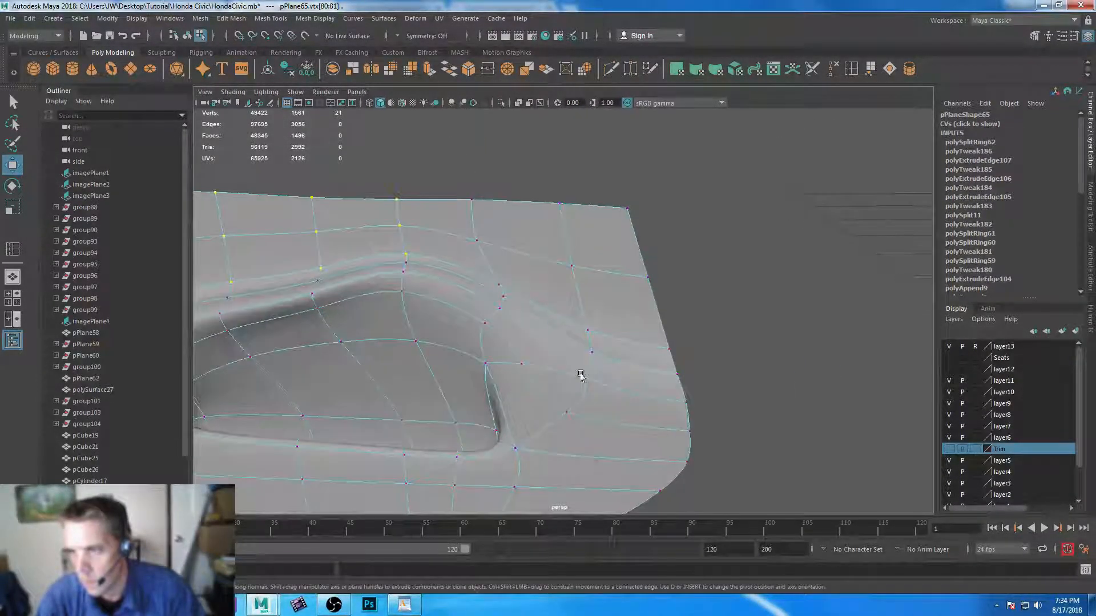
pyautogui.press('space')
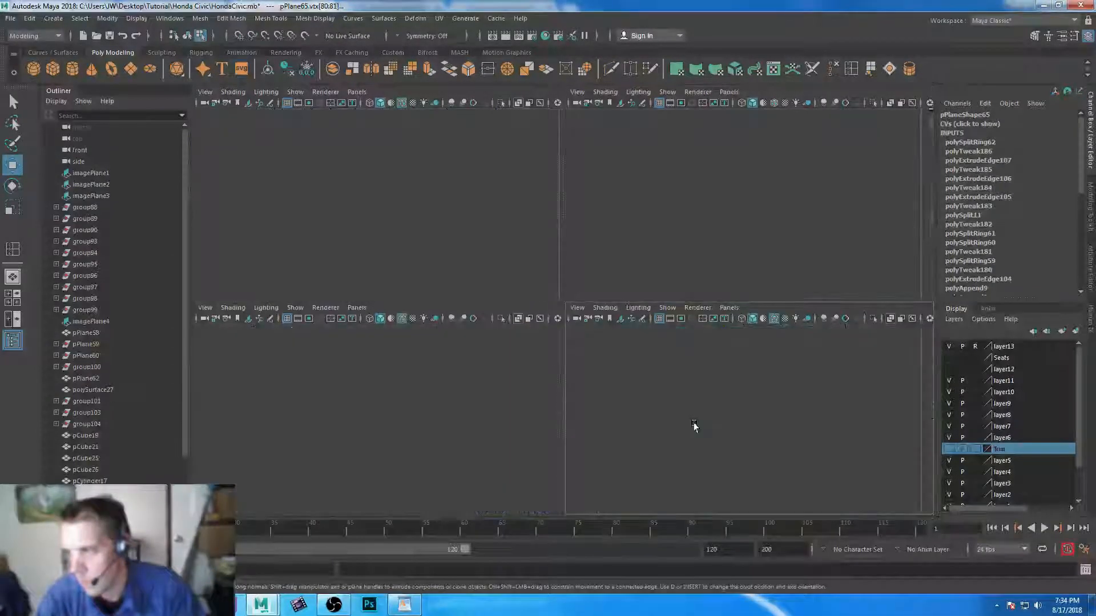
# - Cut a new edge line with Multi-Cut from the upper seam down past the armrest's front slope to the panel's front edge
pyautogui.press('space')
pyautogui.keyDown('alt'); pyautogui.moveTo(679, 313); pyautogui.dragTo(605, 345, button='middle'); pyautogui.keyUp('alt')
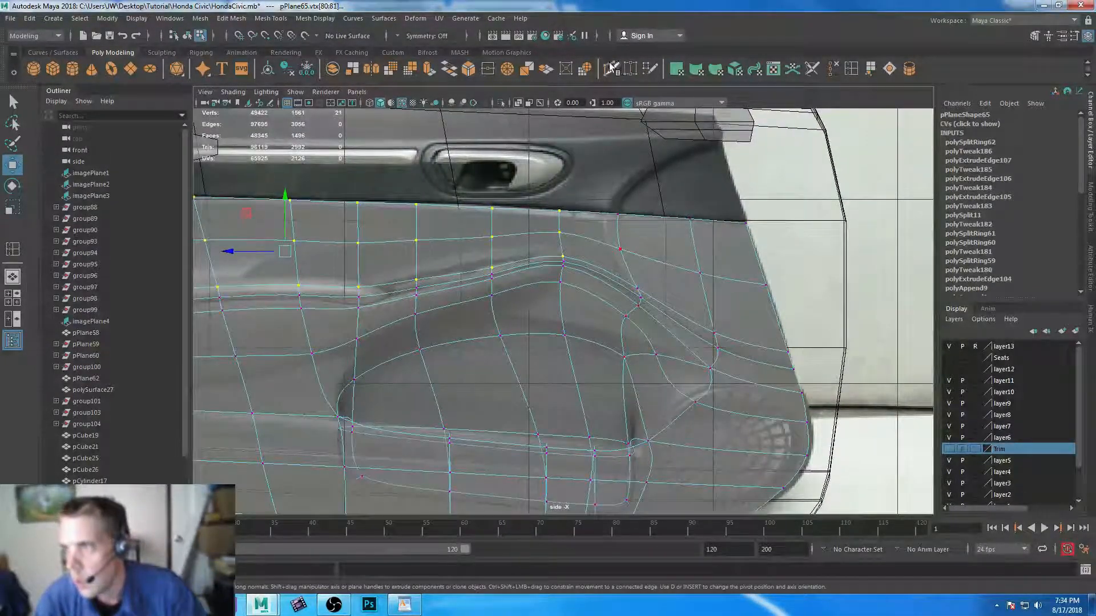
pyautogui.hotkey('ctrl', 'shift', 'x')
pyautogui.click(622, 215)
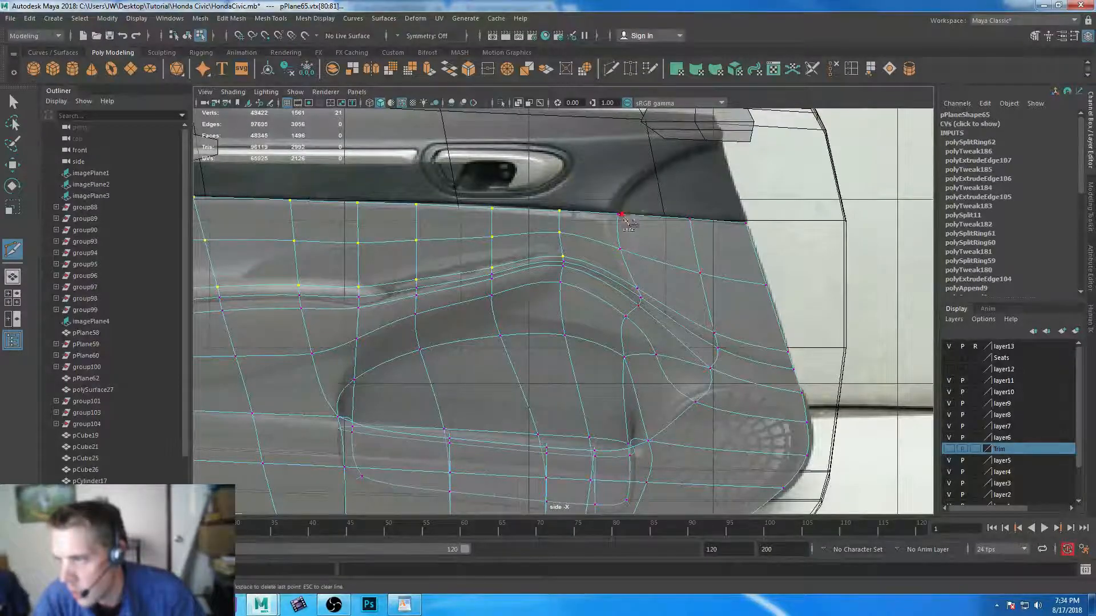
pyautogui.click(624, 250)
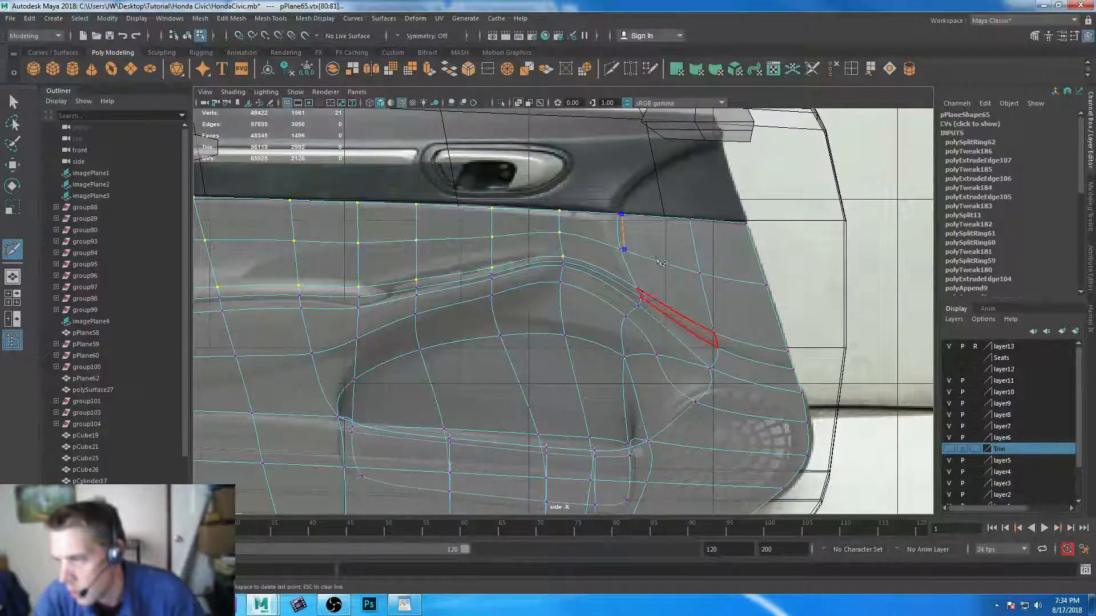
pyautogui.keyDown('alt'); pyautogui.moveTo(657, 259); pyautogui.dragTo(758, 385, button='right'); pyautogui.keyUp('alt')
pyautogui.keyDown('alt'); pyautogui.moveTo(758, 385); pyautogui.dragTo(607, 359, button='middle'); pyautogui.keyUp('alt')
pyautogui.moveTo(588, 281); pyautogui.dragTo(540, 260)
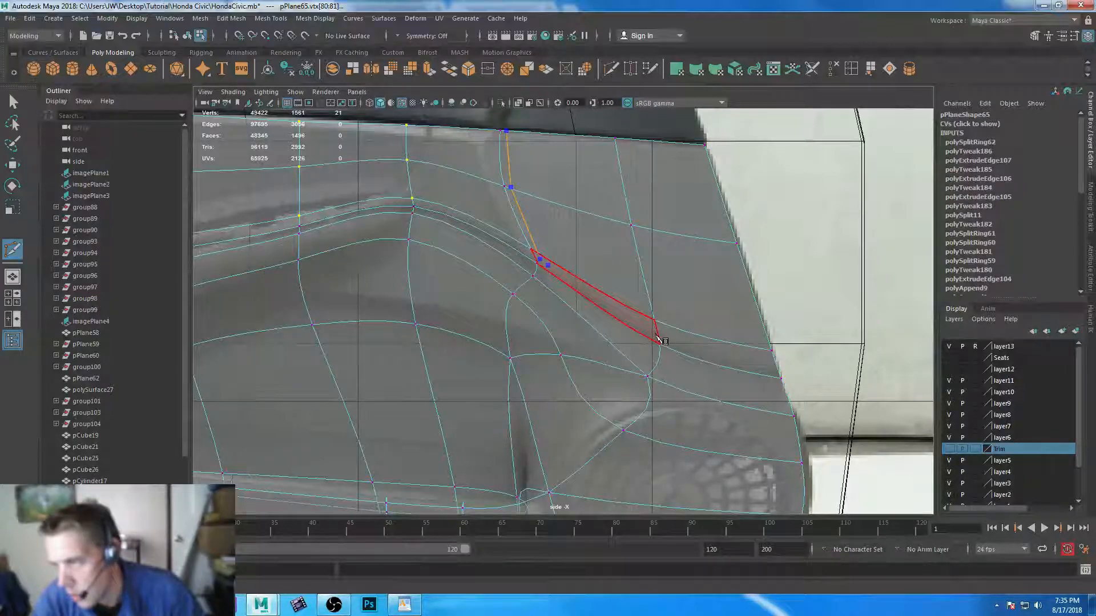
pyautogui.press('1')
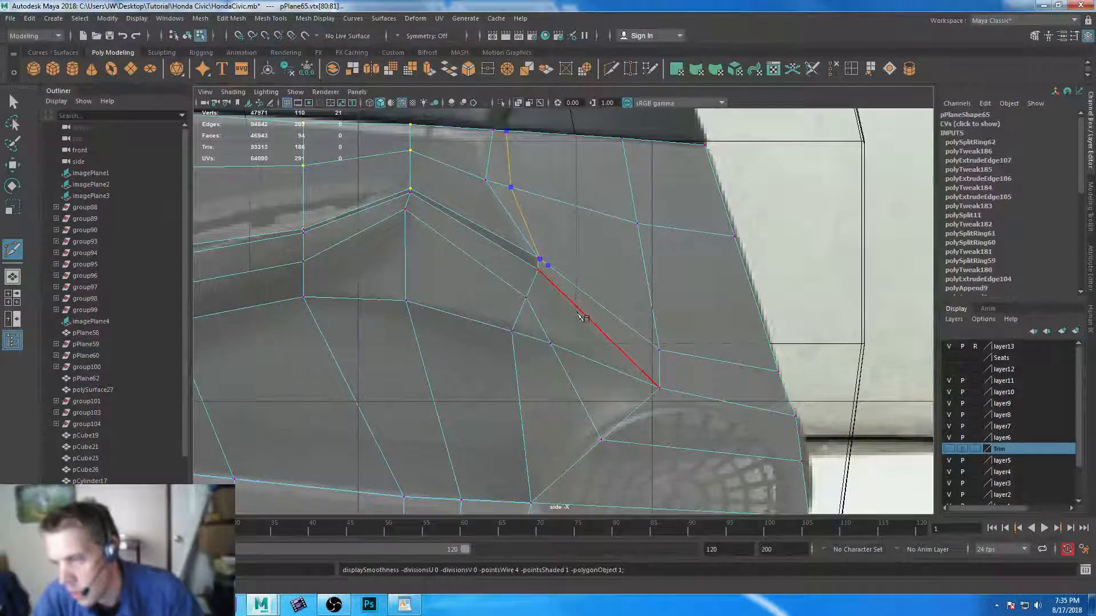
pyautogui.hotkey('ctrl', 'z')
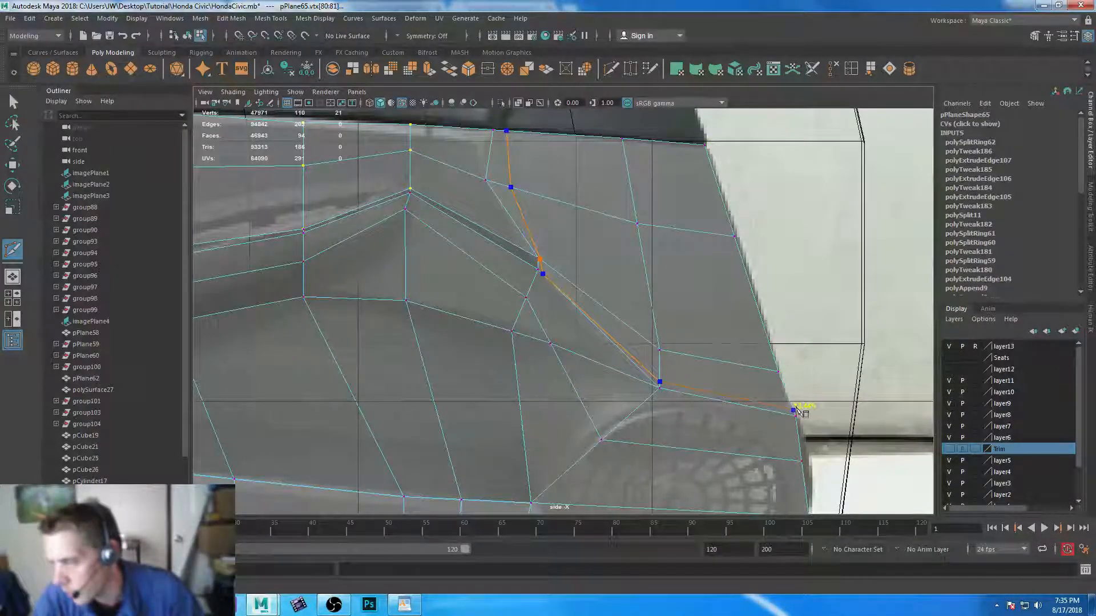
pyautogui.press('Return')
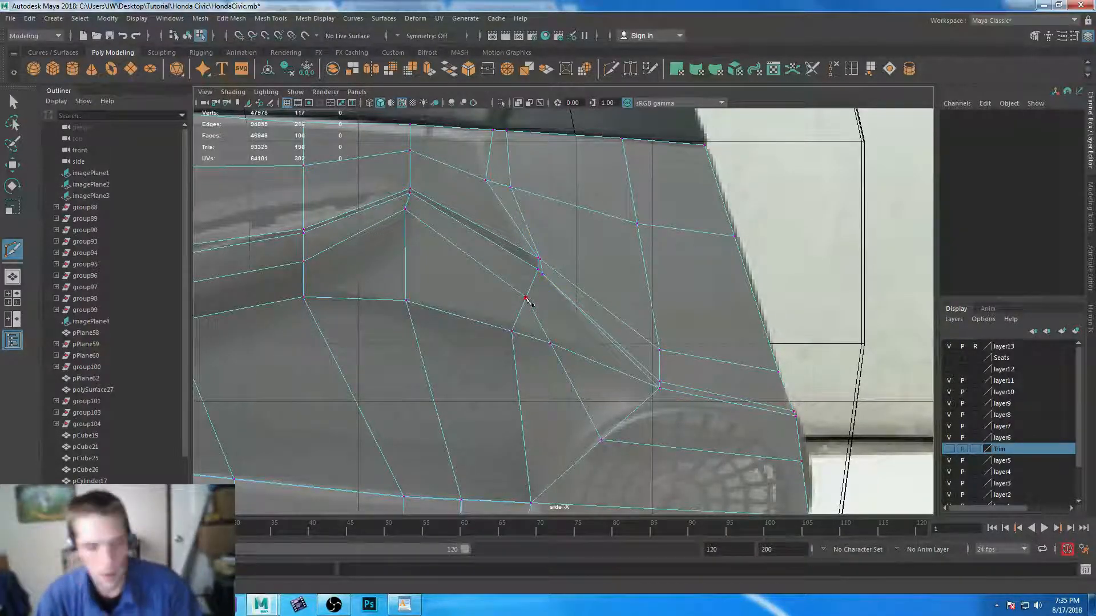
# - Select the faces ahead of the new cut, from the upper seam down to the armrest's front slope
pyautogui.press('3')
pyautogui.press('q')
pyautogui.moveTo(588, 174); pyautogui.dragTo(584, 216, button='right')
pyautogui.click(550, 159)
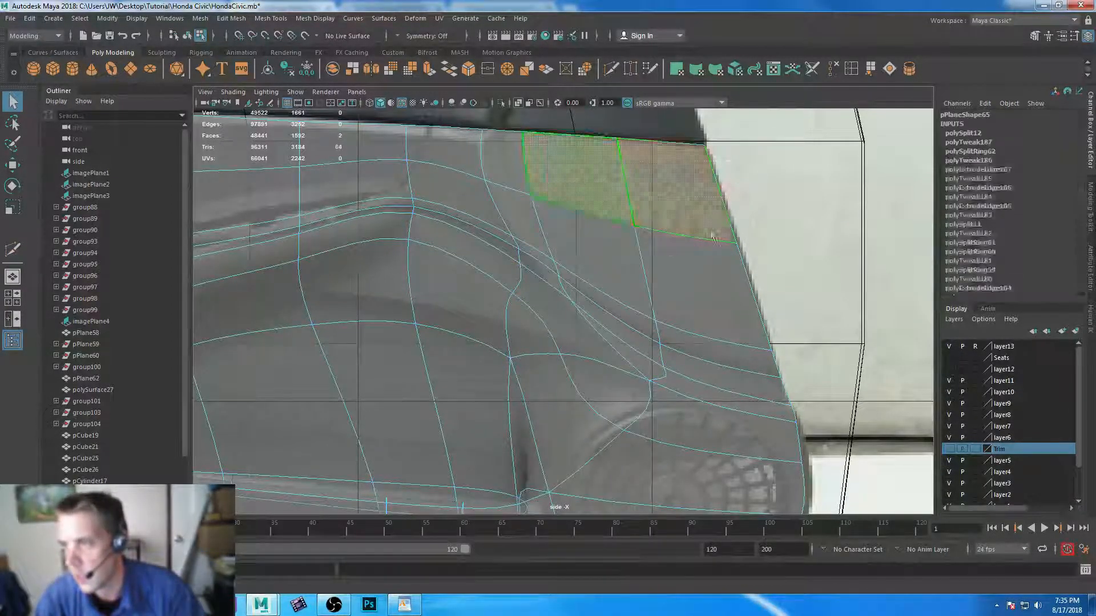
pyautogui.keyDown('shift'); pyautogui.click(630, 255); pyautogui.keyUp('shift')
pyautogui.keyDown('shift'); pyautogui.click(679, 349); pyautogui.keyUp('shift')
pyautogui.press('space')
pyautogui.press('space')
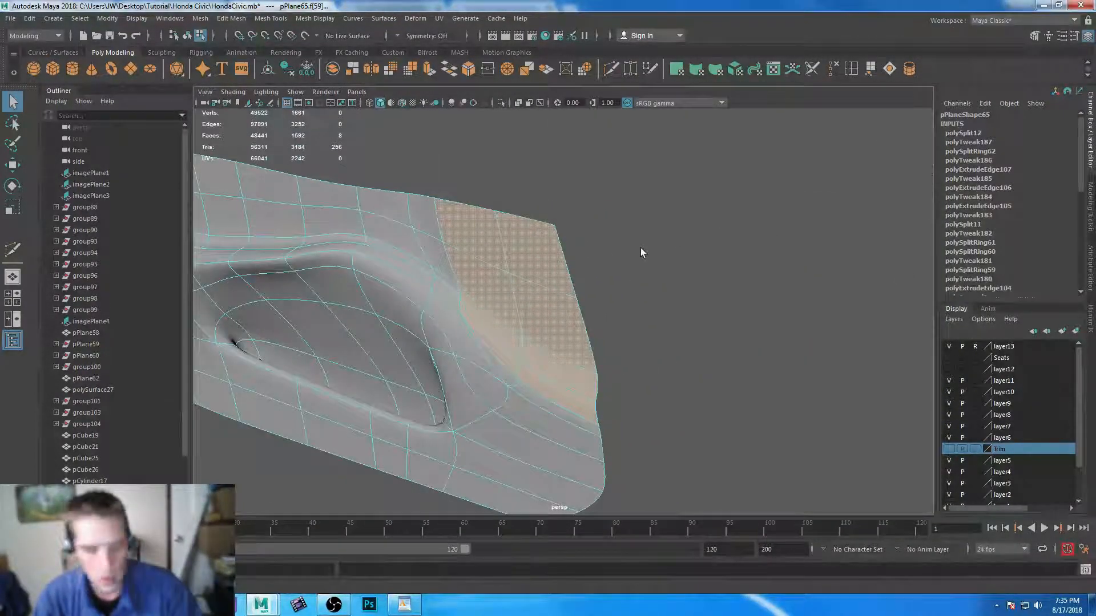
# - Narrow the selection to the four upper corner faces ahead of the new cut and extrude them slightly toward the cabin
pyautogui.press('w')
pyautogui.moveTo(485, 337); pyautogui.dragTo(551, 400)
pyautogui.hotkey('ctrl', 'z')
pyautogui.keyDown('ctrl'); pyautogui.moveTo(503, 285); pyautogui.dragTo(521, 381); pyautogui.keyUp('ctrl')
pyautogui.keyDown('alt'); pyautogui.moveTo(563, 438); pyautogui.dragTo(489, 379); pyautogui.keyUp('alt')
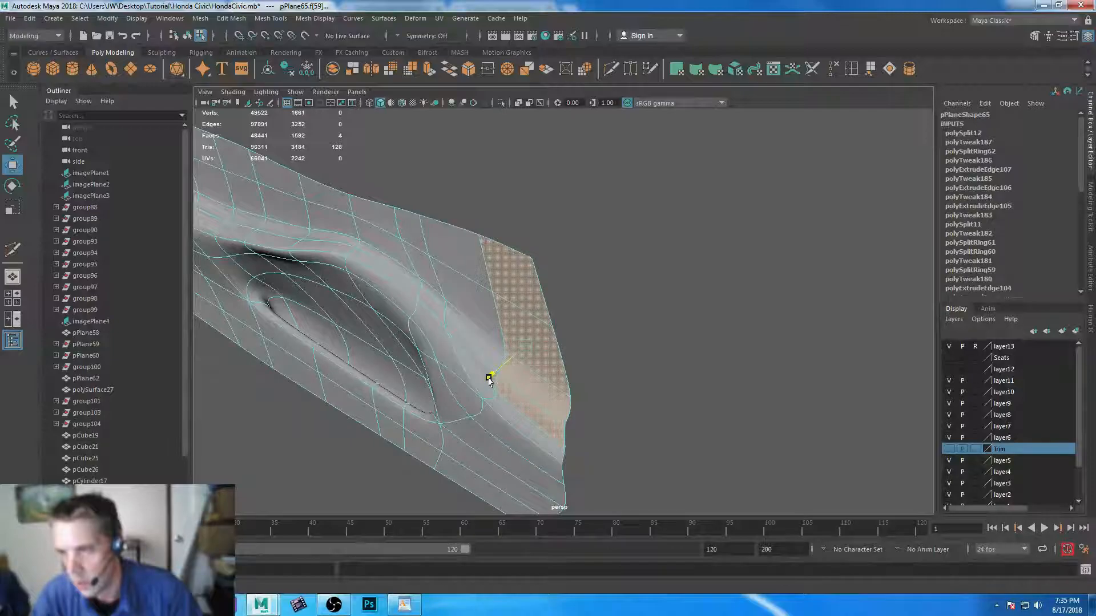
pyautogui.press('1')
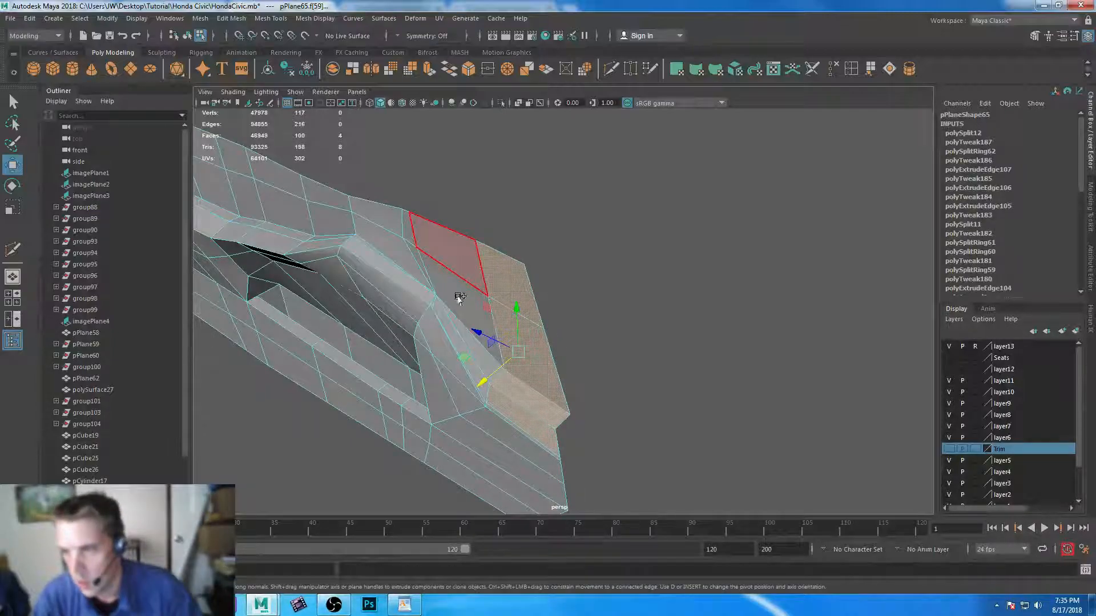
pyautogui.keyDown('shift'); pyautogui.click(451, 266); pyautogui.keyUp('shift')
pyautogui.keyDown('shift'); pyautogui.click(485, 358); pyautogui.keyUp('shift')
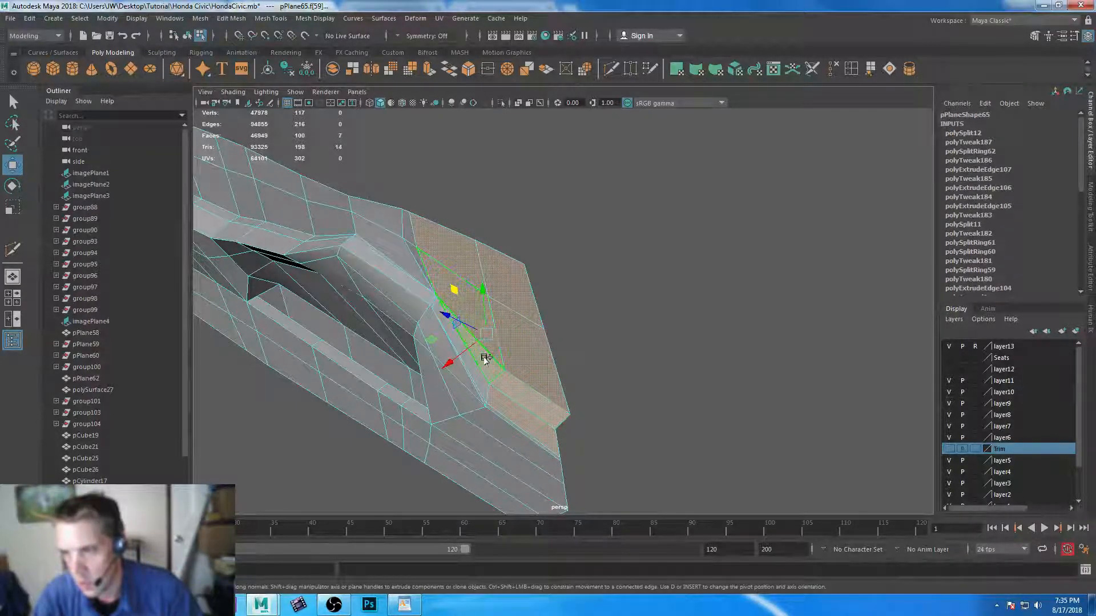
pyautogui.keyDown('ctrl'); pyautogui.moveTo(486, 371); pyautogui.dragTo(503, 407); pyautogui.keyUp('ctrl')
pyautogui.click(430, 69)
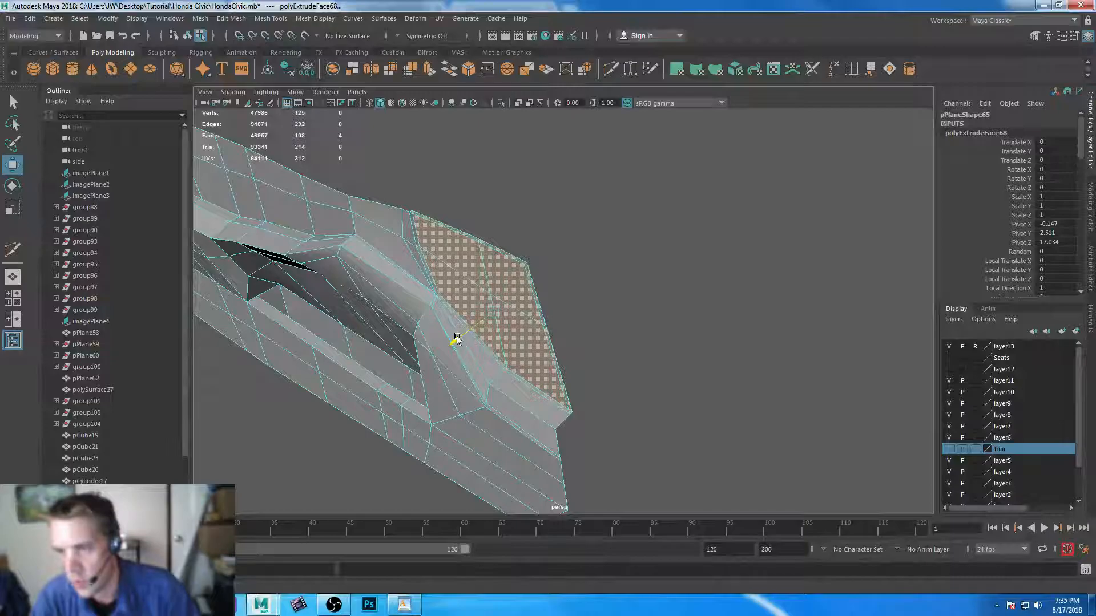
# - Delete the extrusion's thin side faces along the panel's front and upper borders and check the smoothed surface
pyautogui.moveTo(400, 225); pyautogui.dragTo(399, 259, button='right')
pyautogui.keyDown('alt'); pyautogui.moveTo(569, 324); pyautogui.dragTo(669, 179); pyautogui.keyUp('alt')
pyautogui.click(697, 219)
pyautogui.keyDown('shift'); pyautogui.click(701, 246); pyautogui.keyUp('shift')
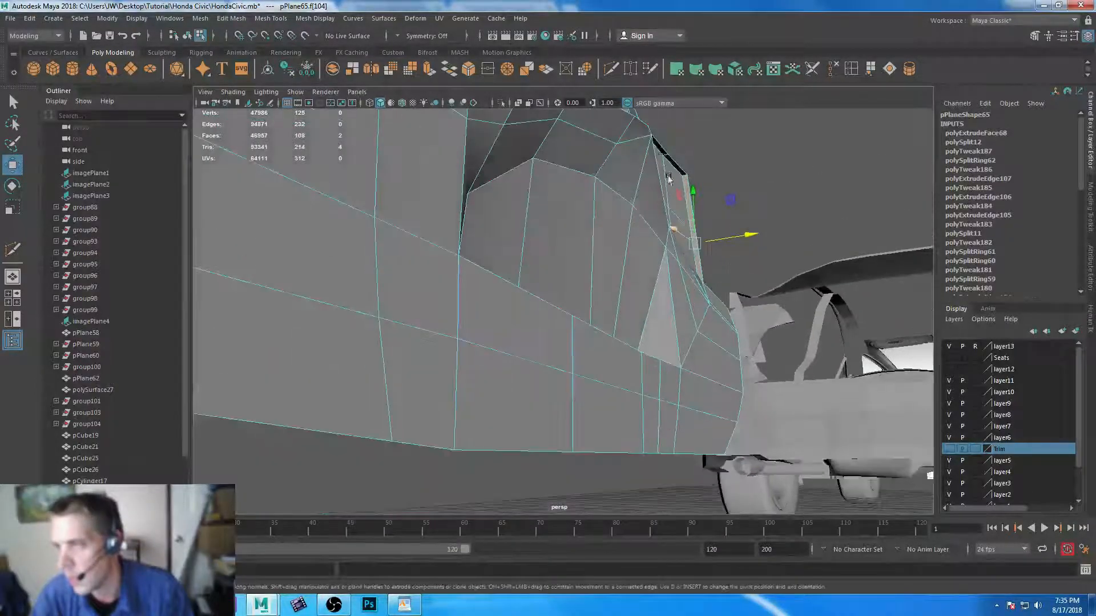
pyautogui.keyDown('shift'); pyautogui.click(663, 151); pyautogui.keyUp('shift')
pyautogui.press('Delete')
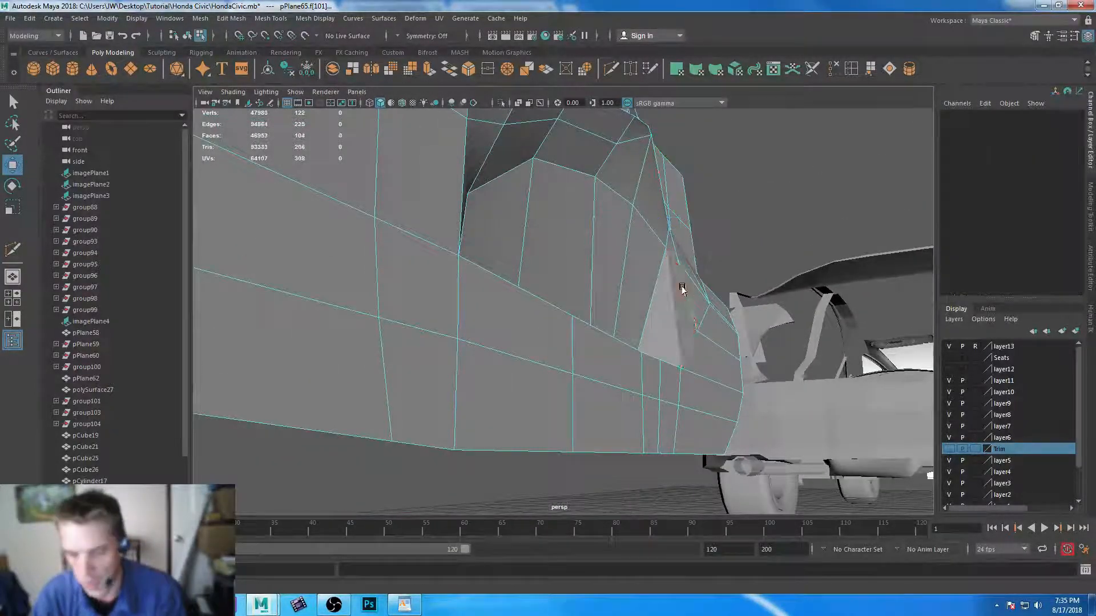
pyautogui.press('3')
pyautogui.keyDown('alt'); pyautogui.moveTo(690, 298); pyautogui.dragTo(456, 285); pyautogui.keyUp('alt')
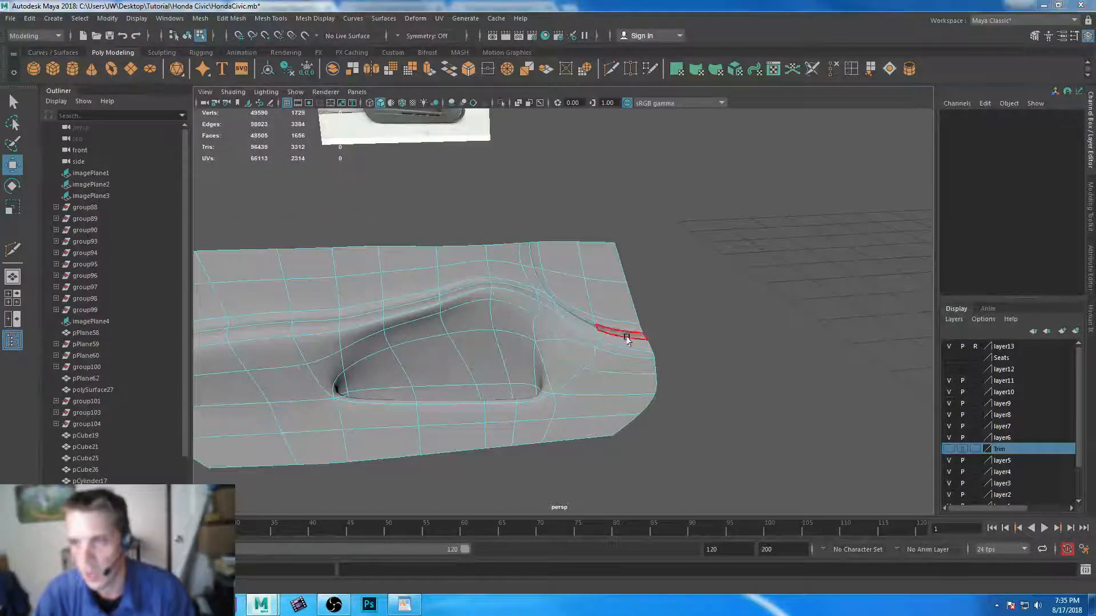
# - Select the panel's whole upper border edge from front to rear and extrude it upward to the lower part of the handle trim
pyautogui.press('space')
pyautogui.press('space')
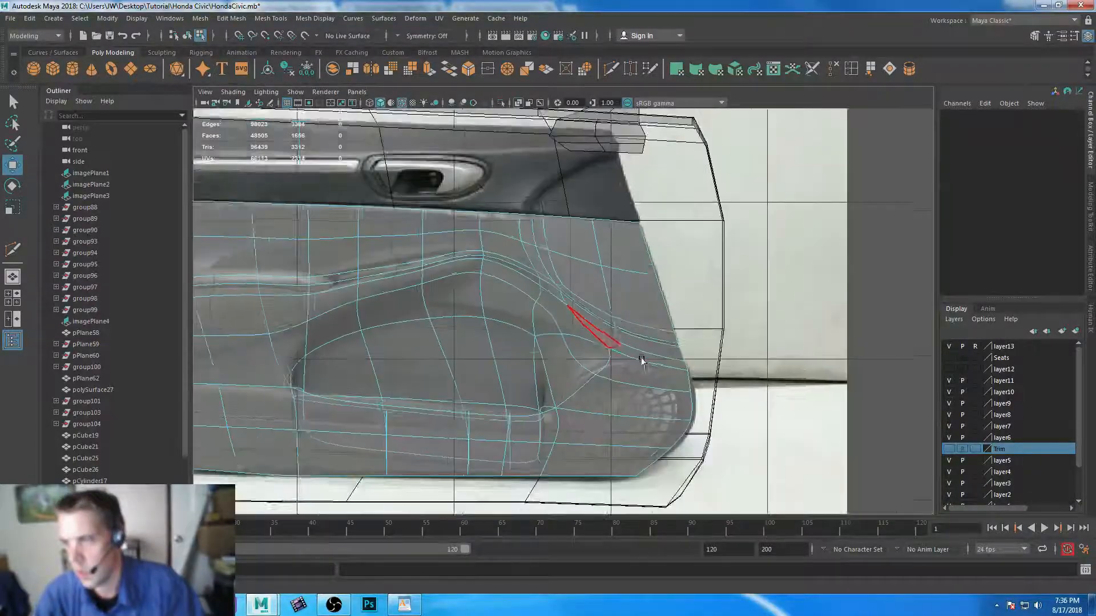
pyautogui.moveTo(638, 275); pyautogui.dragTo(646, 246, button='right')
pyautogui.click(647, 247)
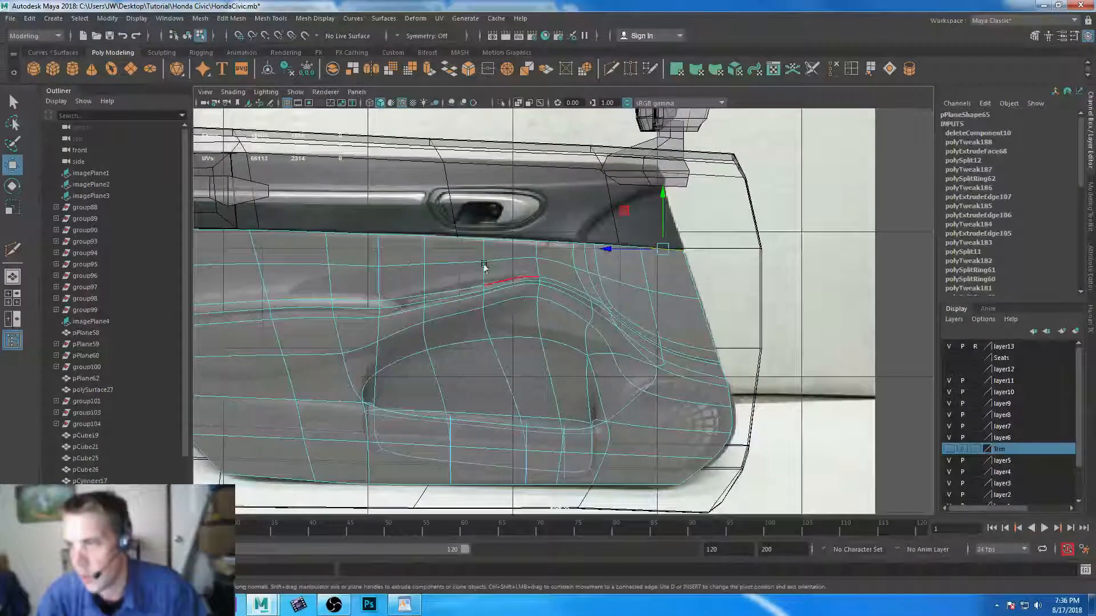
pyautogui.keyDown('alt'); pyautogui.moveTo(485, 267); pyautogui.dragTo(683, 284, button='middle'); pyautogui.keyUp('alt')
pyautogui.keyDown('shift'); pyautogui.click(359, 249); pyautogui.keyUp('shift')
pyautogui.keyDown('shift'); pyautogui.doubleClick(358, 249); pyautogui.keyUp('shift')
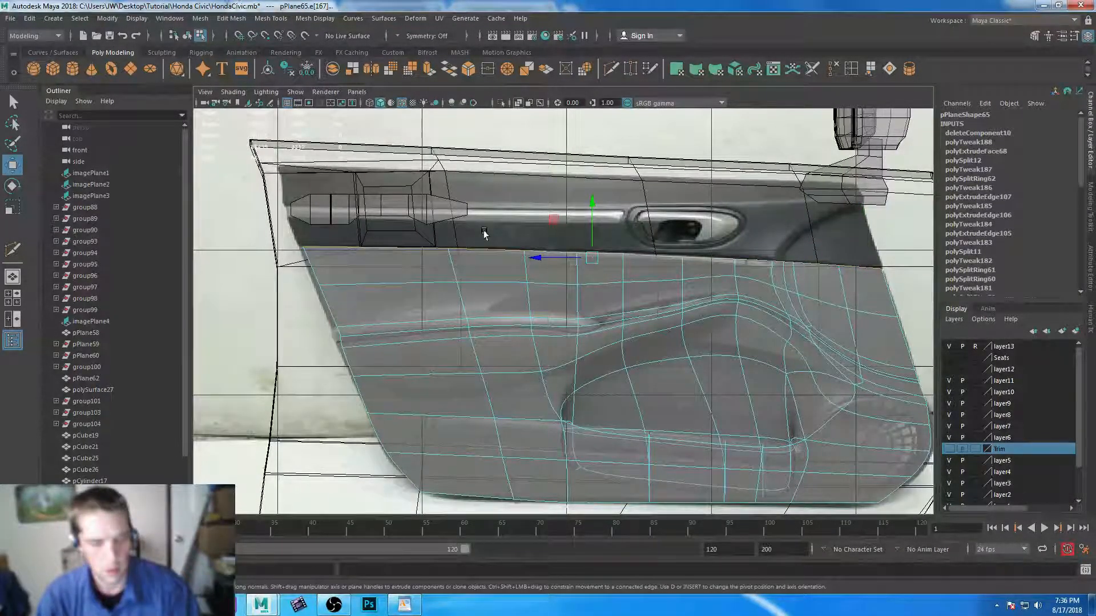
pyautogui.hotkey('ctrl', 'e')
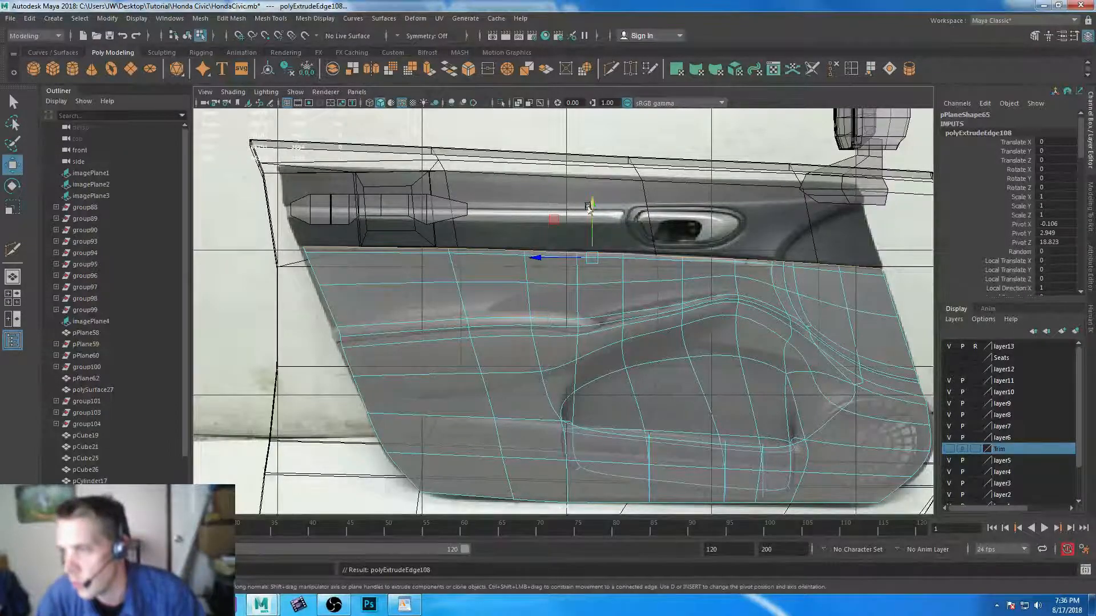
pyautogui.moveTo(591, 207); pyautogui.dragTo(590, 183)
# - Extrude the upper border twice more, first above the door handle and then to the top of the dark trim
pyautogui.press('1')
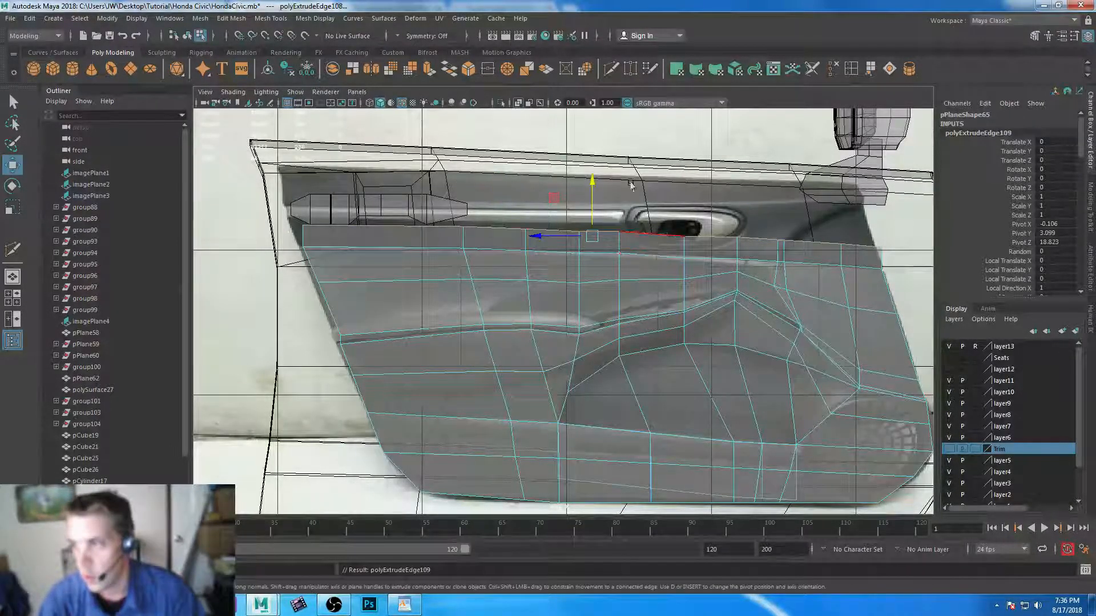
pyautogui.hotkey('ctrl', 'e')
pyautogui.moveTo(591, 183); pyautogui.dragTo(591, 142)
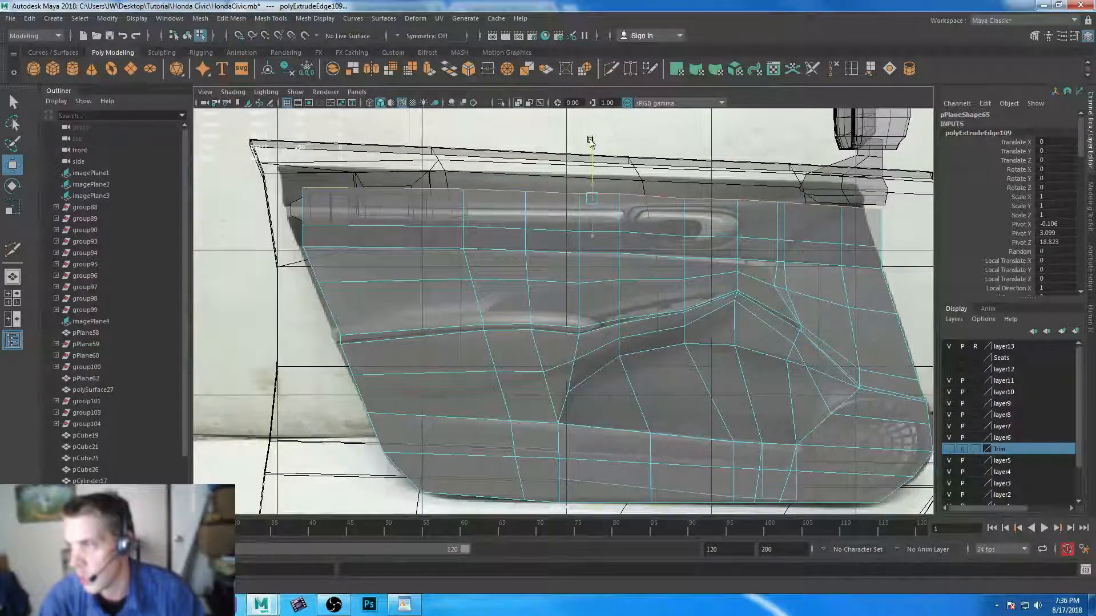
pyautogui.hotkey('ctrl', 'e')
pyautogui.moveTo(590, 140); pyautogui.dragTo(590, 127)
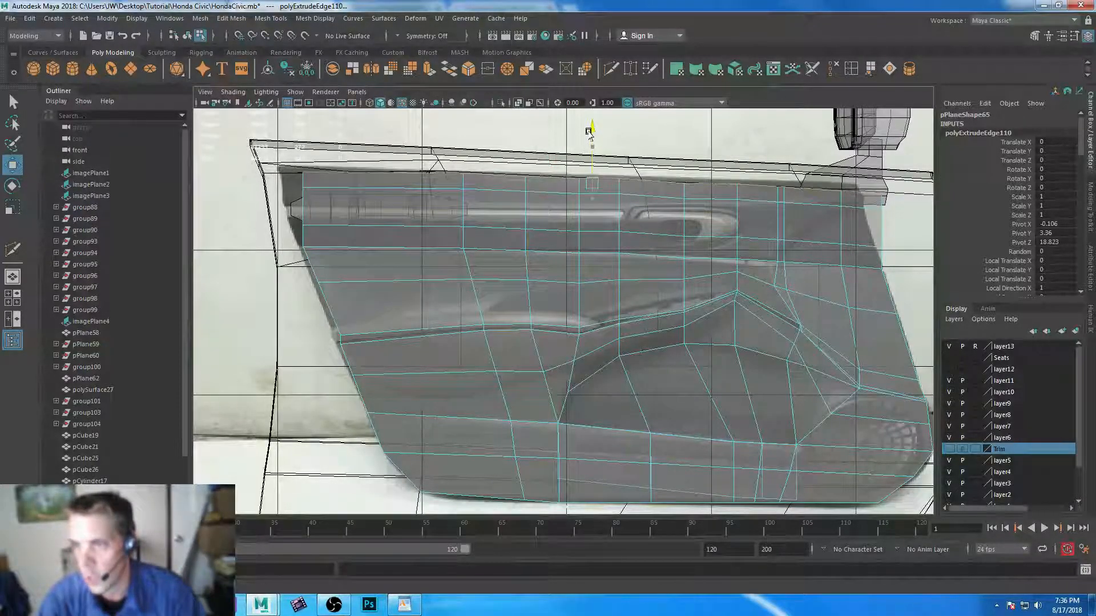
# - Move the rear-end vertices of the new upper rows to match the trim's rear edge in the reference
pyautogui.moveTo(402, 213); pyautogui.dragTo(346, 198, button='right')
pyautogui.moveTo(280, 160); pyautogui.dragTo(352, 234)
pyautogui.moveTo(245, 197); pyautogui.dragTo(233, 197)
pyautogui.moveTo(351, 136); pyautogui.dragTo(282, 174)
pyautogui.keyDown('shift'); pyautogui.click(290, 189); pyautogui.keyUp('shift')
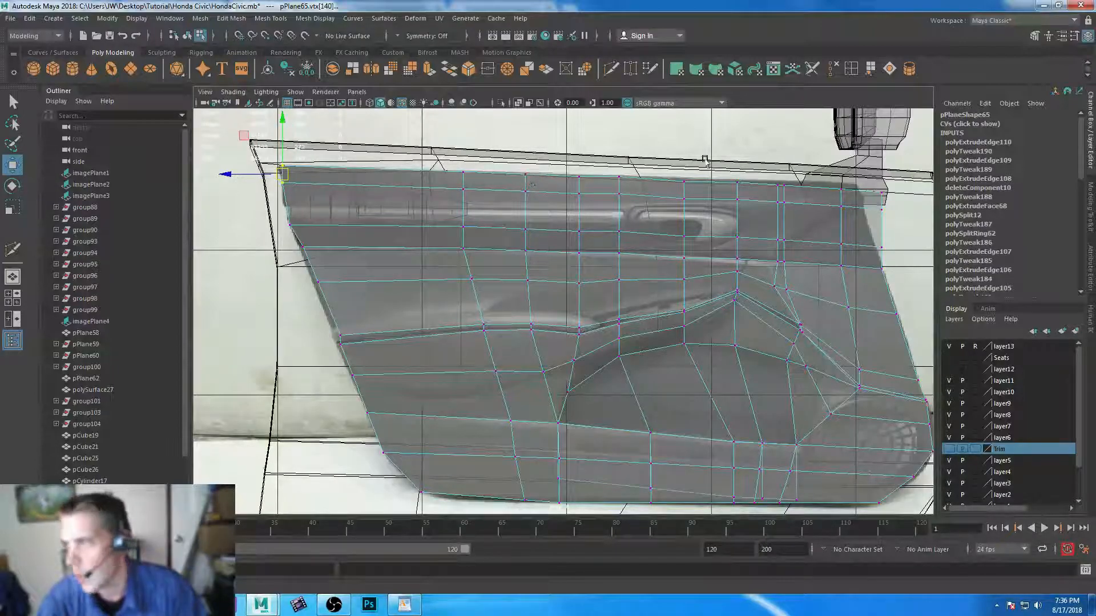
# - Adjust the height of the front vertices in the top rows and align the front-end vertices with the reference's front edge
pyautogui.moveTo(657, 164); pyautogui.dragTo(693, 211)
pyautogui.moveTo(681, 135); pyautogui.dragTo(917, 223)
pyautogui.moveTo(809, 144); pyautogui.dragTo(810, 142)
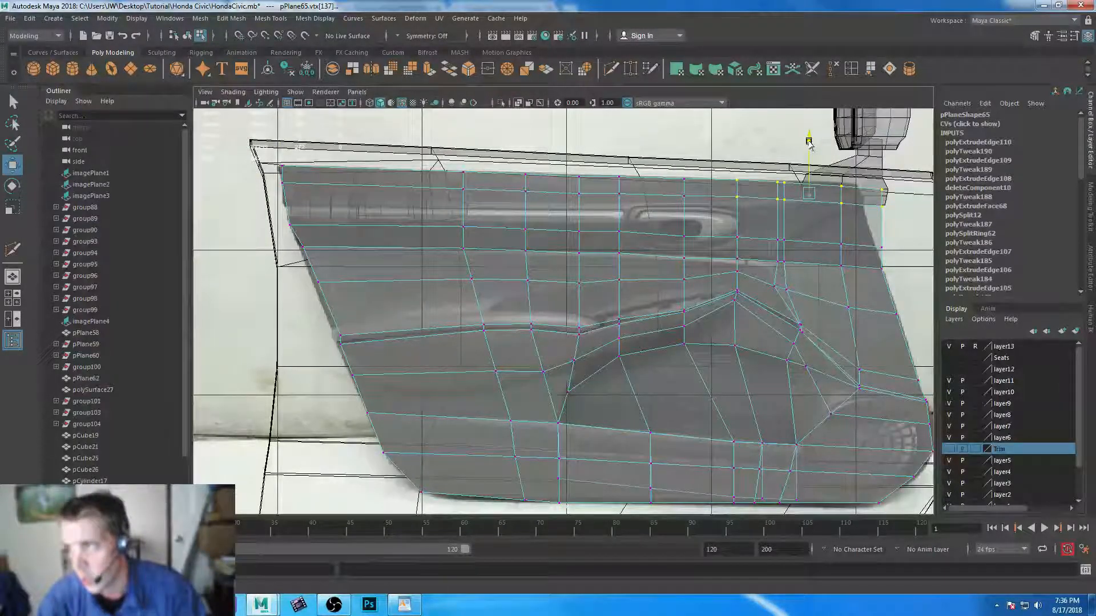
pyautogui.moveTo(764, 181); pyautogui.dragTo(839, 247)
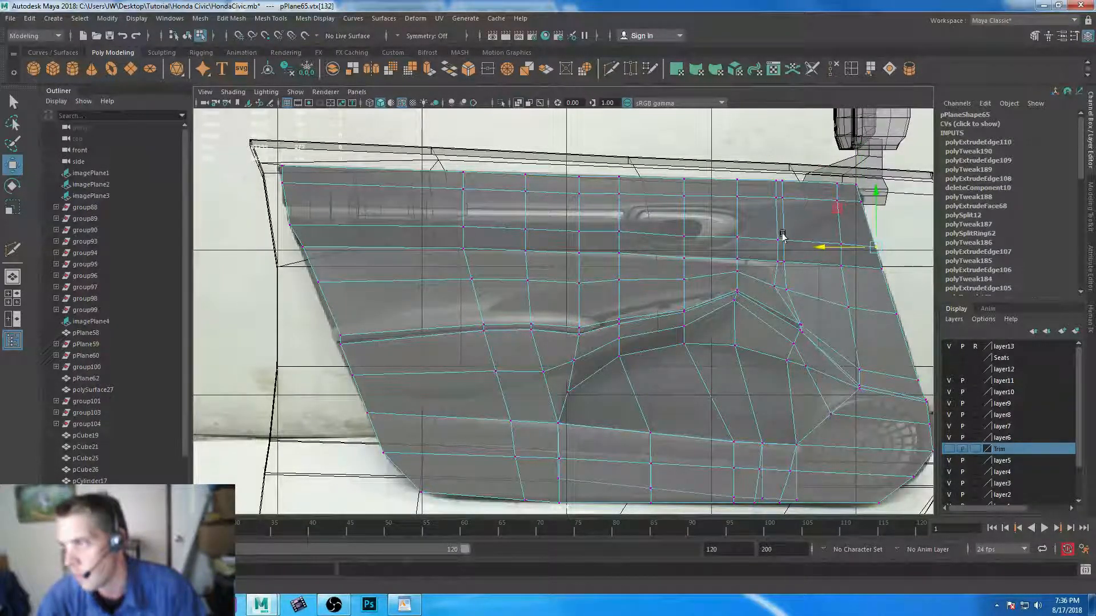
# - Shift the paired vertices of the front crease forward row by row so they follow the reference's curved seam to the top
pyautogui.moveTo(766, 255); pyautogui.dragTo(723, 259)
pyautogui.scroll(5, 836, 244)
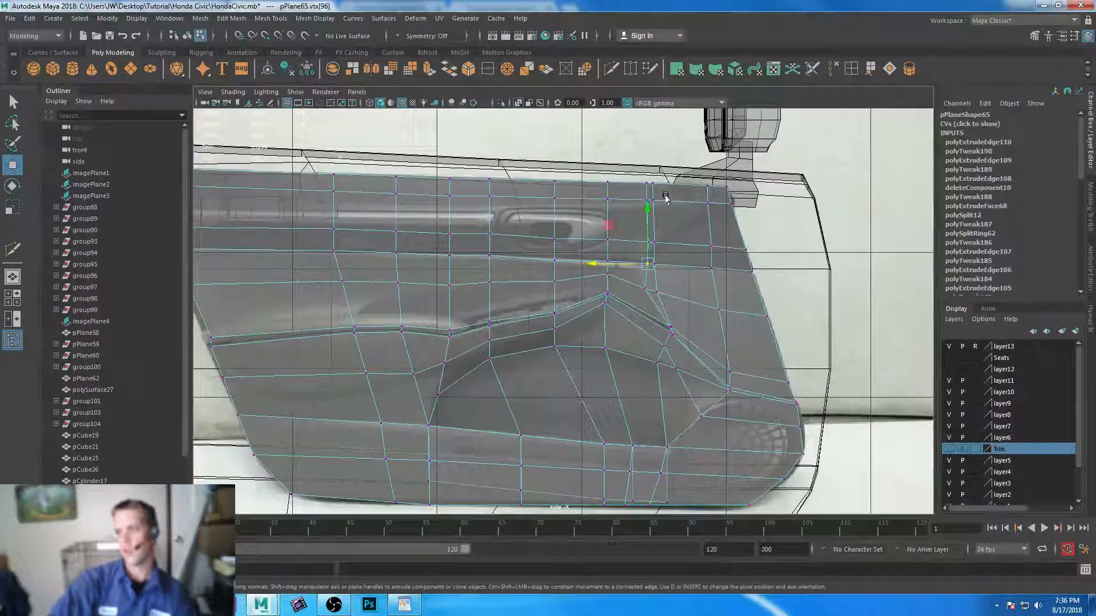
pyautogui.keyDown('shift'); pyautogui.moveTo(783, 193); pyautogui.dragTo(702, 201); pyautogui.keyUp('shift')
pyautogui.keyDown('alt'); pyautogui.moveTo(830, 209); pyautogui.dragTo(749, 330, button='middle'); pyautogui.keyUp('alt')
pyautogui.moveTo(652, 234); pyautogui.dragTo(764, 287)
pyautogui.moveTo(638, 268); pyautogui.dragTo(661, 270)
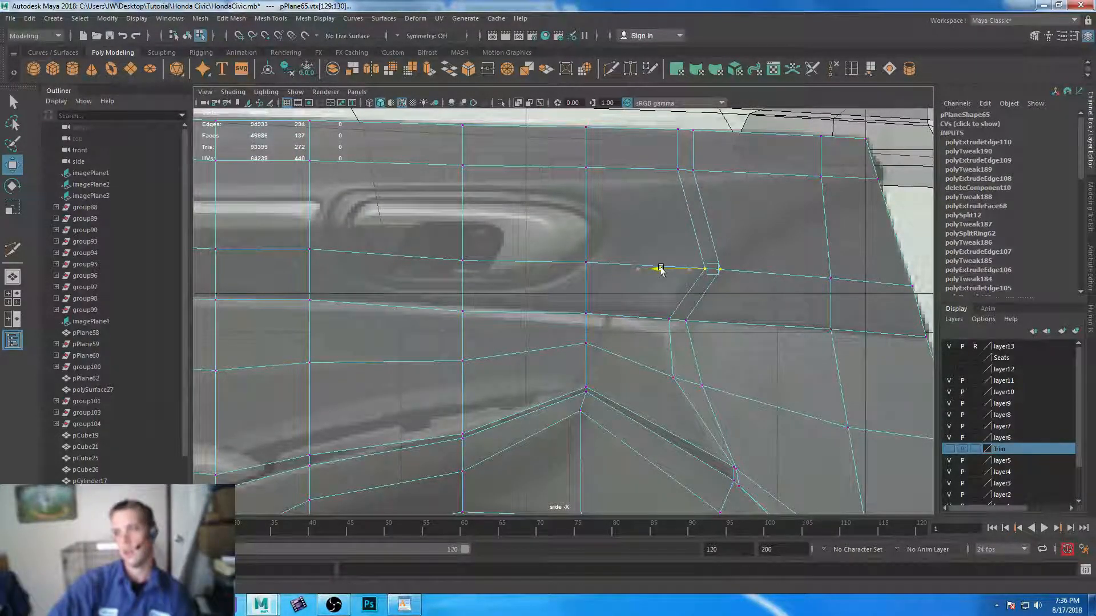
pyautogui.moveTo(663, 157); pyautogui.dragTo(768, 207)
pyautogui.moveTo(669, 118); pyautogui.dragTo(703, 147)
pyautogui.moveTo(633, 131); pyautogui.dragTo(731, 135)
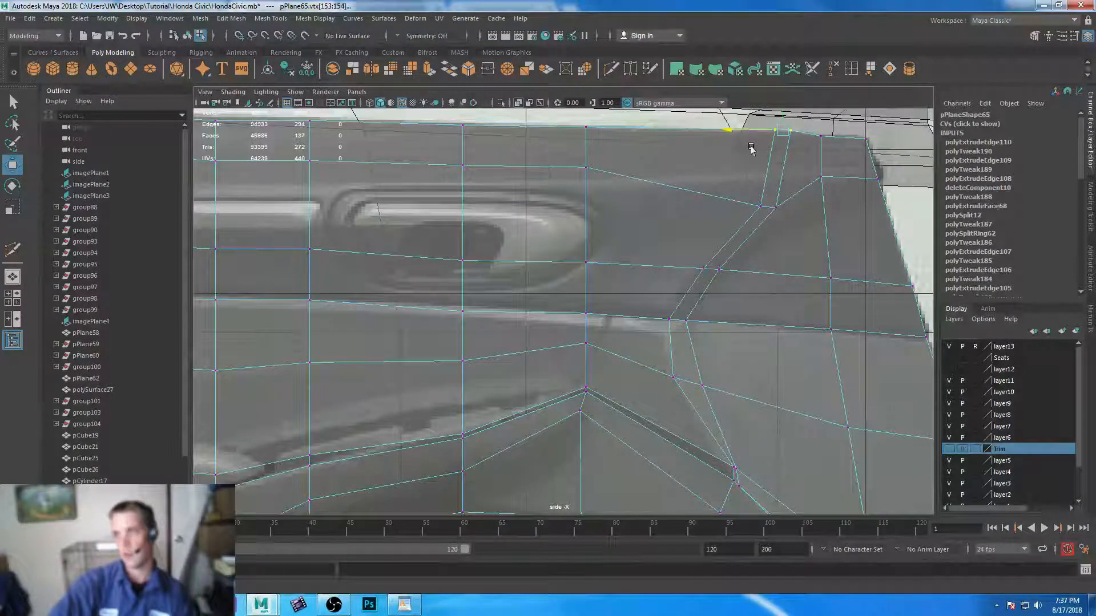
# - Select the vertex just ahead of the crease in the upper front corner and move it slightly in the perspective view
pyautogui.press('space')
pyautogui.keyDown('alt'); pyautogui.moveTo(834, 171); pyautogui.dragTo(768, 239, button='middle'); pyautogui.keyUp('alt')
pyautogui.keyDown('alt'); pyautogui.moveTo(768, 239); pyautogui.dragTo(816, 277, button='right'); pyautogui.keyUp('alt')
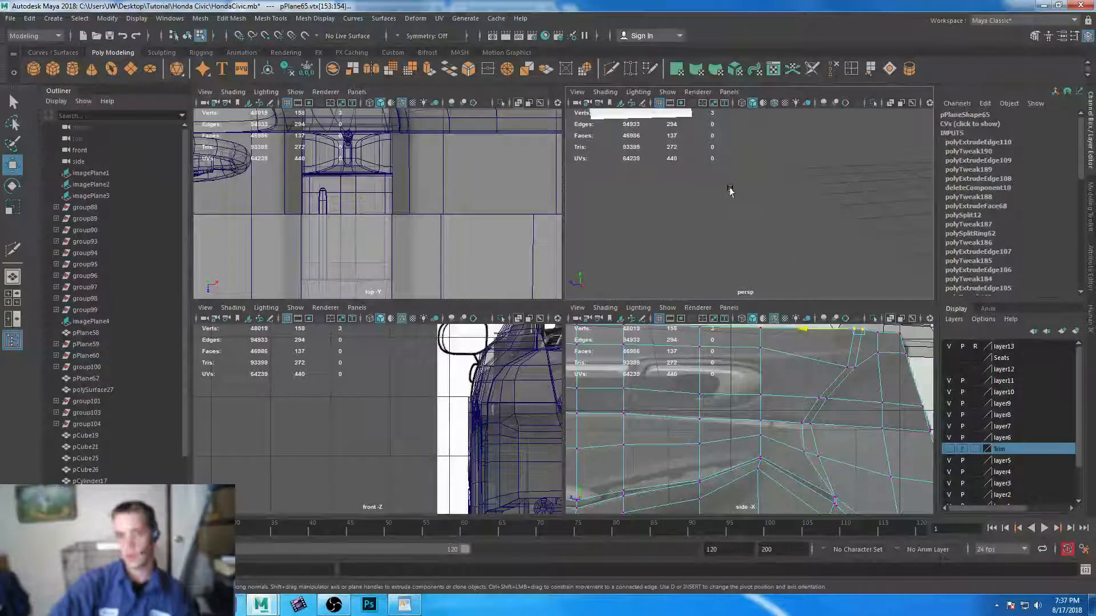
pyautogui.scroll(-1, 730, 189)
pyautogui.press('f')
pyautogui.keyDown('alt'); pyautogui.moveTo(775, 217); pyautogui.dragTo(765, 272); pyautogui.keyUp('alt')
pyautogui.keyDown('alt'); pyautogui.moveTo(822, 363); pyautogui.dragTo(751, 379, button='middle'); pyautogui.keyUp('alt')
pyautogui.keyDown('alt'); pyautogui.moveTo(751, 379); pyautogui.dragTo(910, 567, button='right'); pyautogui.keyUp('alt')
pyautogui.keyDown('alt'); pyautogui.moveTo(864, 417); pyautogui.dragTo(817, 432, button='middle'); pyautogui.keyUp('alt')
pyautogui.click(762, 381)
pyautogui.moveTo(762, 383); pyautogui.dragTo(767, 392)
pyautogui.keyDown('alt'); pyautogui.moveTo(766, 249); pyautogui.dragTo(816, 216); pyautogui.keyUp('alt')
# - Cut two closely spaced edge lines with Multi-Cut from the crease's bend across the upper corner to the front edge
pyautogui.press('space')
pyautogui.keyDown('alt'); pyautogui.moveTo(708, 158); pyautogui.dragTo(690, 213, button='middle'); pyautogui.keyUp('alt')
pyautogui.scroll(-5, 782, 233)
pyautogui.keyDown('alt'); pyautogui.moveTo(675, 198); pyautogui.dragTo(761, 299, button='right'); pyautogui.keyUp('alt')
pyautogui.keyDown('alt'); pyautogui.moveTo(761, 299); pyautogui.dragTo(701, 265, button='middle'); pyautogui.keyUp('alt')
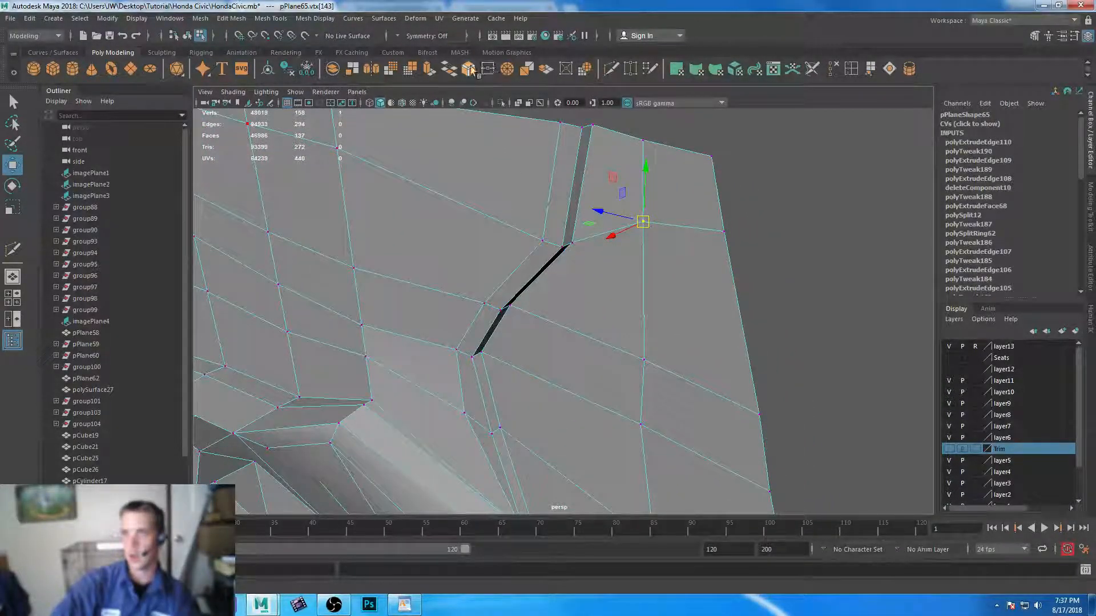
pyautogui.click(611, 69)
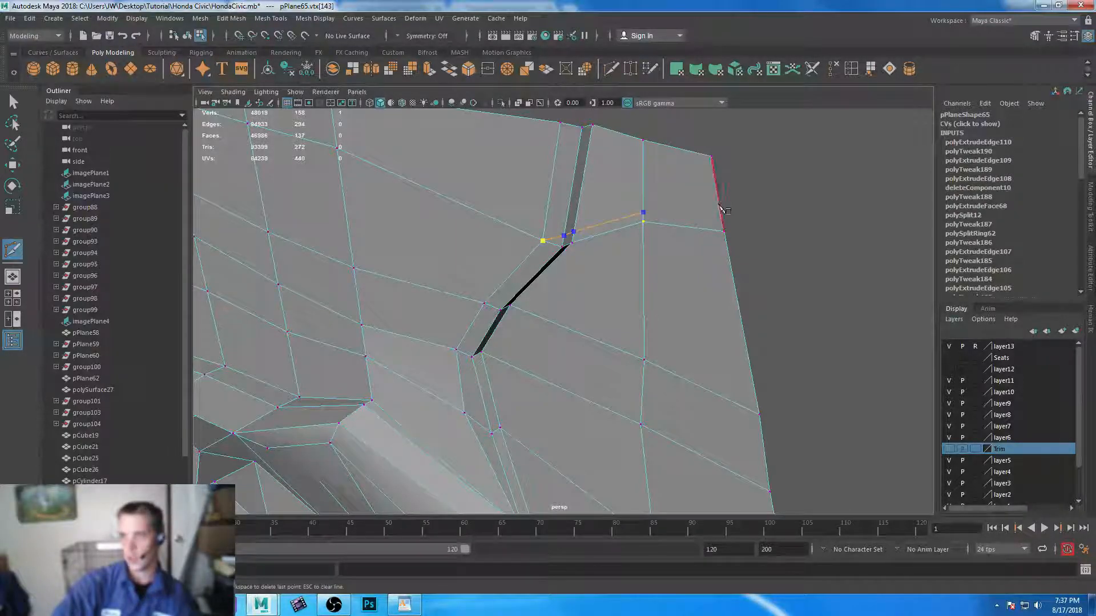
pyautogui.rightClick(729, 227)
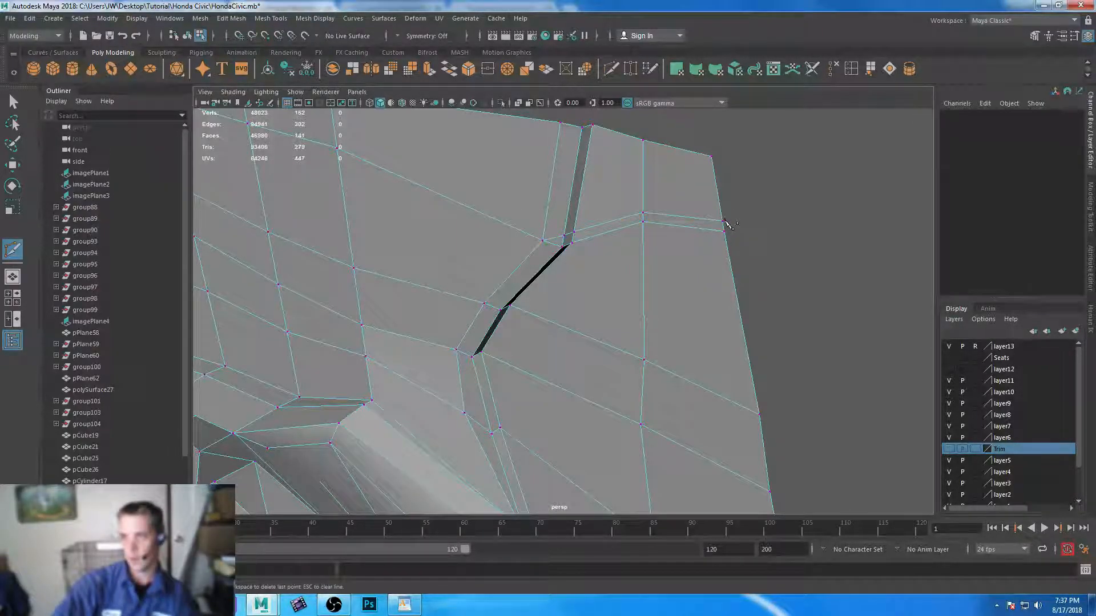
pyautogui.click(566, 230)
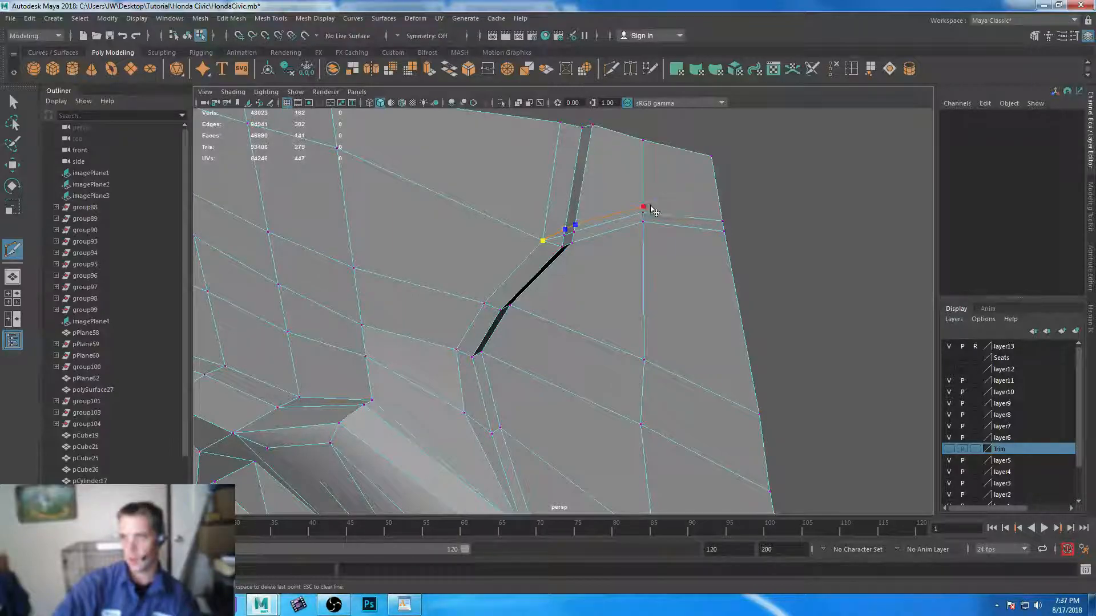
pyautogui.rightClick(722, 217)
# - Delete the upright edge just ahead of the crease, running to the panel's top in the upper front corner
pyautogui.click(13, 102)
pyautogui.moveTo(611, 162); pyautogui.dragTo(596, 147, button='right')
pyautogui.click(611, 155)
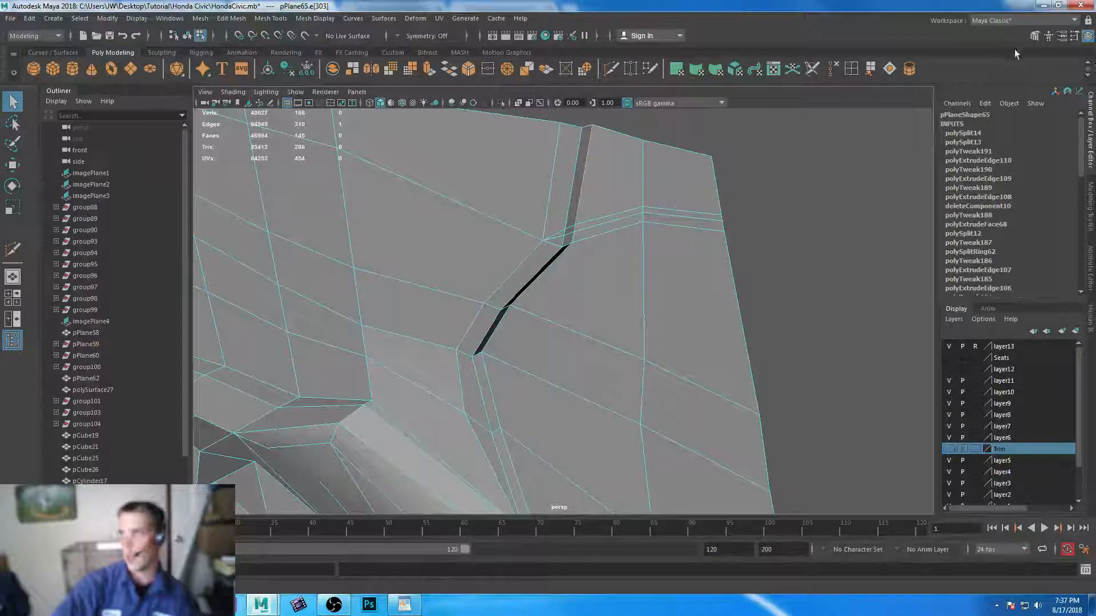
pyautogui.click(851, 68)
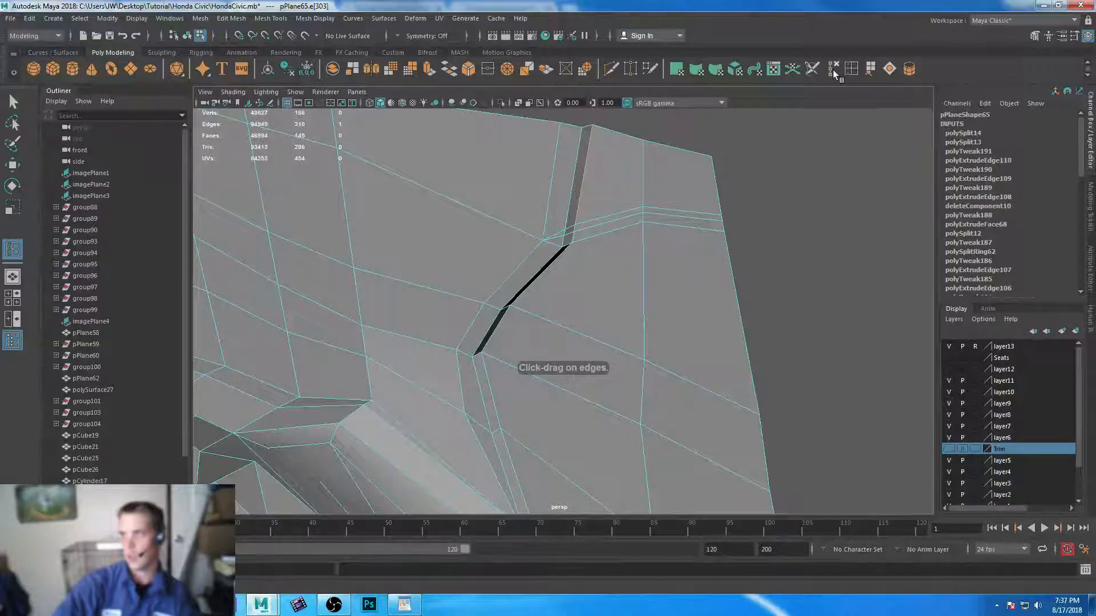
pyautogui.press('Delete')
pyautogui.press('w')
pyautogui.click(13, 102)
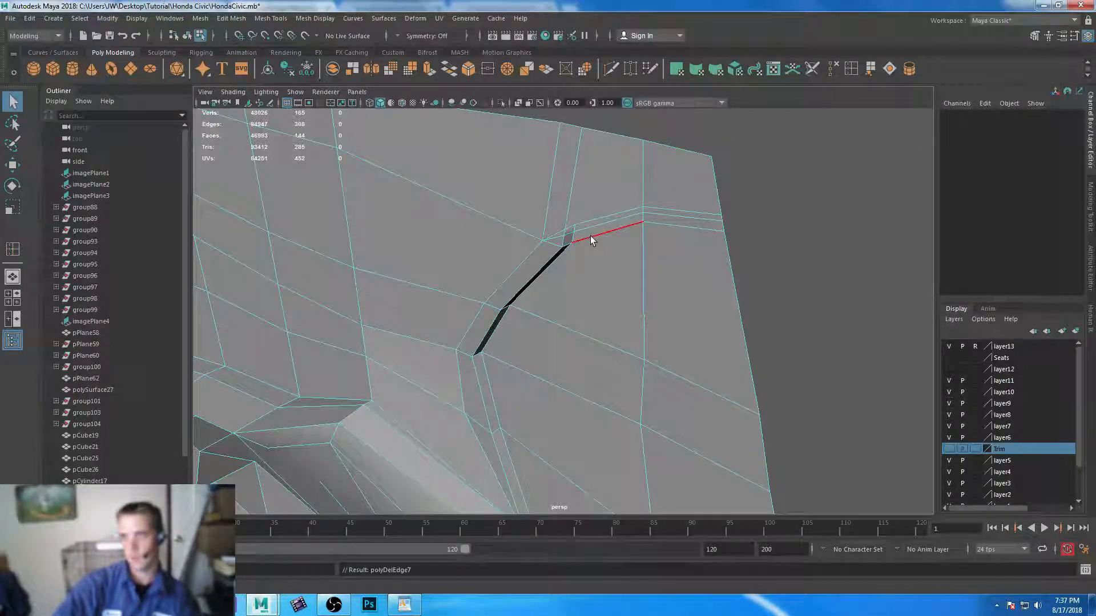
# - Cut a replacement edge with Multi-Cut between the top border and the upper new edge line just ahead of the crease
pyautogui.click(611, 69)
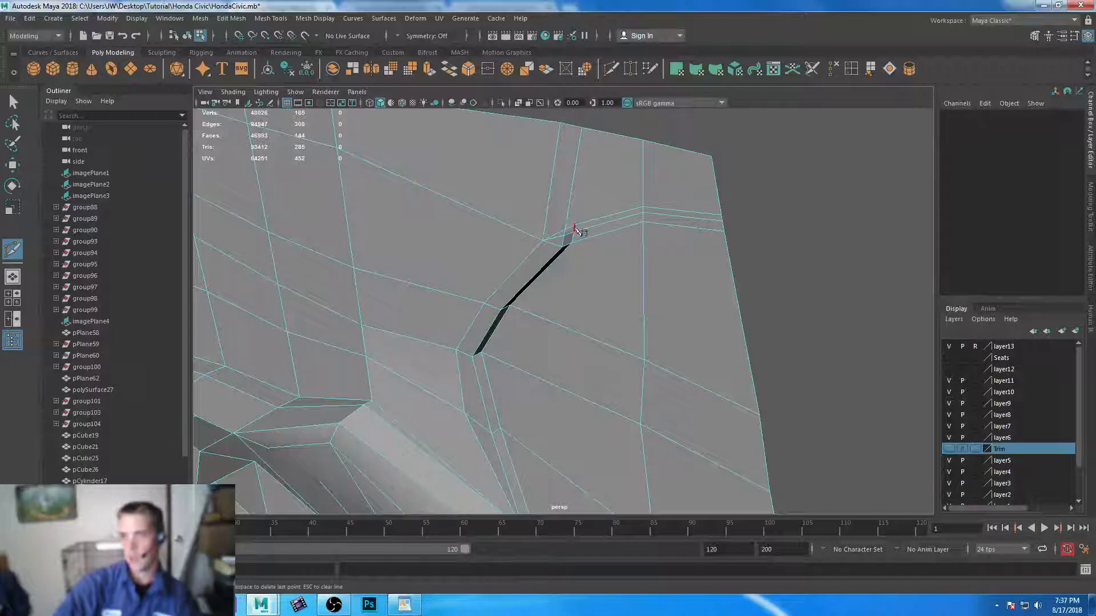
pyautogui.click(575, 226)
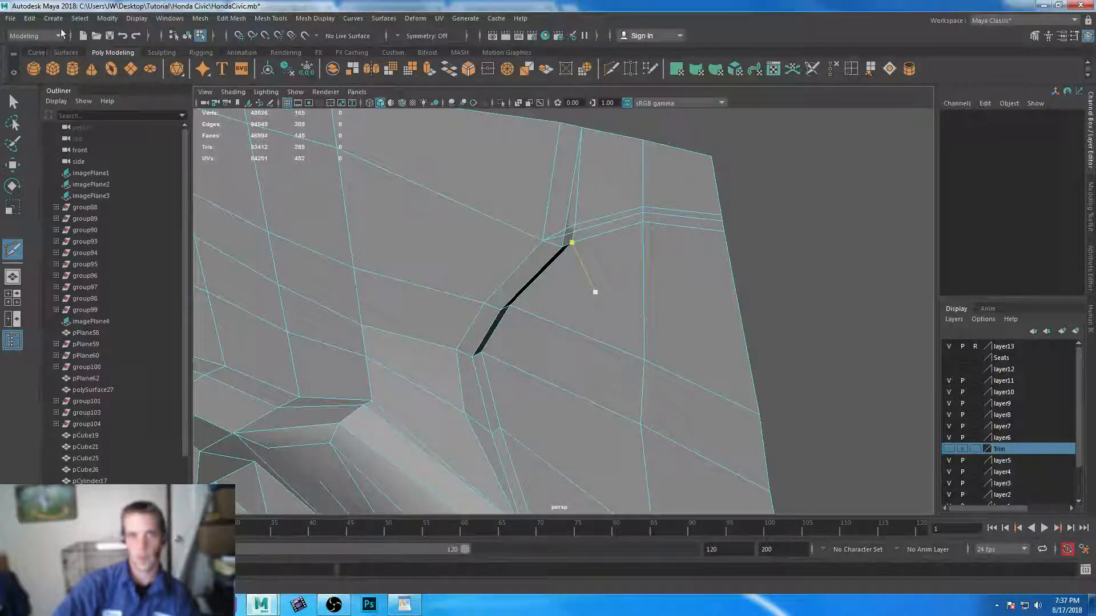
pyautogui.press('q')
# - Select the upper front corner faces above the new edge lines and move them sideways to offset them from the panel surface
pyautogui.moveTo(653, 184); pyautogui.dragTo(660, 201, button='right')
pyautogui.click(672, 184)
pyautogui.keyDown('shift'); pyautogui.click(608, 177); pyautogui.keyUp('shift')
pyautogui.moveTo(657, 269)
pyautogui.keyDown('alt'); pyautogui.mouseDown()
pyautogui.moveTo(568, 239)
pyautogui.moveTo(683, 200)
pyautogui.moveTo(673, 262)
pyautogui.moveTo(645, 260)
pyautogui.mouseUp(); pyautogui.keyUp('alt')
pyautogui.click(683, 201)
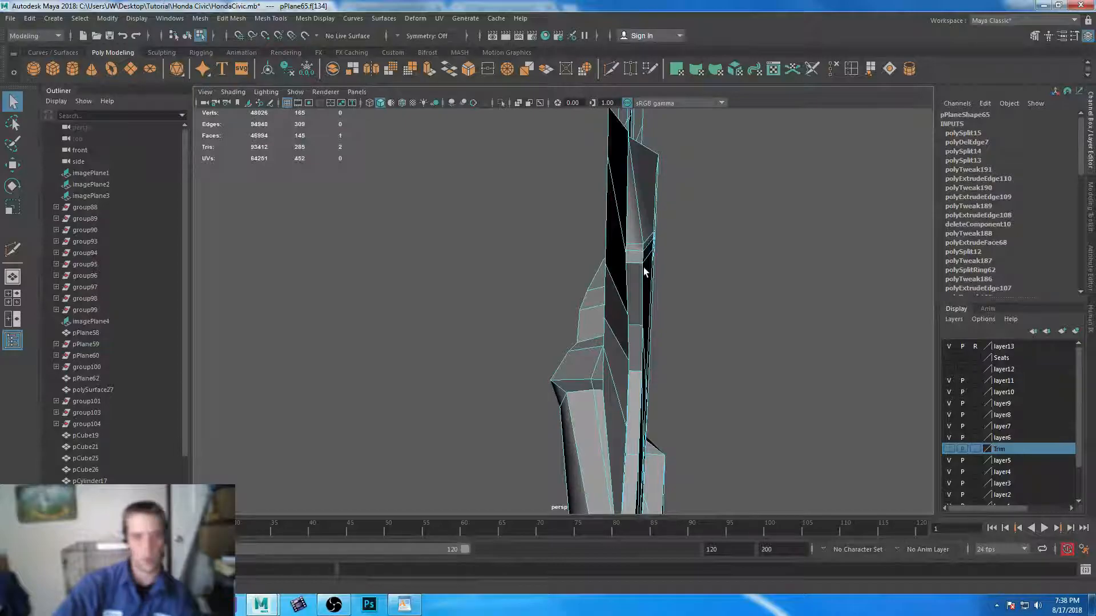
pyautogui.press('w')
pyautogui.moveTo(598, 200); pyautogui.dragTo(564, 198)
pyautogui.keyDown('alt'); pyautogui.moveTo(587, 296); pyautogui.dragTo(616, 387); pyautogui.keyUp('alt')
# - Select the vertex where the offset corner faces meet the crease and move it sideways toward the seam
pyautogui.moveTo(593, 194); pyautogui.dragTo(595, 178, button='right')
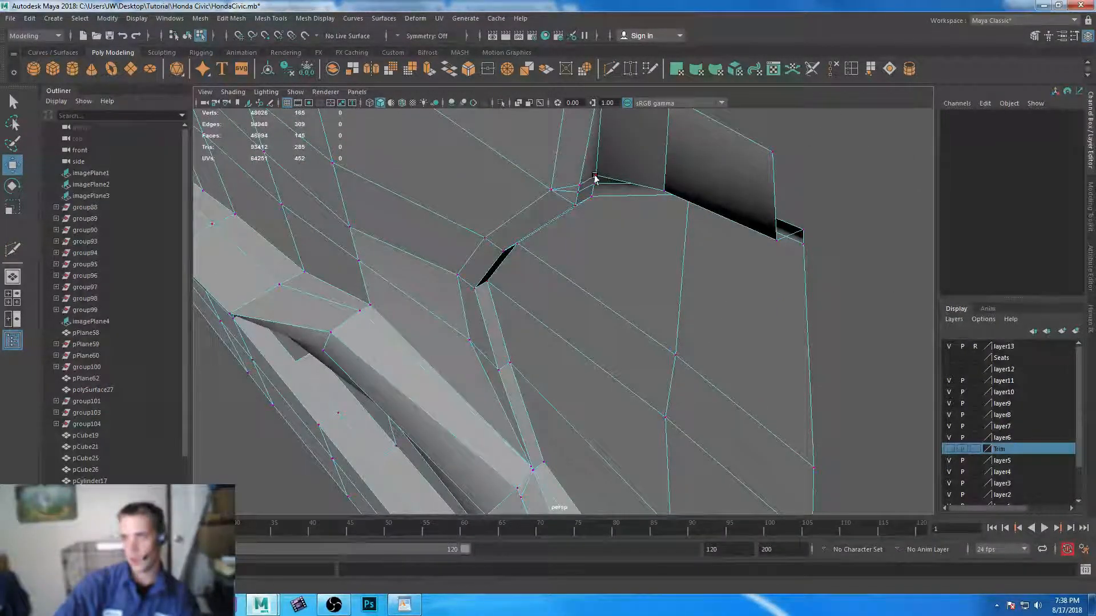
pyautogui.click(595, 178)
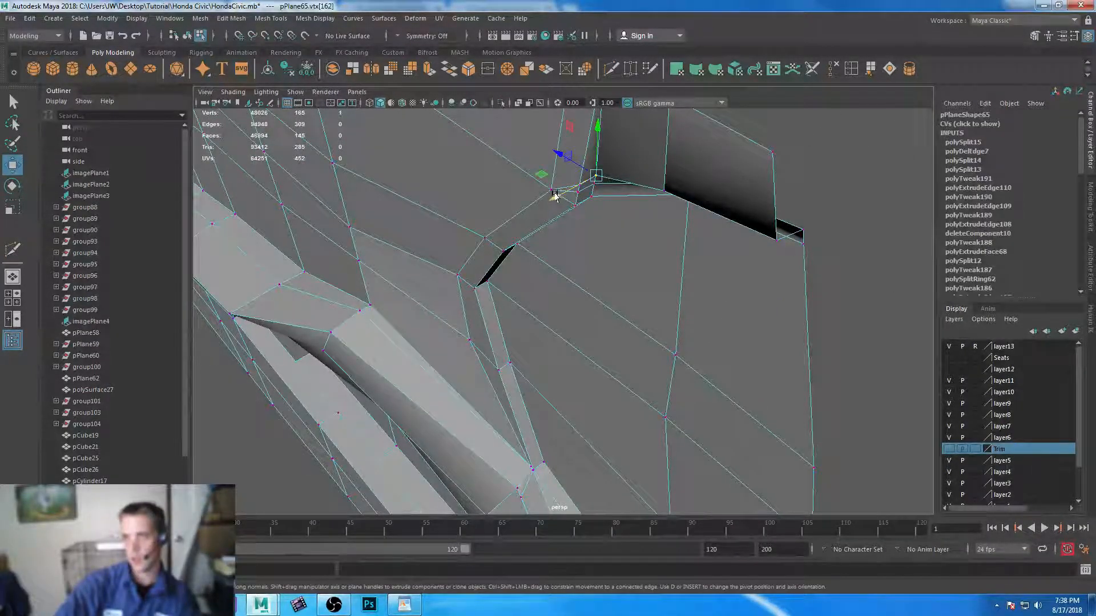
pyautogui.moveTo(554, 196); pyautogui.dragTo(538, 203)
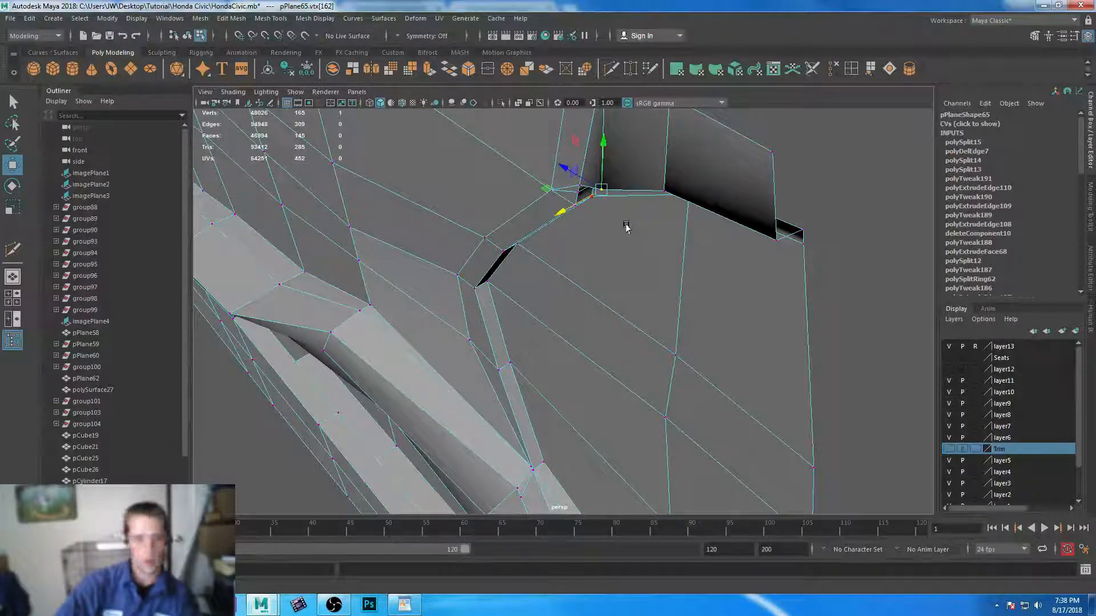
# - Preview the panel smoothed and examine how the curved front seam flows through the crease's bend to the front edge
pyautogui.press('3')
pyautogui.keyDown('alt'); pyautogui.moveTo(631, 310); pyautogui.dragTo(695, 279); pyautogui.keyUp('alt')
pyautogui.keyDown('alt'); pyautogui.moveTo(695, 279); pyautogui.dragTo(602, 274, button='right'); pyautogui.keyUp('alt')
pyautogui.keyDown('alt'); pyautogui.moveTo(602, 274); pyautogui.dragTo(693, 225); pyautogui.keyUp('alt')
pyautogui.click(584, 318)
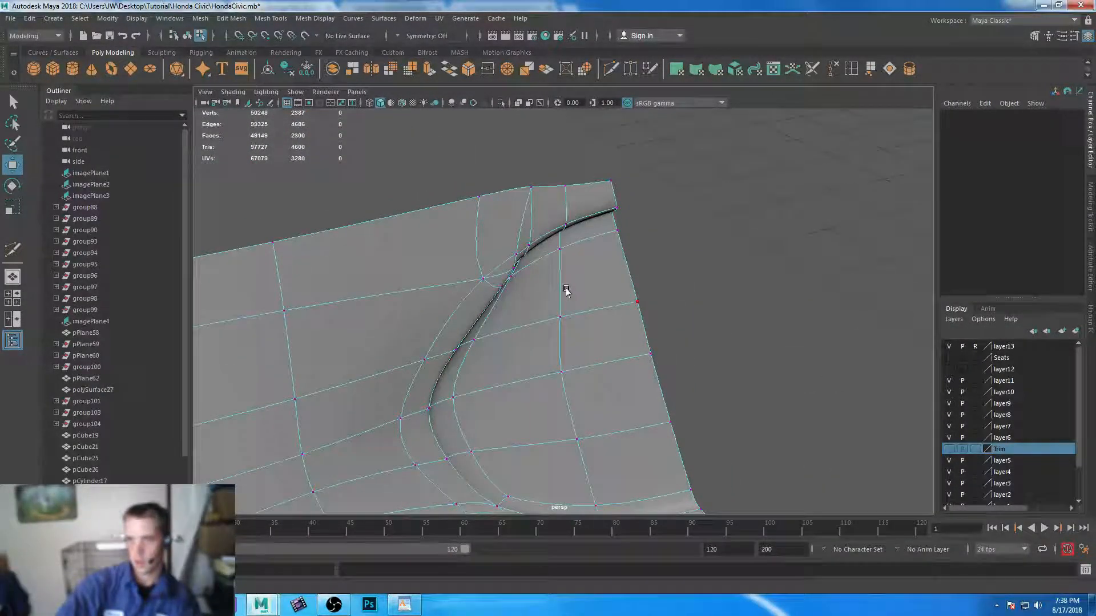
pyautogui.moveTo(569, 273); pyautogui.dragTo(628, 247, button='right')
pyautogui.click(725, 358)
pyautogui.keyDown('alt'); pyautogui.moveTo(724, 356); pyautogui.dragTo(702, 346); pyautogui.keyUp('alt')
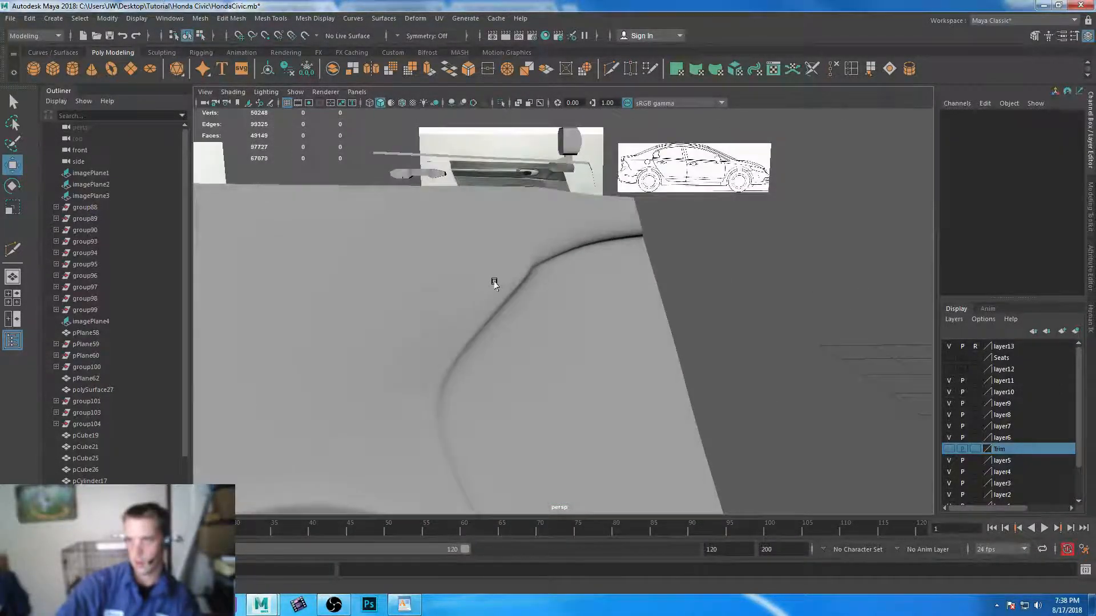
pyautogui.click(492, 283)
pyautogui.keyDown('alt'); pyautogui.moveTo(506, 240); pyautogui.dragTo(624, 411, button='right'); pyautogui.keyUp('alt')
pyautogui.keyDown('alt'); pyautogui.moveTo(541, 324); pyautogui.dragTo(576, 338, button='middle'); pyautogui.keyUp('alt')
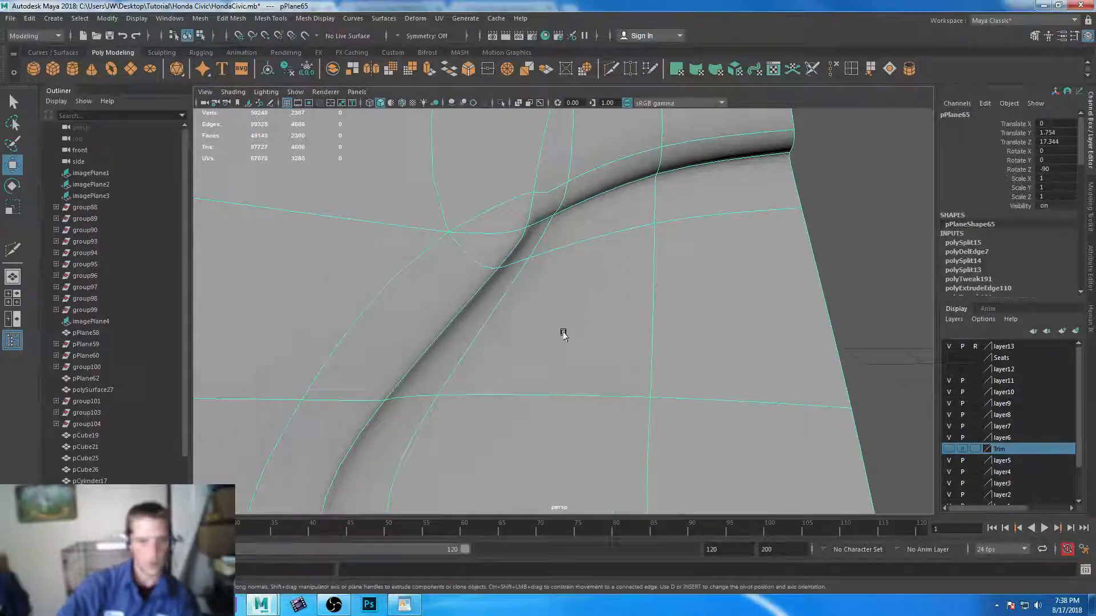
# - Return the panel to its unsmoothed display and move the vertex just ahead of the crease's bend rearward, closer to its neighbour
pyautogui.press('1')
pyautogui.keyDown('alt'); pyautogui.moveTo(577, 317); pyautogui.dragTo(521, 313); pyautogui.keyUp('alt')
pyautogui.keyDown('alt'); pyautogui.moveTo(521, 313); pyautogui.dragTo(555, 284, button='right'); pyautogui.keyUp('alt')
pyautogui.keyDown('alt'); pyautogui.moveTo(555, 284); pyautogui.dragTo(517, 317, button='middle'); pyautogui.keyUp('alt')
pyautogui.keyDown('alt'); pyautogui.moveTo(516, 317); pyautogui.dragTo(524, 298); pyautogui.keyUp('alt')
pyautogui.keyDown('alt'); pyautogui.moveTo(523, 297); pyautogui.dragTo(524, 291, button='right'); pyautogui.keyUp('alt')
pyautogui.keyDown('alt'); pyautogui.moveTo(523, 291); pyautogui.dragTo(504, 274); pyautogui.keyUp('alt')
pyautogui.moveTo(539, 269); pyautogui.dragTo(484, 269, button='right')
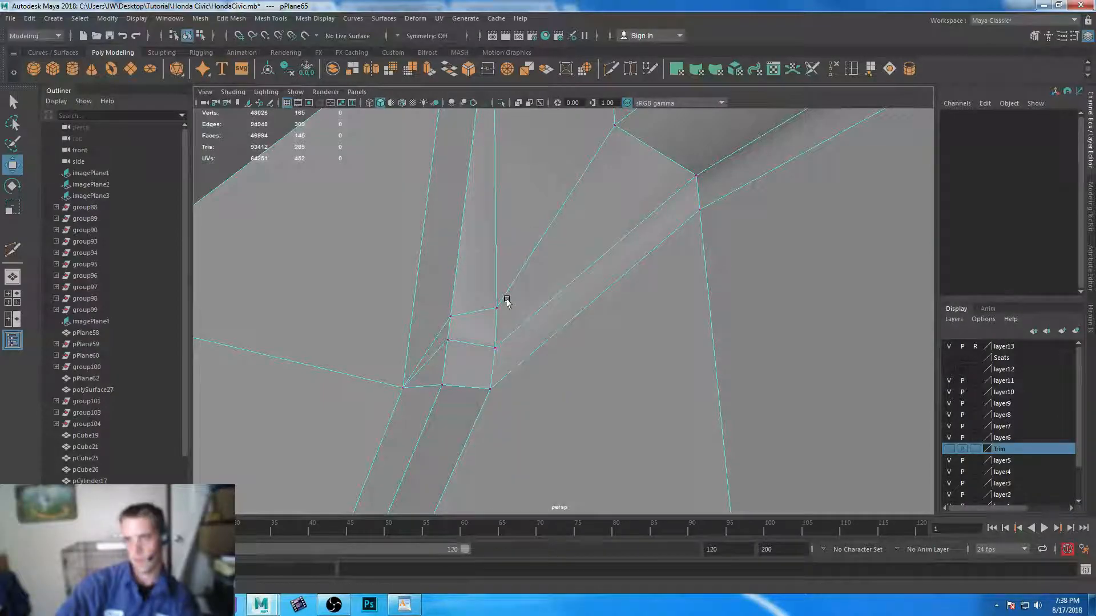
pyautogui.click(499, 308)
pyautogui.moveTo(442, 297); pyautogui.dragTo(425, 296)
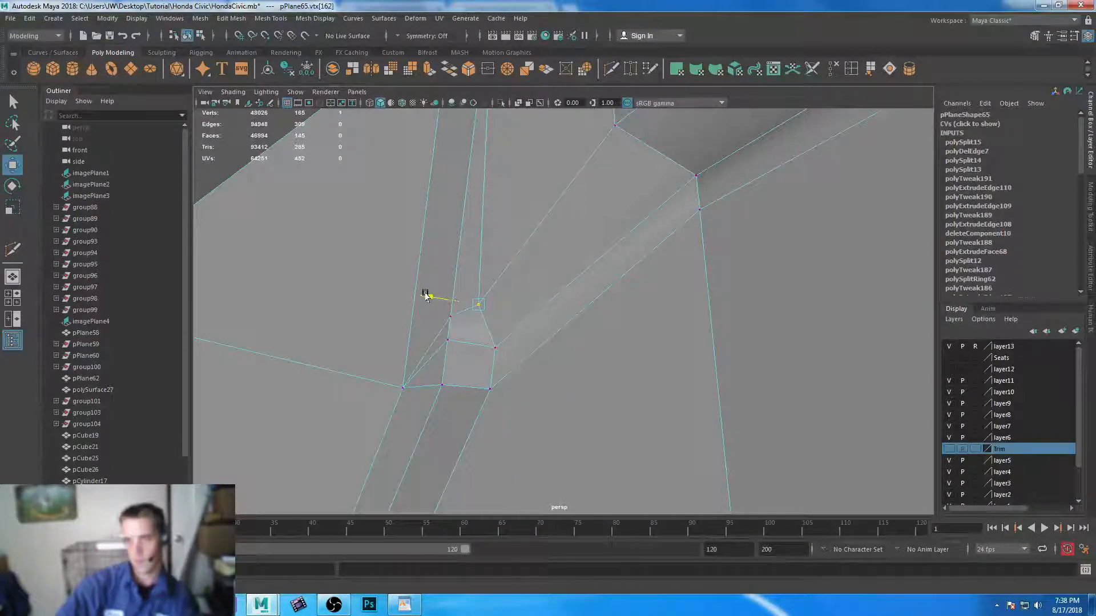
pyautogui.keyDown('alt'); pyautogui.moveTo(455, 352); pyautogui.dragTo(462, 354); pyautogui.keyUp('alt')
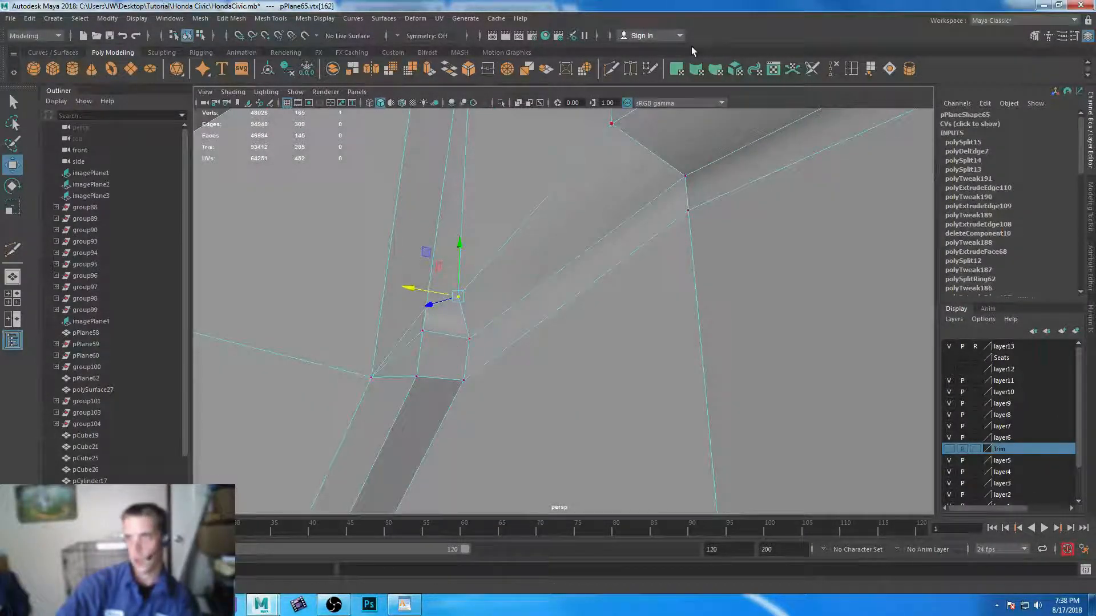
# - Cut a diagonal edge with Multi-Cut across the small face at the crease's bend to the repositioned vertex, then preview the panel smoothed
pyautogui.click(610, 69)
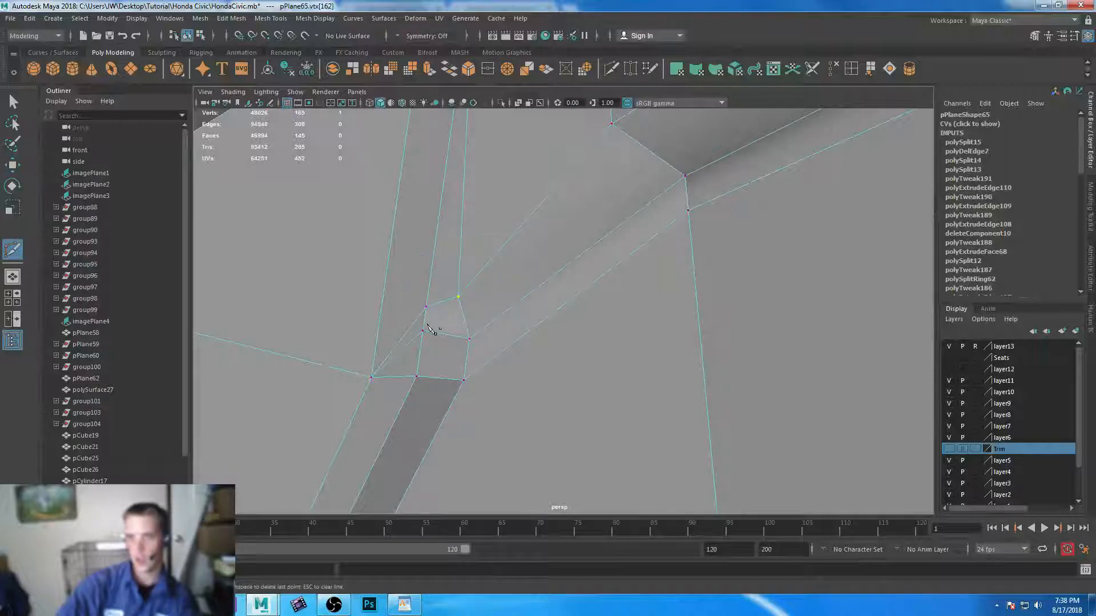
pyautogui.click(459, 297)
pyautogui.rightClick(459, 298)
pyautogui.click(463, 380)
pyautogui.keyDown('alt'); pyautogui.moveTo(464, 362); pyautogui.dragTo(520, 340); pyautogui.keyUp('alt')
pyautogui.rightClick(525, 358)
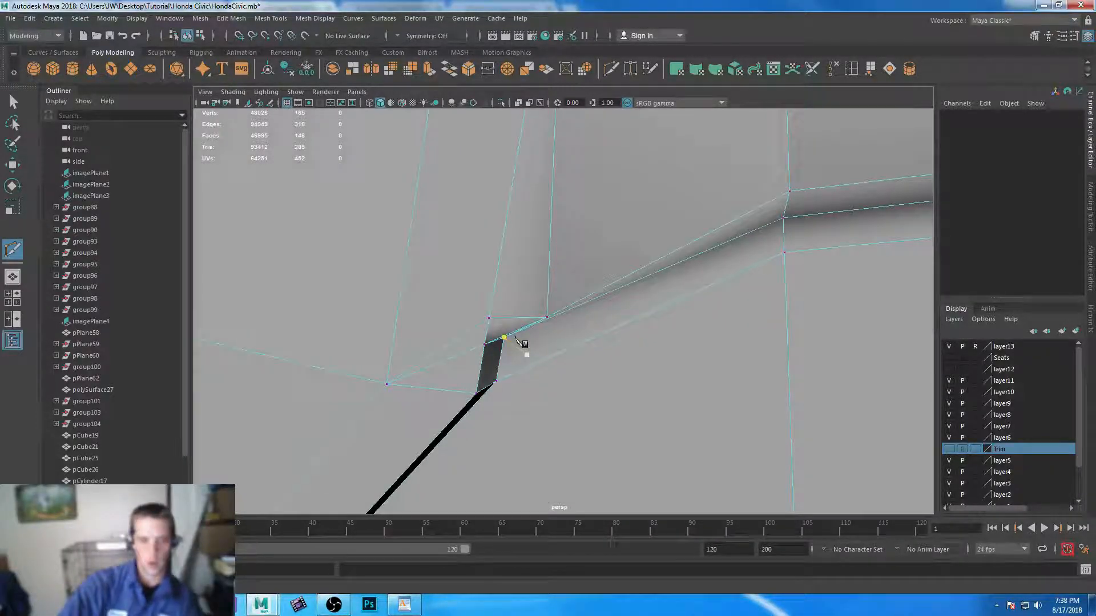
pyautogui.press('3')
pyautogui.keyDown('alt'); pyautogui.moveTo(646, 408); pyautogui.dragTo(636, 399); pyautogui.keyUp('alt')
pyautogui.click(499, 339)
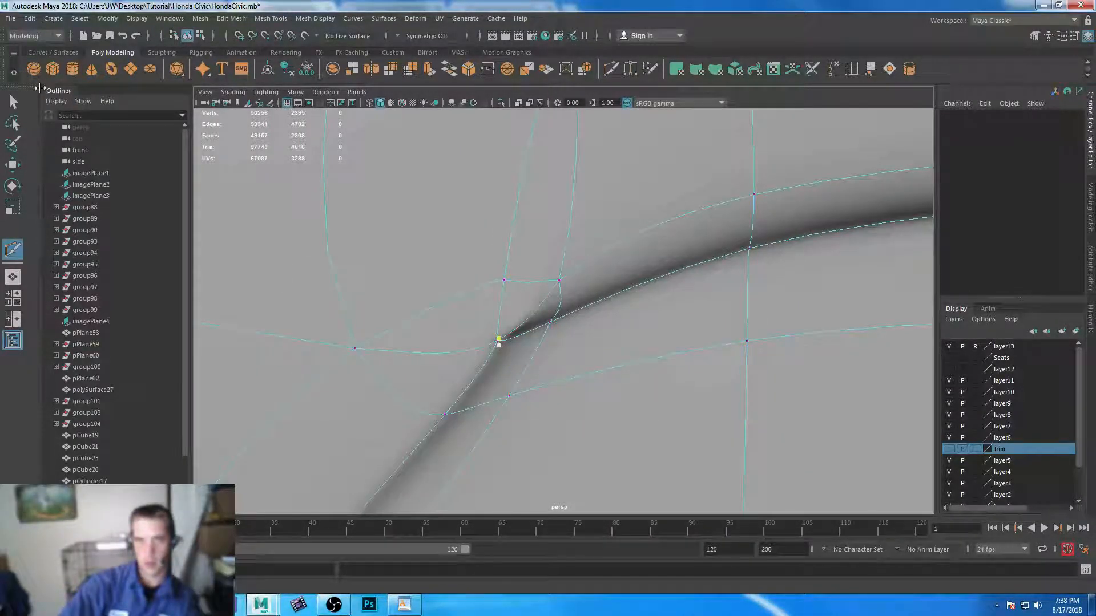
# - Select the short edge behind the seam at the crease's bend and shift it rearward to refine the smoothed curve
pyautogui.click(13, 102)
pyautogui.click(496, 343)
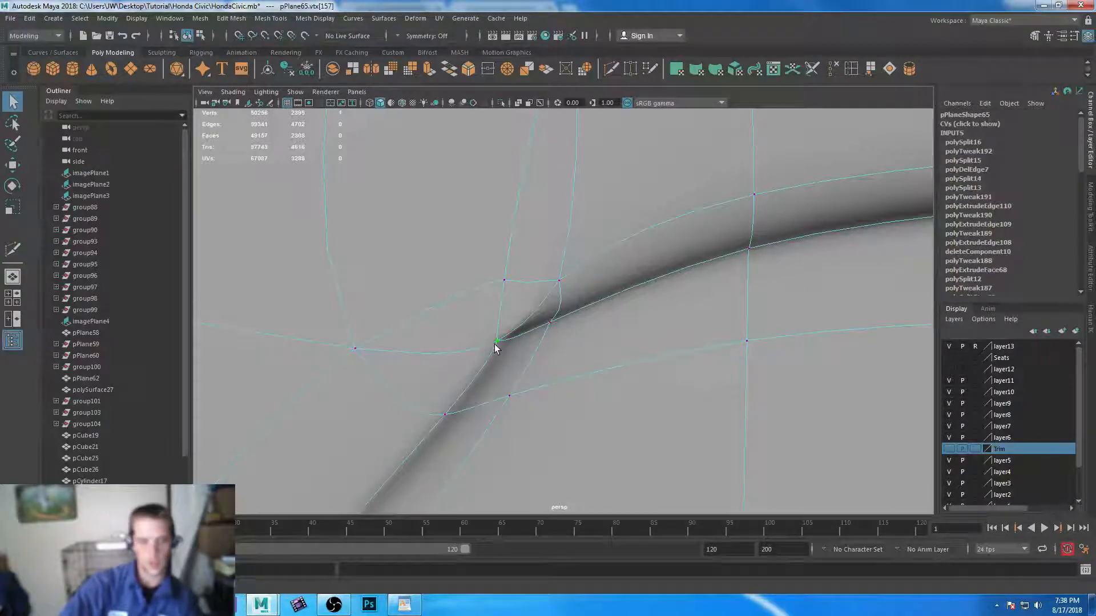
pyautogui.keyDown('alt'); pyautogui.moveTo(496, 343); pyautogui.dragTo(636, 374); pyautogui.keyUp('alt')
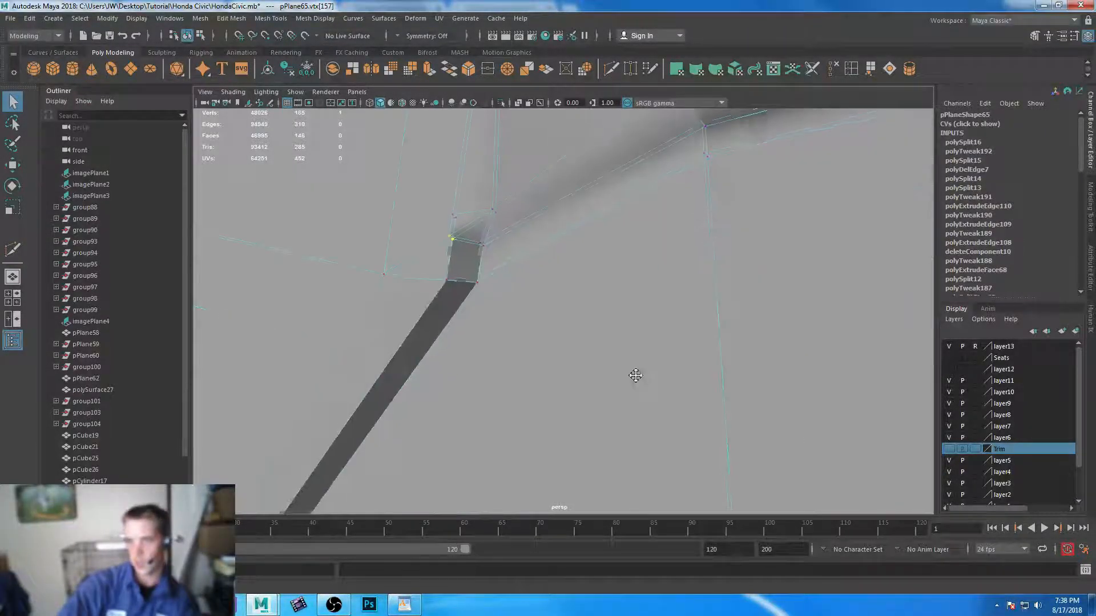
pyautogui.moveTo(477, 277); pyautogui.dragTo(482, 220, button='right')
pyautogui.click(455, 280)
pyautogui.keyDown('alt'); pyautogui.moveTo(448, 330); pyautogui.dragTo(492, 320); pyautogui.keyUp('alt')
pyautogui.press('w')
pyautogui.moveTo(372, 277); pyautogui.dragTo(342, 276)
pyautogui.press('3')
pyautogui.scroll(-5, 557, 328)
pyautogui.moveTo(428, 295); pyautogui.dragTo(408, 297)
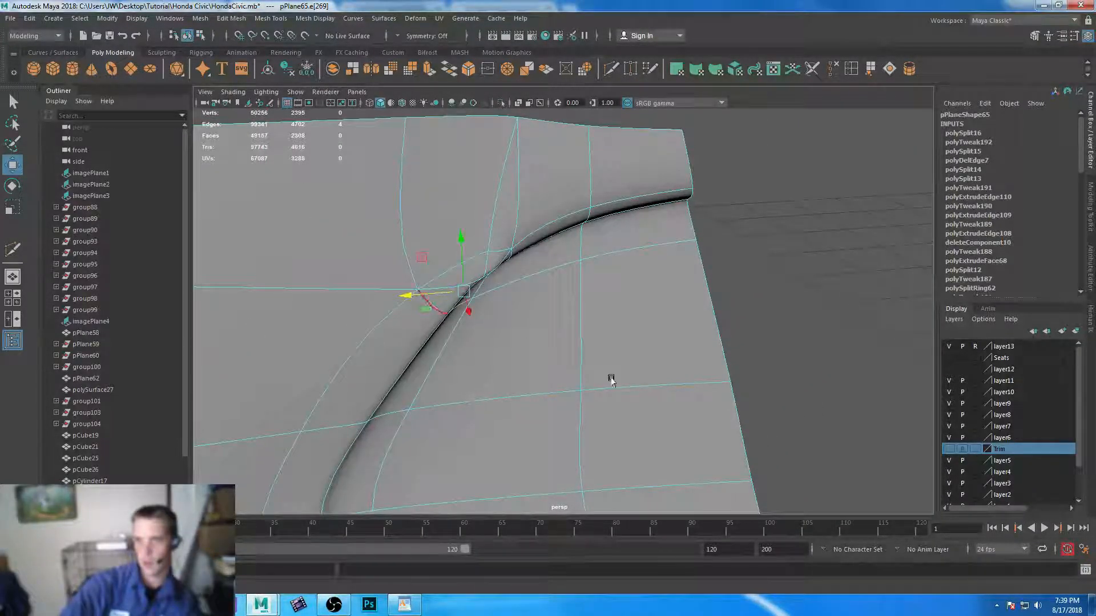
# - Select the panel's entire outer border edge loop and extrude it slightly sideways along the X axis
pyautogui.scroll(-5, 611, 380)
pyautogui.moveTo(453, 275); pyautogui.dragTo(508, 260, button='right')
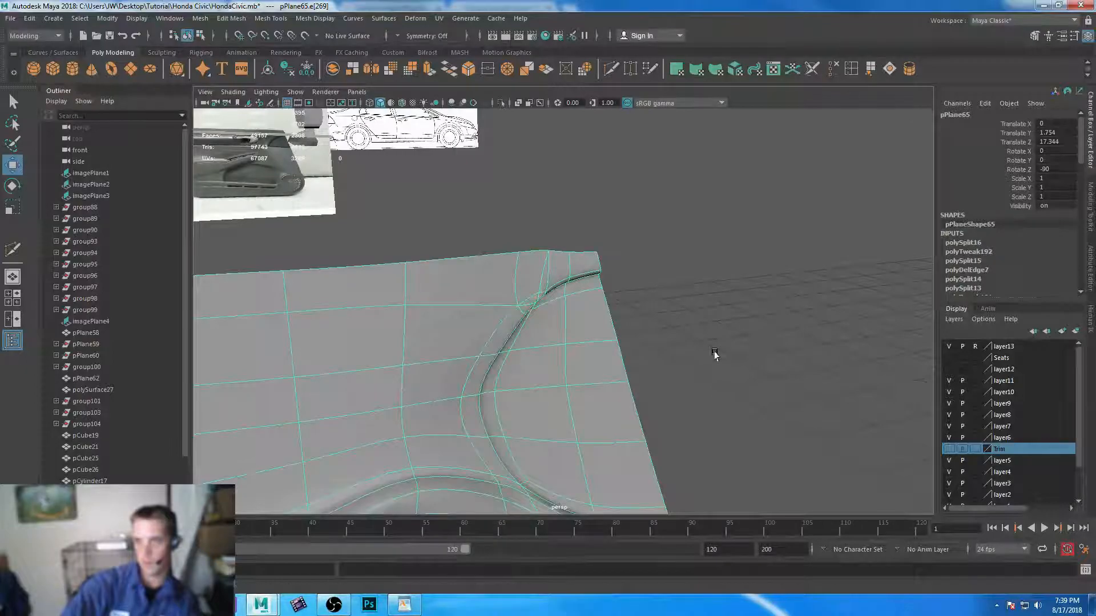
pyautogui.click(715, 354)
pyautogui.scroll(-5, 589, 296)
pyautogui.keyDown('alt'); pyautogui.moveTo(590, 296); pyautogui.dragTo(649, 393); pyautogui.keyUp('alt')
pyautogui.keyDown('alt'); pyautogui.moveTo(648, 393); pyautogui.dragTo(682, 297, button='middle'); pyautogui.keyUp('alt')
pyautogui.keyDown('alt'); pyautogui.moveTo(683, 297); pyautogui.dragTo(673, 294); pyautogui.keyUp('alt')
pyautogui.moveTo(542, 214); pyautogui.dragTo(534, 183, button='right')
pyautogui.doubleClick(524, 179)
pyautogui.scroll(-5, 708, 348)
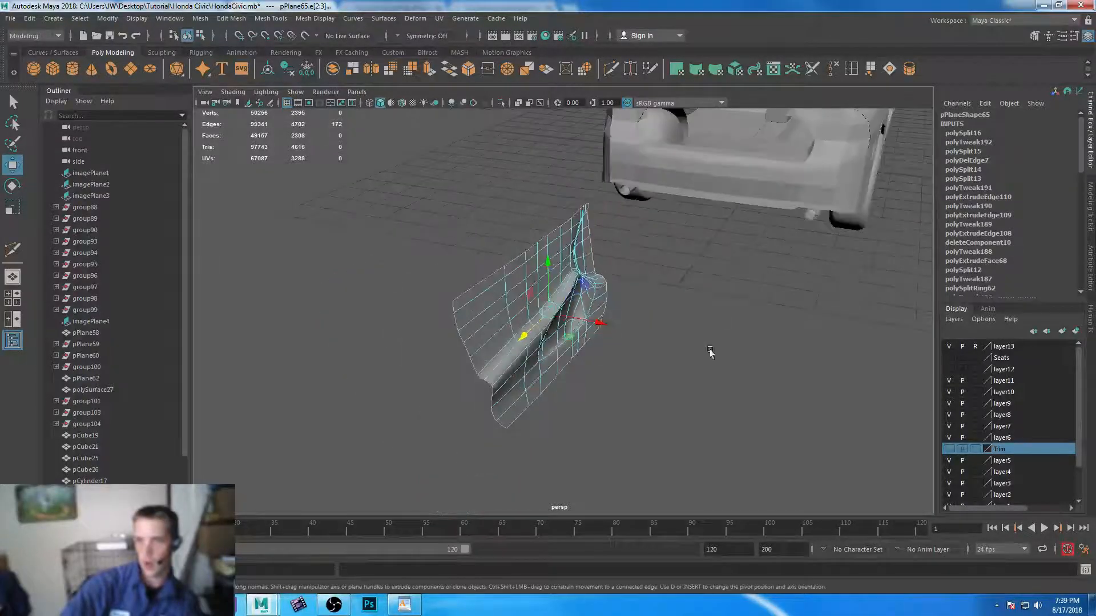
pyautogui.click(428, 69)
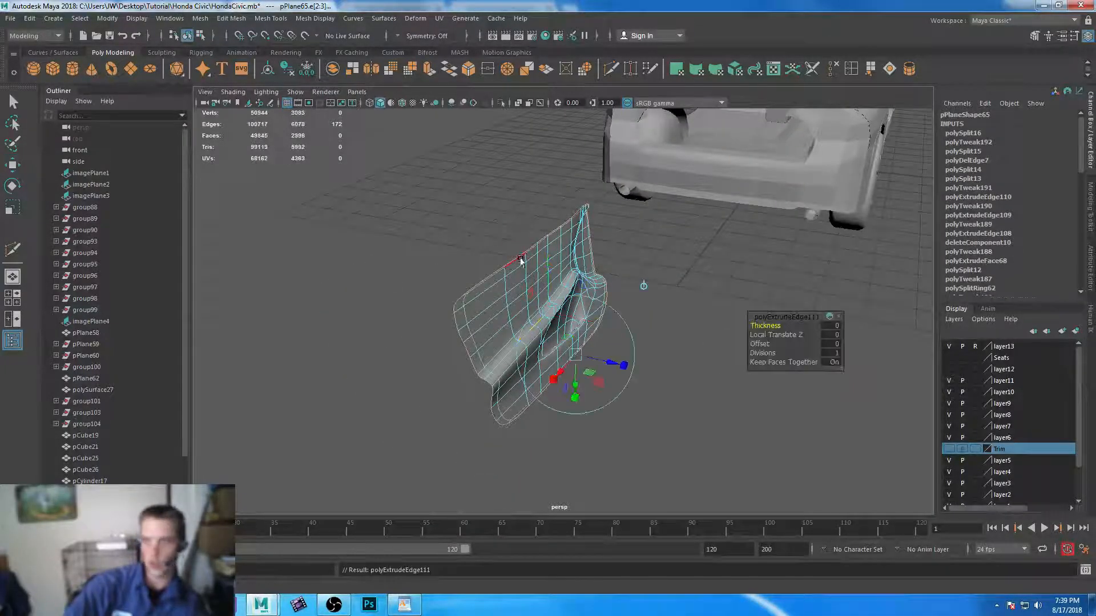
pyautogui.press('w')
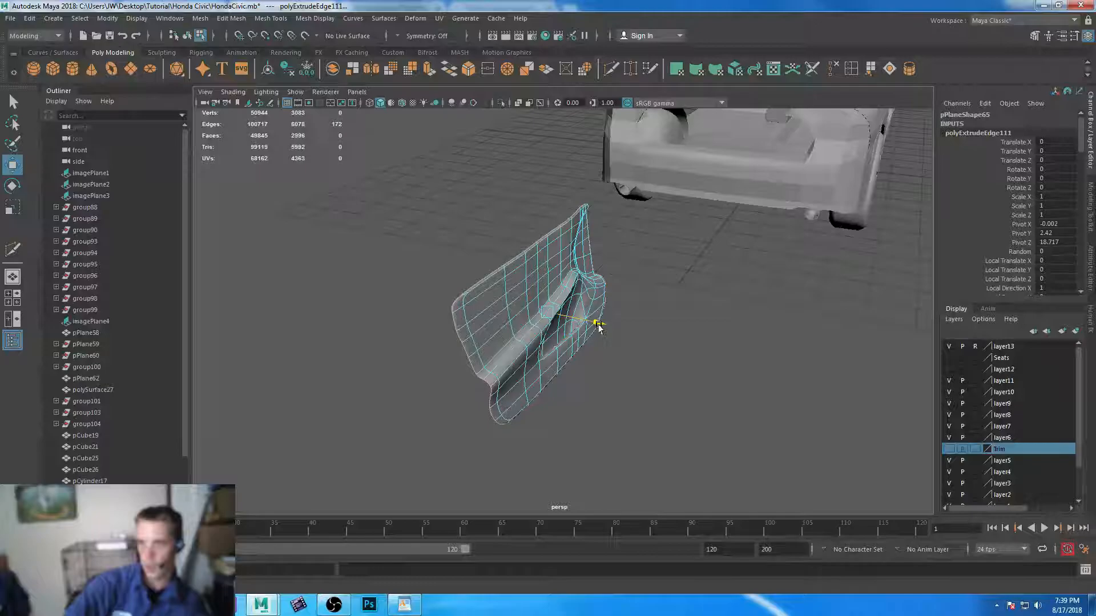
# - Extrude the border edges a second time along the X axis and fine-tune the depth of the panel's rim
pyautogui.press('g')
pyautogui.press('w')
pyautogui.moveTo(598, 324); pyautogui.dragTo(590, 323)
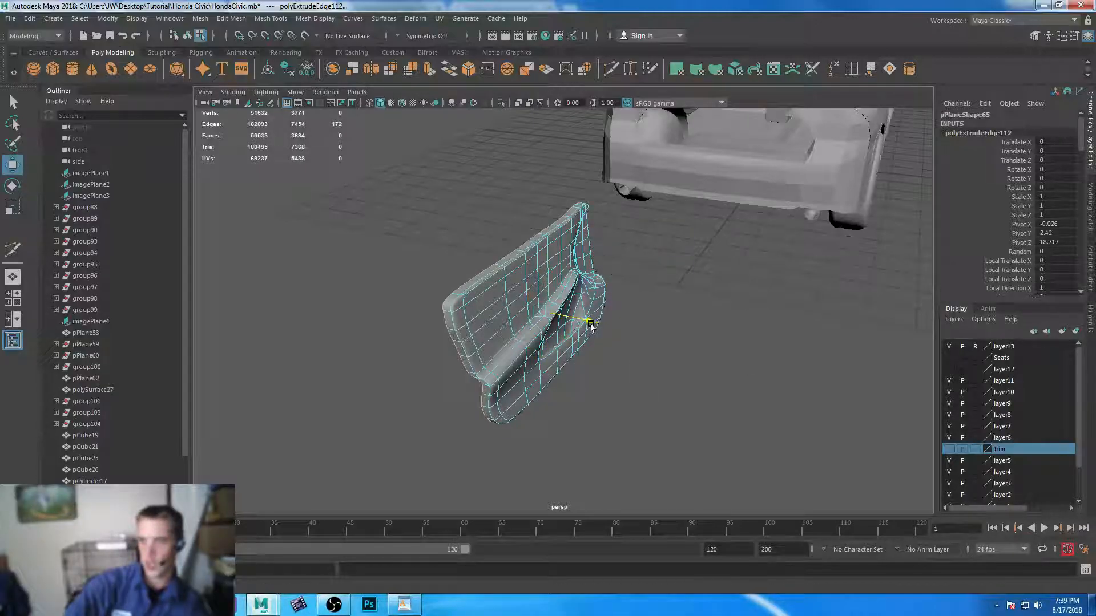
pyautogui.press('r')
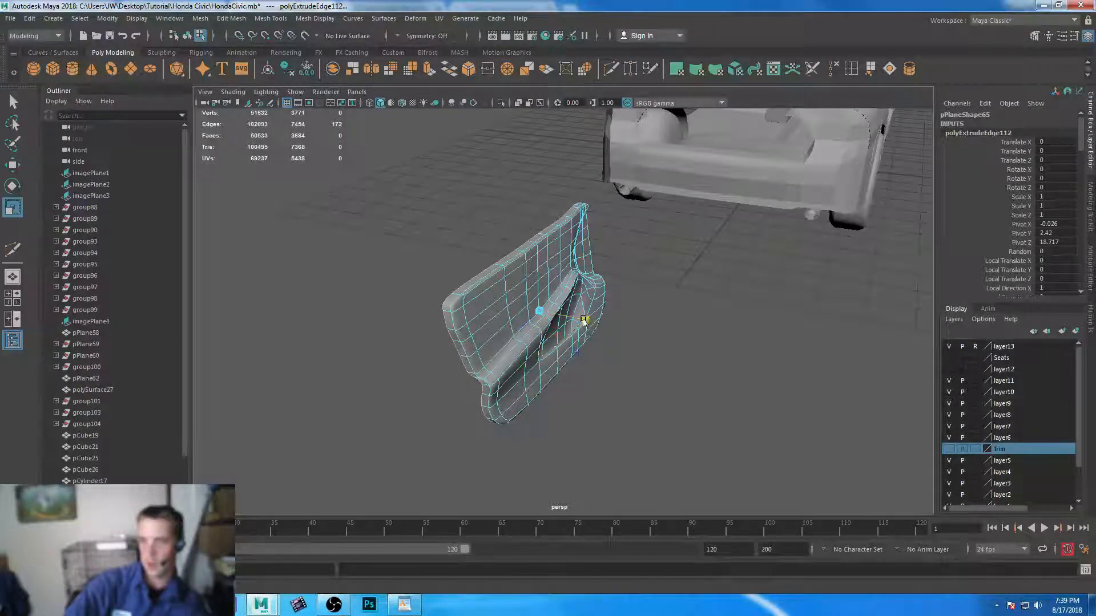
pyautogui.press('w')
pyautogui.moveTo(578, 320); pyautogui.dragTo(587, 323)
# - In the side view, insert two edge loops closely around the horizontal edge row that follows the reference's trim seam
pyautogui.keyDown('alt'); pyautogui.moveTo(724, 274); pyautogui.dragTo(648, 334); pyautogui.keyUp('alt')
pyautogui.press('space')
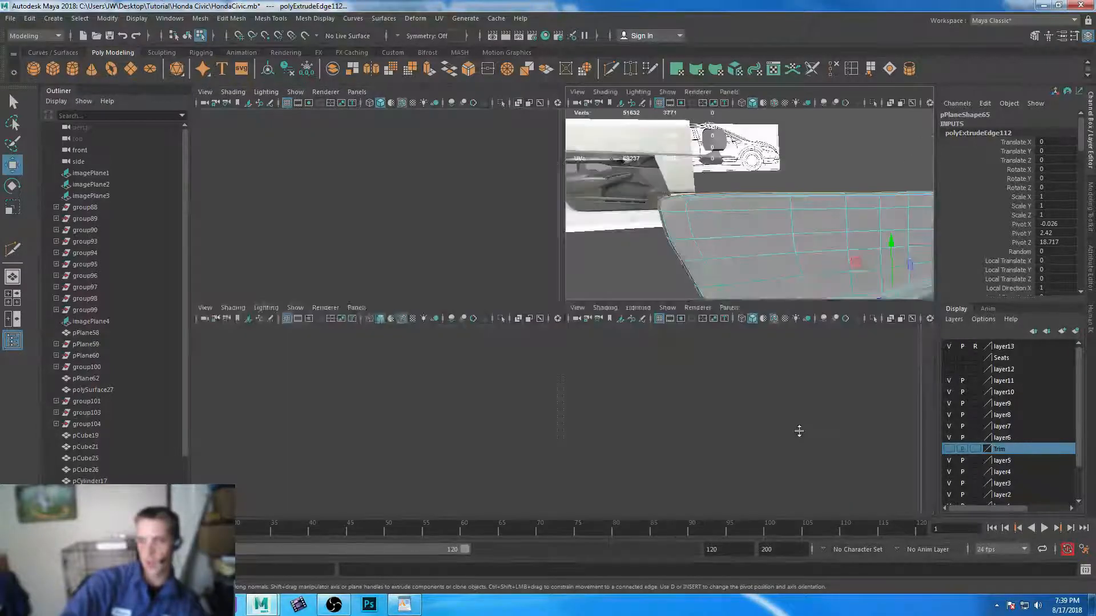
pyautogui.press('space')
pyautogui.keyDown('alt'); pyautogui.moveTo(543, 305); pyautogui.dragTo(885, 298, button='middle'); pyautogui.keyUp('alt')
pyautogui.keyDown('alt'); pyautogui.moveTo(885, 299); pyautogui.dragTo(618, 352, button='right'); pyautogui.keyUp('alt')
pyautogui.keyDown('alt'); pyautogui.moveTo(618, 352); pyautogui.dragTo(628, 341, button='middle'); pyautogui.keyUp('alt')
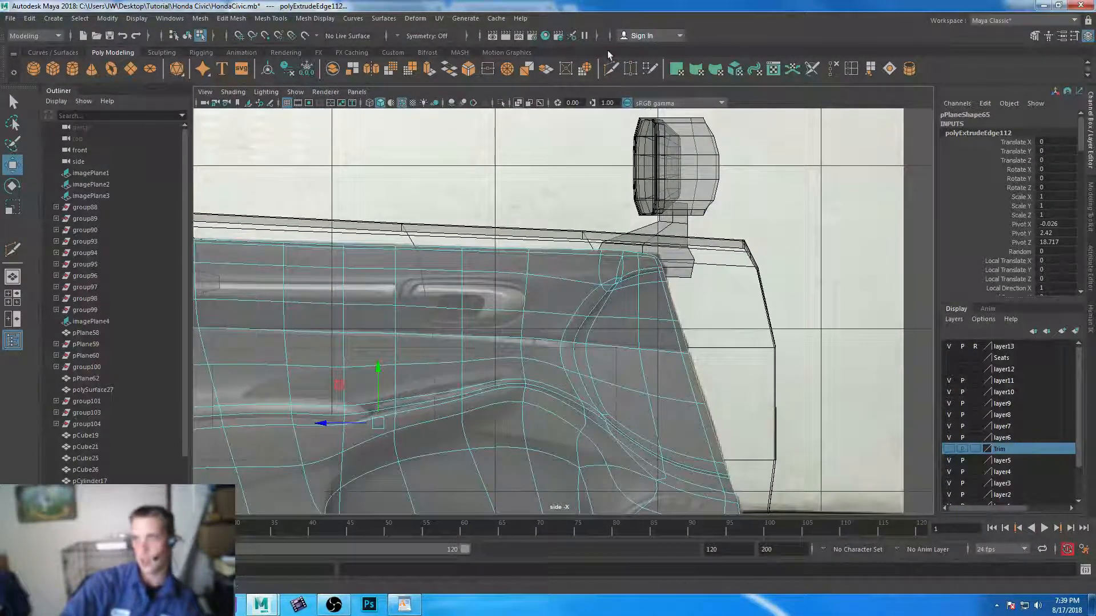
pyautogui.click(851, 70)
pyautogui.scroll(4, 576, 330)
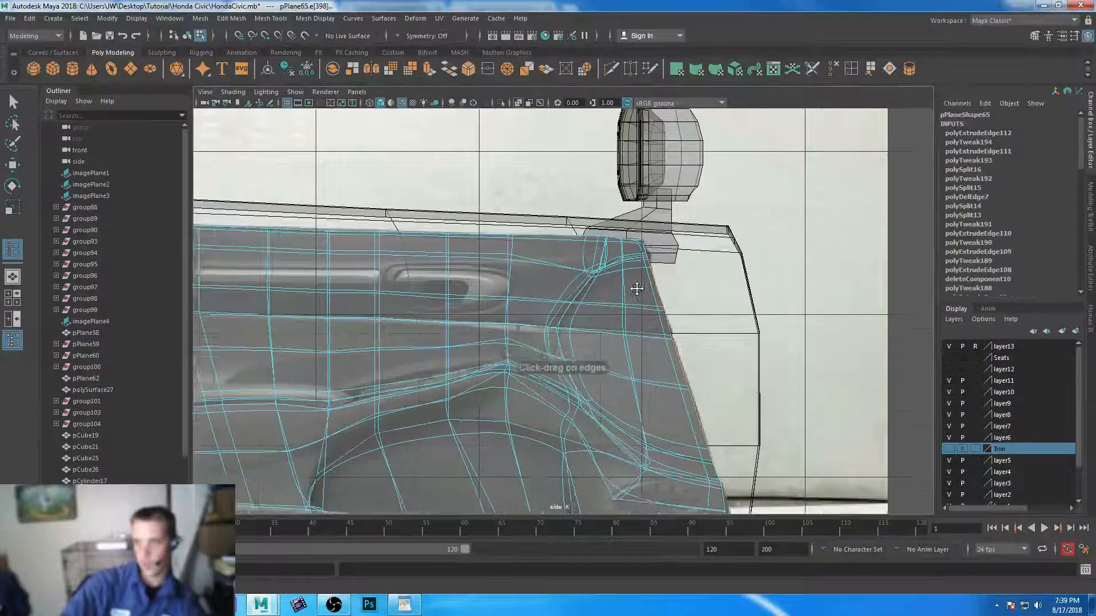
pyautogui.press('1')
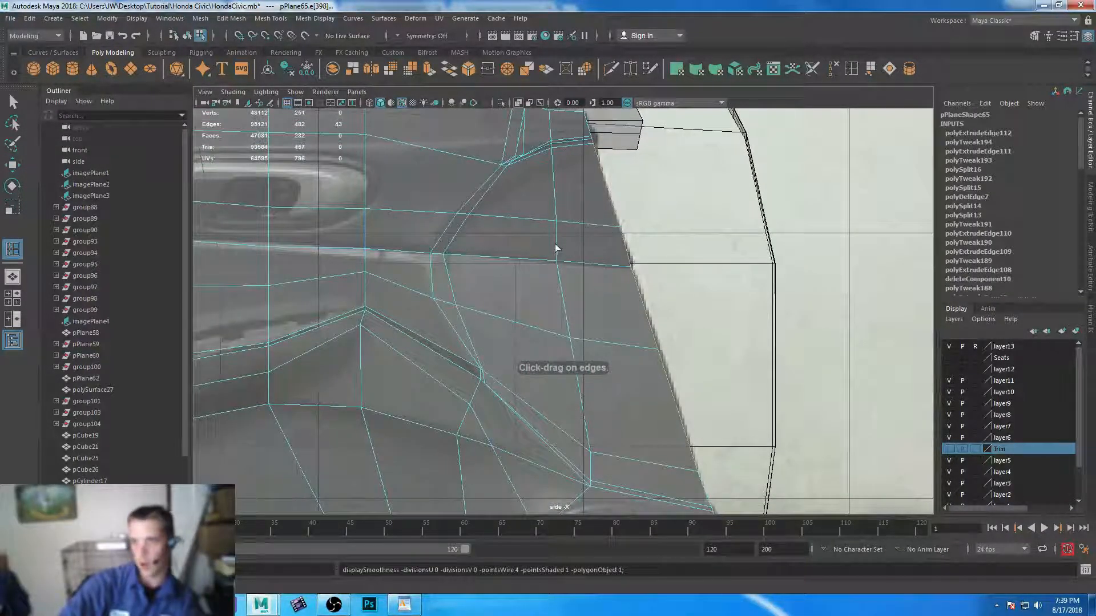
pyautogui.keyDown('ctrl'); pyautogui.click(558, 264); pyautogui.keyUp('ctrl')
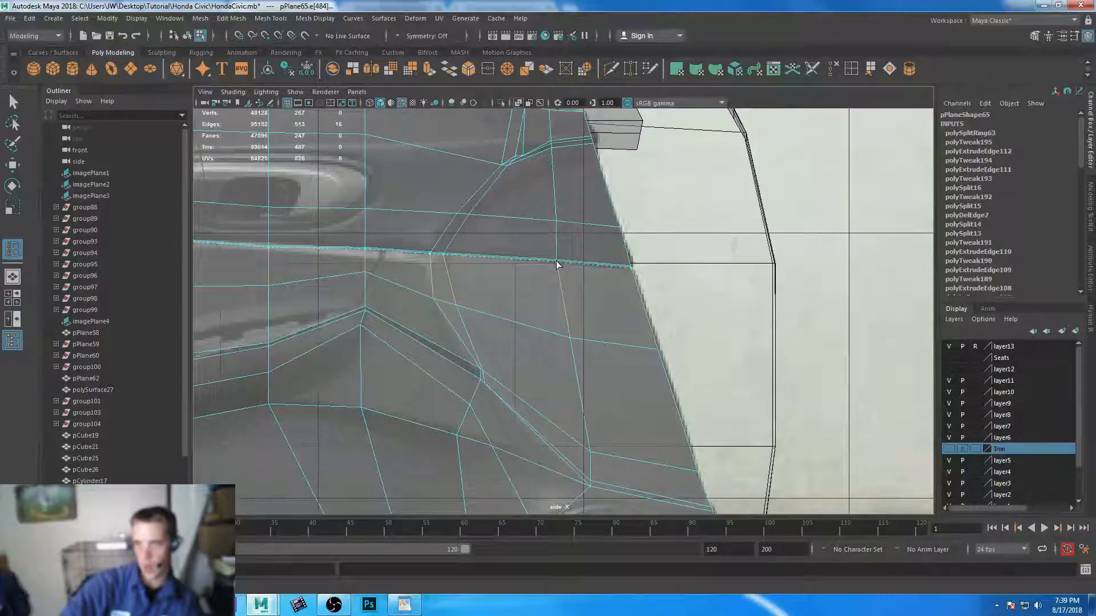
pyautogui.keyDown('ctrl'); pyautogui.click(557, 263); pyautogui.keyUp('ctrl')
# - Select the middle edge loop of the horizontal trim seam and shift it along the X axis to recess it into a groove
pyautogui.press('q')
pyautogui.keyDown('alt'); pyautogui.moveTo(564, 252); pyautogui.dragTo(634, 408, button='right'); pyautogui.keyUp('alt')
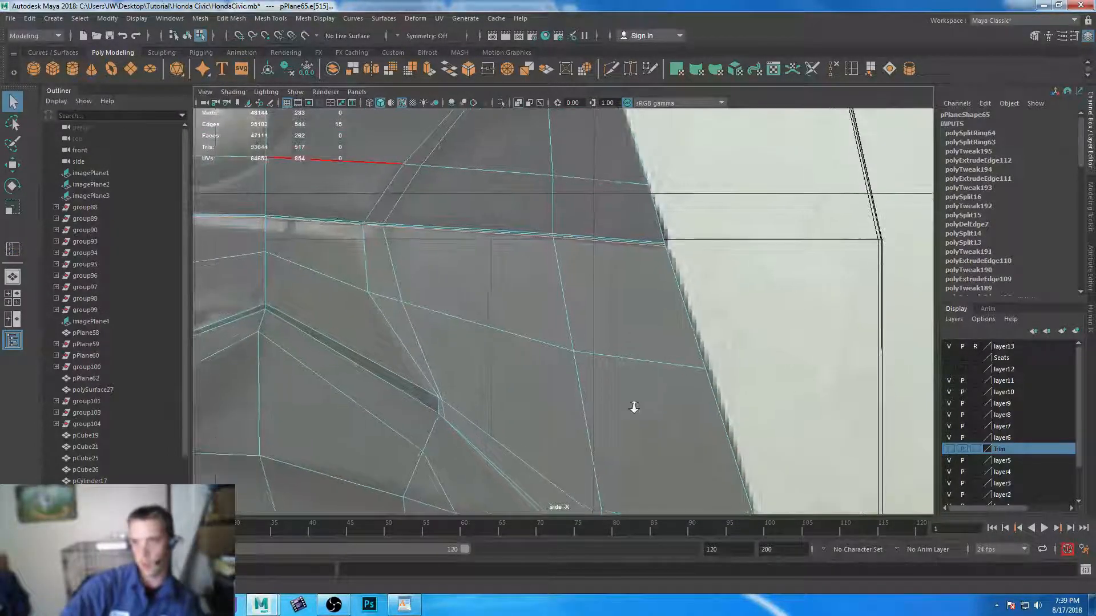
pyautogui.click(508, 232)
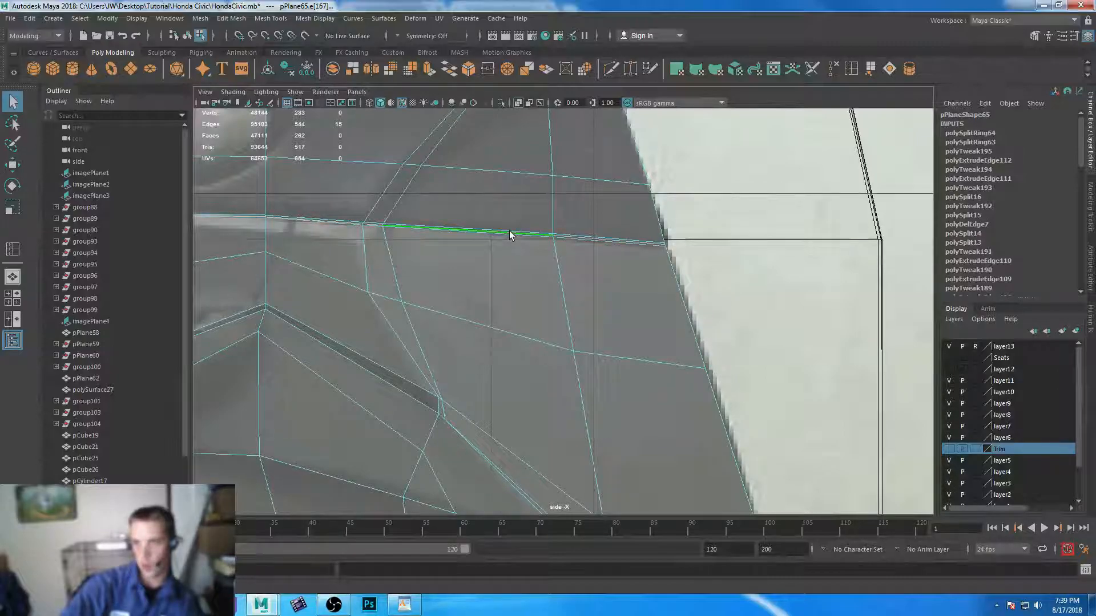
pyautogui.press('w')
pyautogui.press('space')
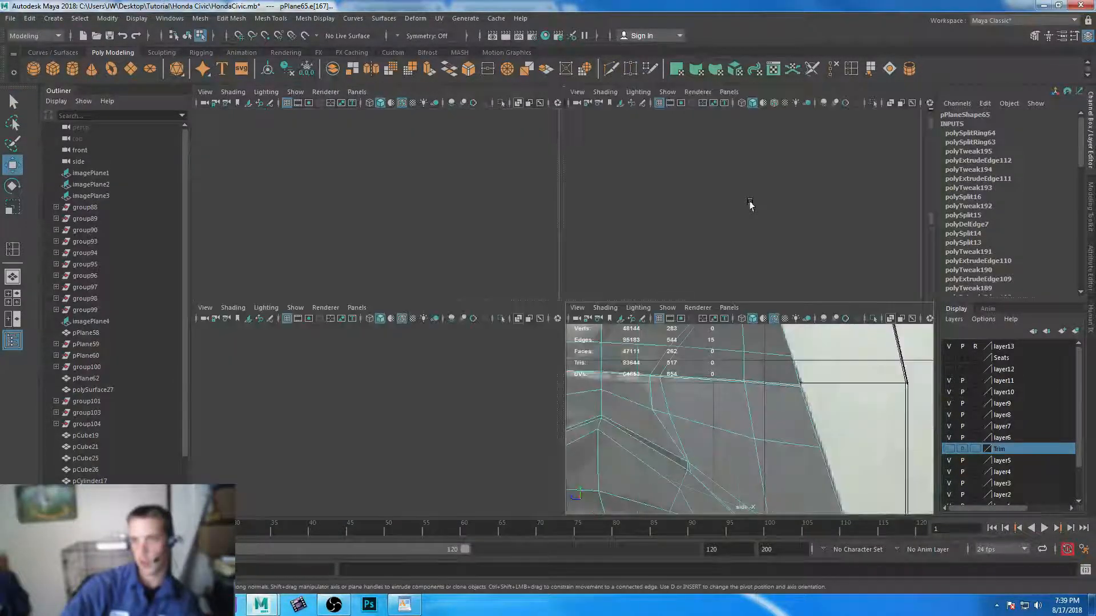
pyautogui.press('space')
pyautogui.keyDown('alt'); pyautogui.moveTo(580, 287); pyautogui.dragTo(584, 264); pyautogui.keyUp('alt')
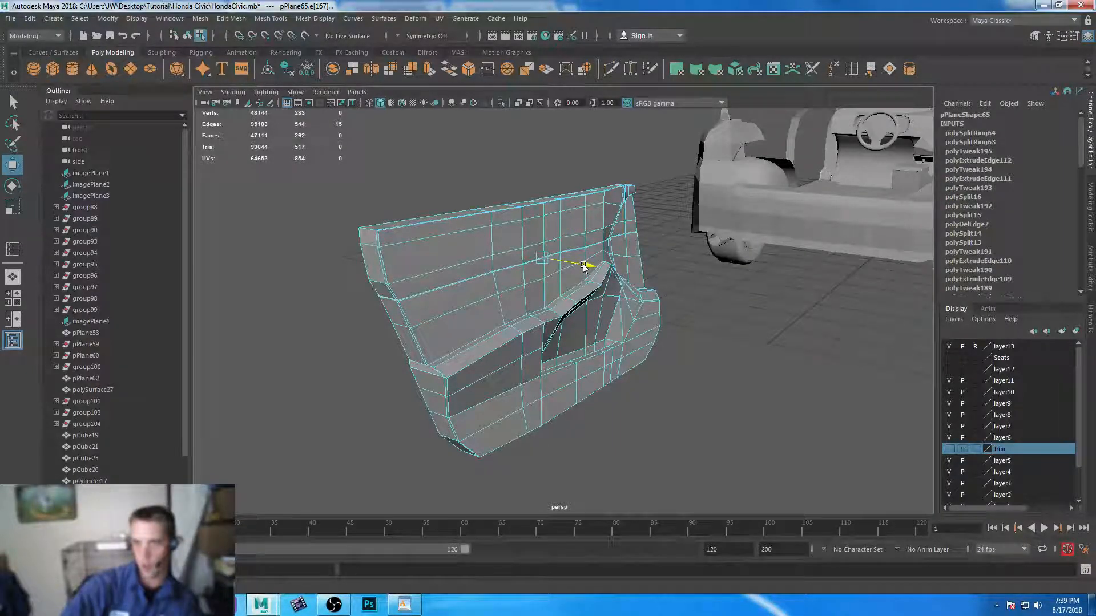
# - Show the door panel in smooth preview, return to object selection, deselect it and save the scene
pyautogui.press('3')
pyautogui.moveTo(431, 250); pyautogui.dragTo(484, 235, button='right')
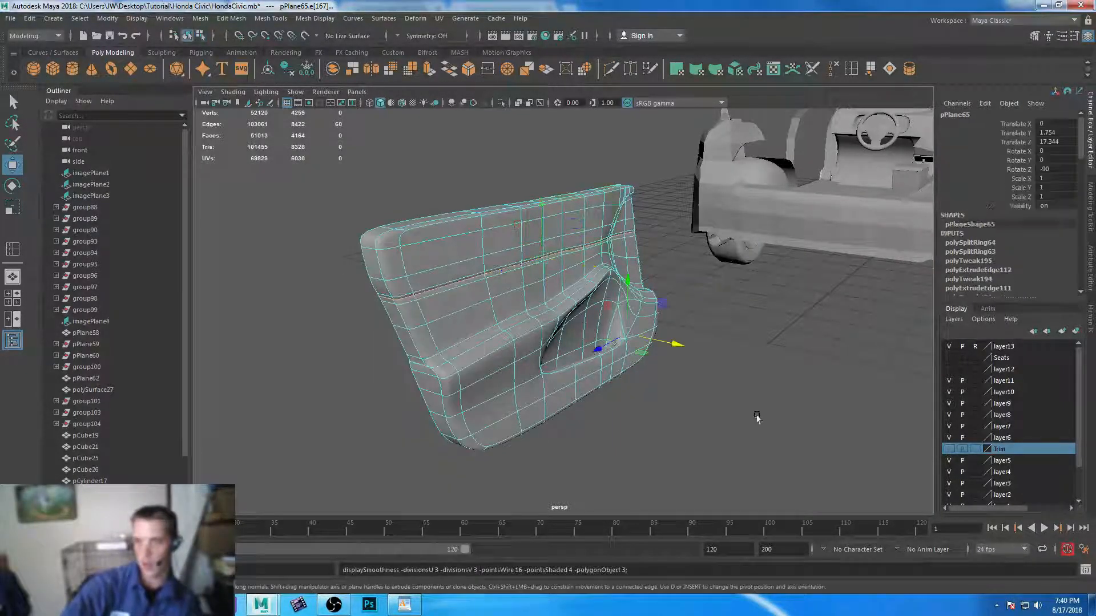
pyautogui.click(755, 418)
pyautogui.moveTo(737, 423)
pyautogui.keyDown('alt'); pyautogui.mouseDown()
pyautogui.moveTo(633, 416)
pyautogui.moveTo(594, 428)
pyautogui.moveTo(726, 423)
pyautogui.mouseUp(); pyautogui.keyUp('alt')
pyautogui.hotkey('ctrl', 's')
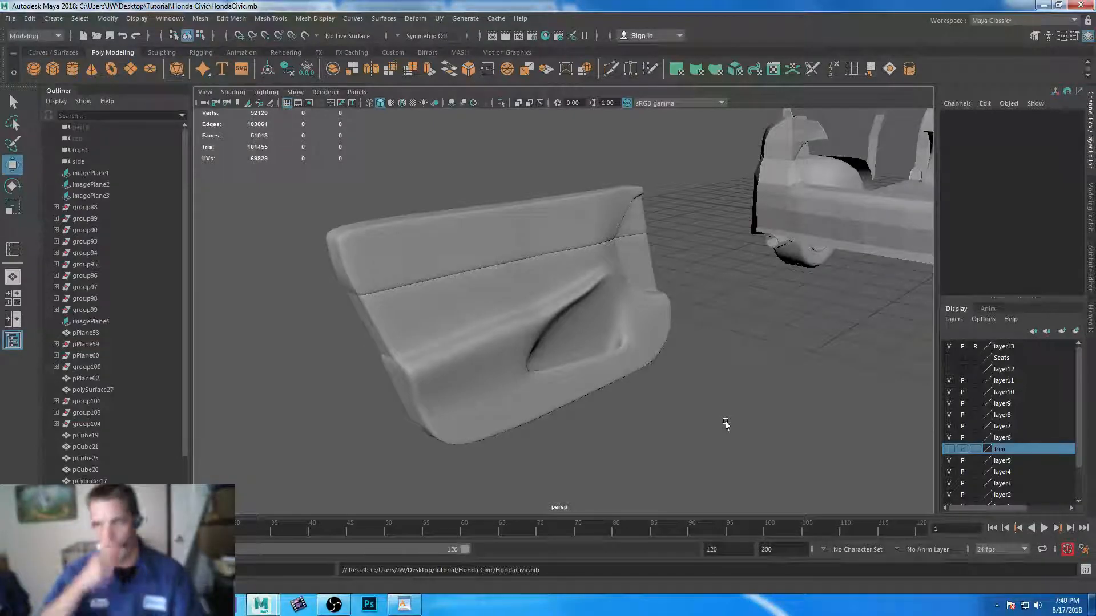
# - Move the whole door panel along Z to -1.756 into the car and make layer12 visible
pyautogui.keyDown('alt'); pyautogui.moveTo(731, 414); pyautogui.dragTo(574, 259, button='right'); pyautogui.keyUp('alt')
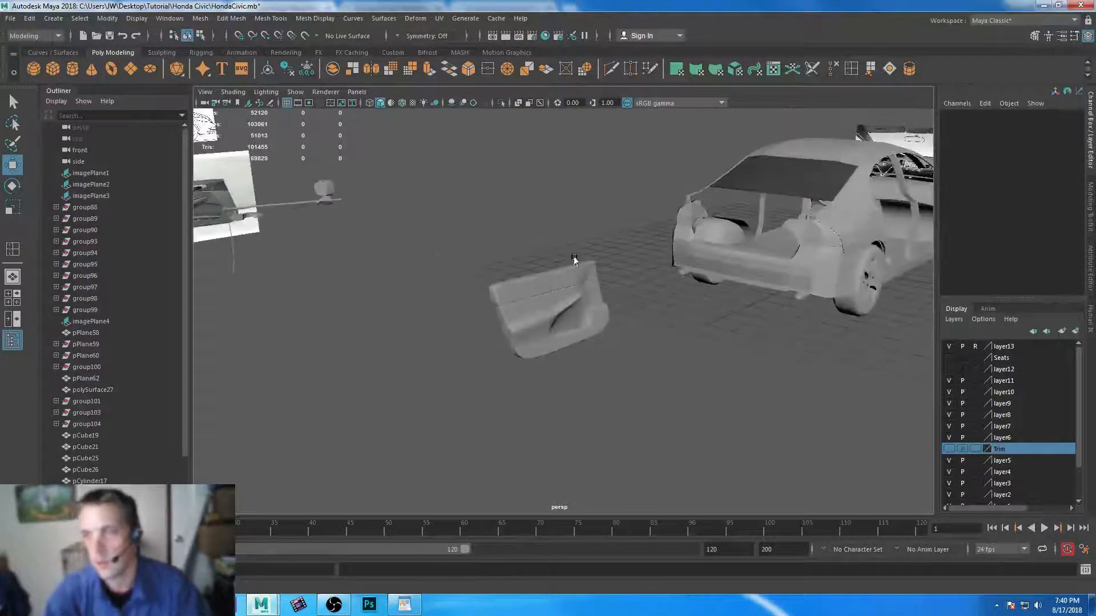
pyautogui.click(519, 282)
pyautogui.keyDown('alt'); pyautogui.moveTo(712, 365); pyautogui.dragTo(775, 324); pyautogui.keyUp('alt')
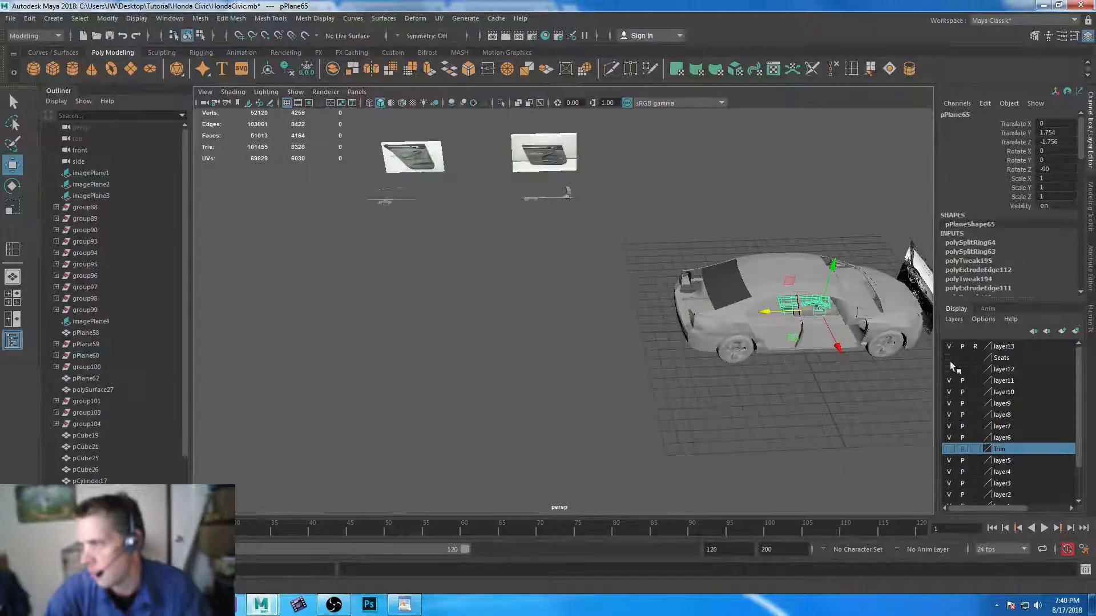
pyautogui.keyDown('alt'); pyautogui.moveTo(832, 359); pyautogui.dragTo(476, 340); pyautogui.keyUp('alt')
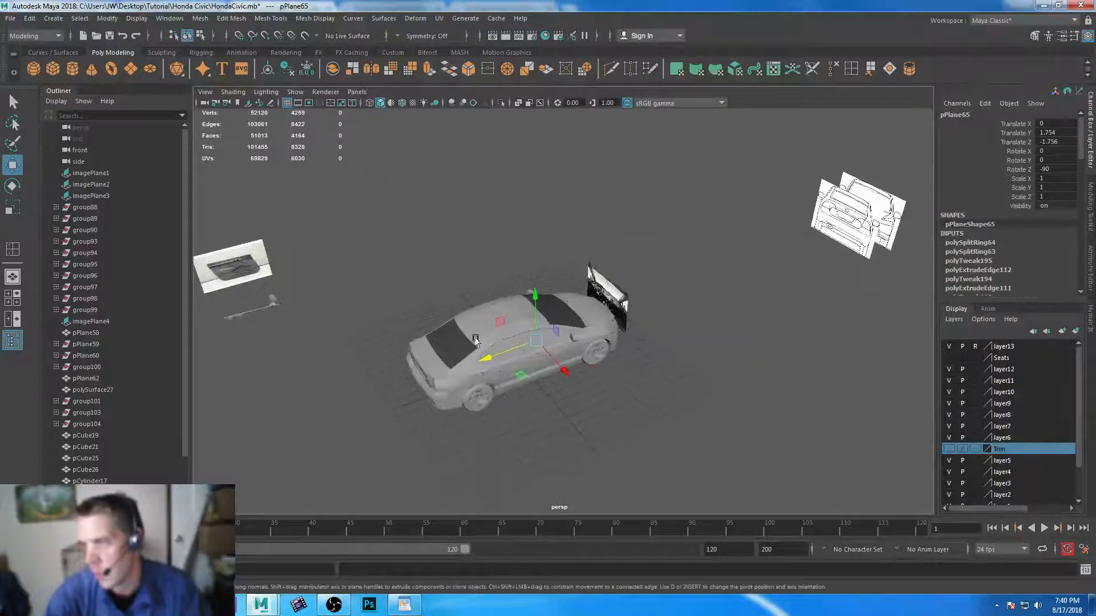
# - Shift the door panel sideways to X -3.168 and forward along Z into the driver's door area beside the dashboard
pyautogui.scroll(10, 475, 340)
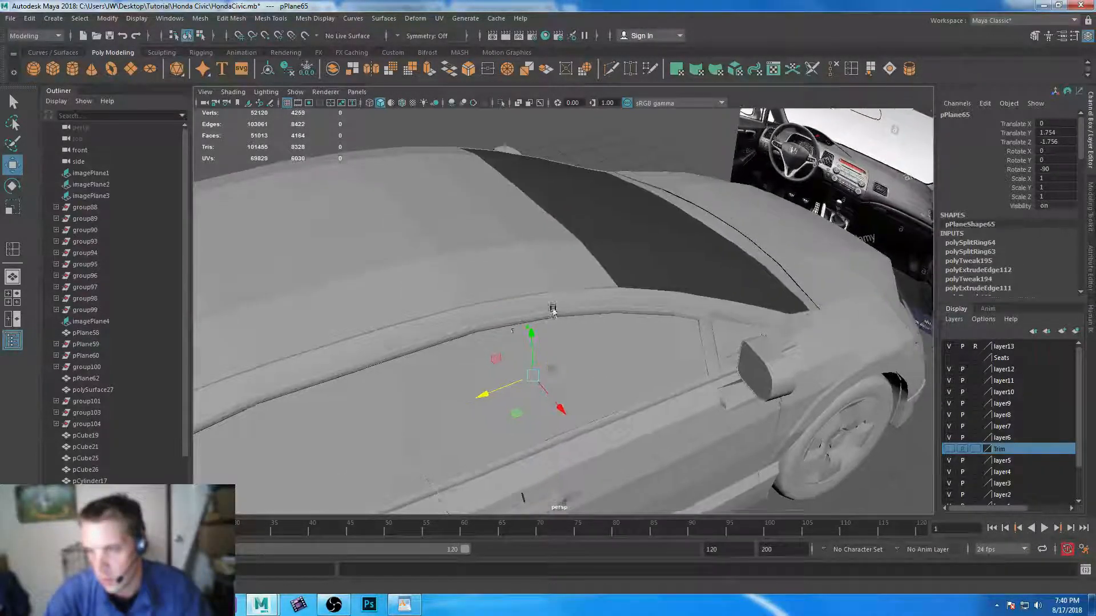
pyautogui.scroll(8, 552, 309)
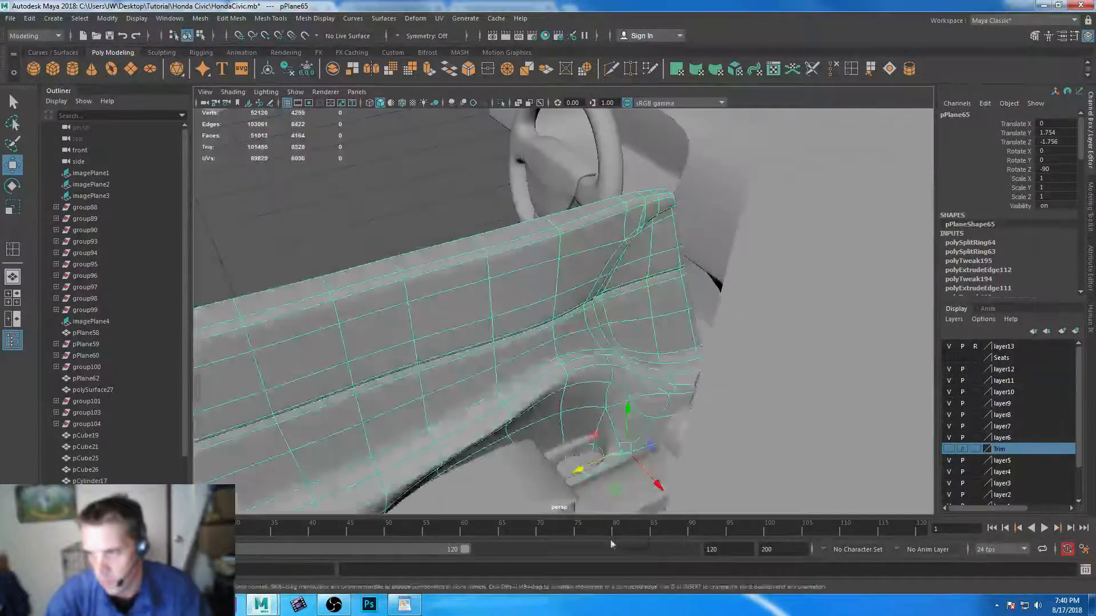
pyautogui.keyDown('alt'); pyautogui.moveTo(448, 347); pyautogui.dragTo(478, 342); pyautogui.keyUp('alt')
pyautogui.keyDown('alt'); pyautogui.moveTo(534, 465); pyautogui.dragTo(541, 446, button='middle'); pyautogui.keyUp('alt')
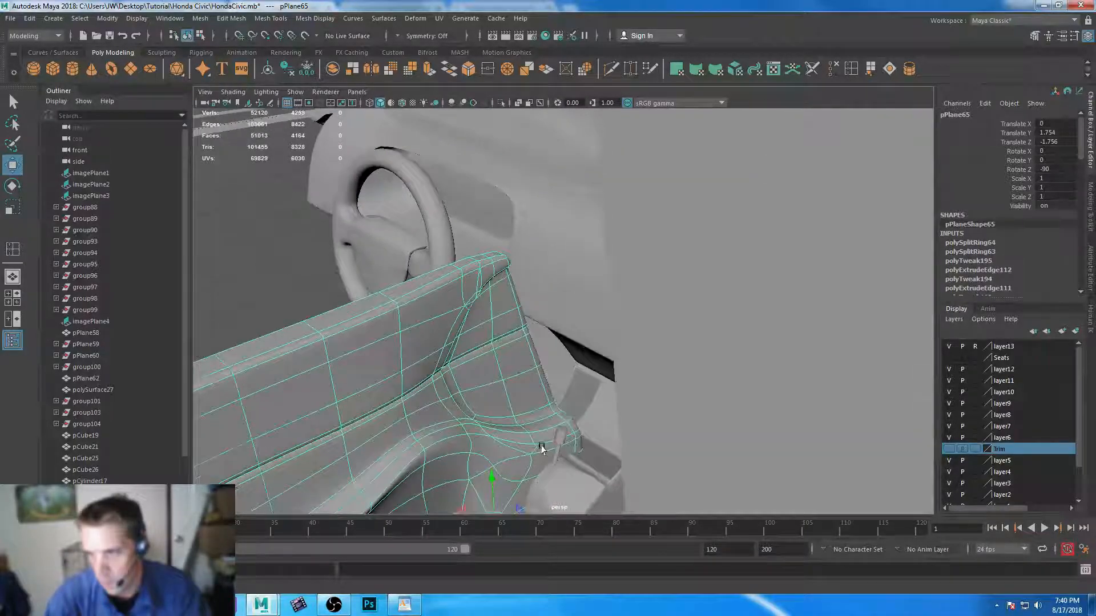
pyautogui.keyDown('alt'); pyautogui.moveTo(541, 448); pyautogui.dragTo(523, 489); pyautogui.keyUp('alt')
pyautogui.moveTo(551, 496); pyautogui.dragTo(594, 392, button='middle')
pyautogui.keyDown('alt'); pyautogui.moveTo(594, 391); pyautogui.dragTo(810, 399); pyautogui.keyUp('alt')
# - In the side view, align the panel with the front door outline at Translate Y 1.871 and Translate Z -2.772
pyautogui.keyDown('alt'); pyautogui.moveTo(639, 396); pyautogui.dragTo(485, 236, button='right'); pyautogui.keyUp('alt')
pyautogui.press('space')
pyautogui.press('space')
pyautogui.keyDown('alt'); pyautogui.moveTo(668, 419); pyautogui.dragTo(605, 337, button='right'); pyautogui.keyUp('alt')
pyautogui.keyDown('alt'); pyautogui.moveTo(807, 384); pyautogui.dragTo(305, 274, button='middle'); pyautogui.keyUp('alt')
pyautogui.keyDown('alt'); pyautogui.moveTo(726, 304); pyautogui.dragTo(394, 396, button='middle'); pyautogui.keyUp('alt')
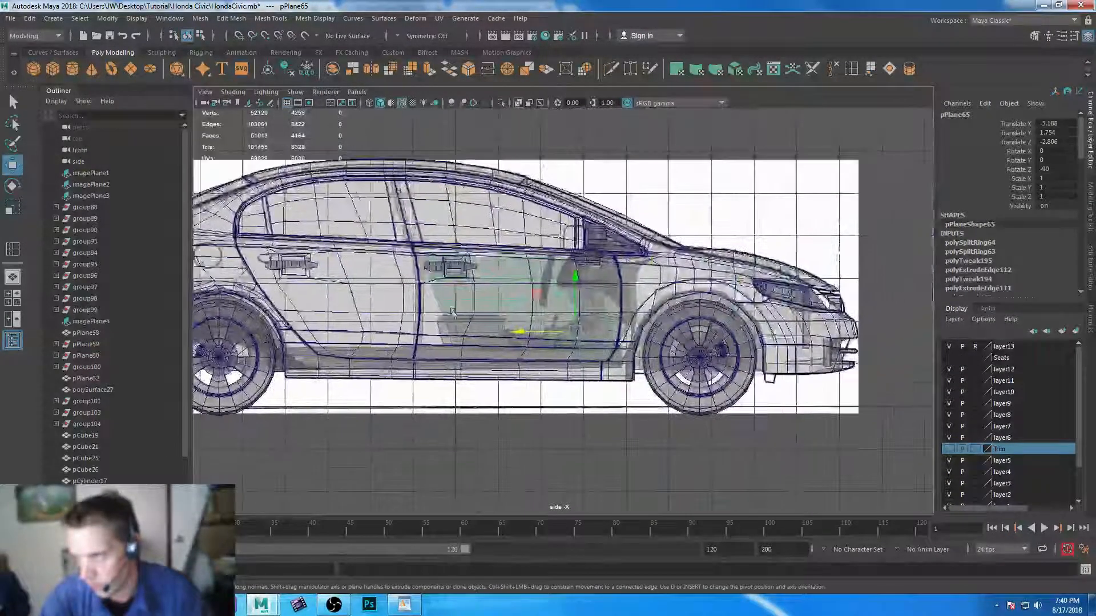
pyautogui.keyDown('alt'); pyautogui.moveTo(394, 396); pyautogui.dragTo(590, 459, button='right'); pyautogui.keyUp('alt')
pyautogui.moveTo(580, 343)
pyautogui.mouseDown()
pyautogui.moveTo(521, 314)
pyautogui.moveTo(587, 337)
pyautogui.moveTo(576, 340)
pyautogui.mouseUp()
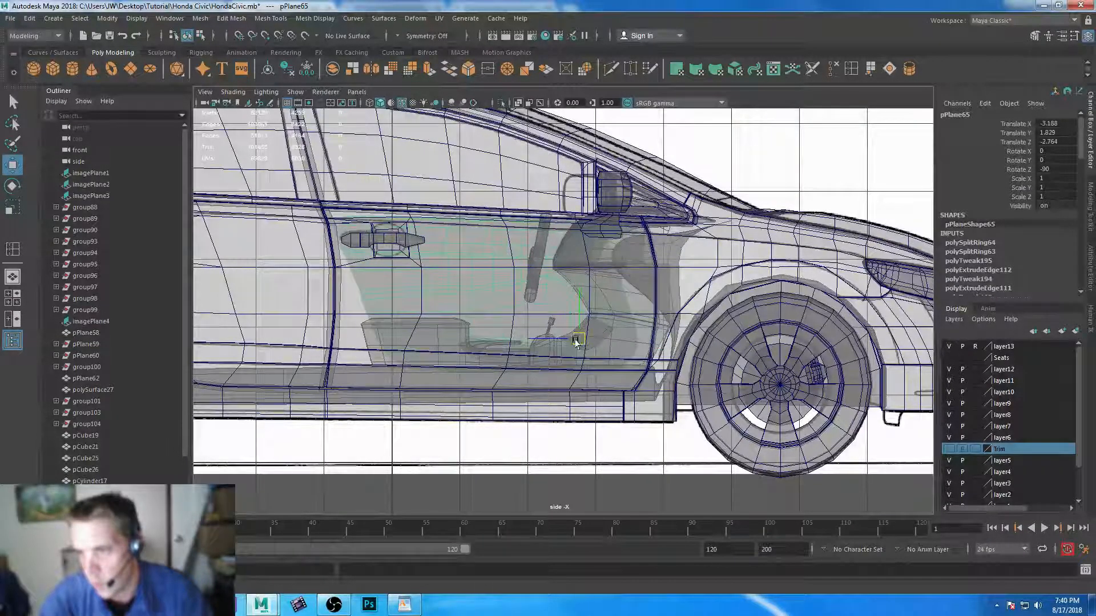
pyautogui.press('a')
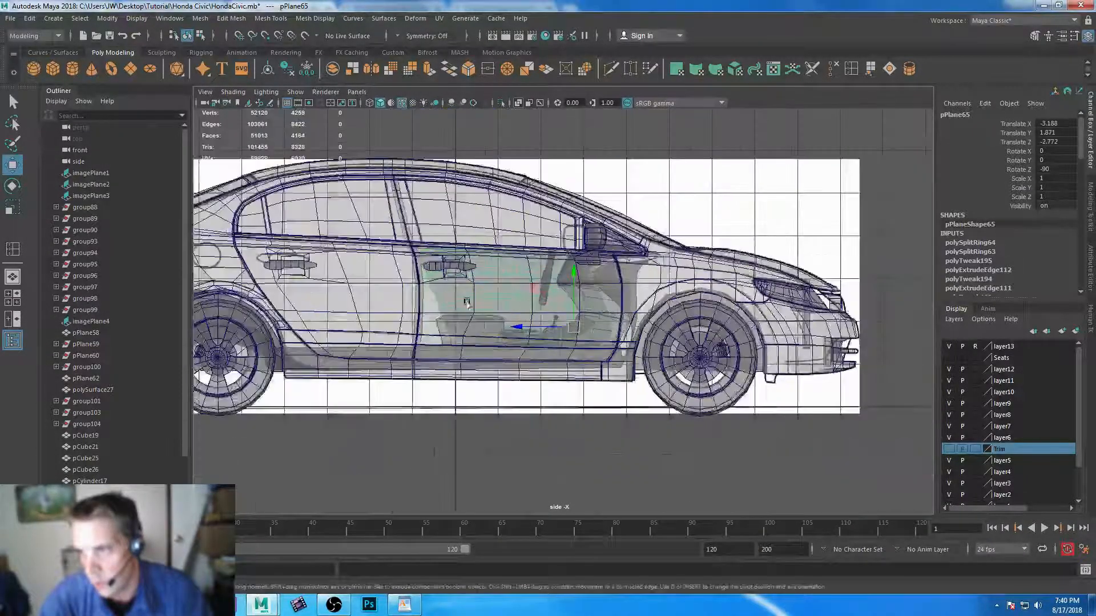
# - In the perspective view inside the car, move the door panel inward along X to -2.972 so it meets the dashboard's side
pyautogui.press('space')
pyautogui.press('space')
pyautogui.keyDown('alt'); pyautogui.moveTo(619, 205); pyautogui.dragTo(811, 508, button='right'); pyautogui.keyUp('alt')
pyautogui.keyDown('alt'); pyautogui.moveTo(613, 293); pyautogui.dragTo(593, 250); pyautogui.keyUp('alt')
pyautogui.keyDown('alt'); pyautogui.moveTo(592, 250); pyautogui.dragTo(928, 316, button='middle'); pyautogui.keyUp('alt')
pyautogui.keyDown('alt'); pyautogui.moveTo(616, 271); pyautogui.dragTo(555, 270, button='right'); pyautogui.keyUp('alt')
pyautogui.keyDown('alt'); pyautogui.moveTo(556, 332); pyautogui.dragTo(611, 331); pyautogui.keyUp('alt')
pyautogui.keyDown('alt'); pyautogui.moveTo(616, 280); pyautogui.dragTo(414, 293, button='right'); pyautogui.keyUp('alt')
pyautogui.keyDown('alt'); pyautogui.moveTo(415, 294); pyautogui.dragTo(379, 316); pyautogui.keyUp('alt')
pyautogui.keyDown('alt'); pyautogui.moveTo(485, 303); pyautogui.dragTo(622, 330, button='middle'); pyautogui.keyUp('alt')
pyautogui.keyDown('alt'); pyautogui.moveTo(622, 329); pyautogui.dragTo(482, 358, button='right'); pyautogui.keyUp('alt')
pyautogui.moveTo(481, 358)
pyautogui.keyDown('alt'); pyautogui.mouseDown()
pyautogui.moveTo(493, 363)
pyautogui.moveTo(481, 365)
pyautogui.mouseUp(); pyautogui.keyUp('alt')
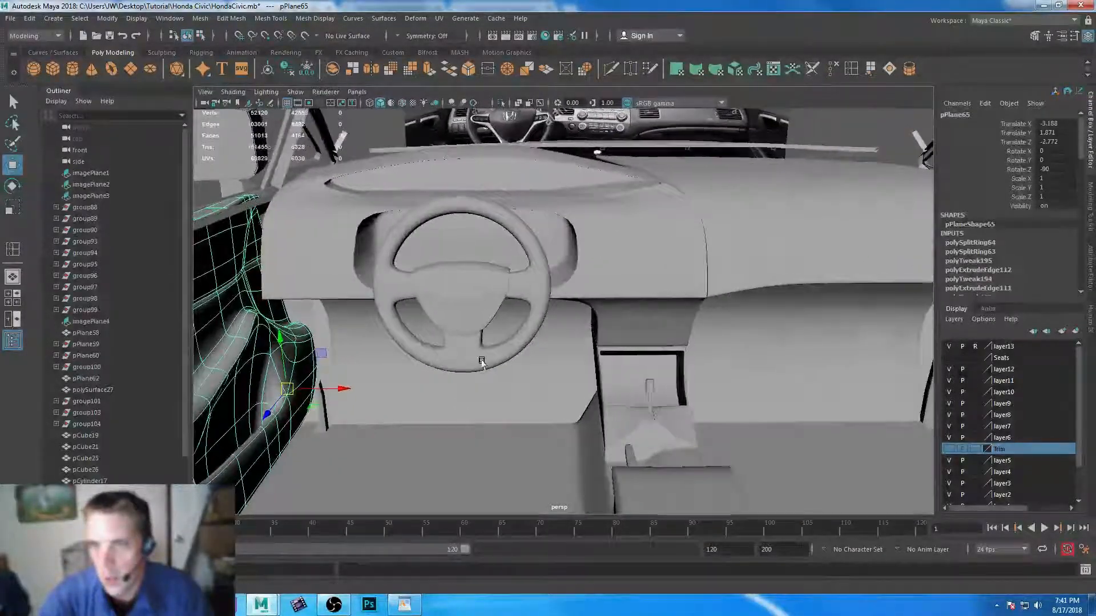
pyautogui.keyDown('alt'); pyautogui.moveTo(482, 365); pyautogui.dragTo(547, 372, button='middle'); pyautogui.keyUp('alt')
pyautogui.moveTo(420, 393); pyautogui.dragTo(442, 398)
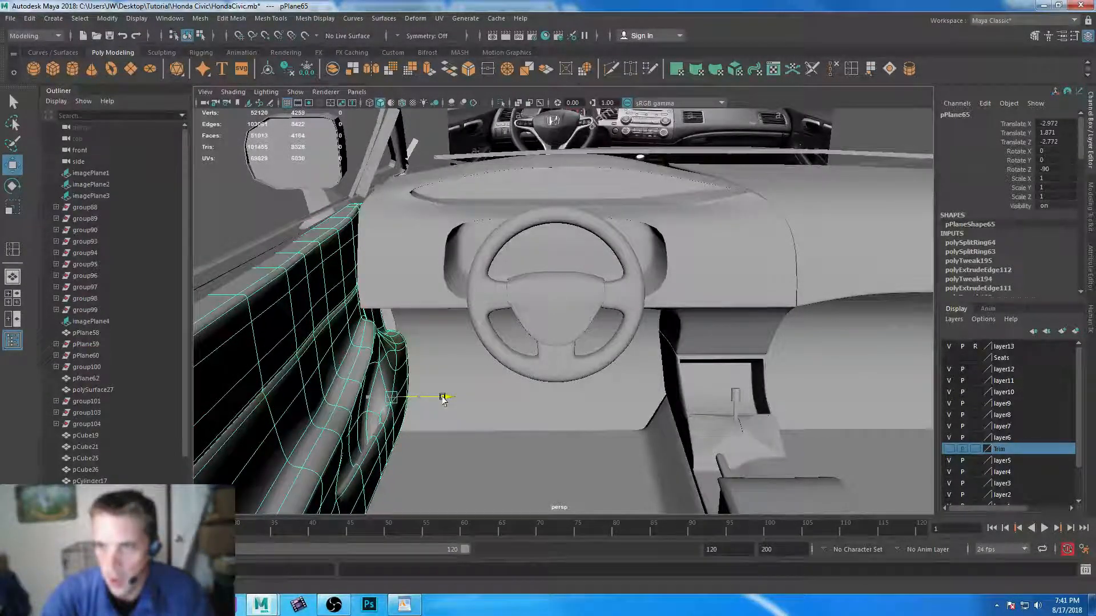
# - Check the panel's placement from outside the car and save the scene
pyautogui.keyDown('alt'); pyautogui.moveTo(547, 432); pyautogui.dragTo(519, 426); pyautogui.keyUp('alt')
pyautogui.scroll(-5, 574, 371)
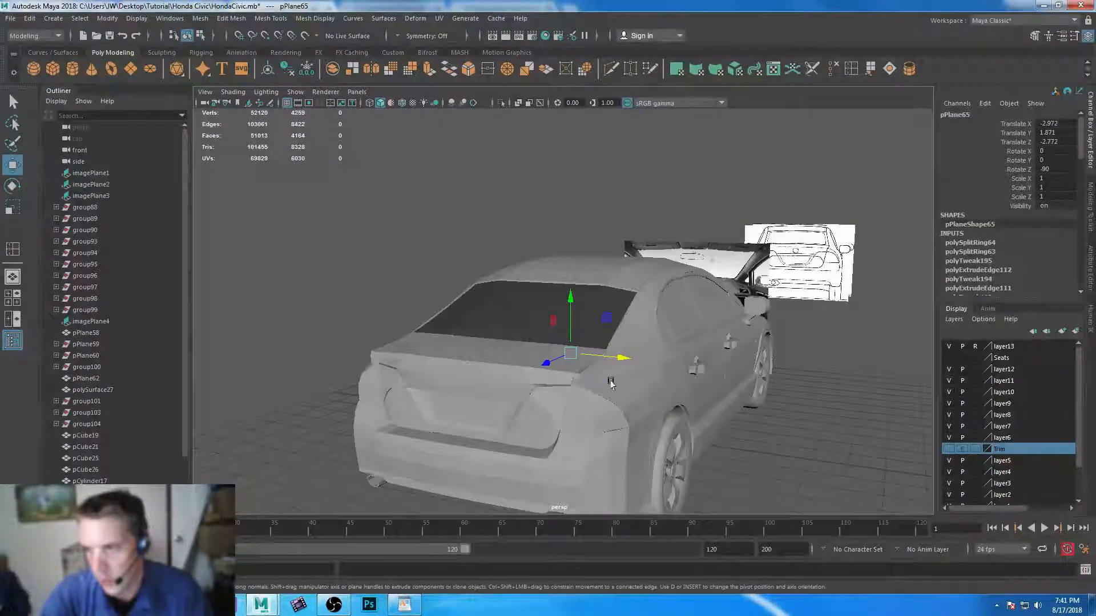
pyautogui.keyDown('alt'); pyautogui.moveTo(612, 382); pyautogui.dragTo(538, 398); pyautogui.keyUp('alt')
pyautogui.scroll(-5, 539, 399)
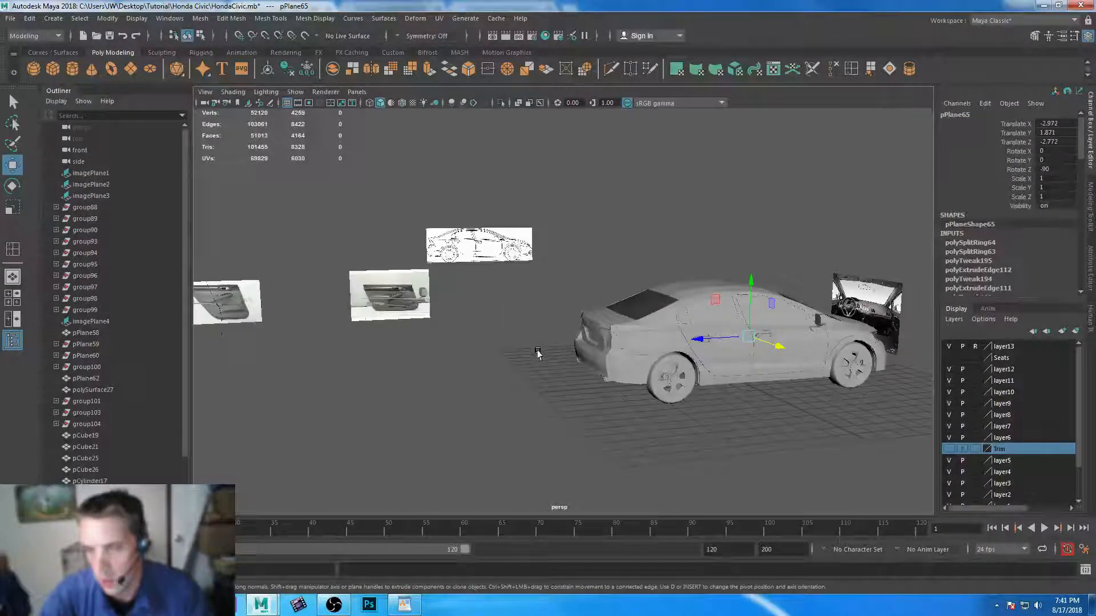
pyautogui.hotkey('ctrl', 's')
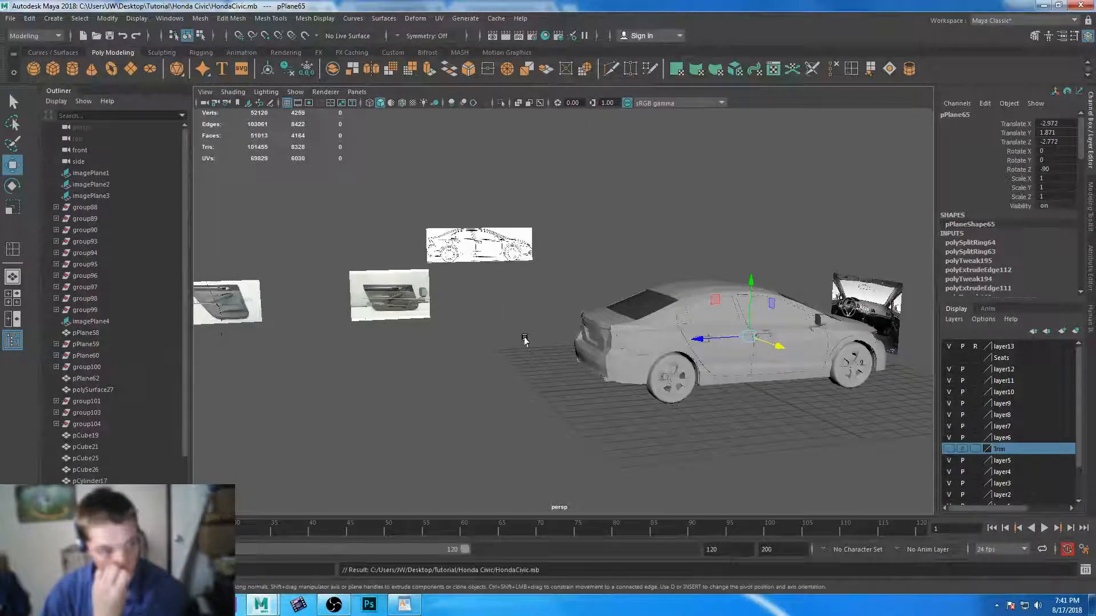